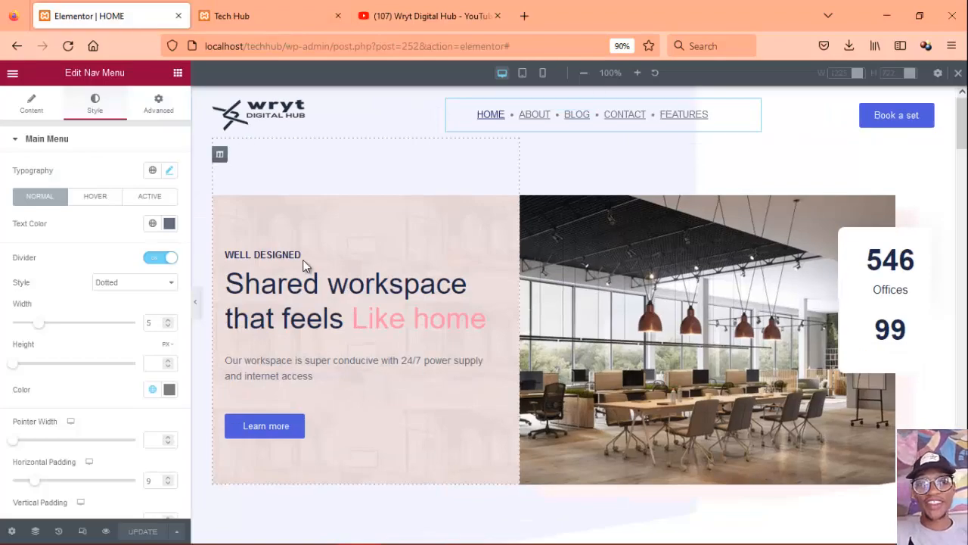
- Inspect the footer area of the HOME page in the Elementor editor and on the live Tech Hub site
mouse_move(963, 134)
mouse_down()
mouse_move(964, 288)
mouse_move(965, 136)
mouse_up()
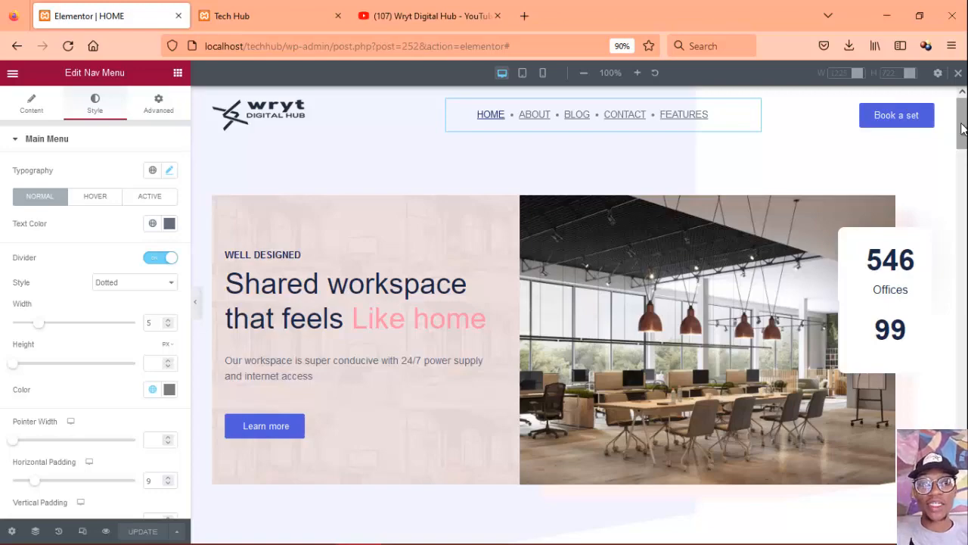
drag(964, 136, 963, 529)
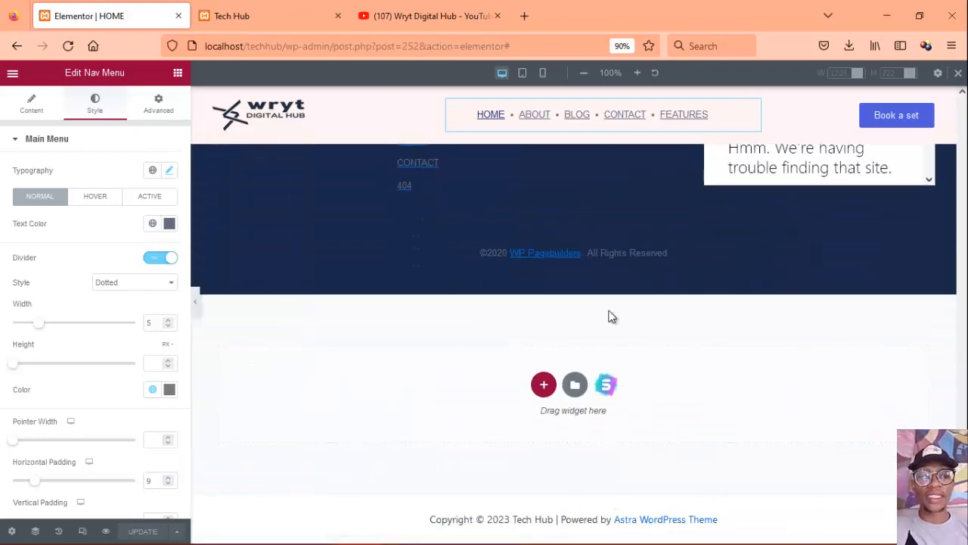
click(253, 16)
drag(964, 87, 935, 408)
scroll(933, 409, down, 10)
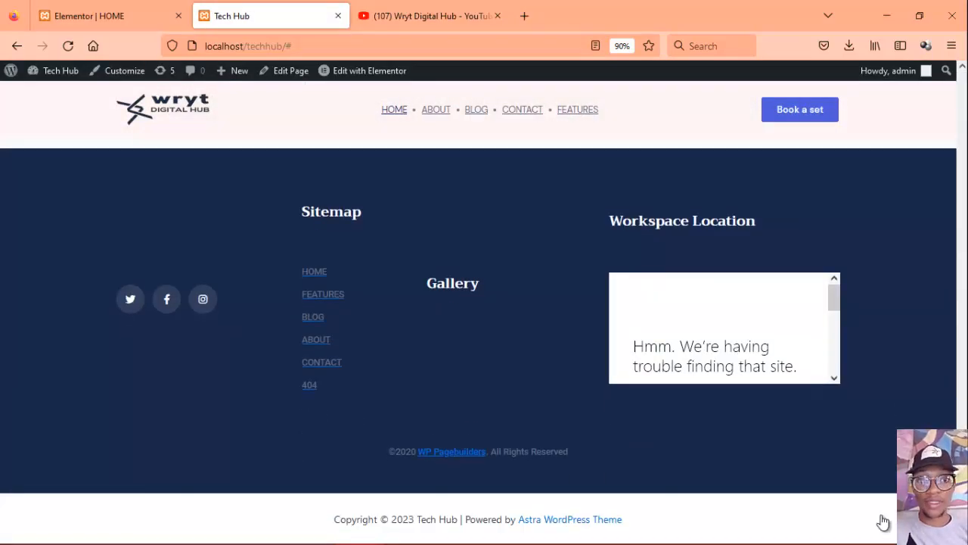
- Remove the Copyright element from the site's Footer Builder, publish the change, and check the live page's footer
click(125, 76)
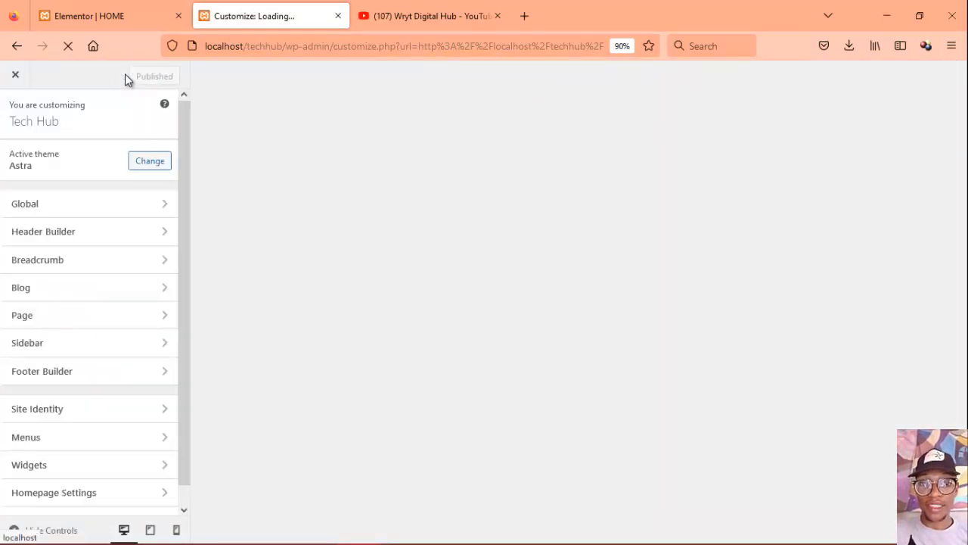
click(159, 373)
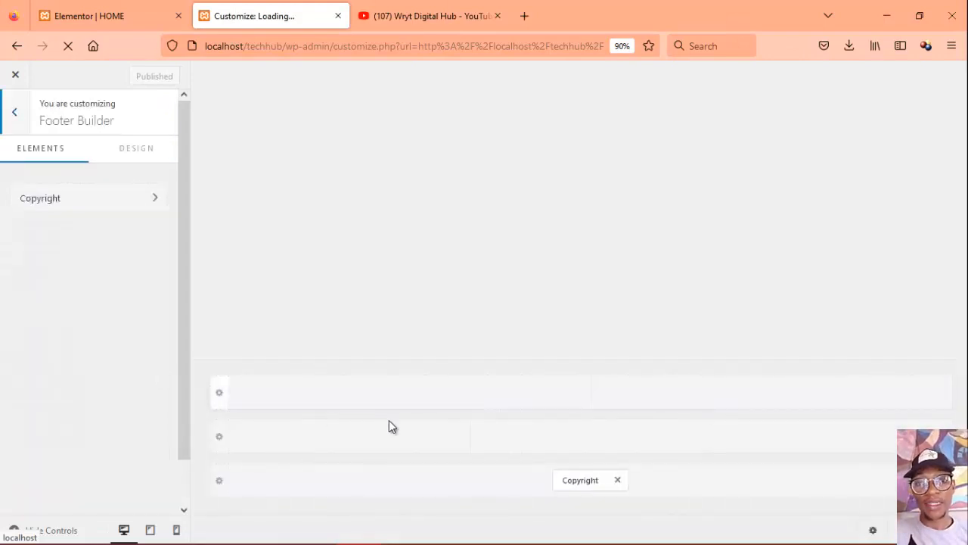
click(618, 480)
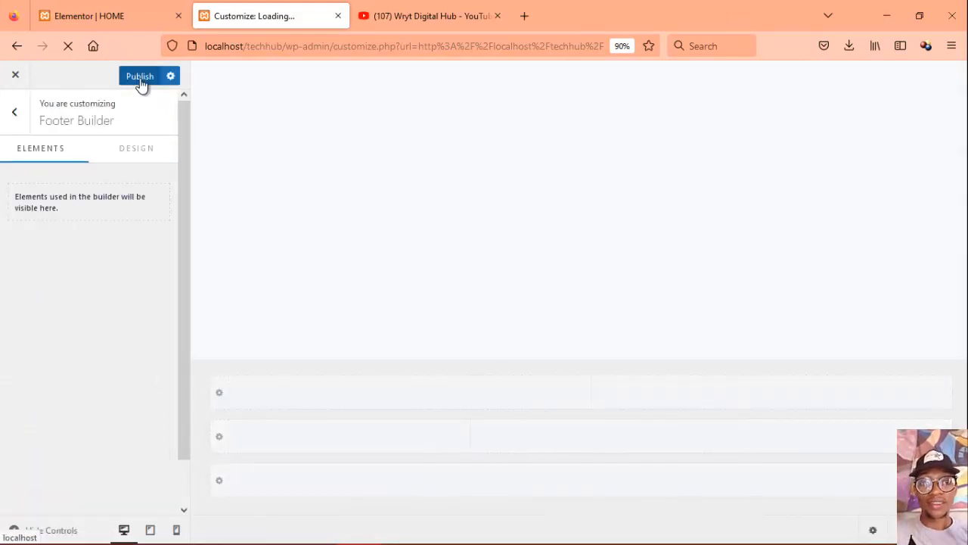
click(176, 530)
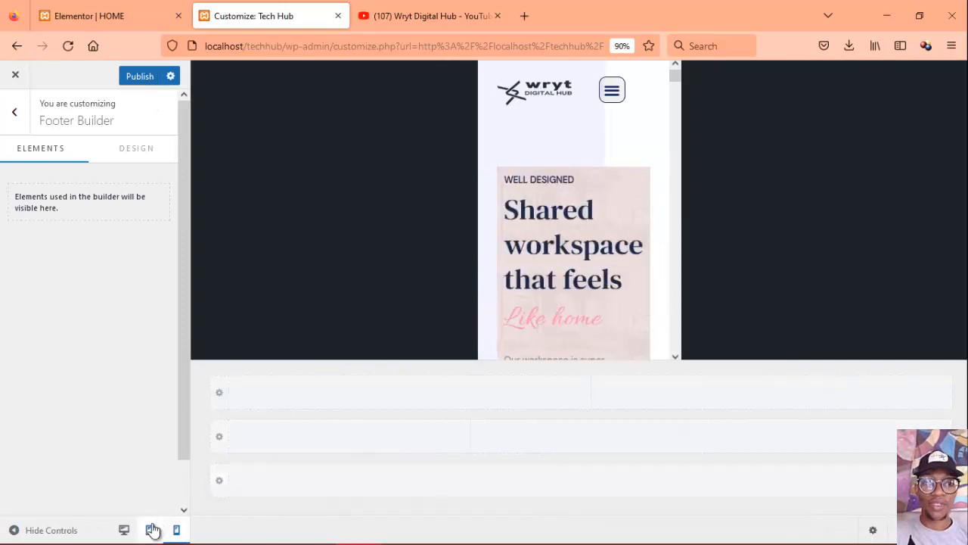
click(151, 529)
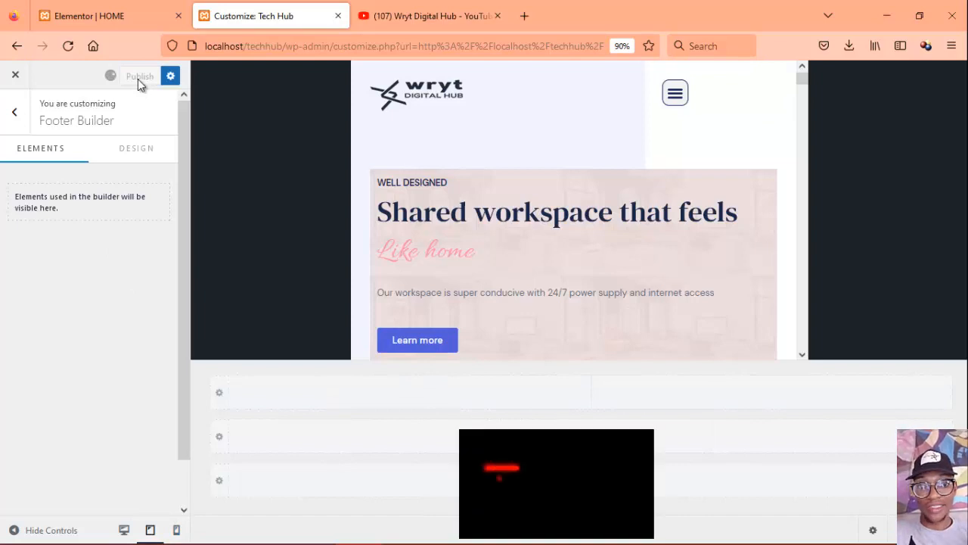
click(16, 111)
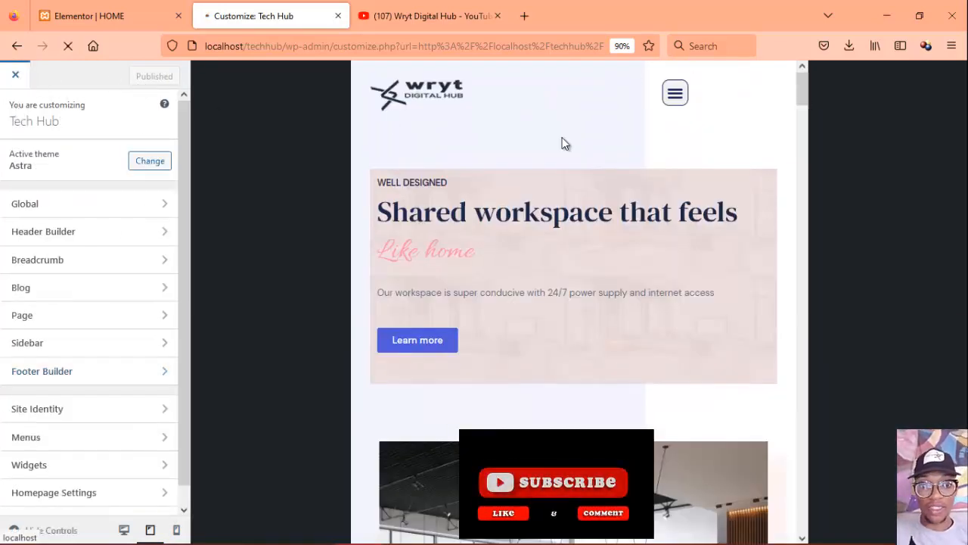
drag(804, 90, 785, 465)
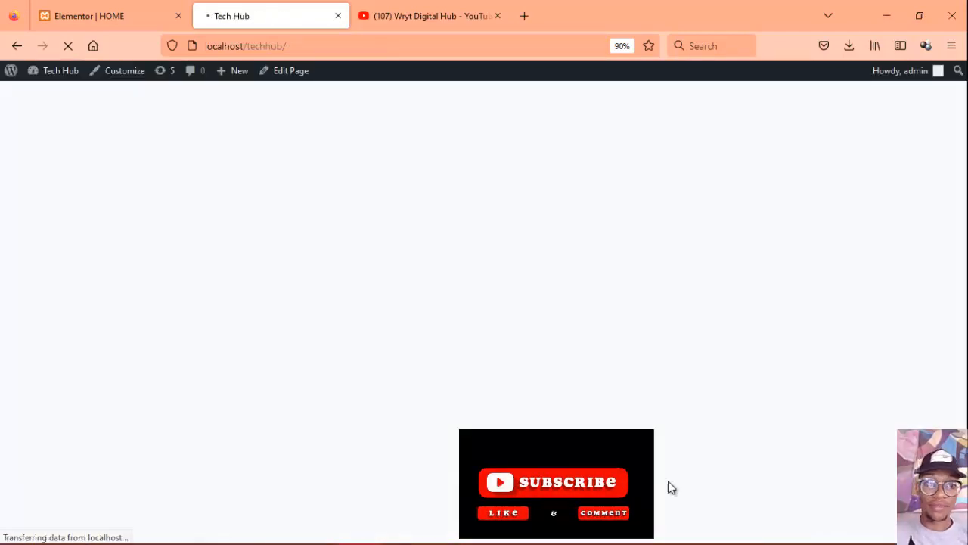
scroll(946, 227, down, 15)
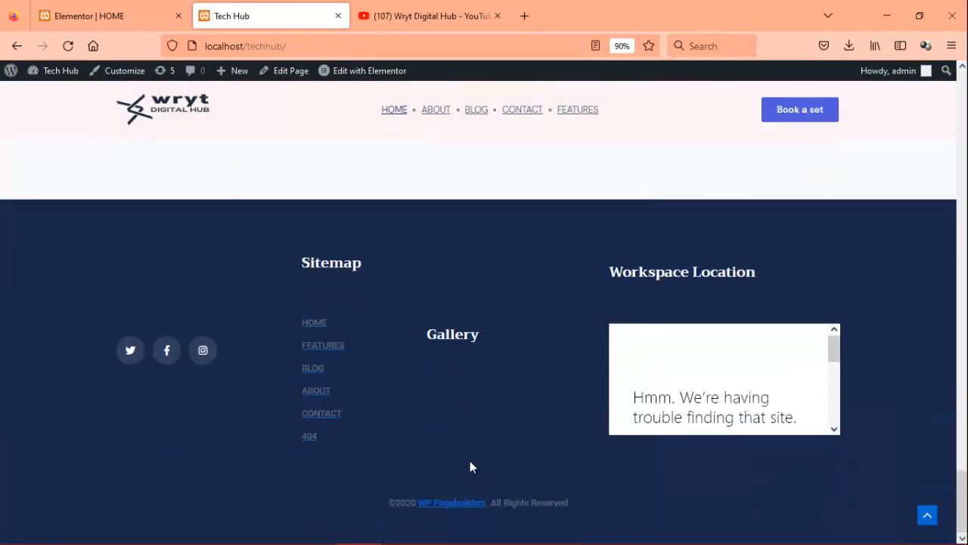
- In Elementor, change the year in the footer's copyright text to 2022 and remove the link from "WP Pagebuilders"
click(136, 15)
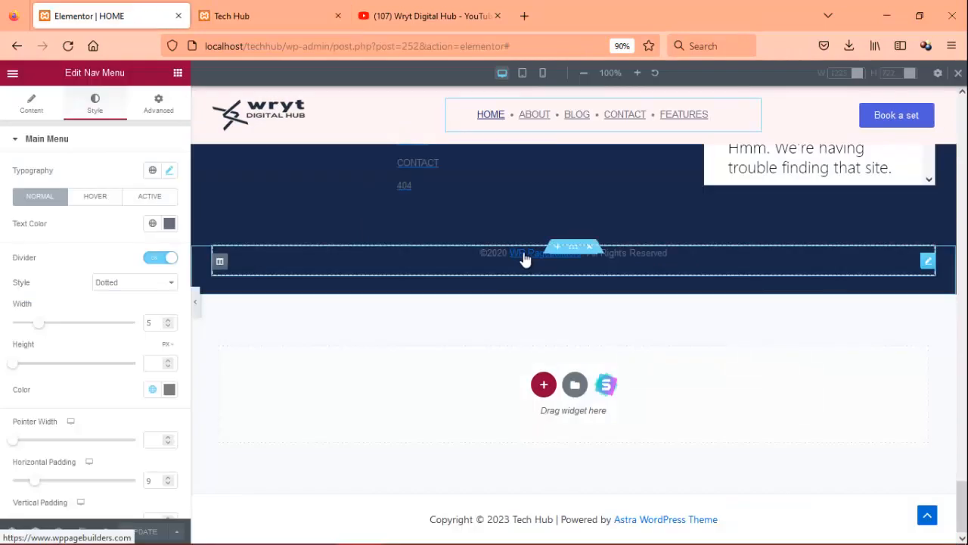
click(928, 265)
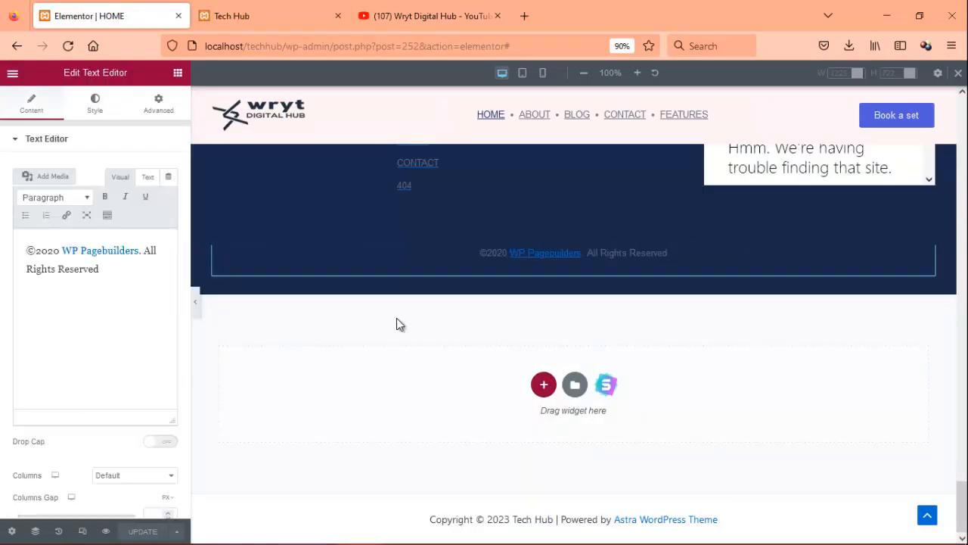
drag(60, 251, 141, 250)
text(2)
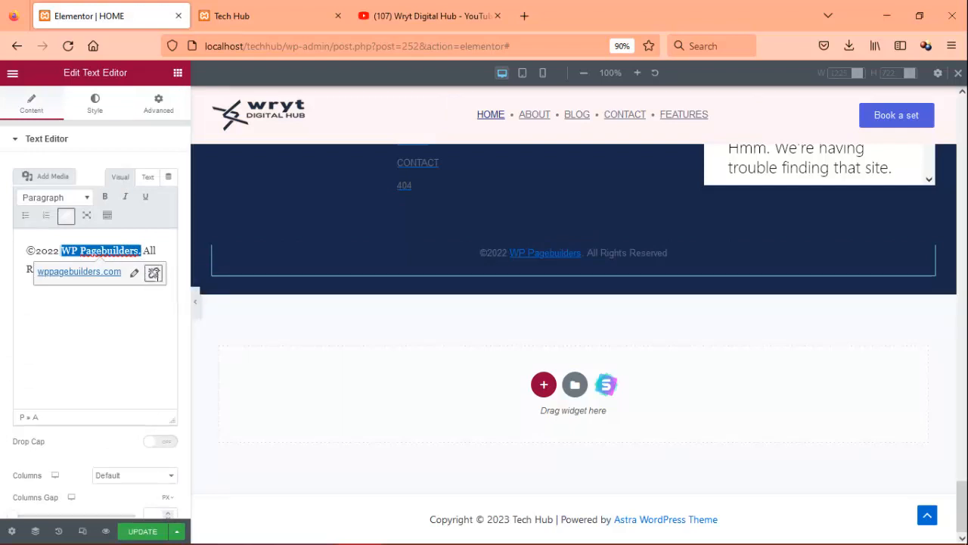
click(154, 276)
click(148, 177)
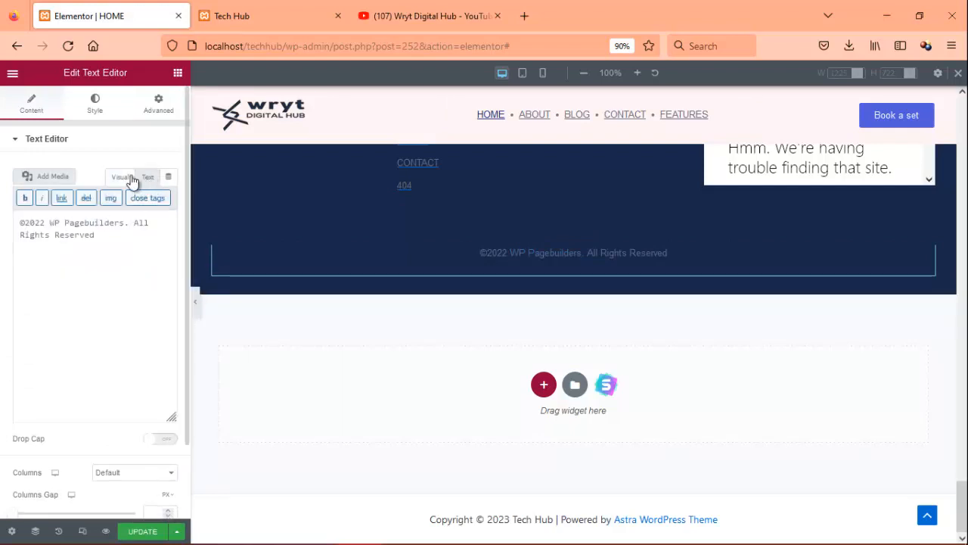
click(61, 198)
click(631, 121)
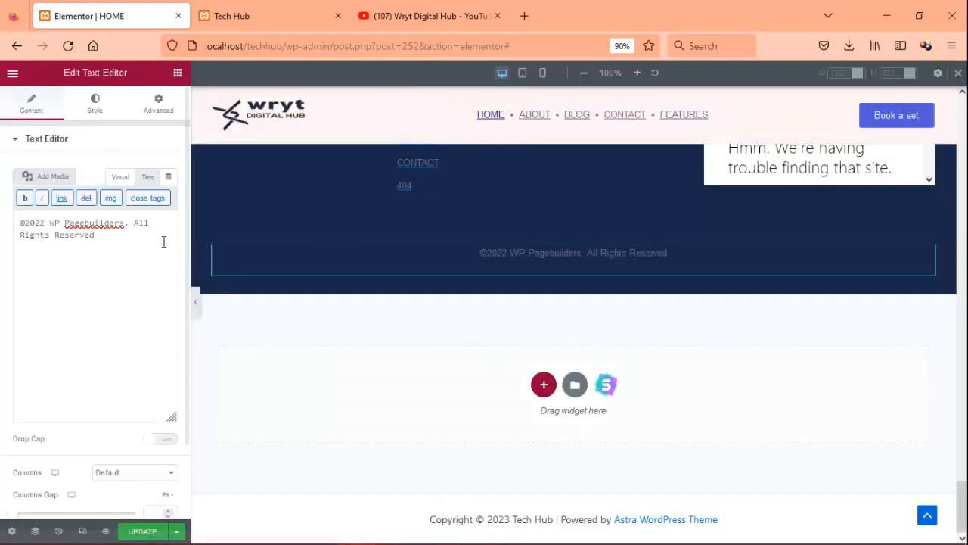
click(121, 176)
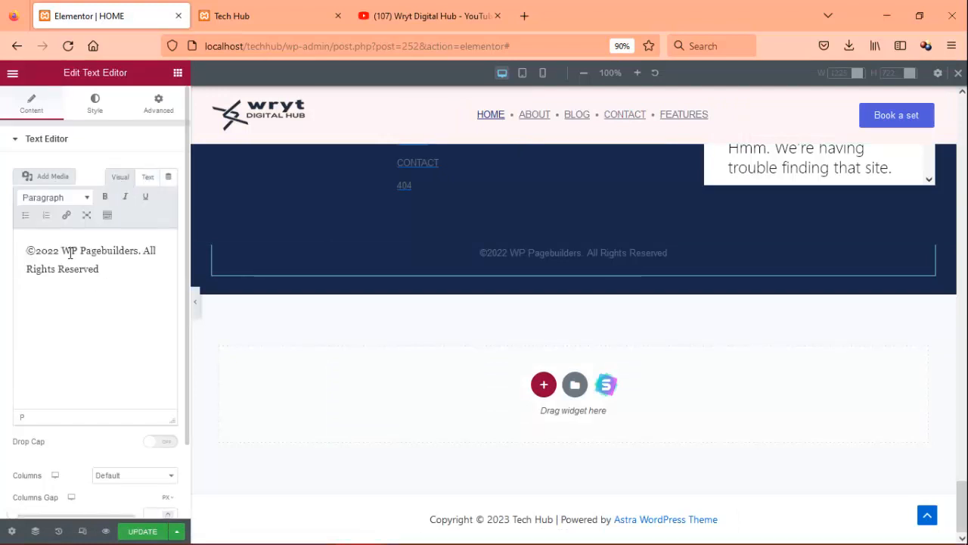
drag(62, 251, 140, 250)
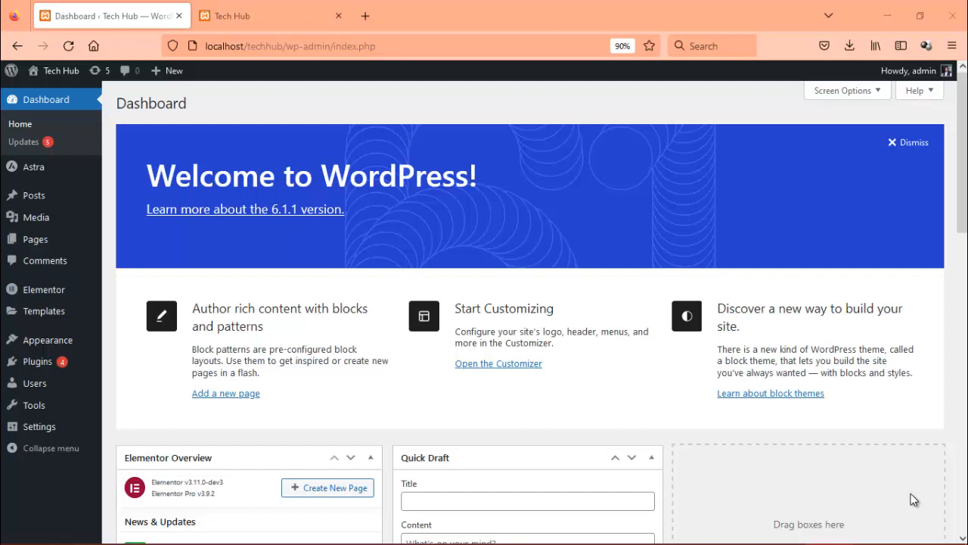
click(41, 217)
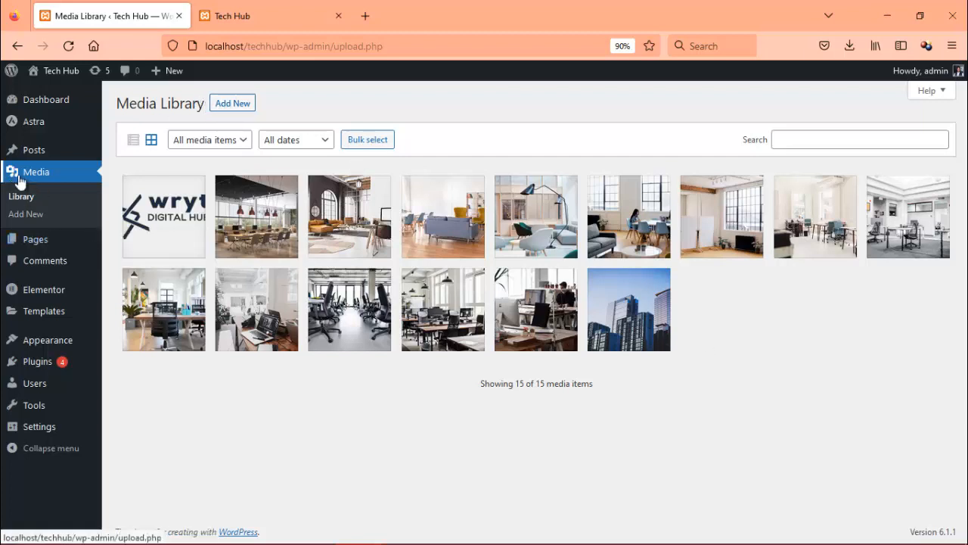
click(233, 106)
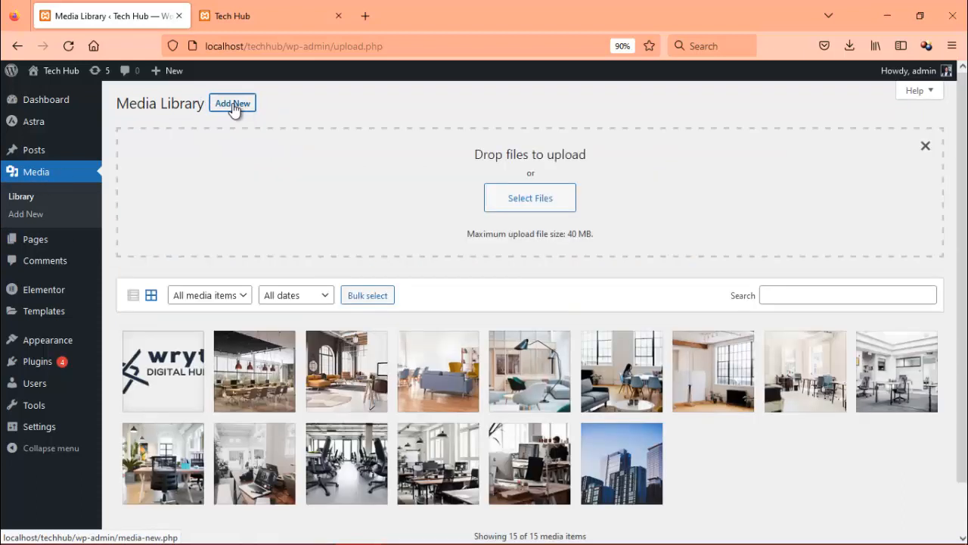
click(531, 200)
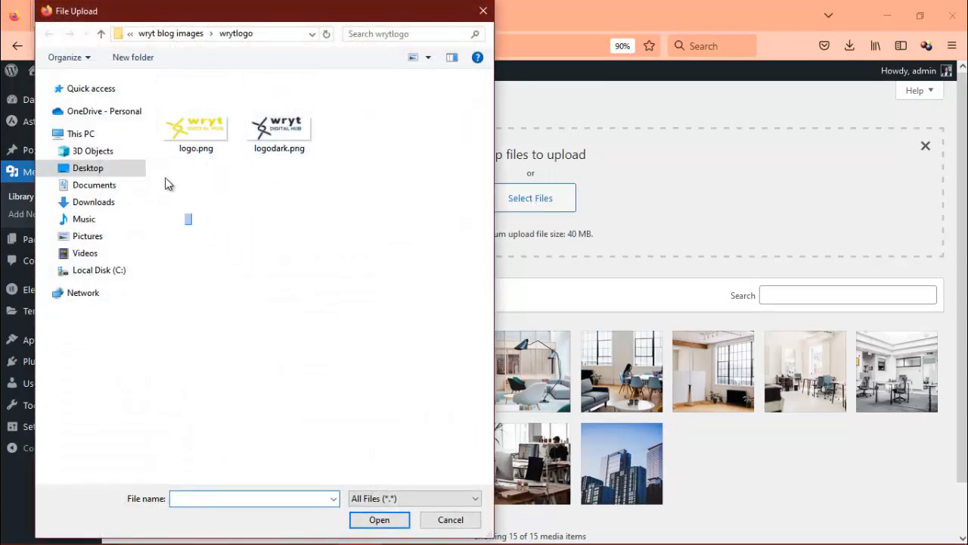
drag(168, 184, 329, 132)
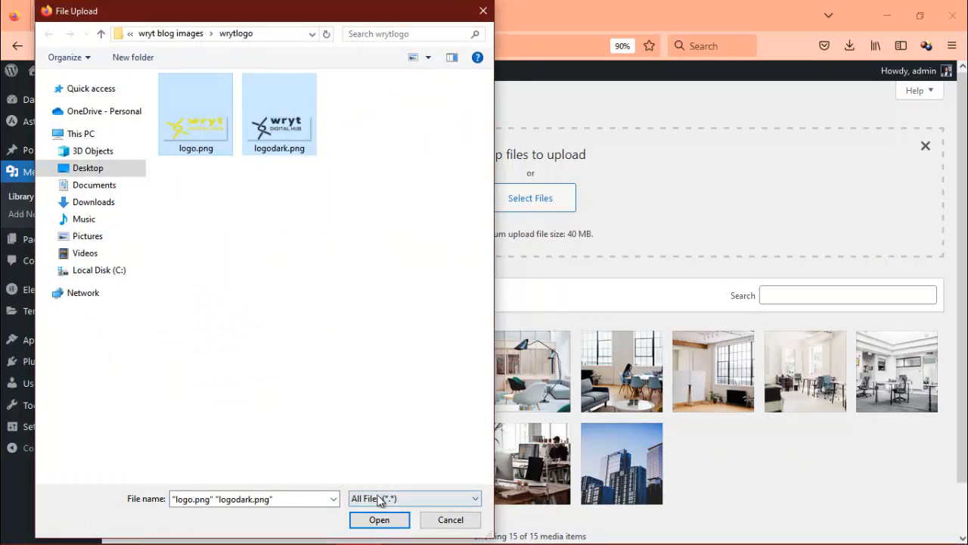
click(451, 520)
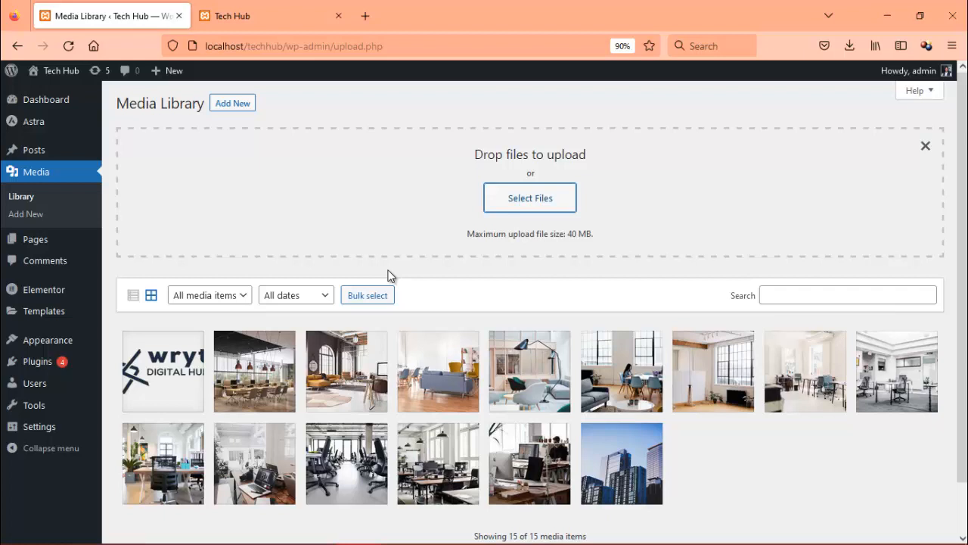
- Create a new WordPress page titled HOME and publish it
mouse_move(22, 256)
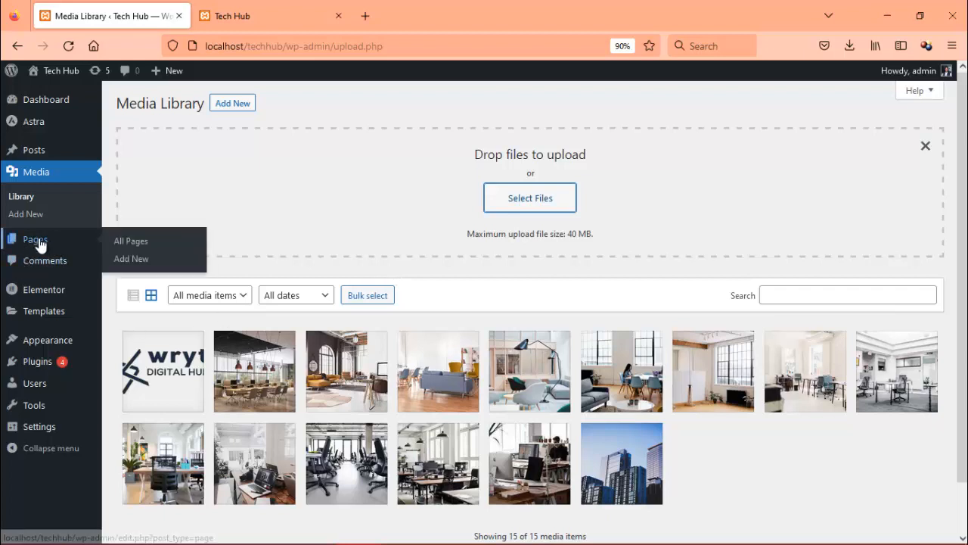
click(131, 245)
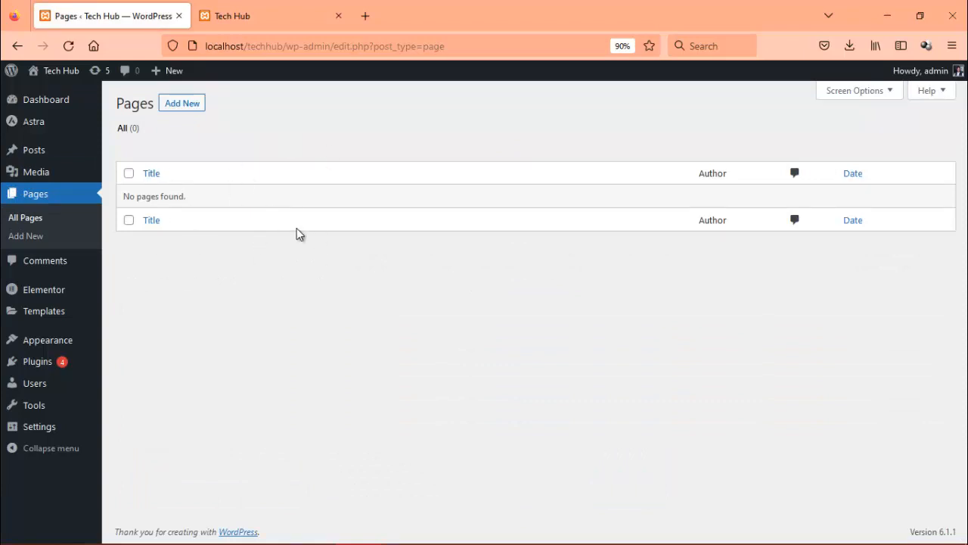
click(187, 107)
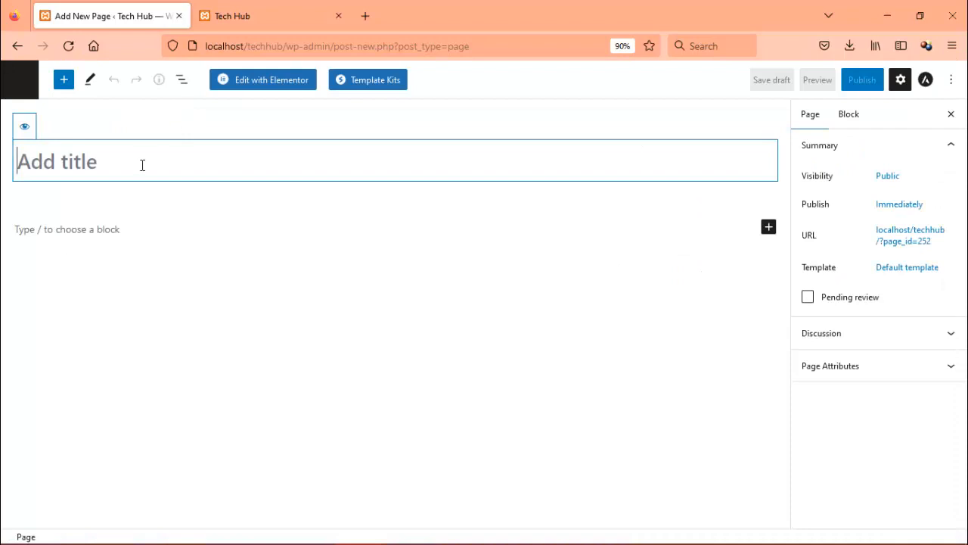
text(HOME)
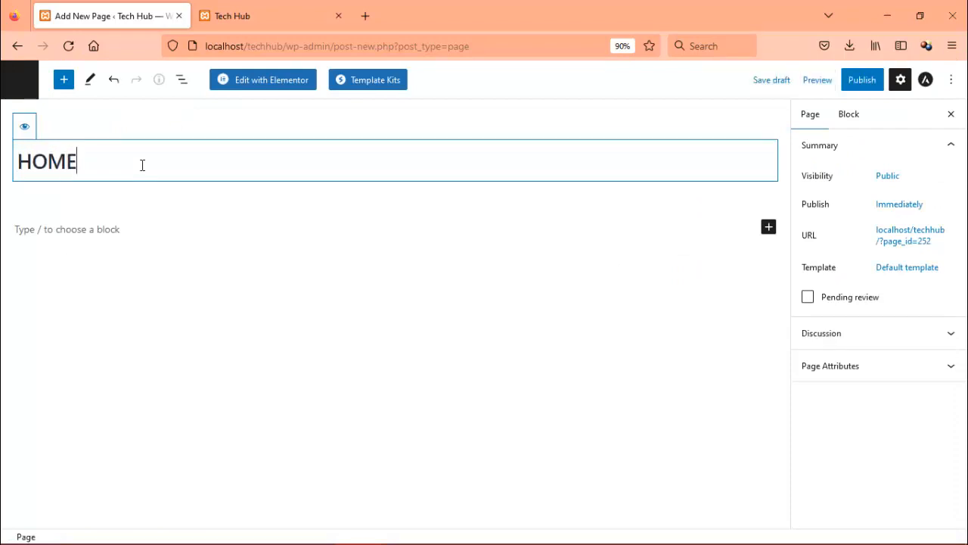
click(858, 82)
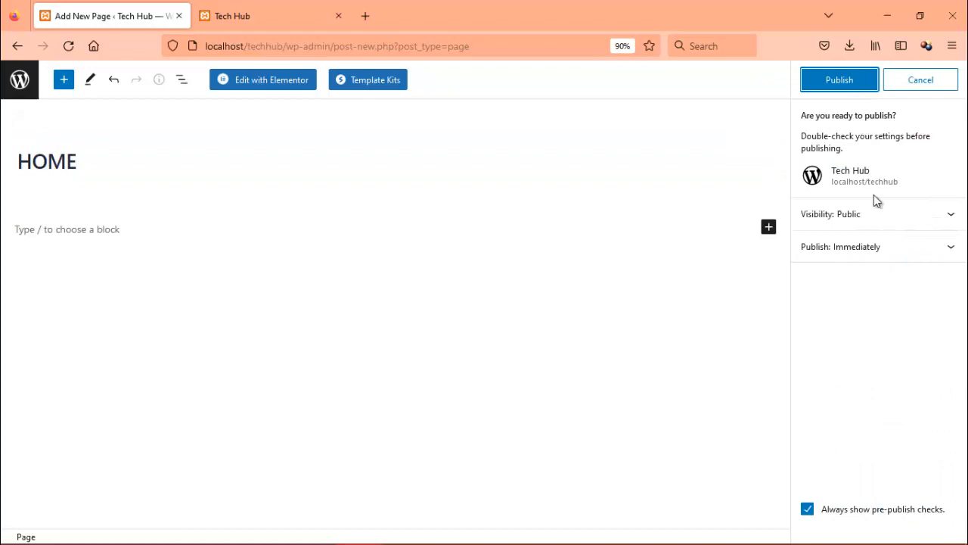
click(843, 90)
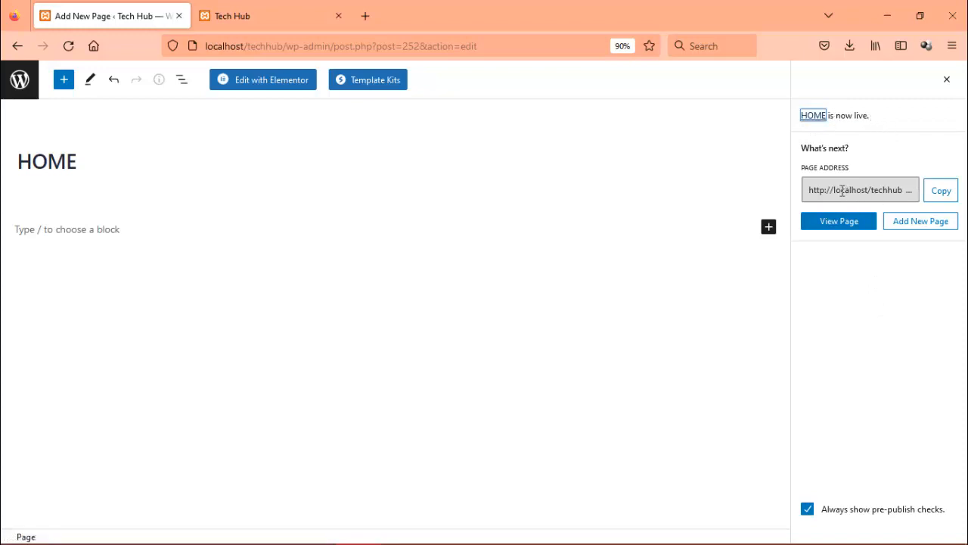
- Add another new page titled ABOUT and publish it
click(916, 231)
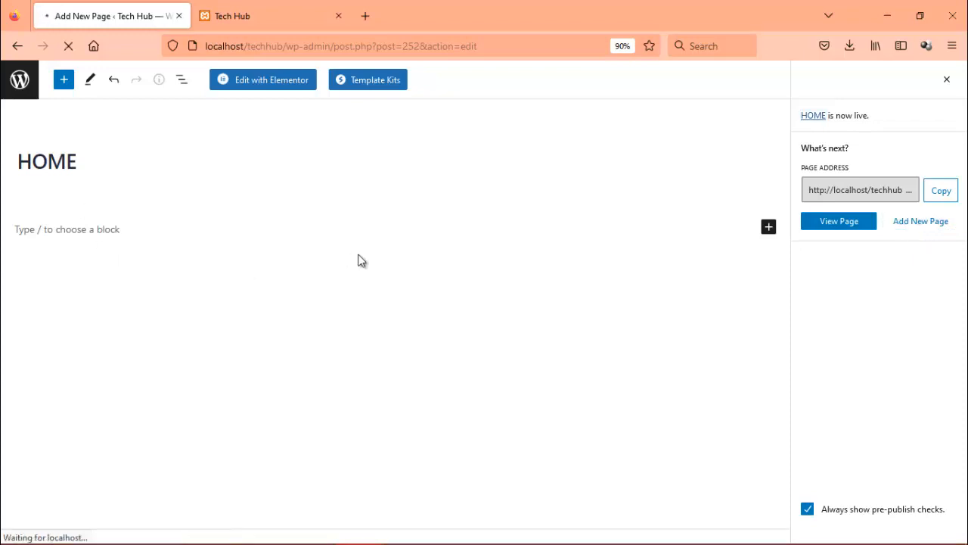
text(ab)
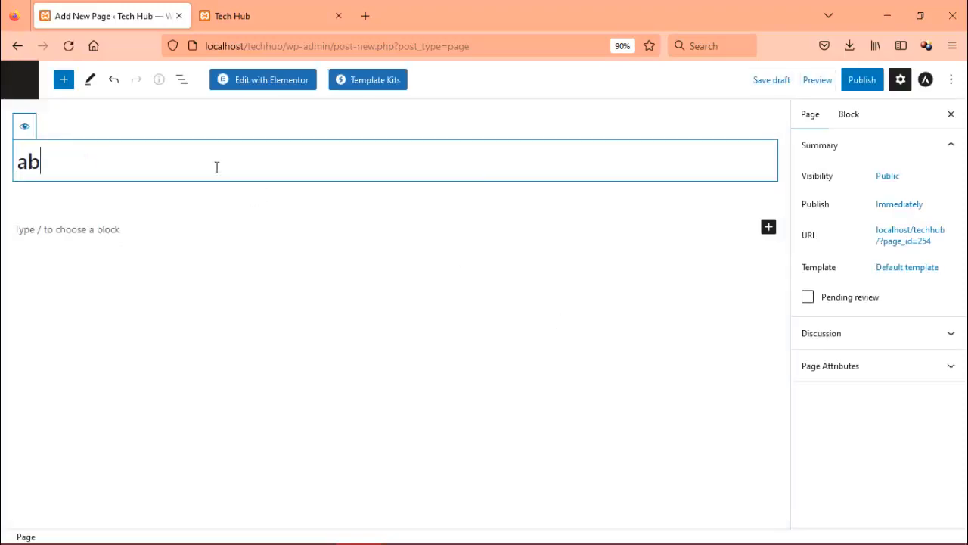
key(BackSpace)
key(BackSpace)
text(ABOUT)
click(863, 79)
click(848, 82)
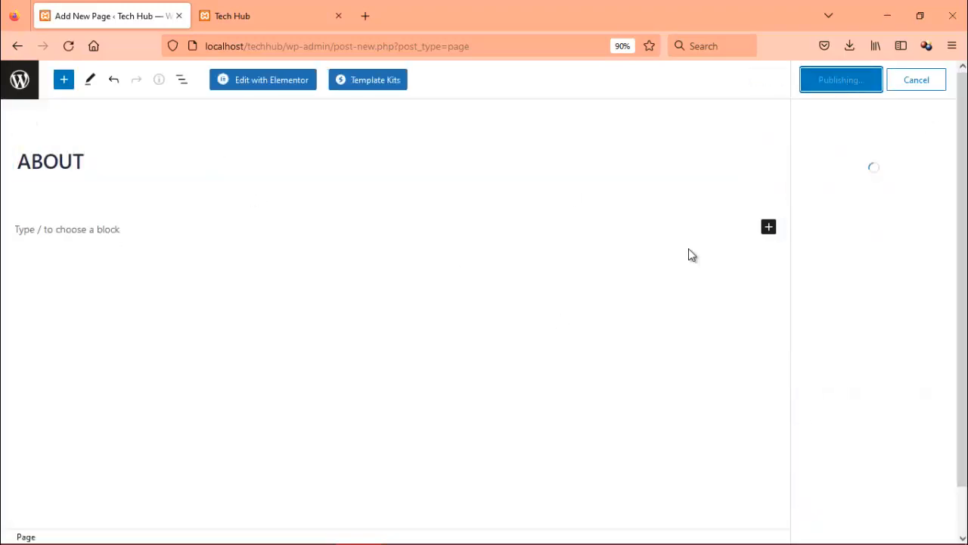
- Add a new page titled CONTACT and publish it
click(920, 224)
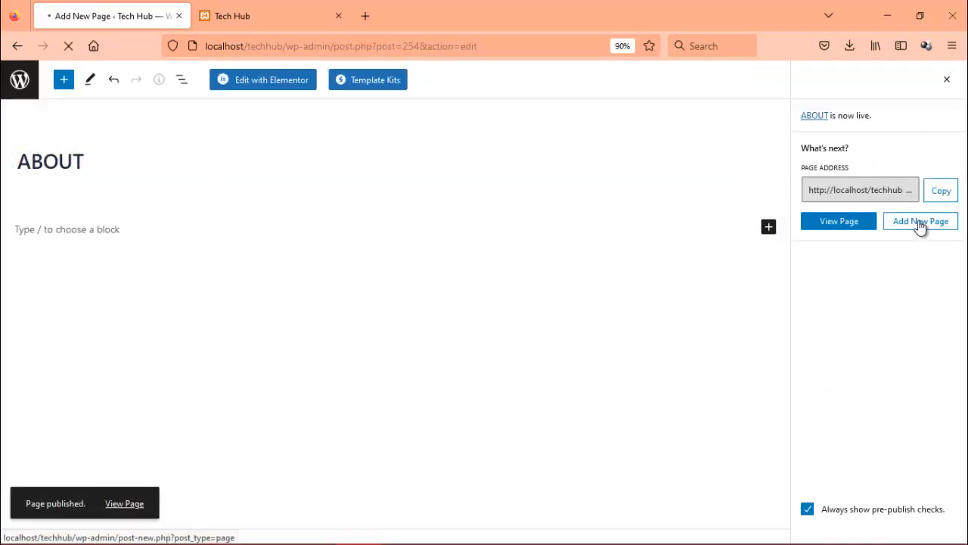
click(163, 166)
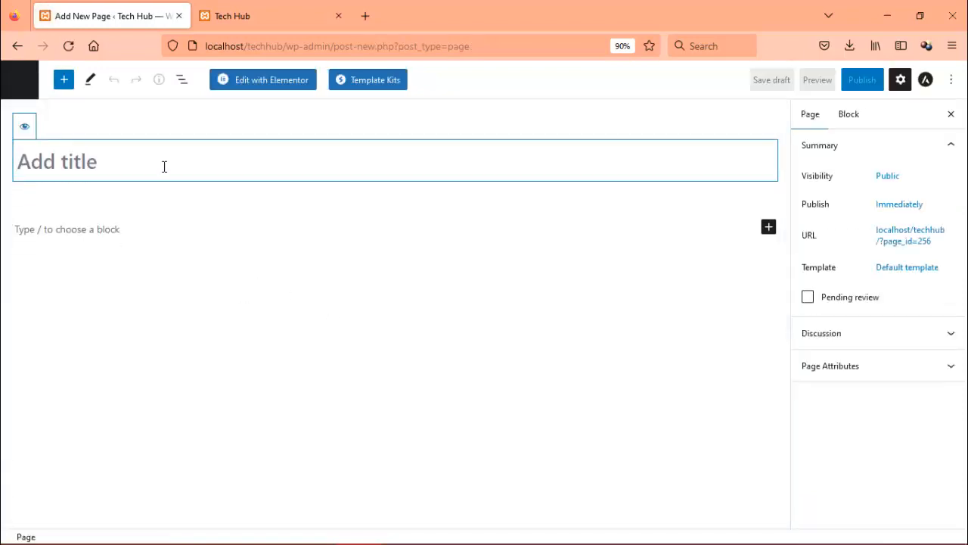
text(CONTACT)
click(863, 79)
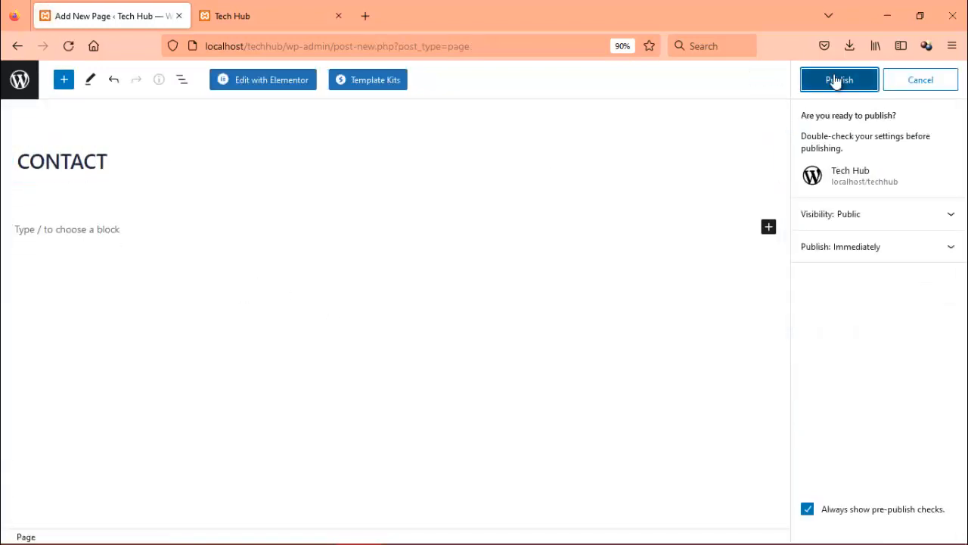
click(841, 80)
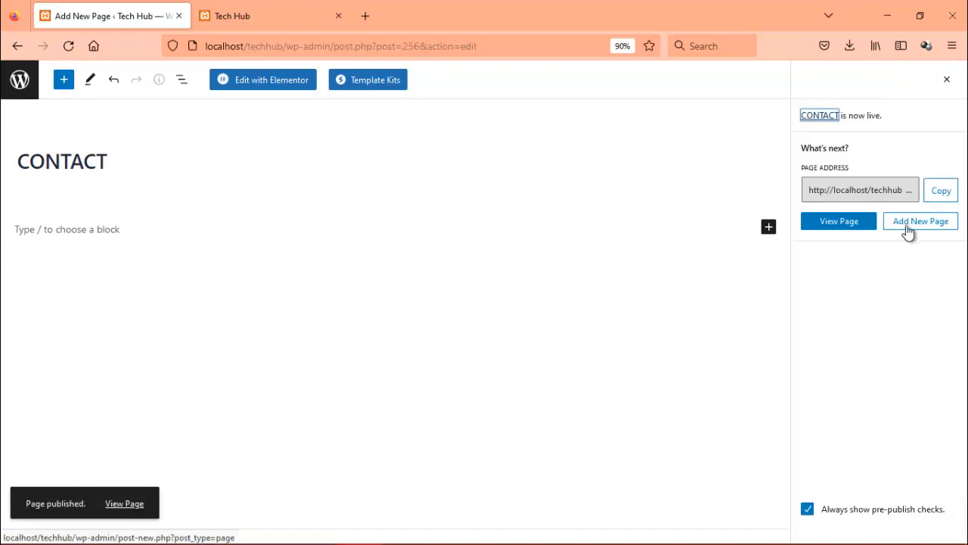
- Add a new page titled FEATURES and publish it
click(908, 229)
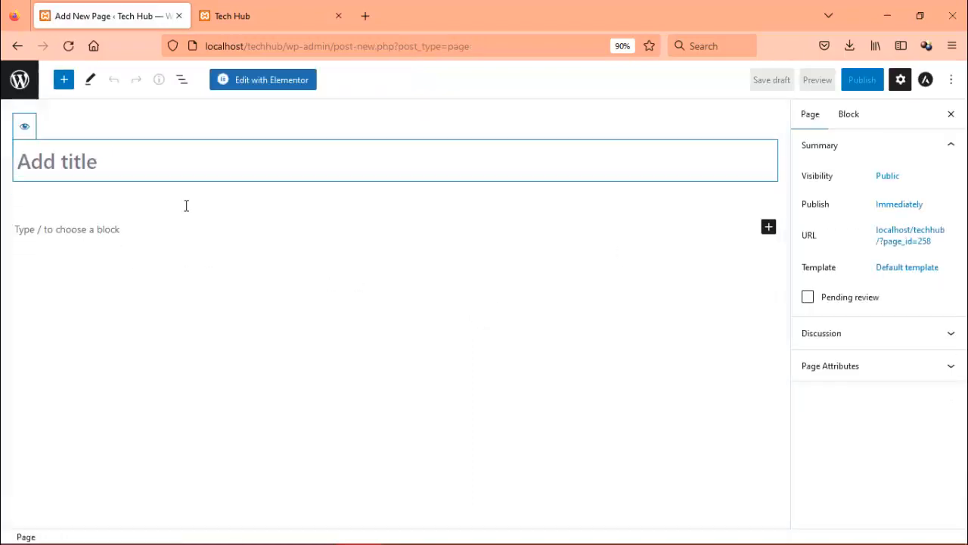
click(132, 160)
text(FEATURES)
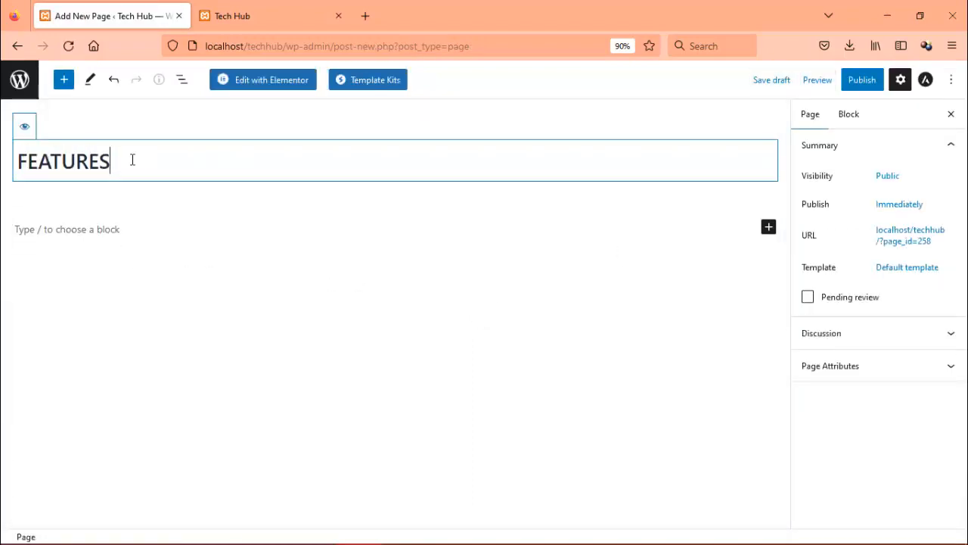
click(863, 79)
click(842, 83)
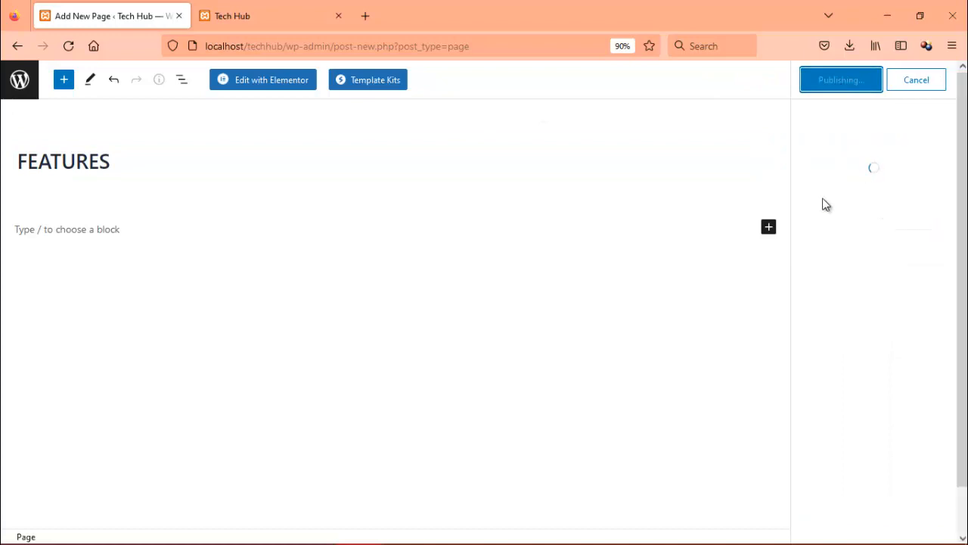
- Add a new page titled BLOG, publish it, and return to the list of pages
click(905, 224)
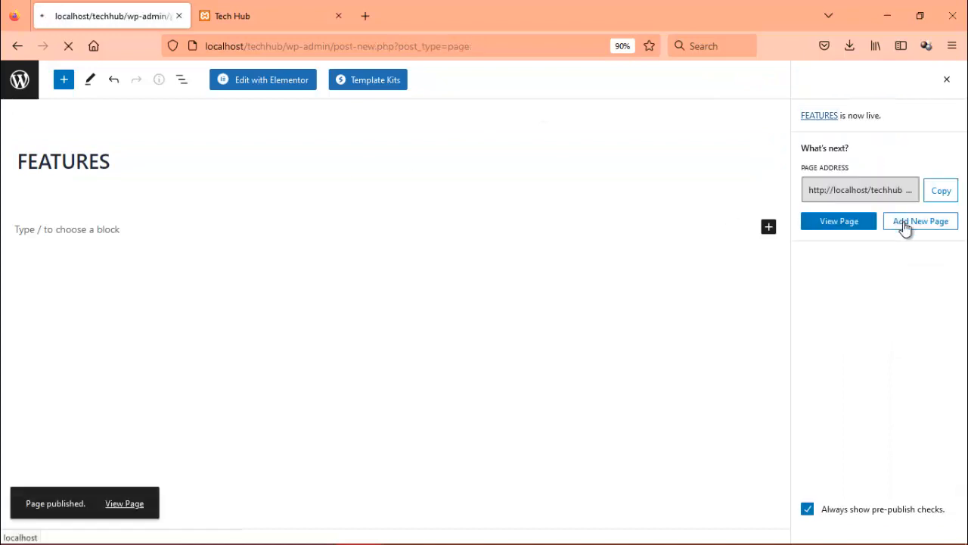
text(BLOG)
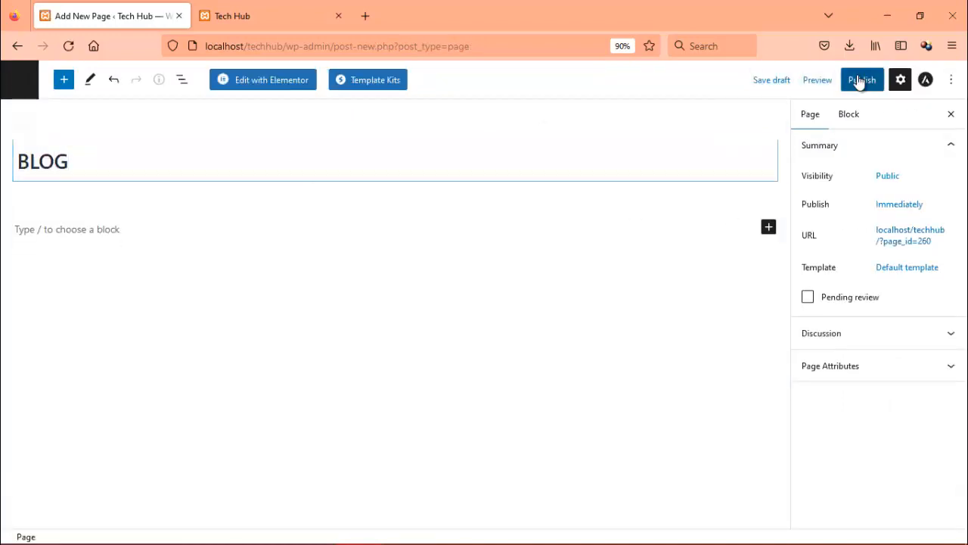
click(860, 80)
click(841, 81)
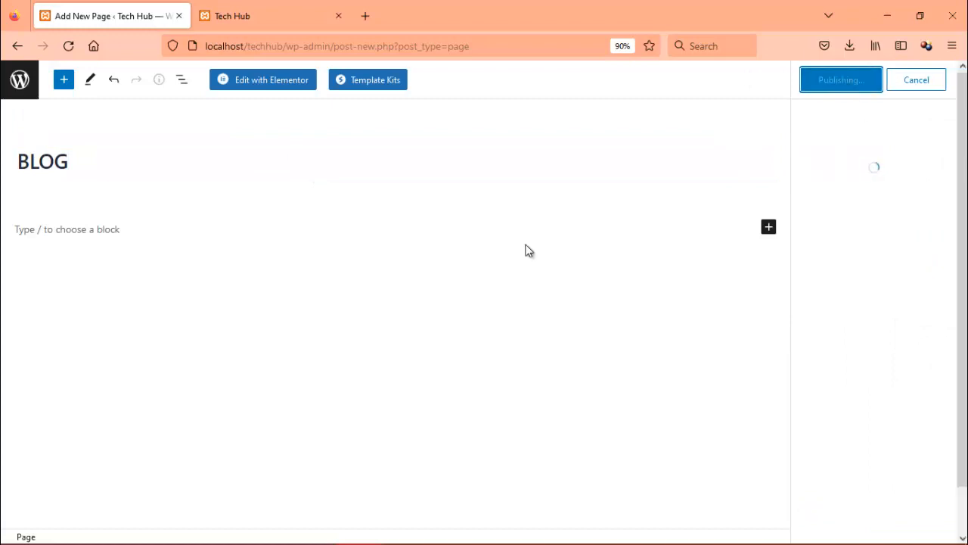
click(19, 84)
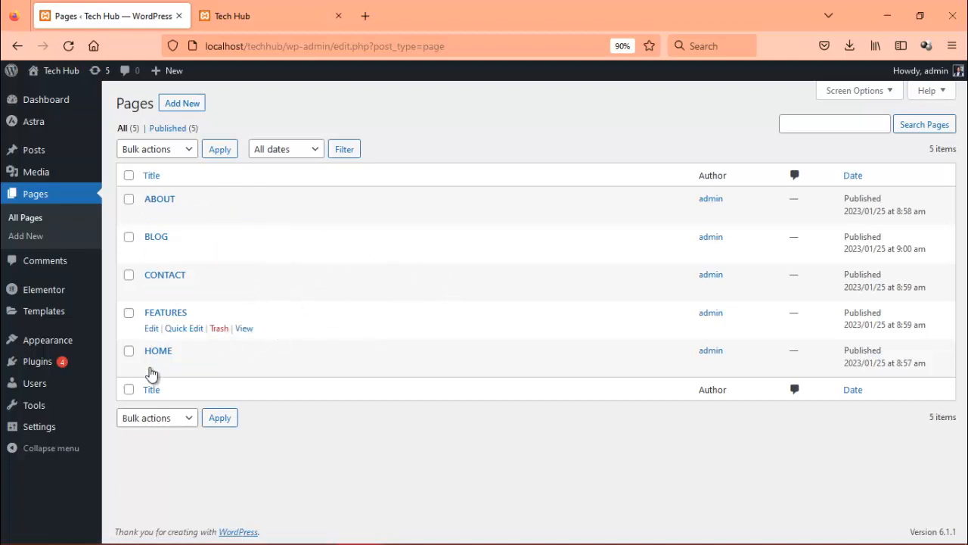
- In the Reading settings, display a static page with HOME as the homepage and BLOG as the posts page
mouse_move(39, 433)
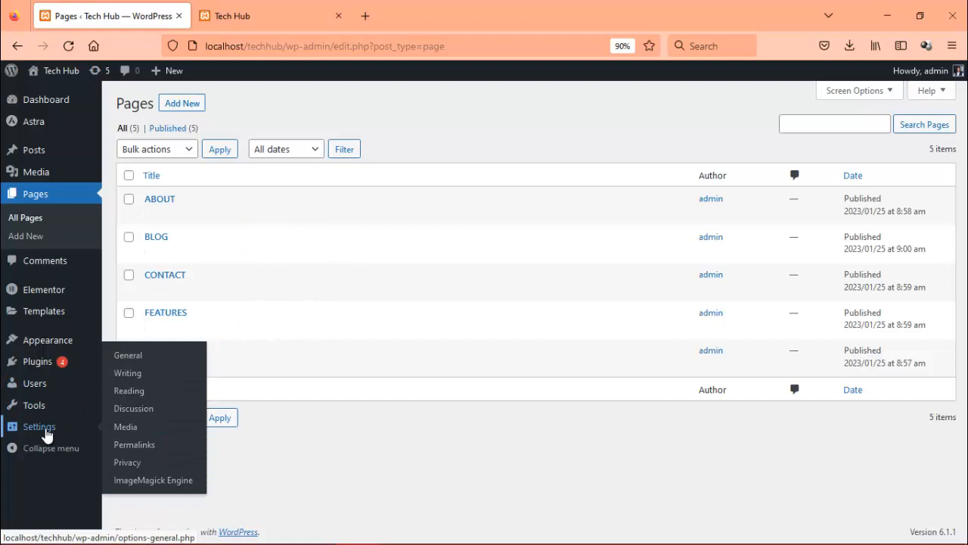
click(127, 394)
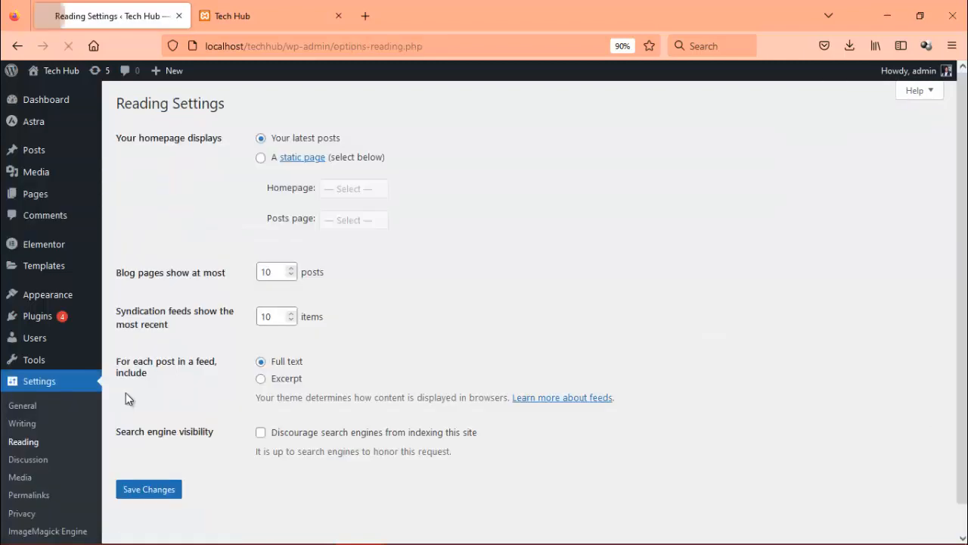
click(261, 158)
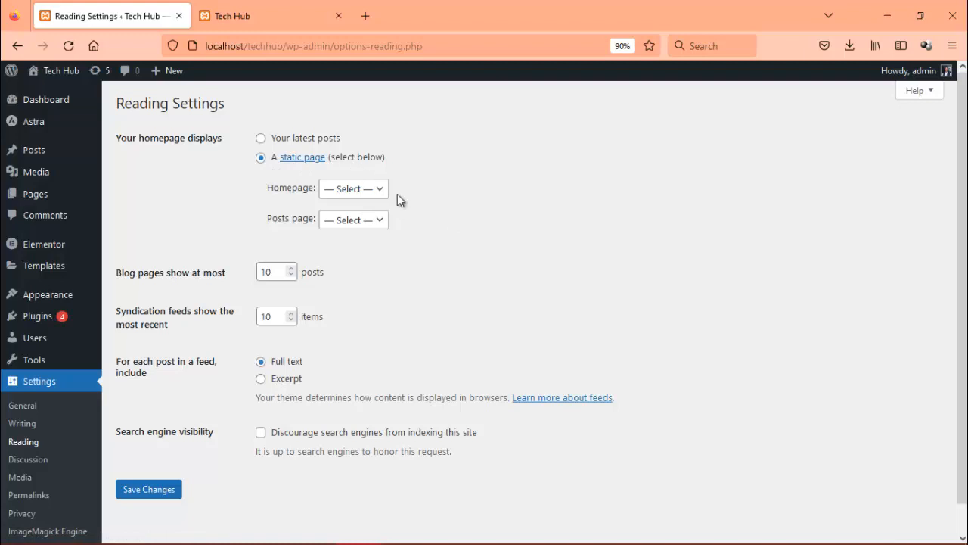
click(377, 191)
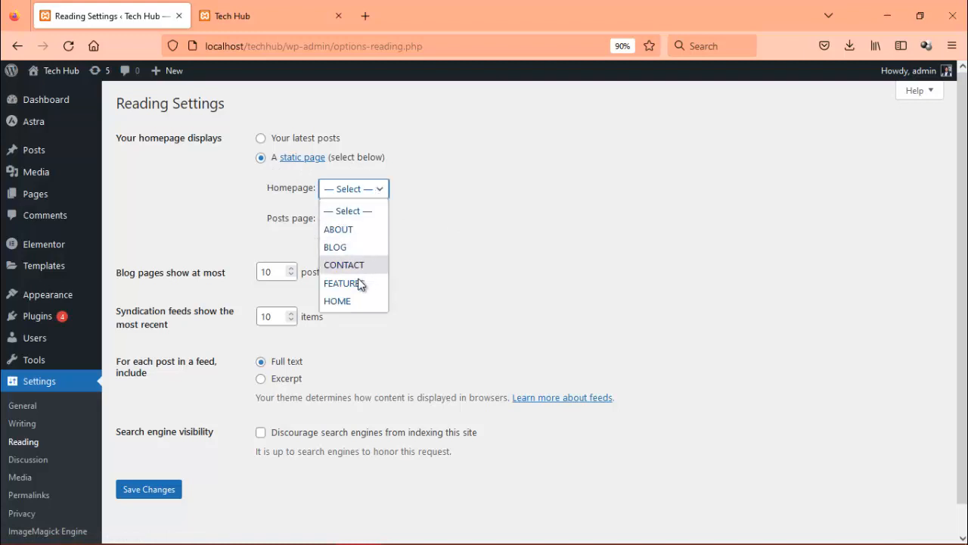
click(350, 300)
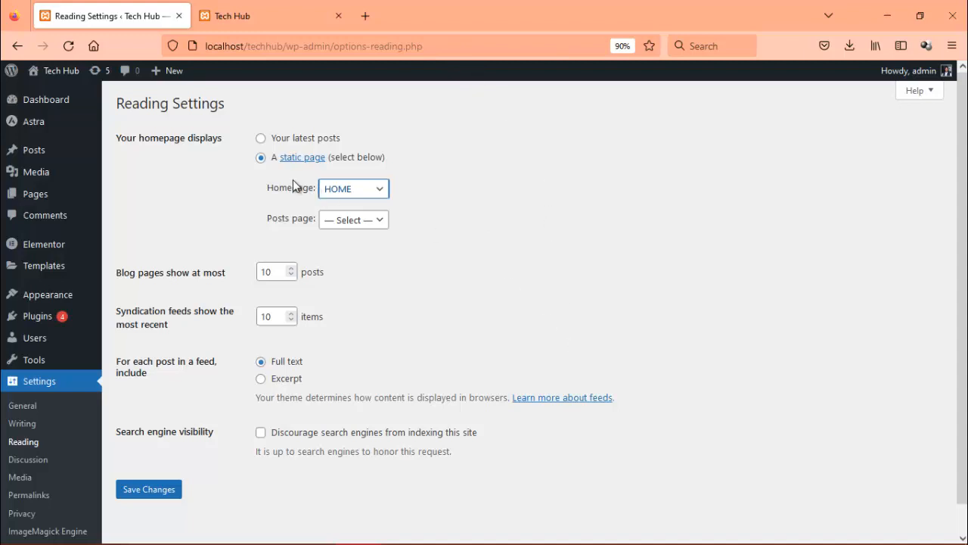
click(350, 221)
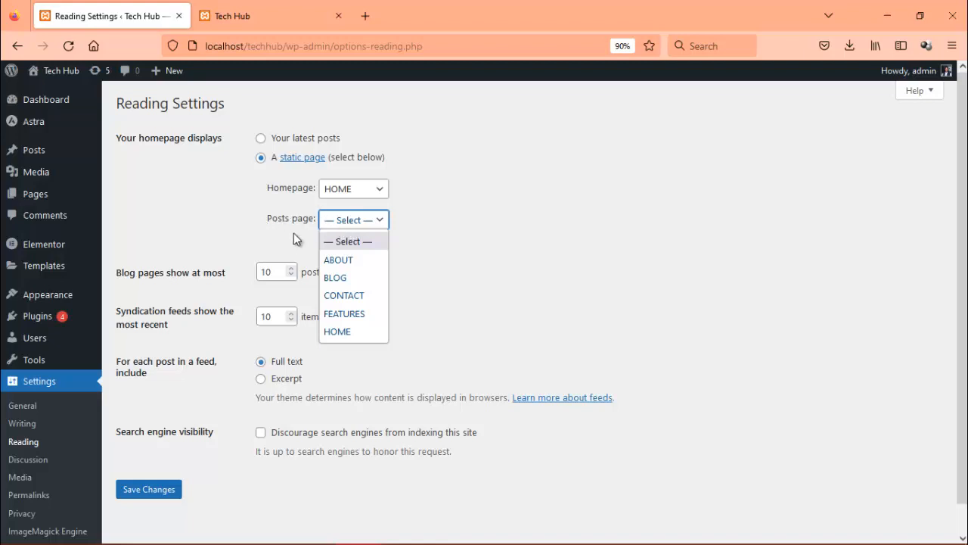
click(340, 280)
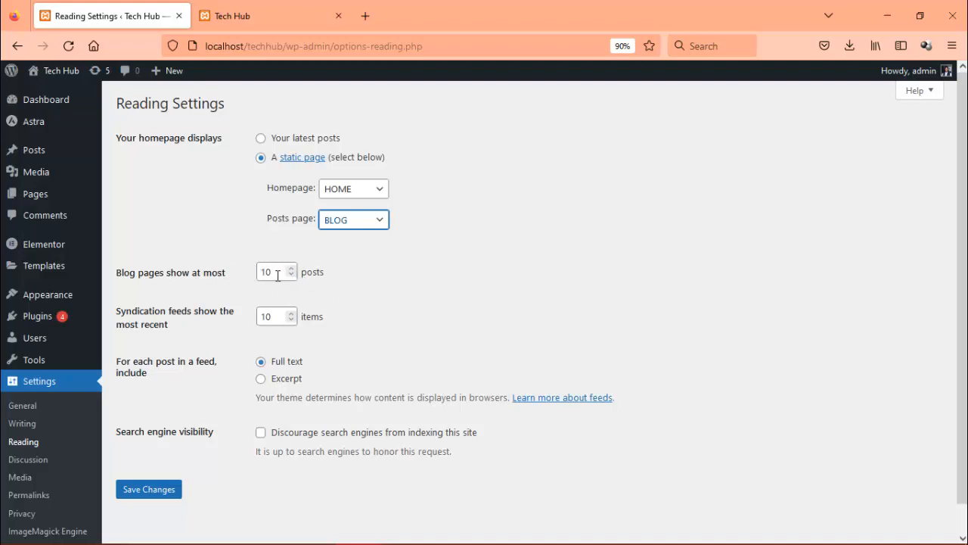
- Include the full text of each post in feeds and save the reading settings
click(264, 381)
click(263, 365)
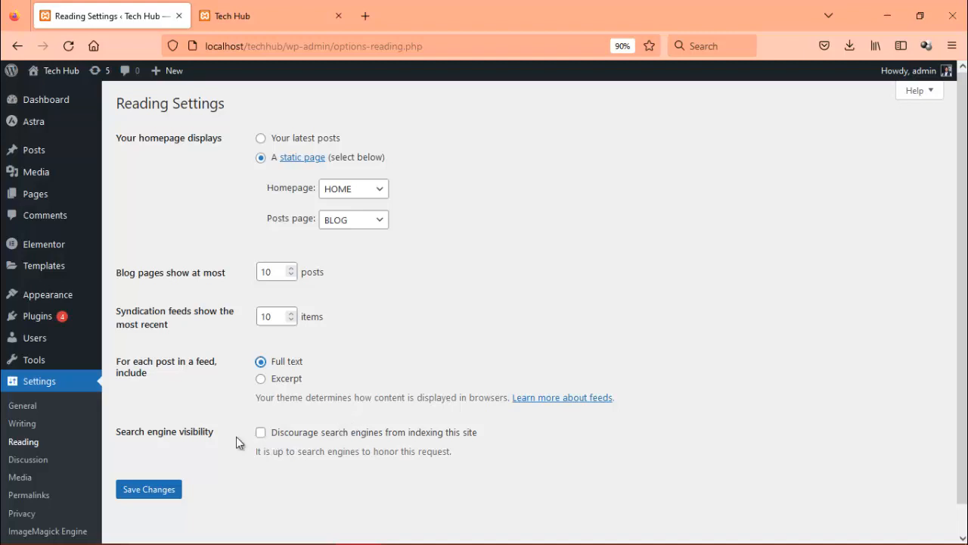
click(154, 489)
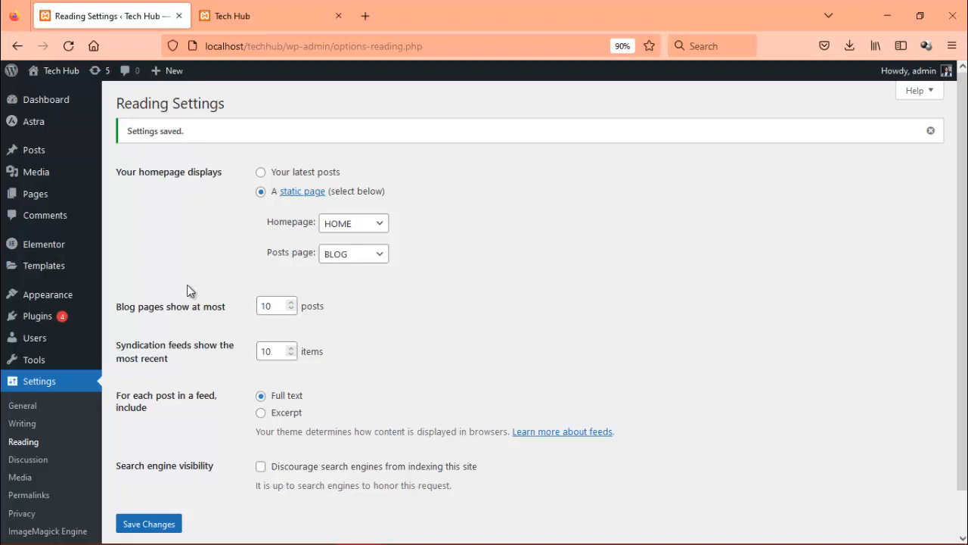
- Create a navigation menu named Main Menu and assign it to the Primary Menu display location
mouse_move(66, 300)
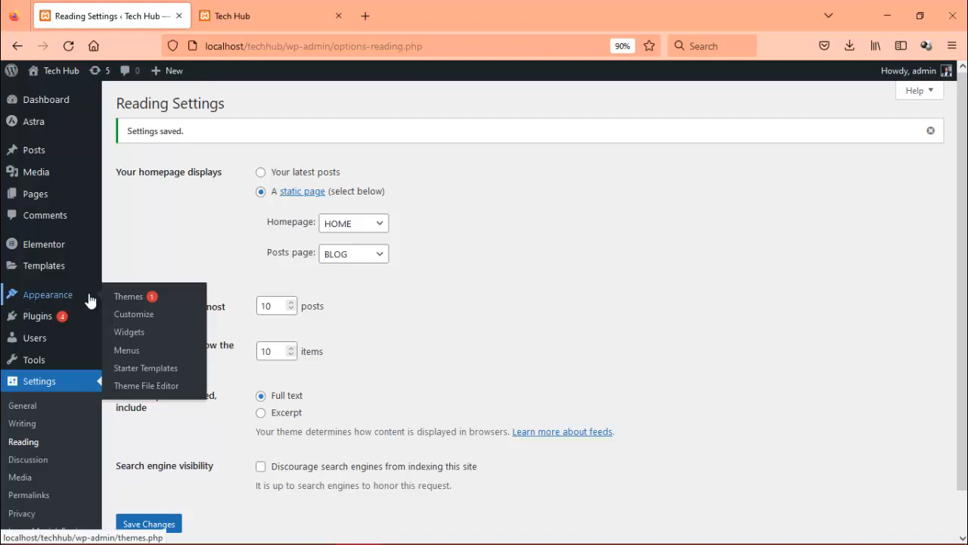
click(128, 355)
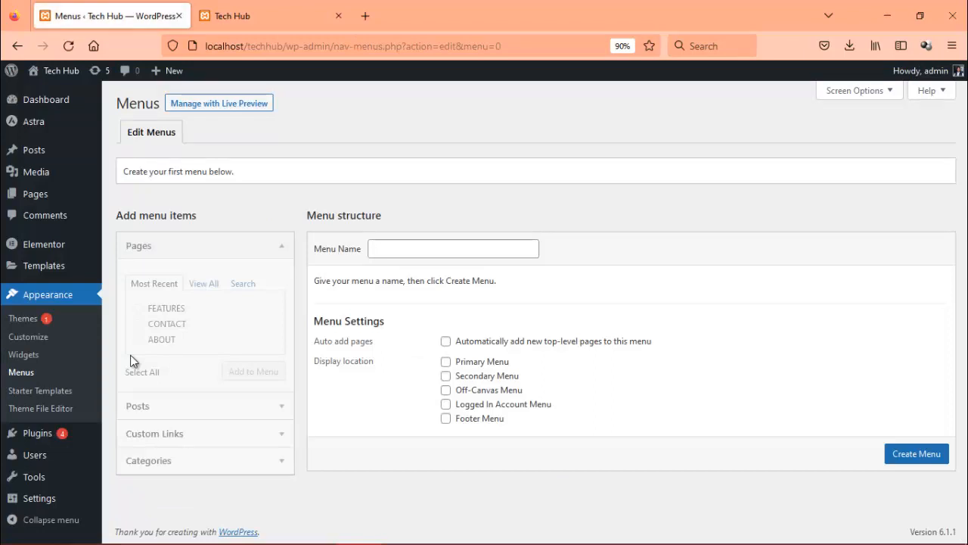
click(392, 246)
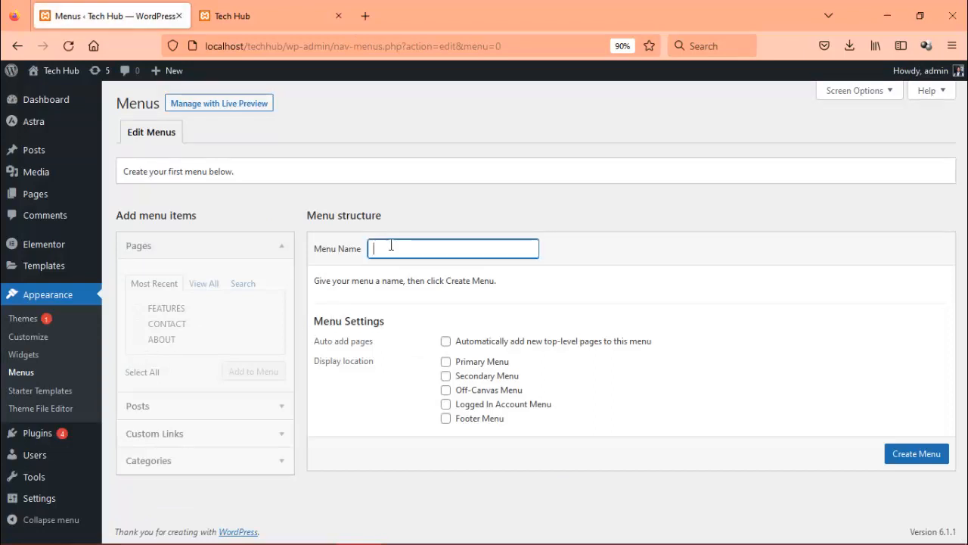
text(MENU)
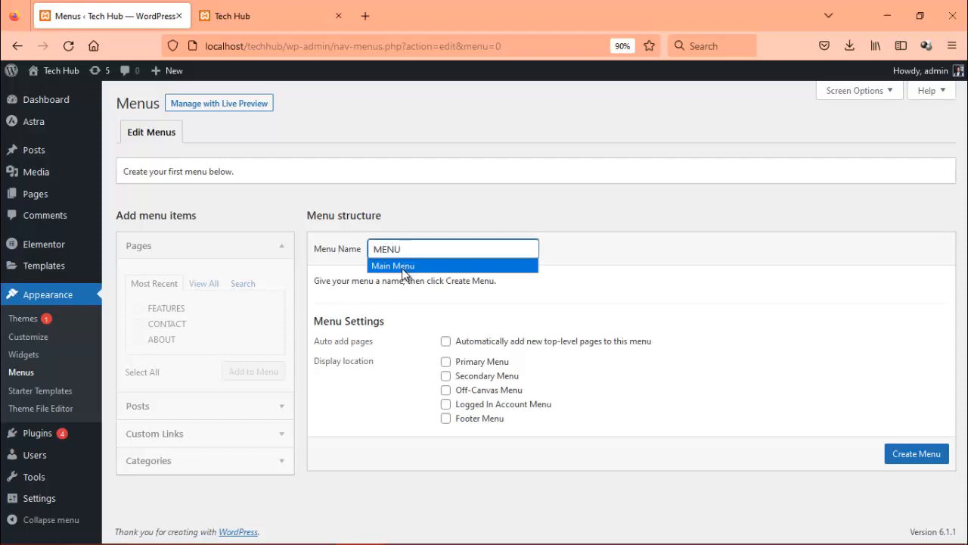
click(402, 267)
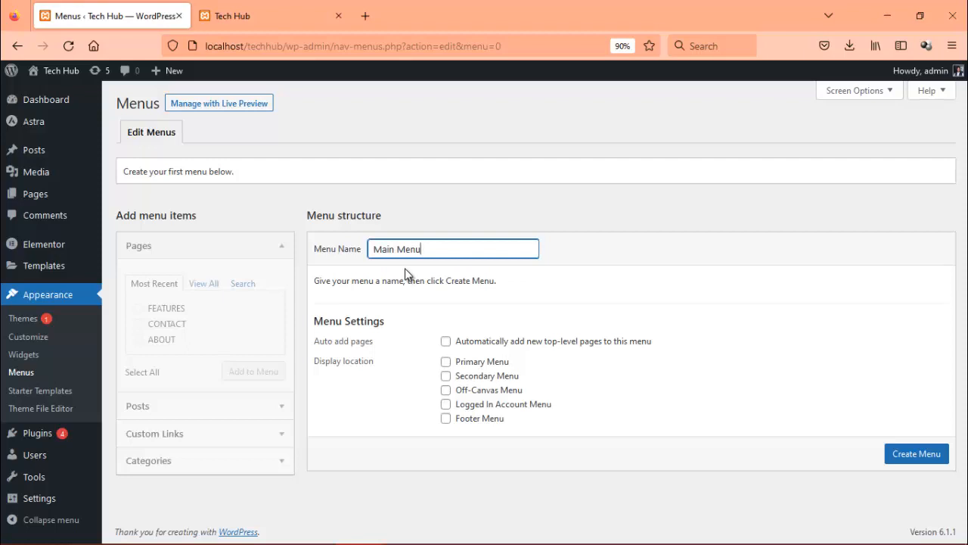
click(446, 362)
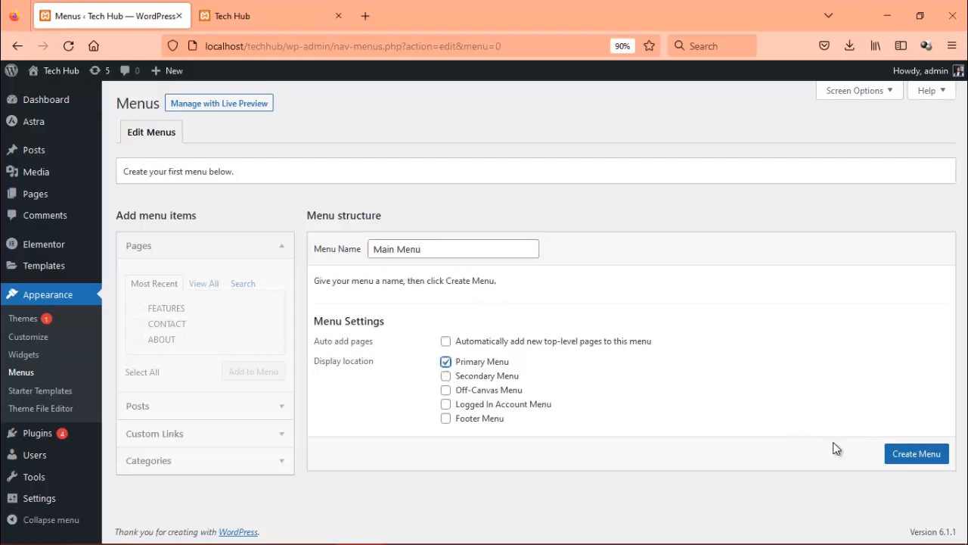
click(900, 459)
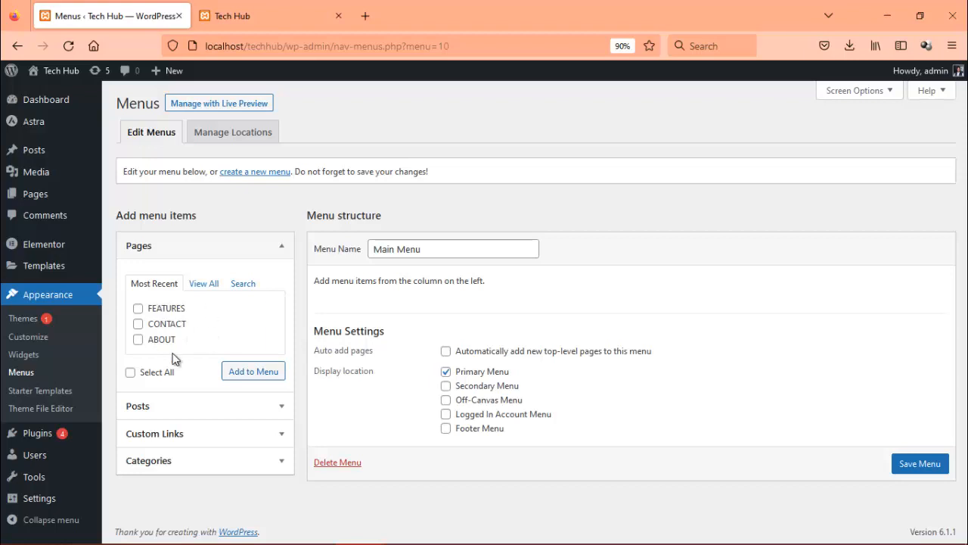
- Add all five pages, HOME, BLOG, ABOUT, CONTACT and FEATURES, to Main Menu
click(139, 309)
click(203, 286)
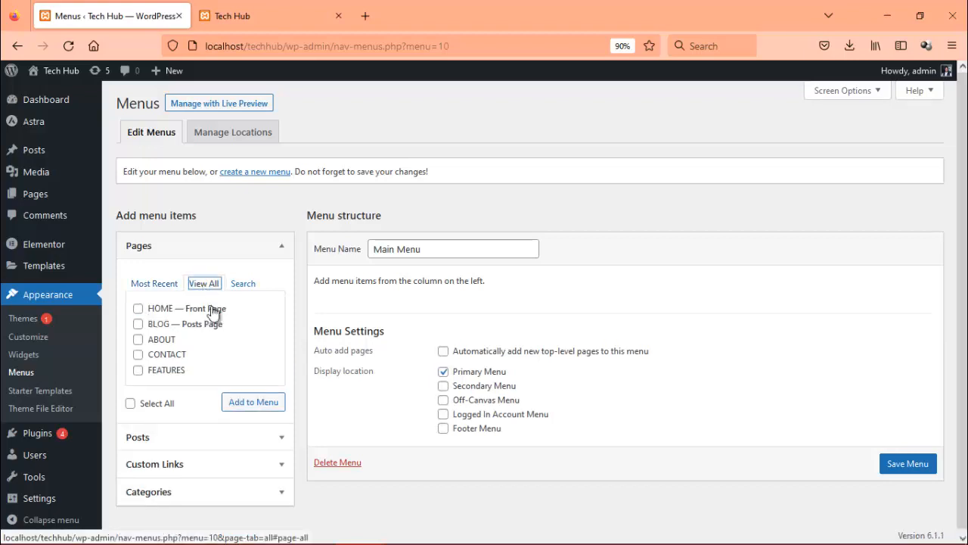
click(138, 309)
click(139, 324)
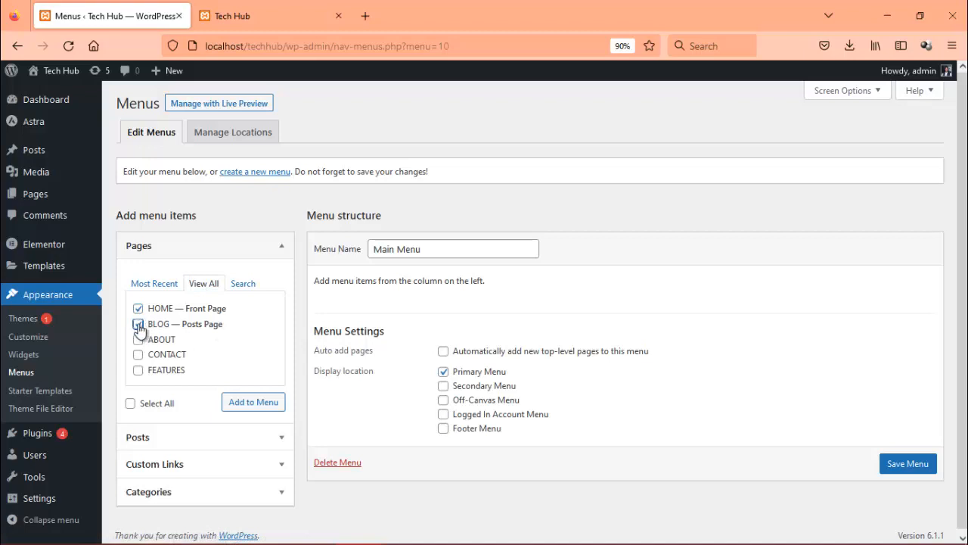
click(130, 404)
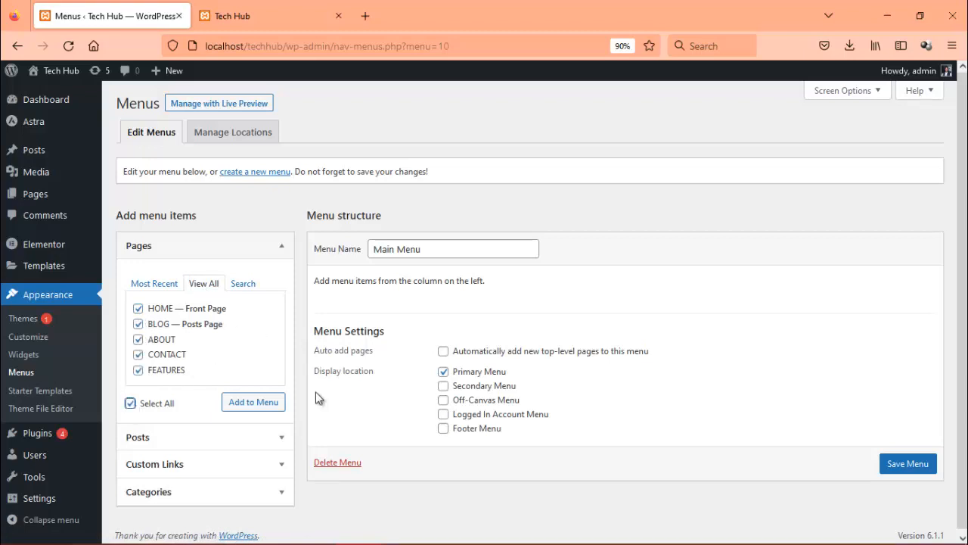
click(275, 403)
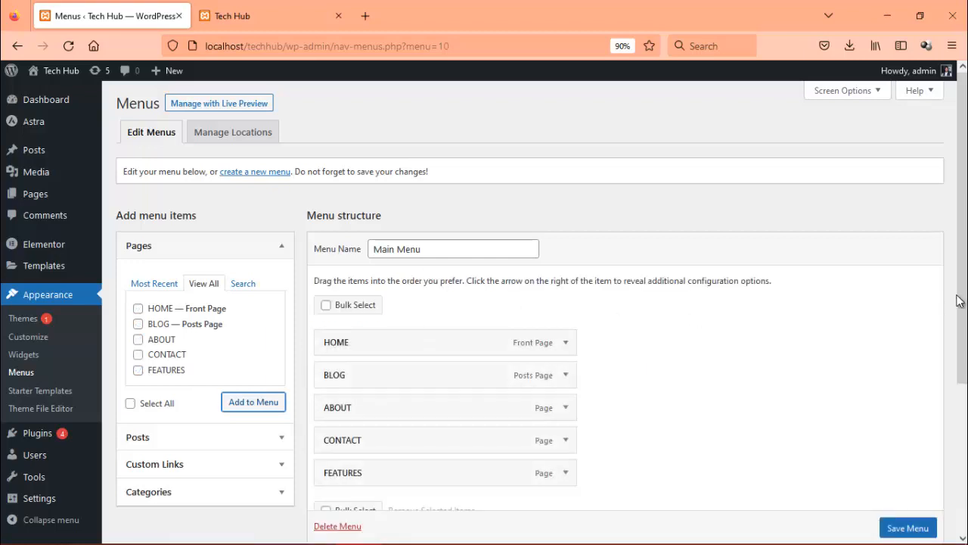
- Move BLOG below ABOUT in the menu structure, try it as a sub item of ABOUT, and return it to top level
scroll(959, 301, down, 1)
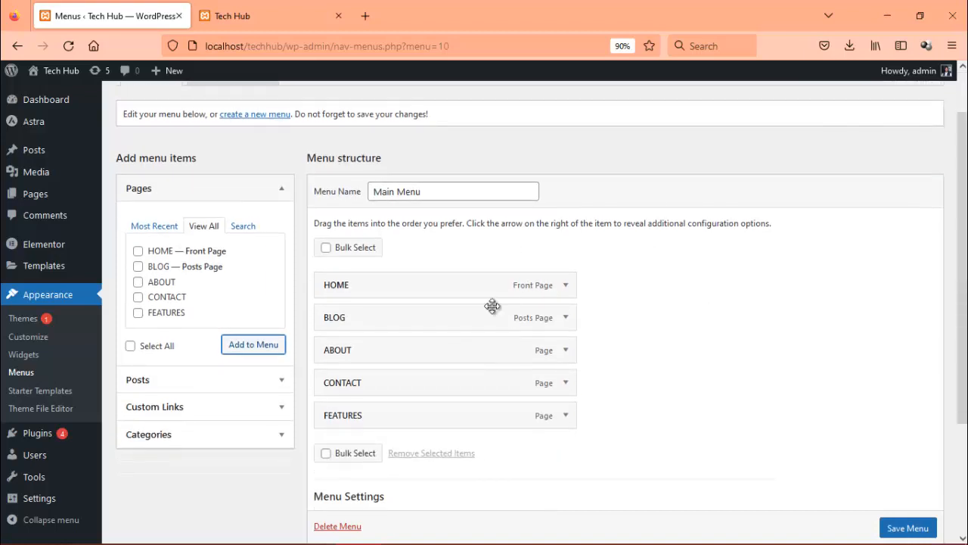
drag(432, 330, 439, 355)
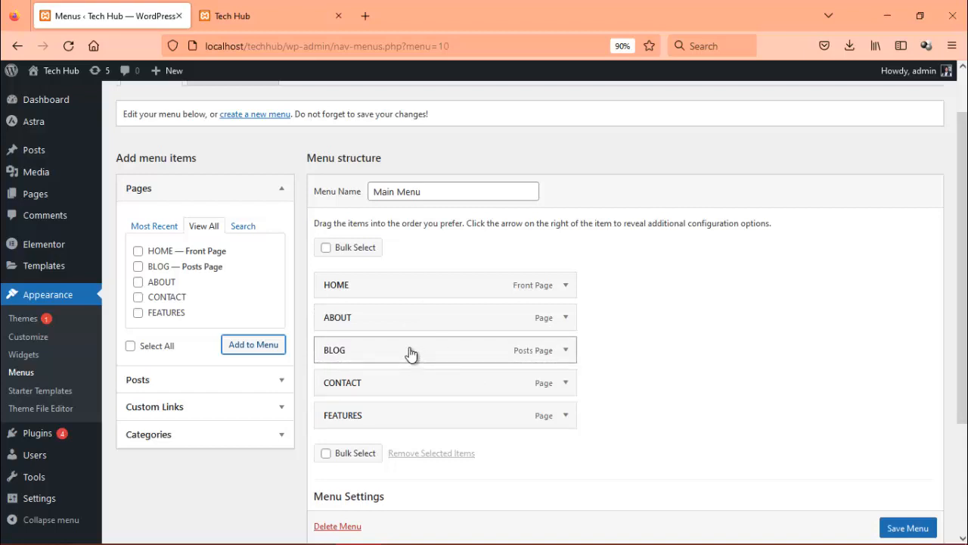
drag(410, 352, 434, 356)
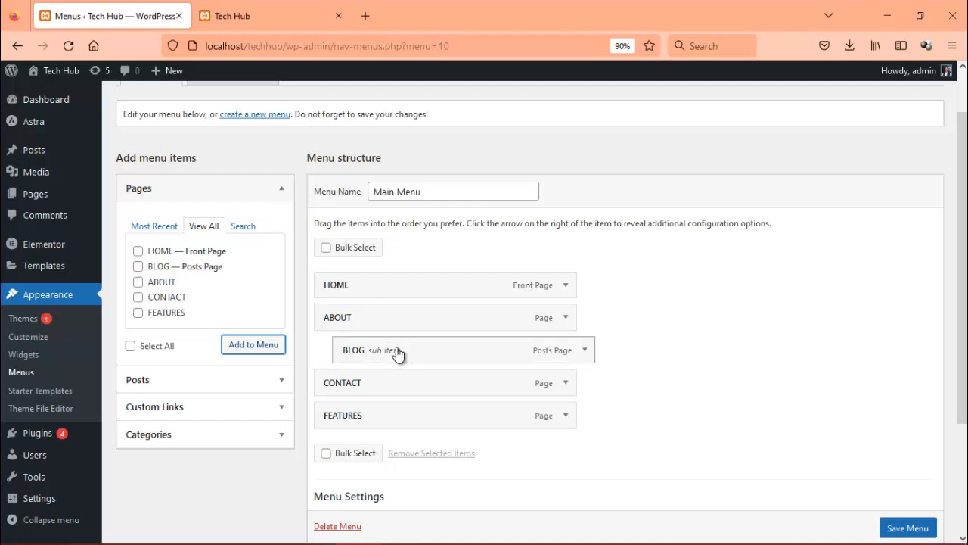
drag(409, 351, 398, 344)
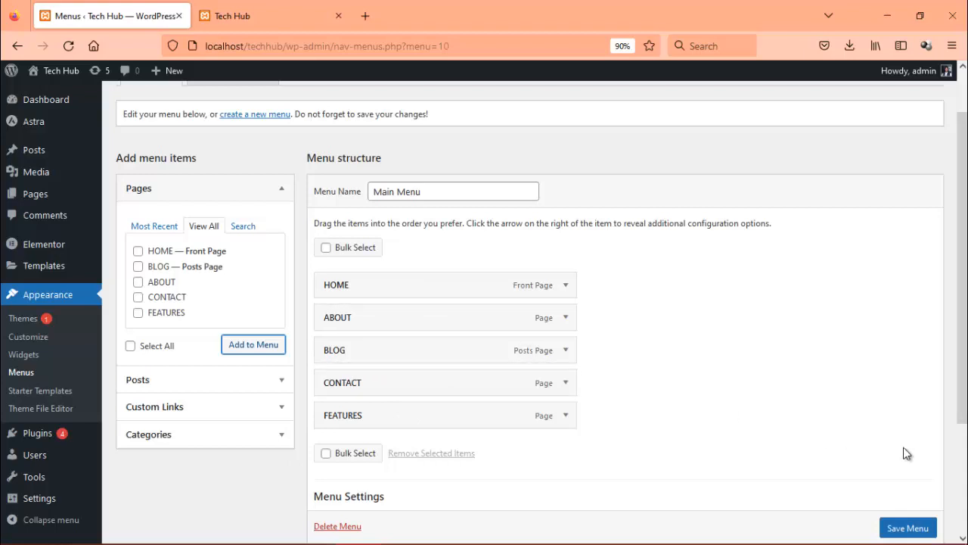
- Save Main Menu with its current item order and review the updated menu page
scroll(911, 530, down, 1)
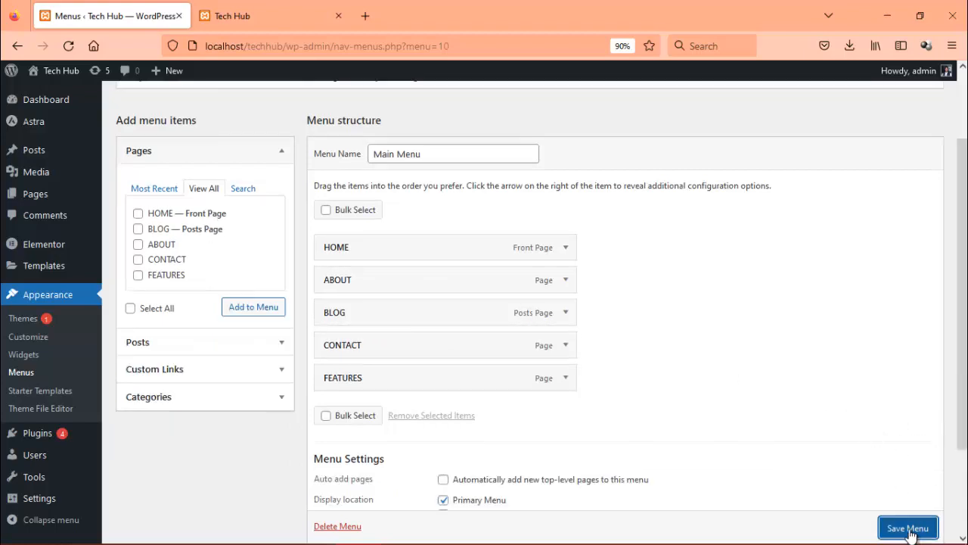
click(911, 531)
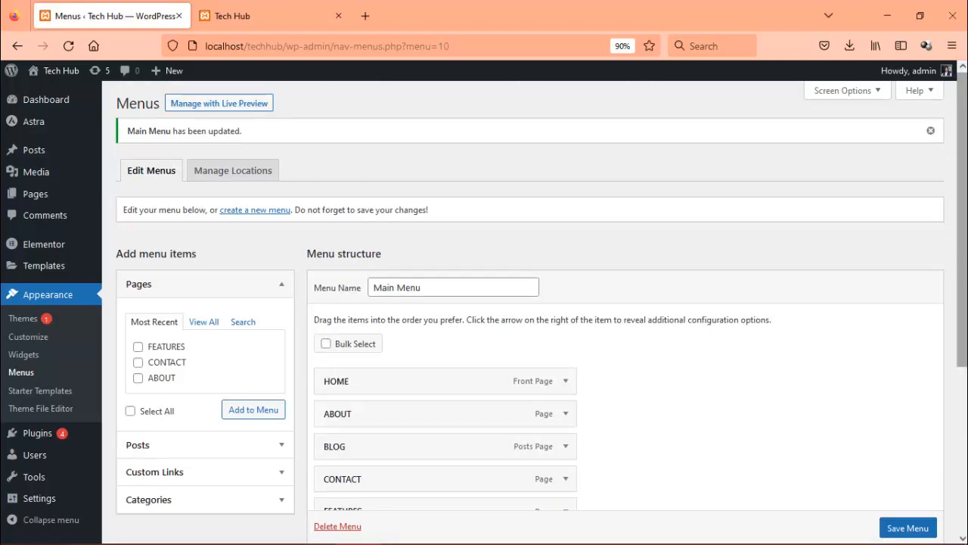
scroll(963, 370, down, 3)
drag(963, 389, 957, 282)
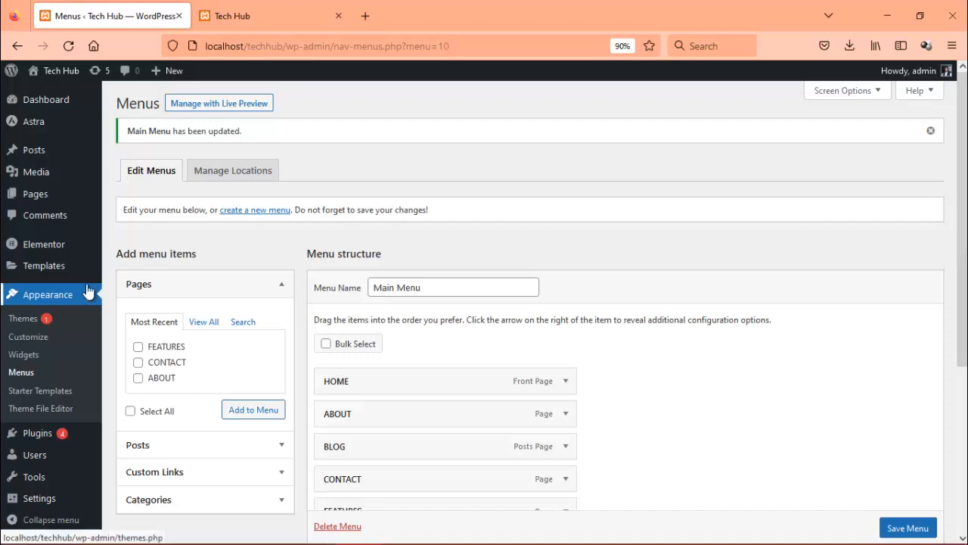
- Examine the installed themes and the catalogue for adding new themes
mouse_move(31, 123)
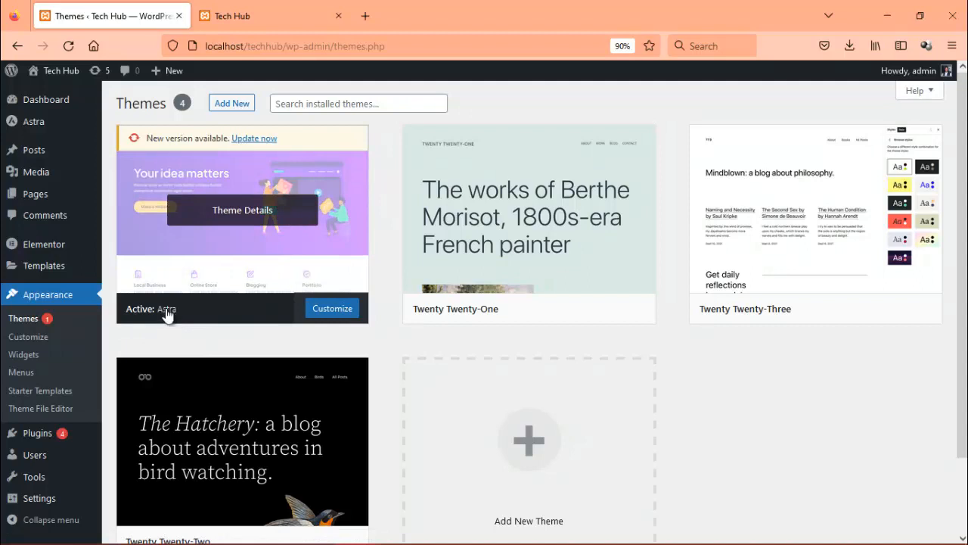
click(226, 106)
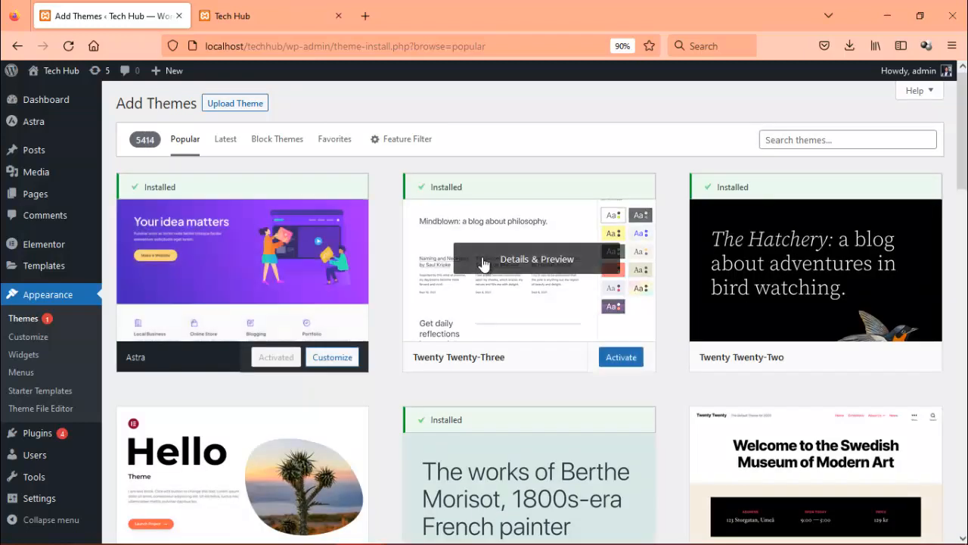
click(841, 136)
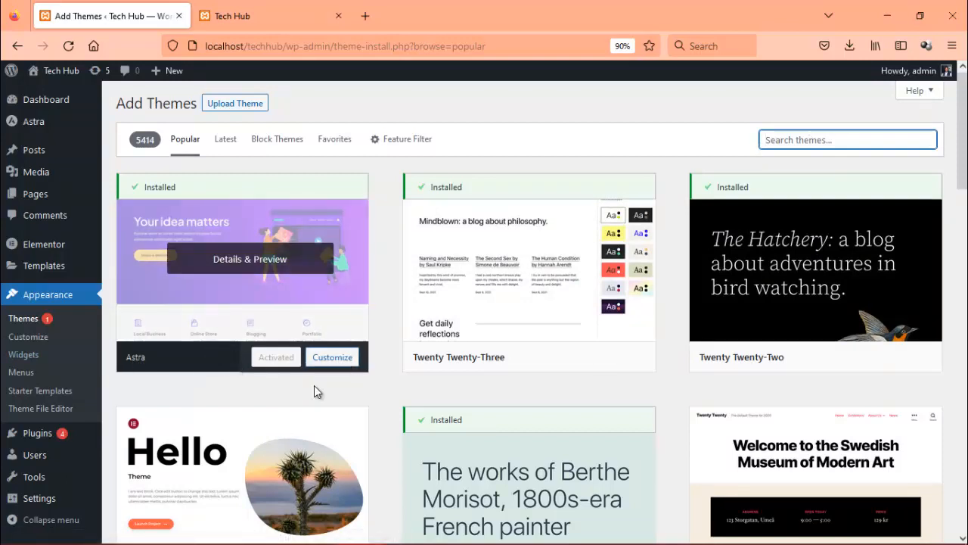
mouse_move(522, 536)
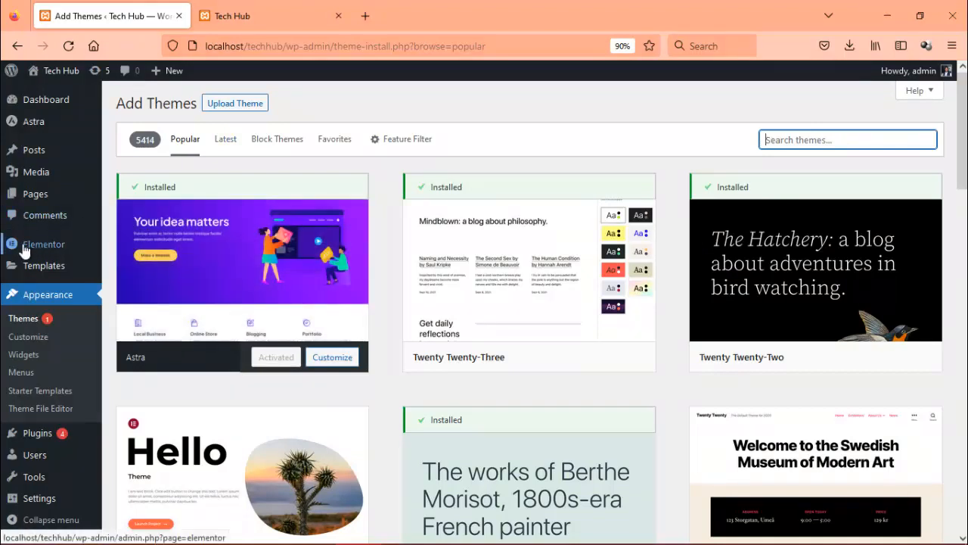
mouse_move(37, 250)
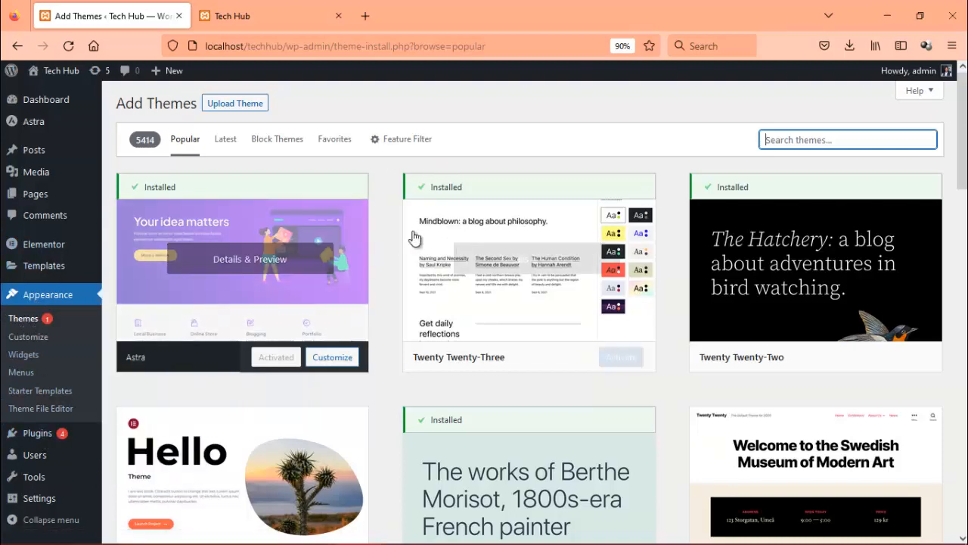
- Search the plugin directory for ELEMENTOR among the plugins that can be added
mouse_move(38, 442)
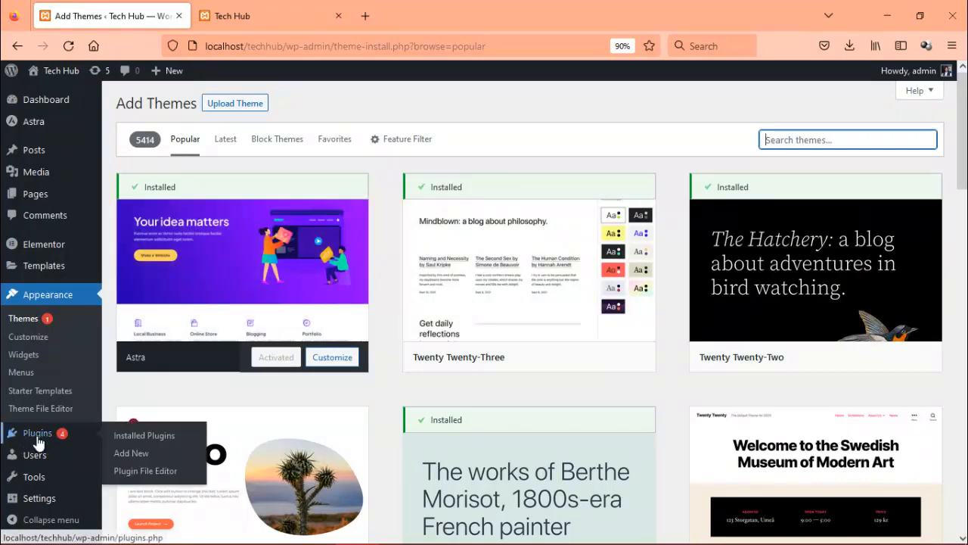
click(130, 453)
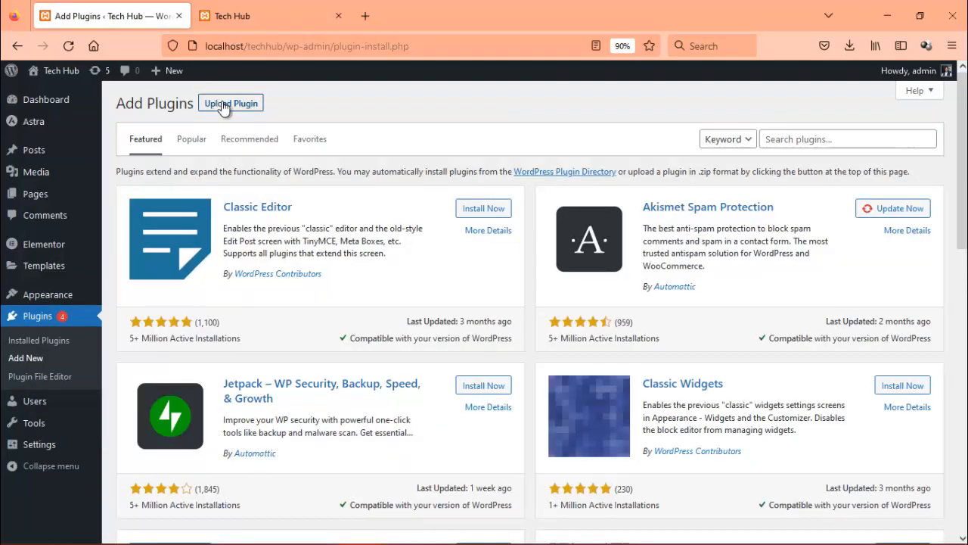
click(821, 140)
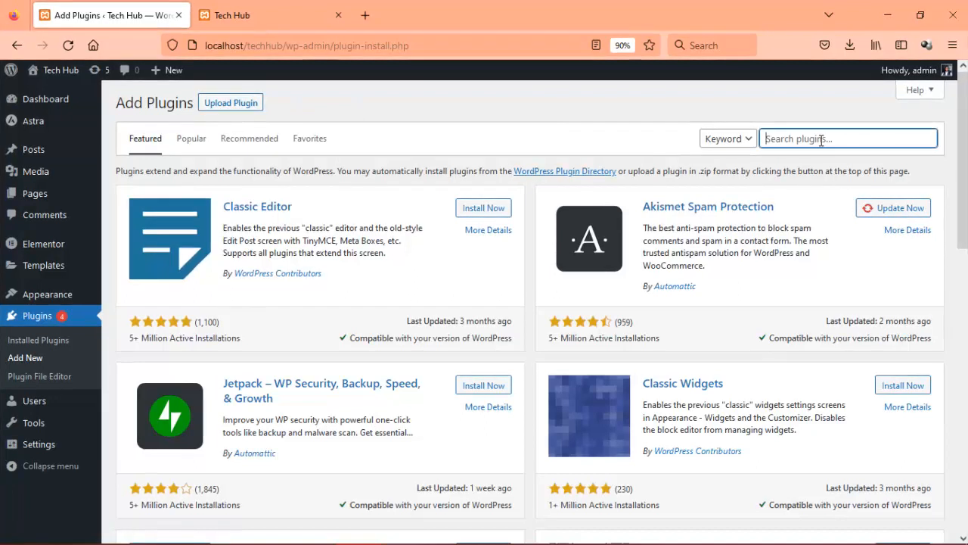
text(ELEMENTOR)
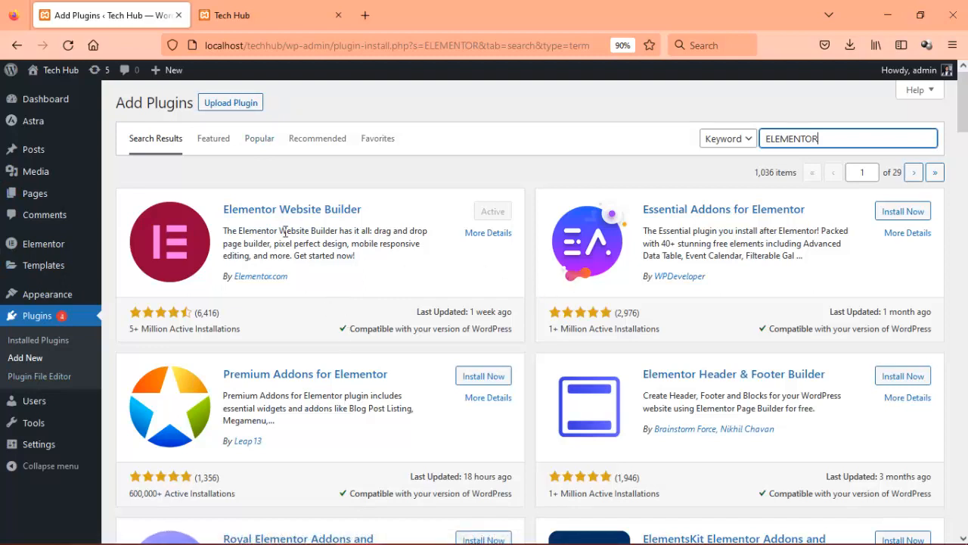
- Open the HOME page from the pages list for editing with Elementor
click(34, 196)
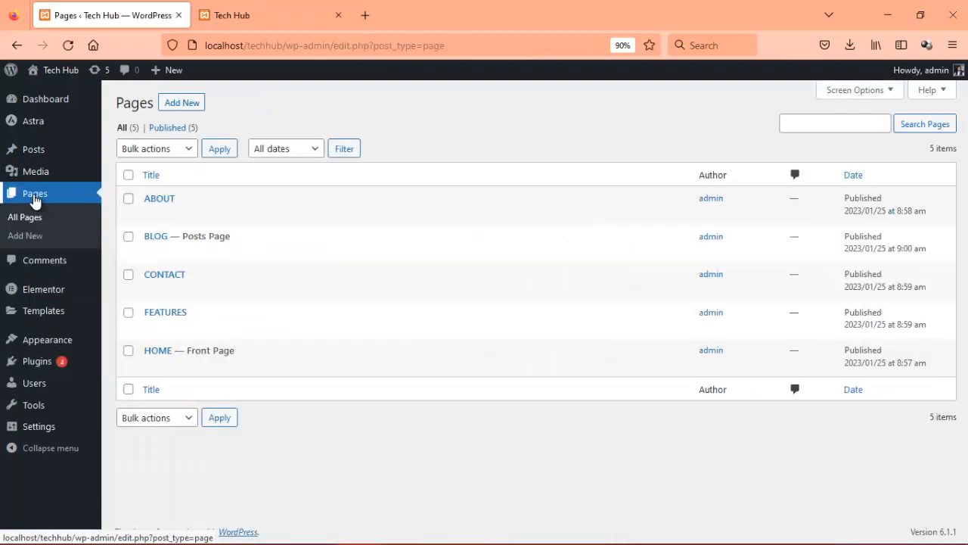
mouse_move(211, 366)
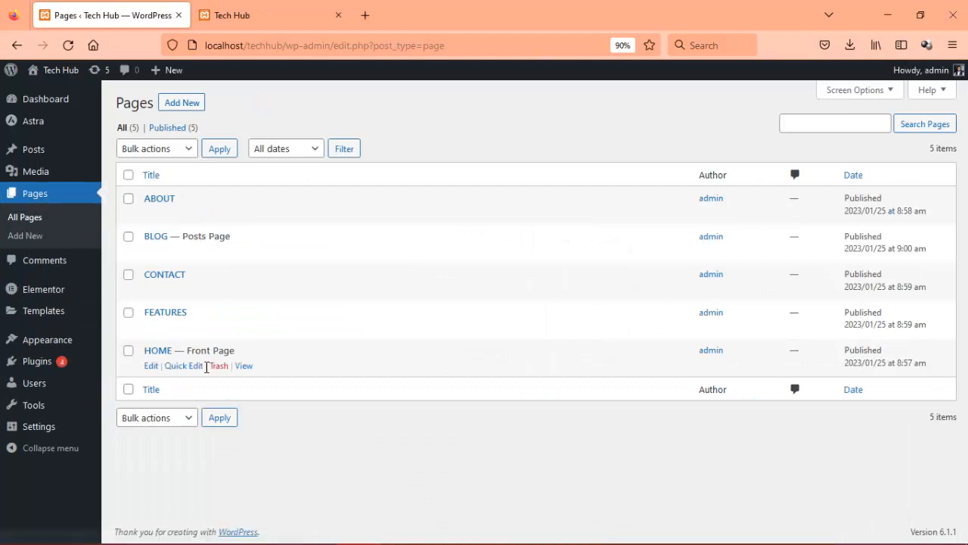
click(161, 353)
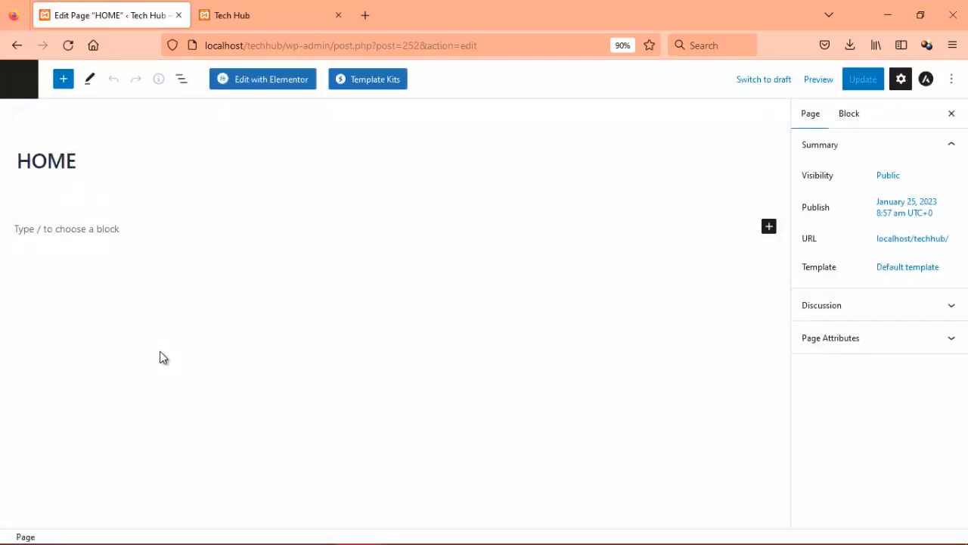
click(261, 88)
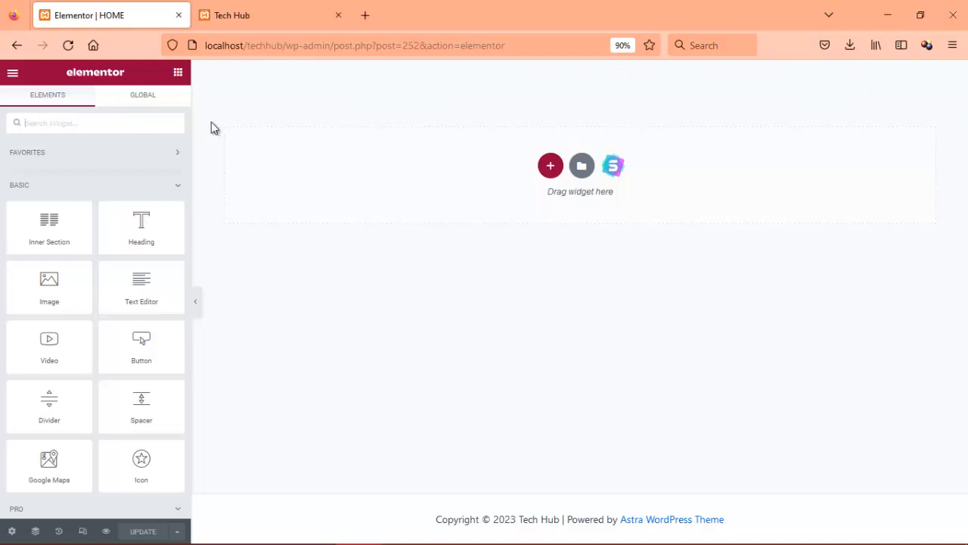
- Remove Site Title & Logo, Primary Menu and Button 2 from the Tech Hub site's header in the Header Builder
click(209, 17)
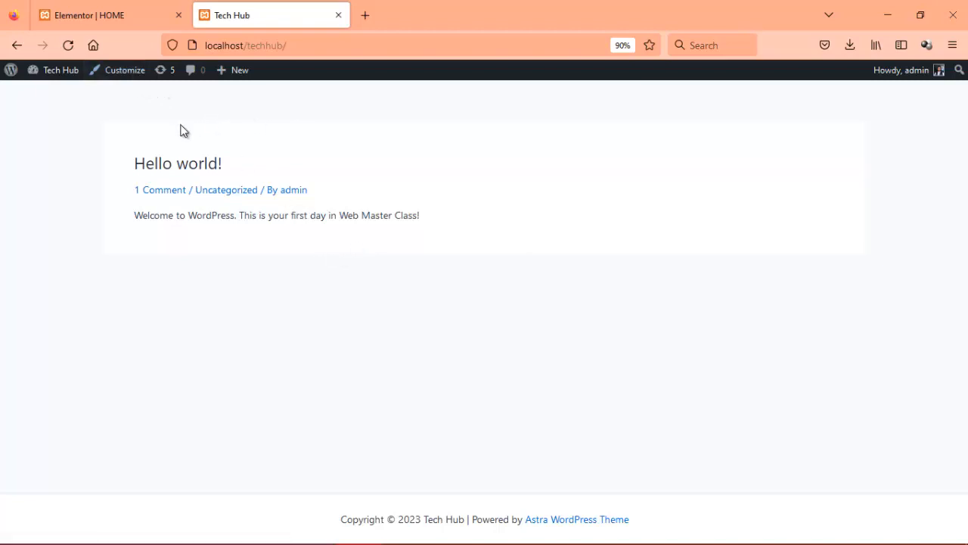
mouse_move(68, 77)
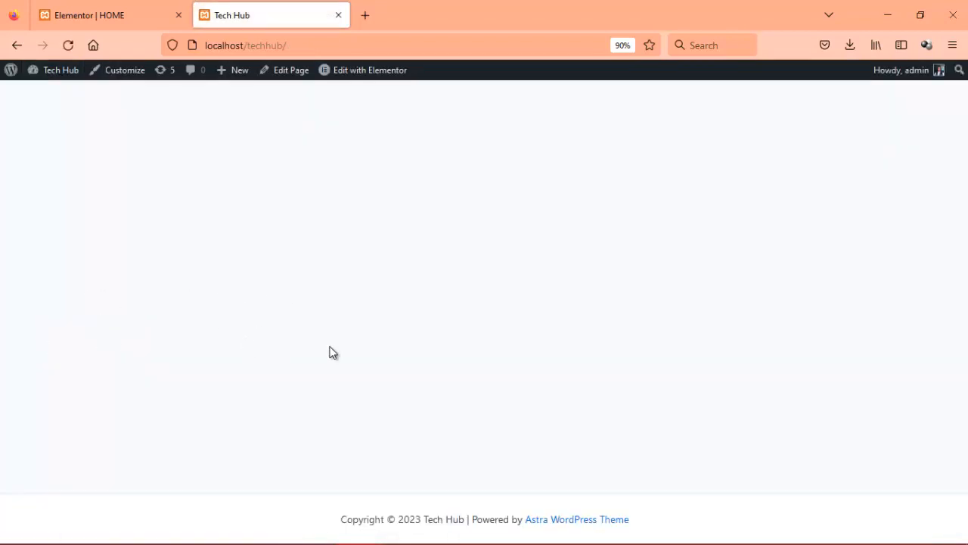
click(123, 73)
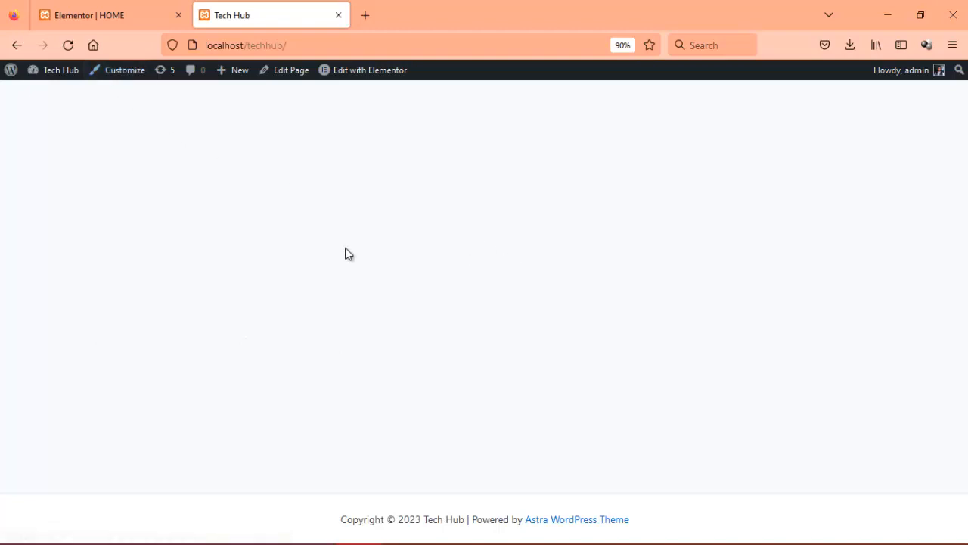
click(125, 76)
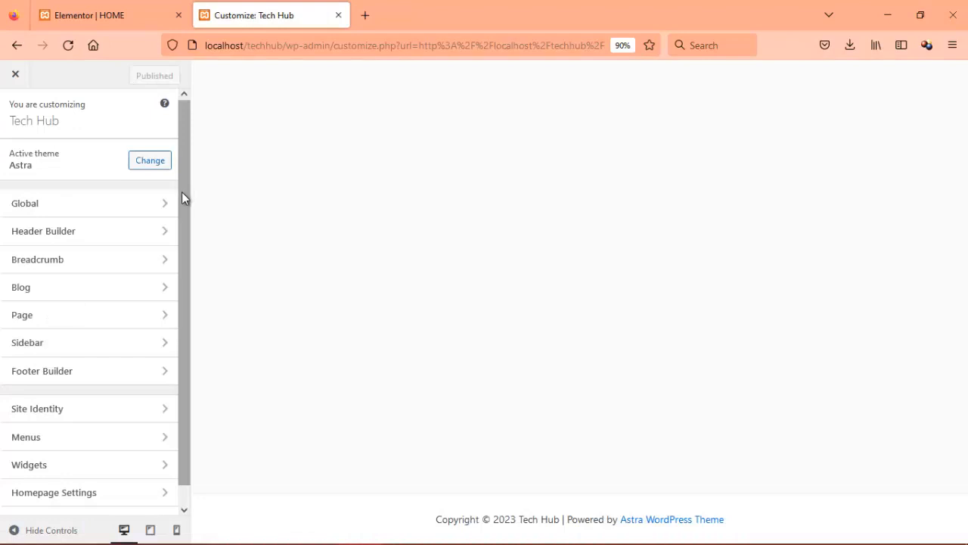
click(158, 233)
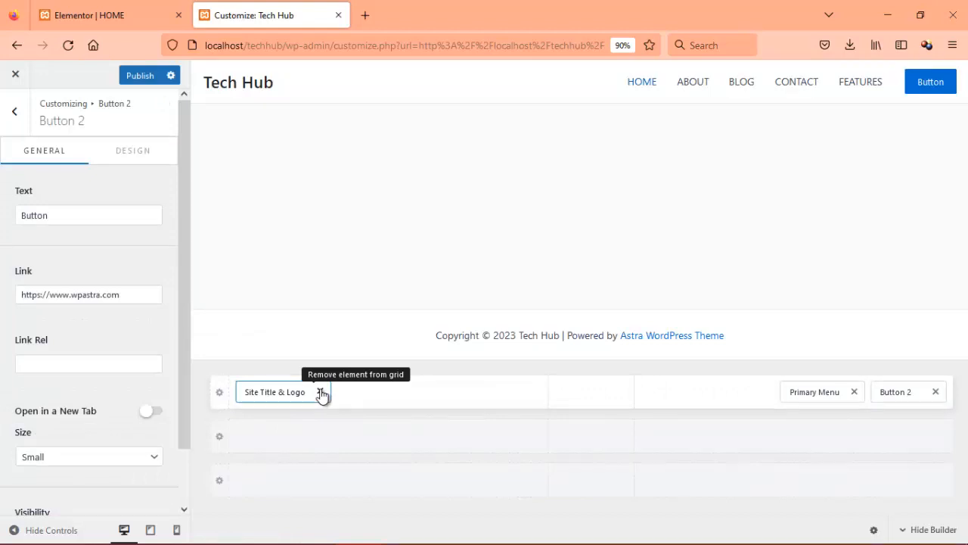
click(321, 392)
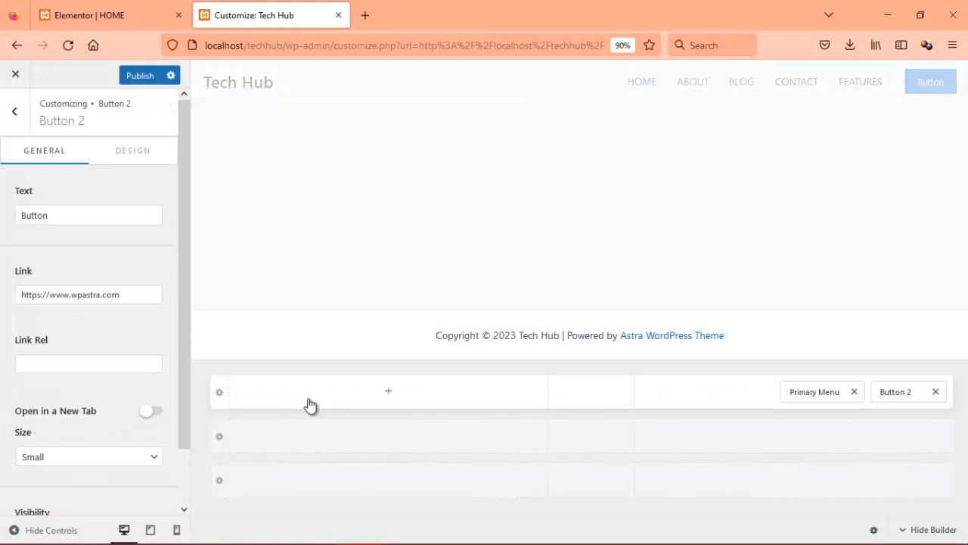
click(854, 393)
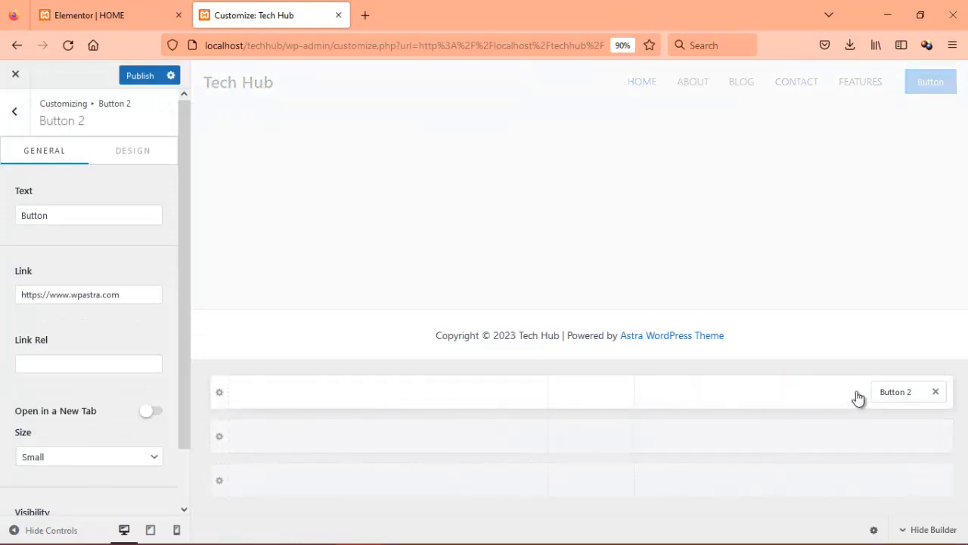
click(935, 394)
- Check the header layout in mobile and tablet views, publish the customization and close the Customizer
click(179, 533)
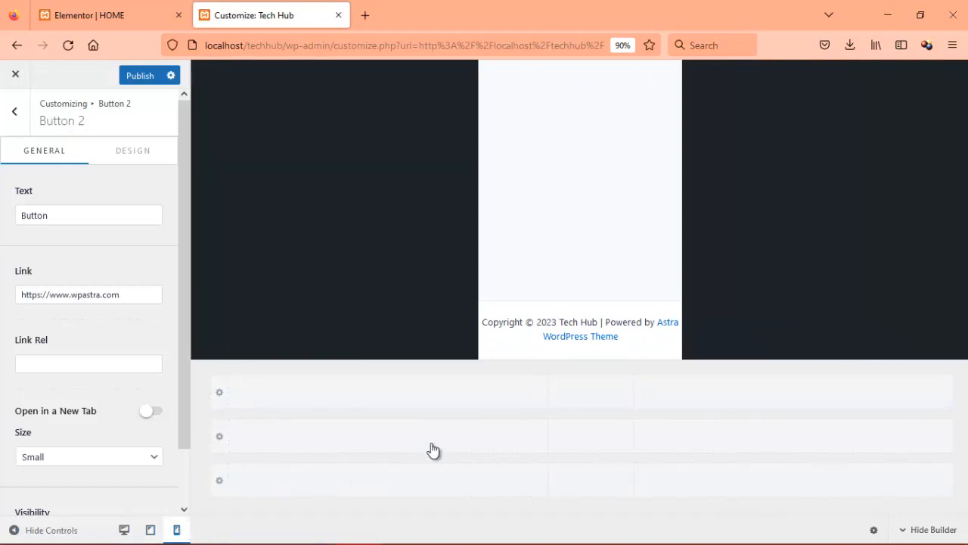
click(151, 530)
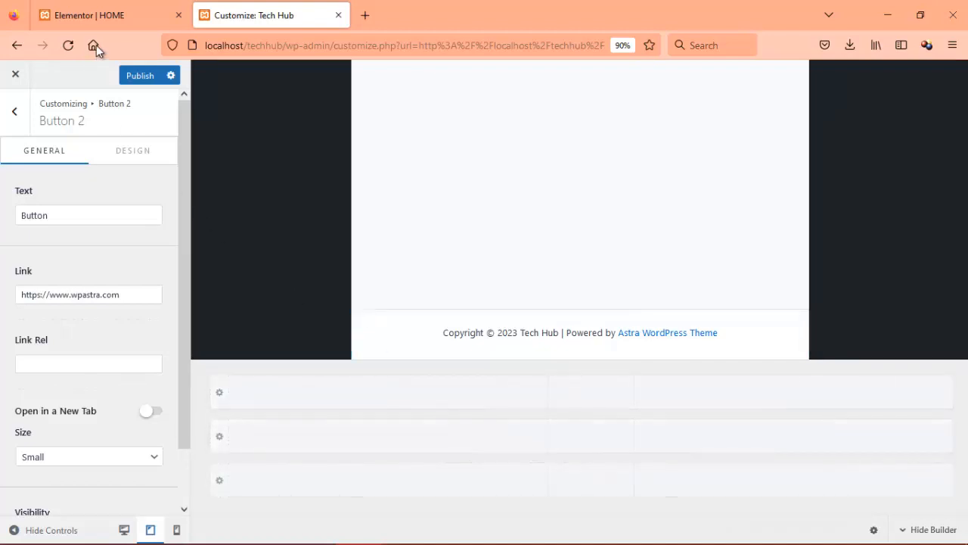
click(140, 77)
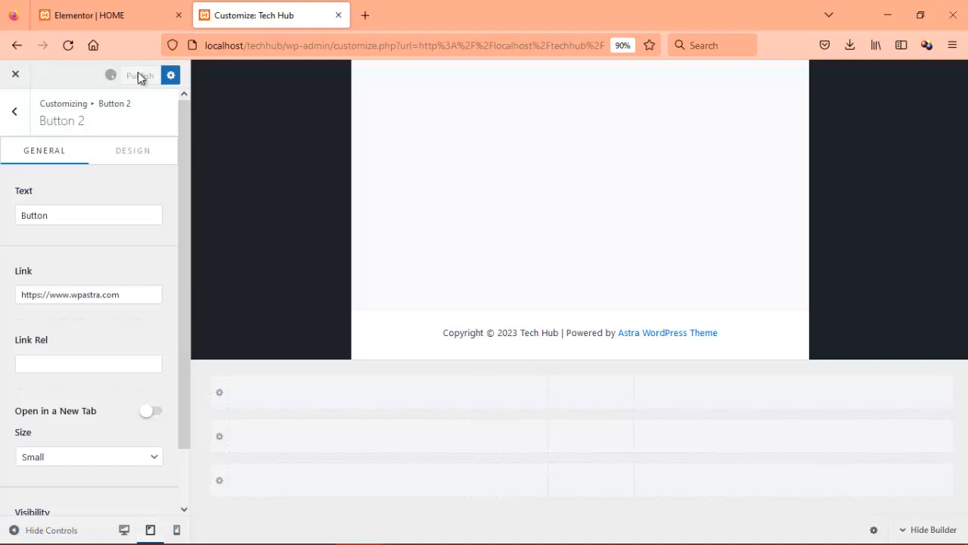
click(14, 75)
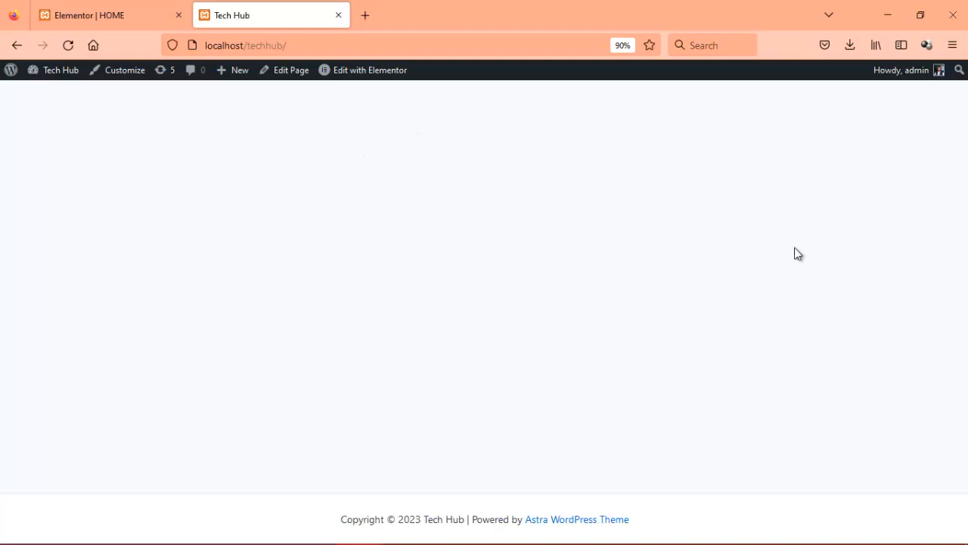
- Load the HOME page in Elementor from the live site and return to the Elementor editor already open for it
mouse_move(363, 81)
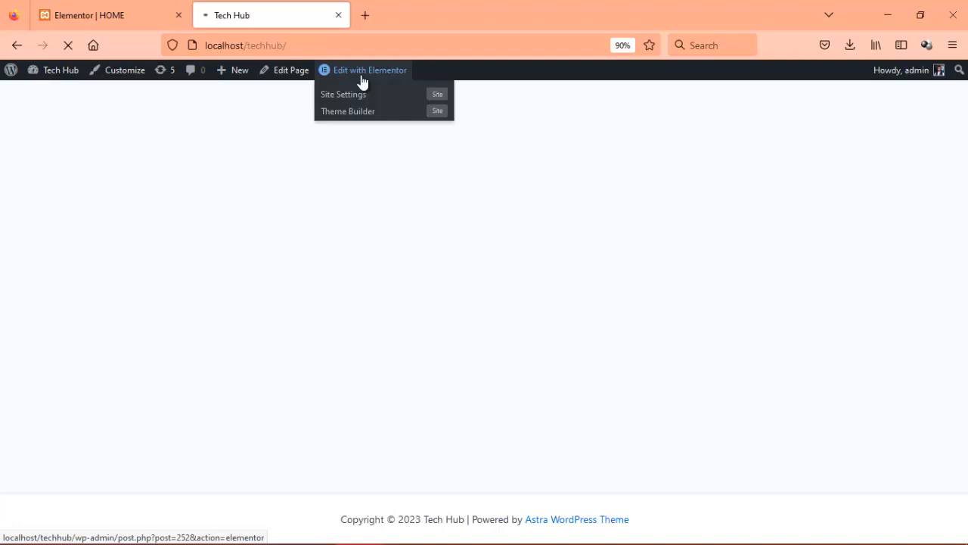
click(363, 81)
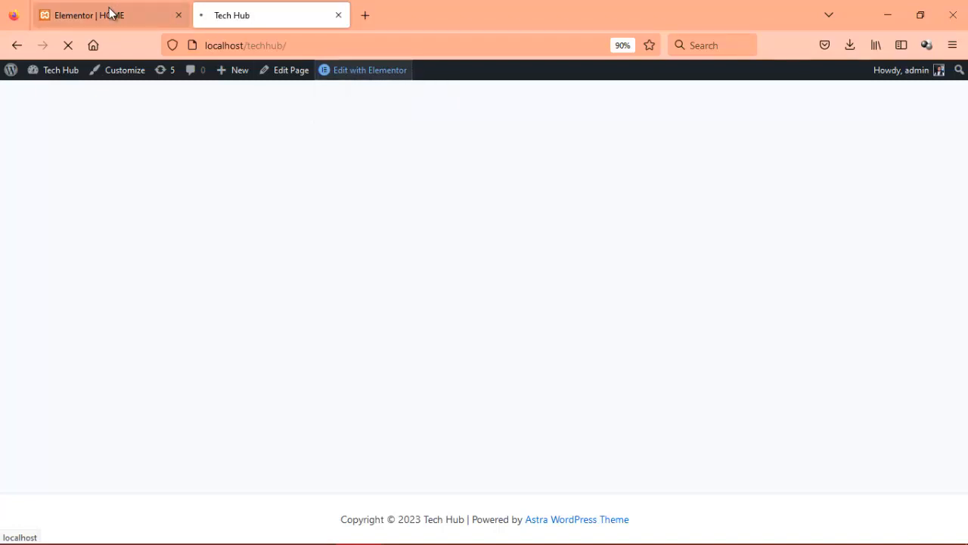
click(111, 12)
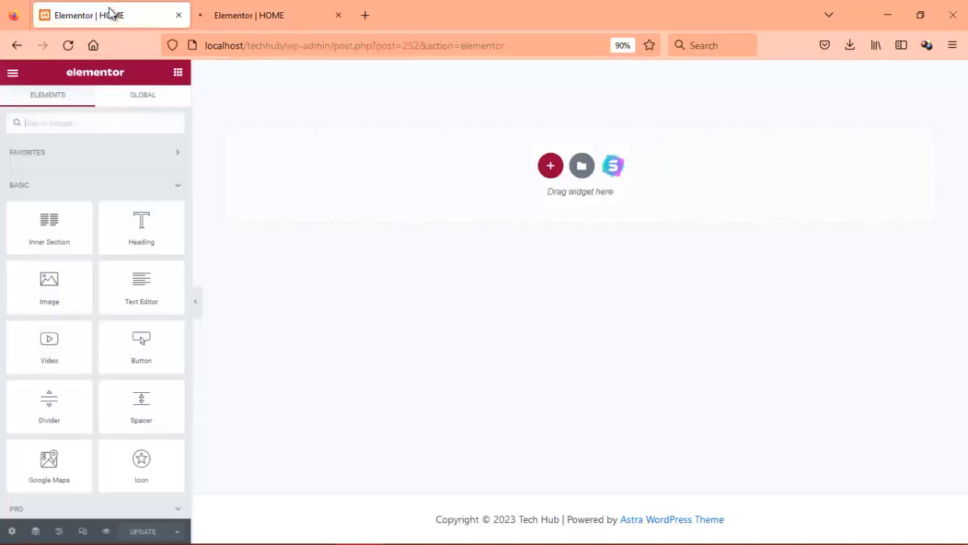
click(286, 19)
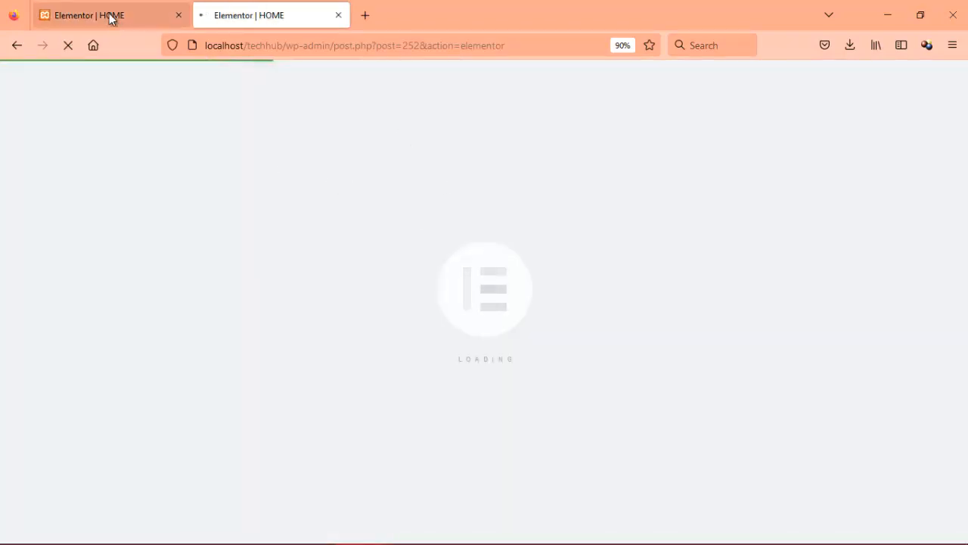
click(109, 19)
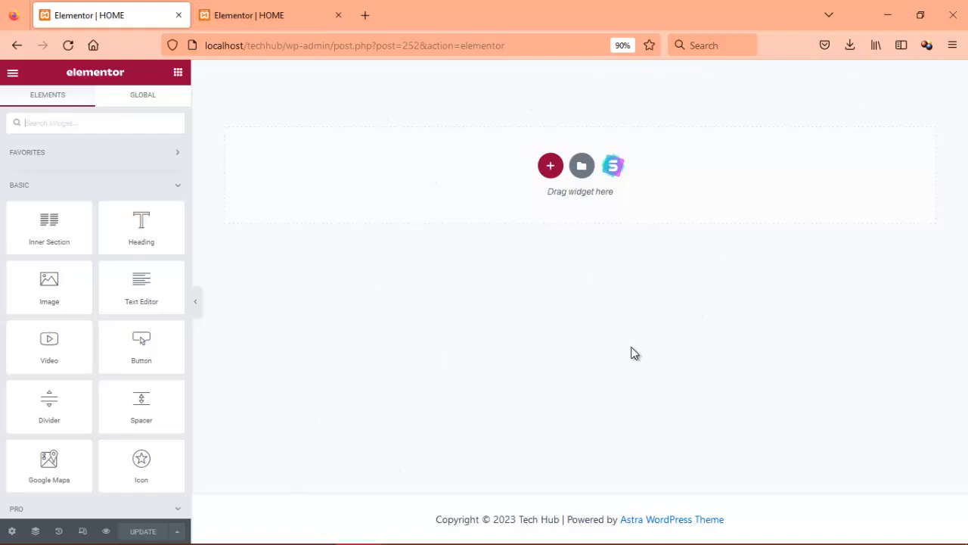
- Open the template library and look through the Blocks, Pages and My Templates collections
click(583, 168)
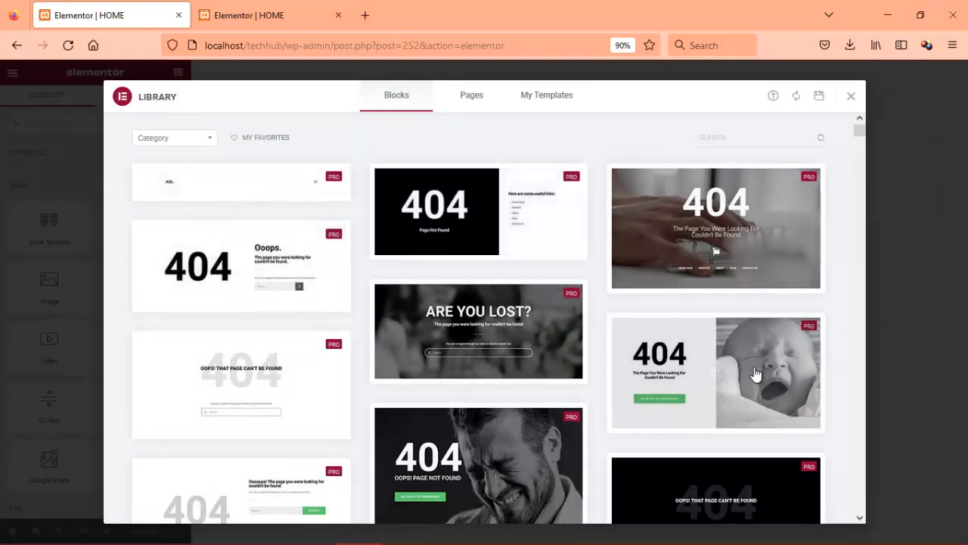
click(469, 97)
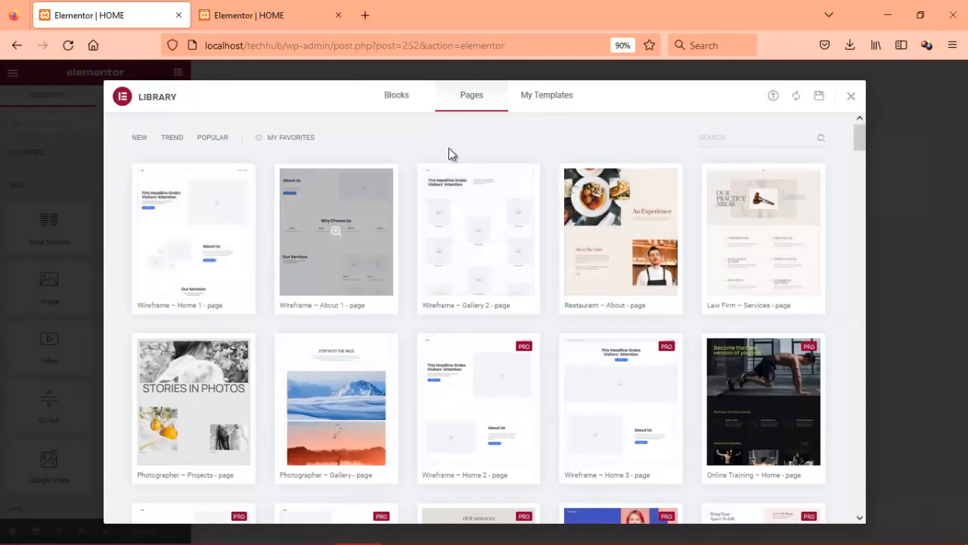
click(545, 100)
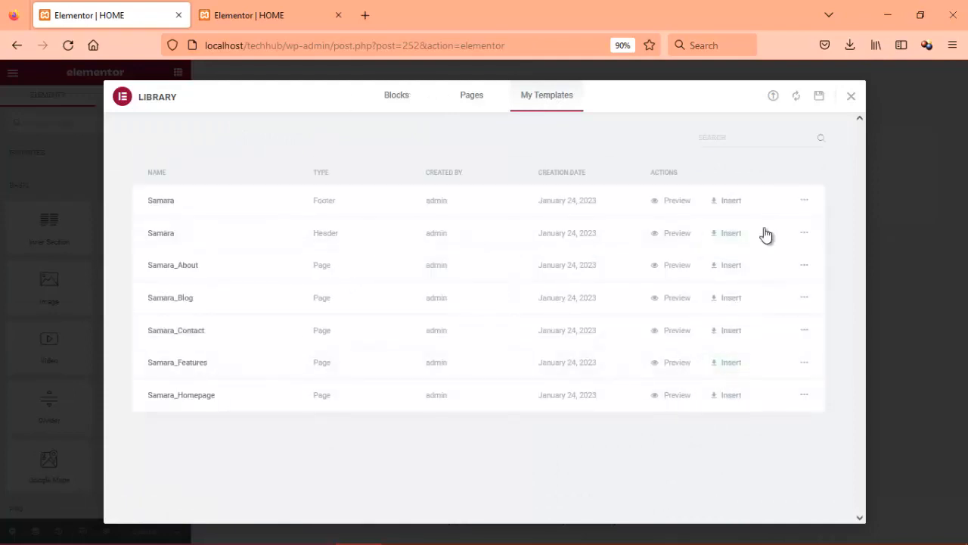
- Start a template import and browse Documents > BLUETOOTH > ELEMENTOR > templates to the Samara co-working space web template's Pages folder
click(774, 98)
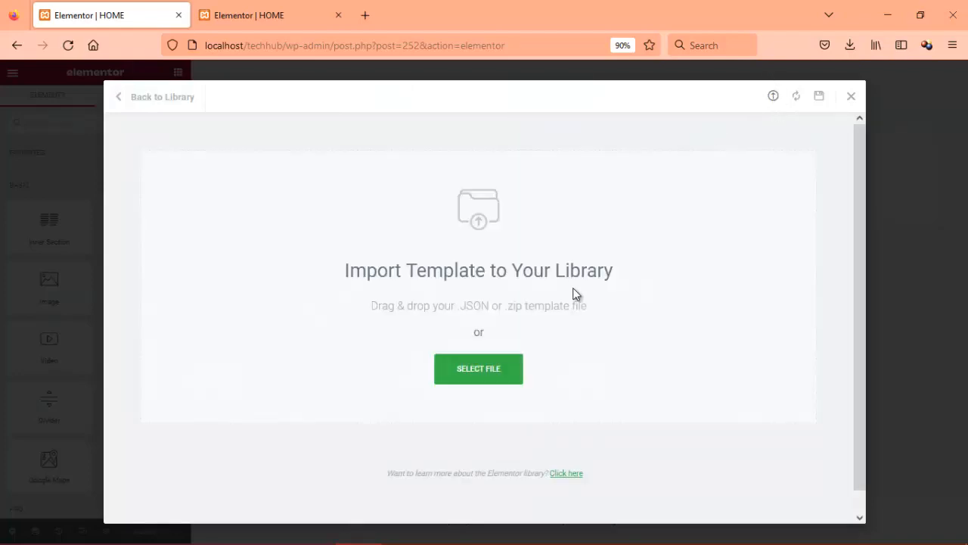
click(494, 369)
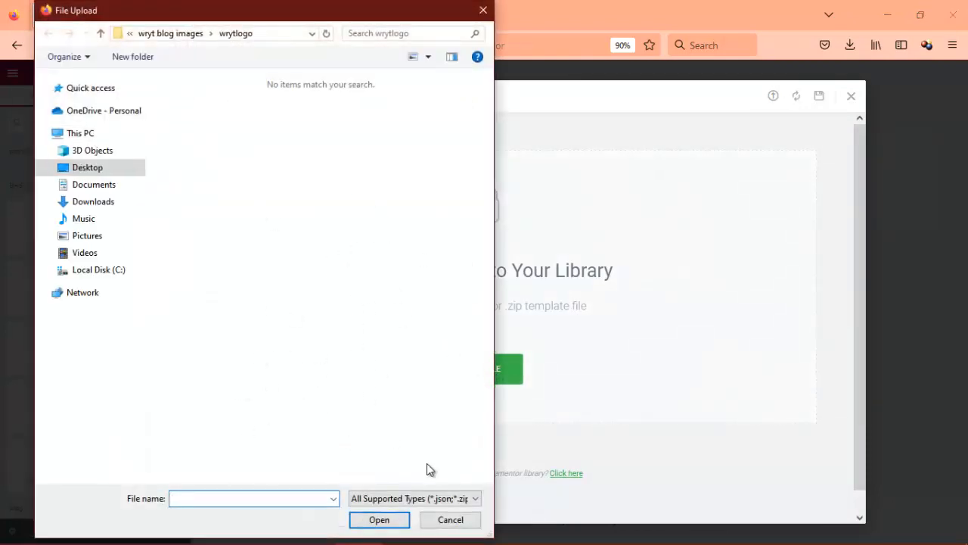
click(454, 499)
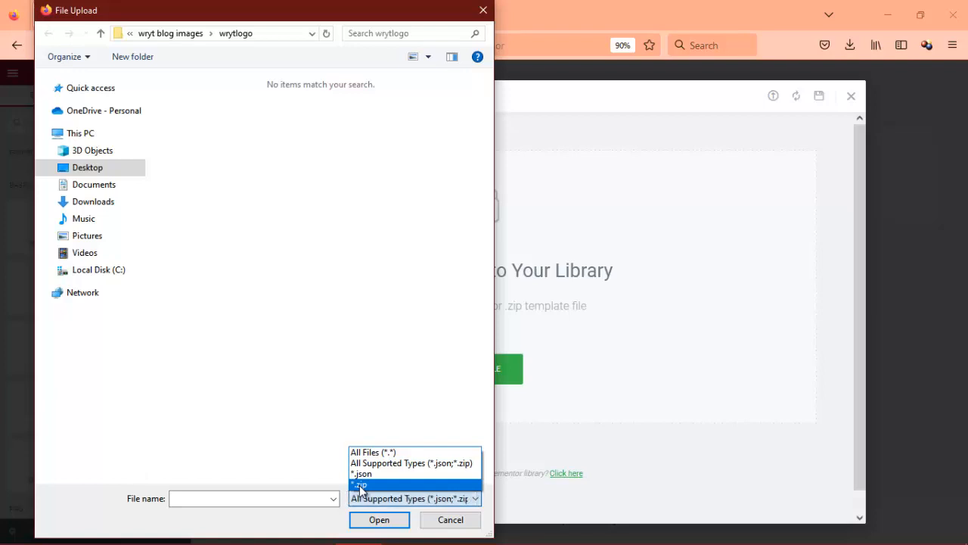
click(101, 186)
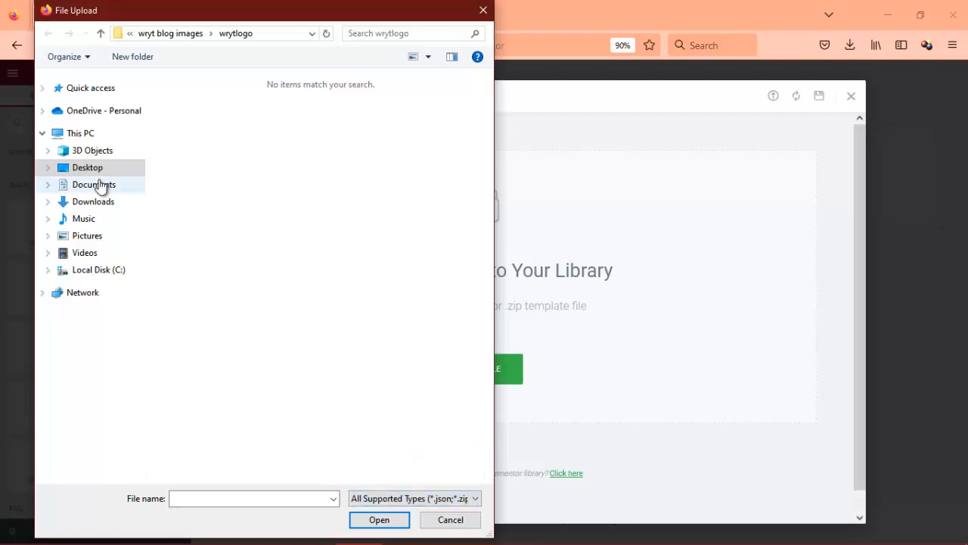
click(100, 186)
double_click(188, 113)
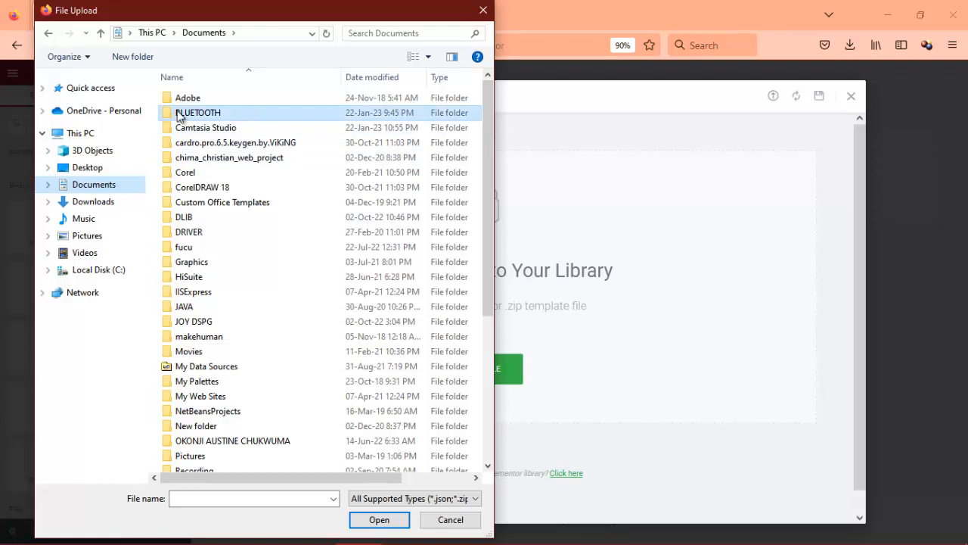
double_click(284, 213)
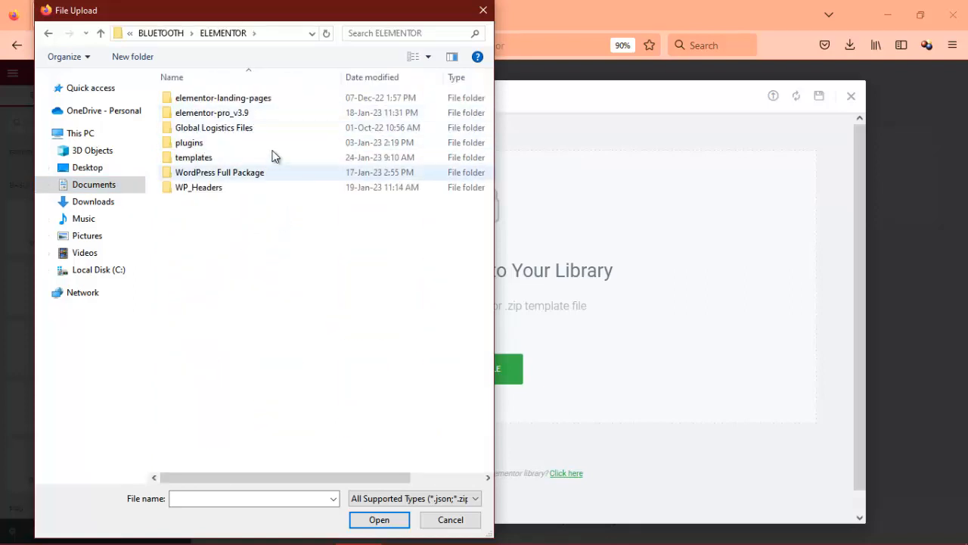
double_click(195, 157)
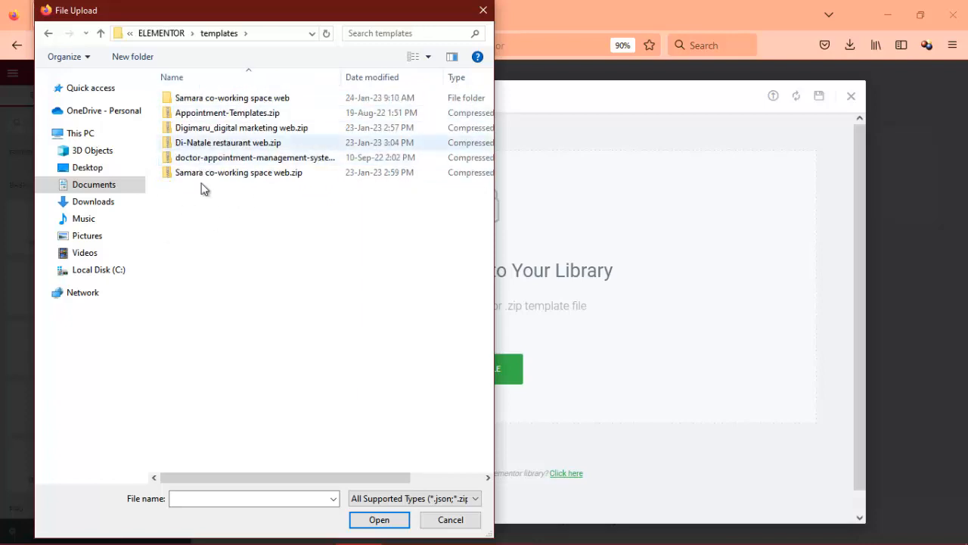
double_click(239, 103)
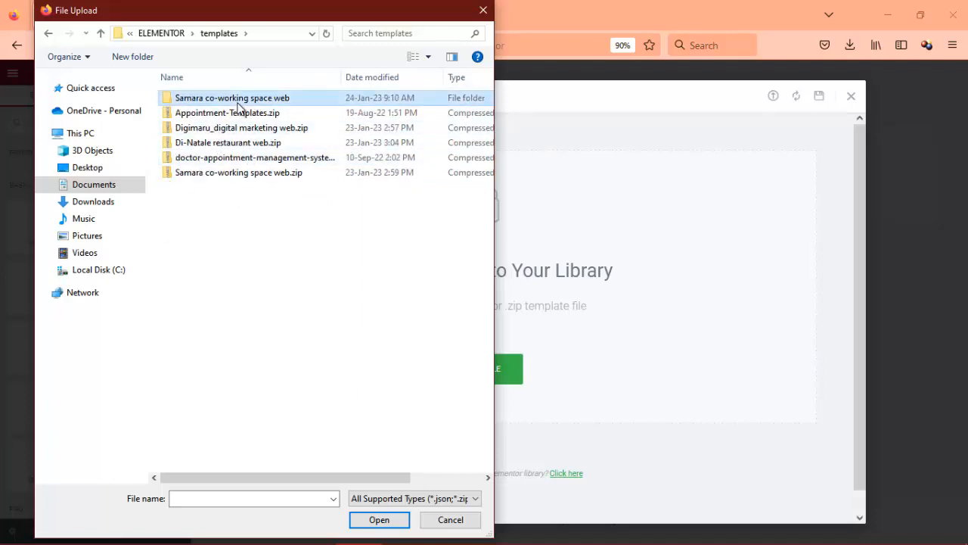
double_click(190, 112)
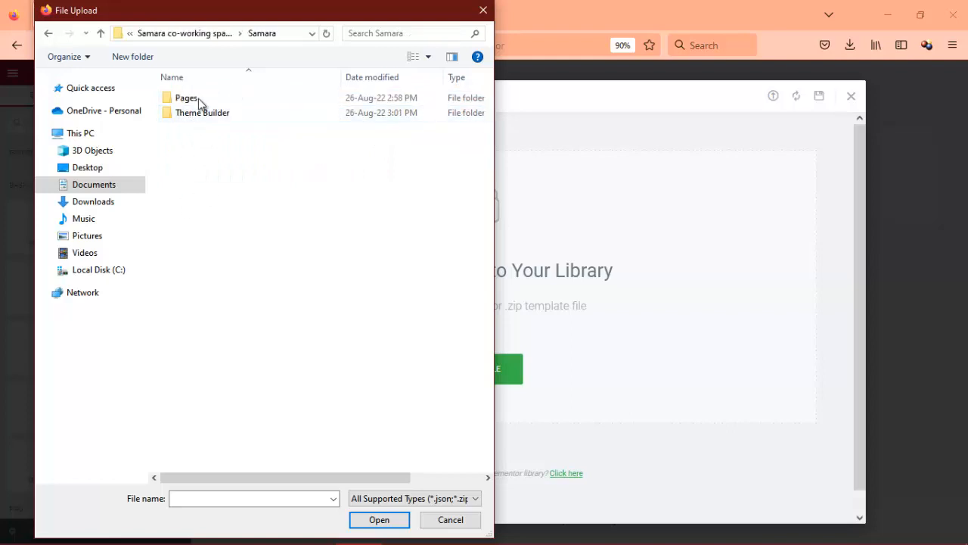
double_click(188, 99)
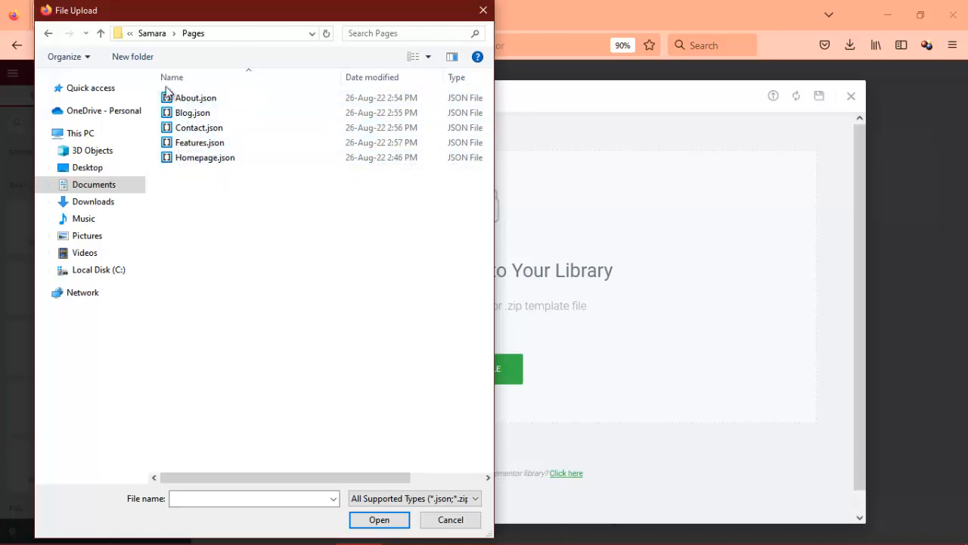
- Go back up to the templates folder, cancel the file upload and close the template library
click(149, 34)
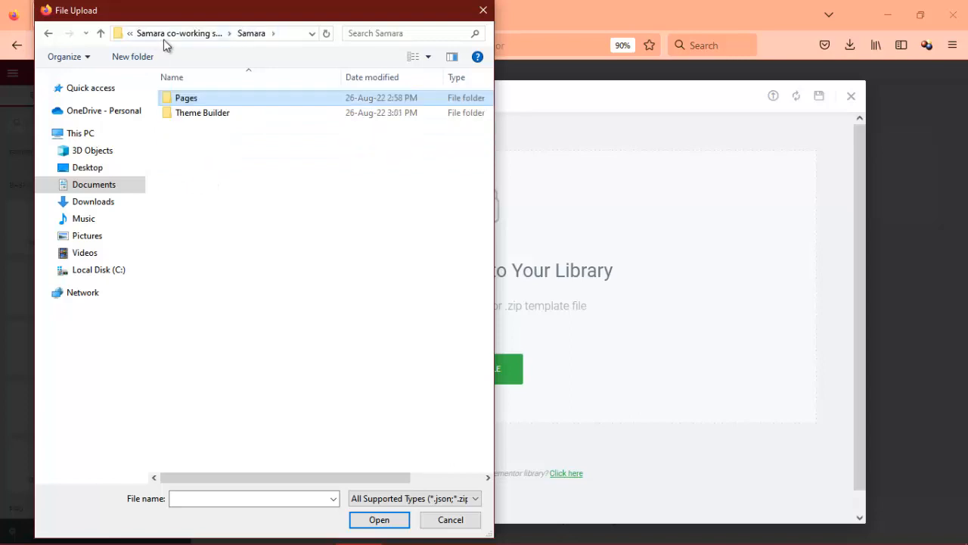
click(174, 35)
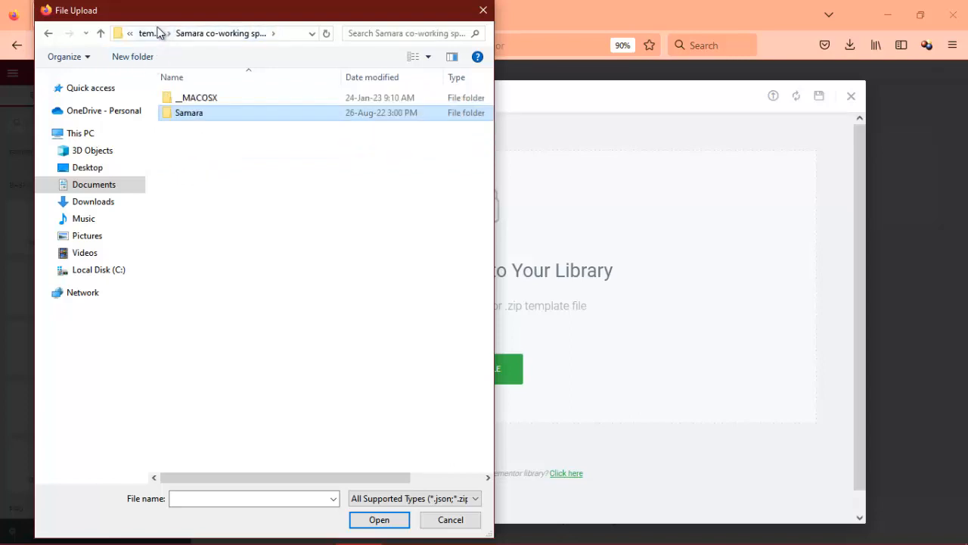
click(158, 33)
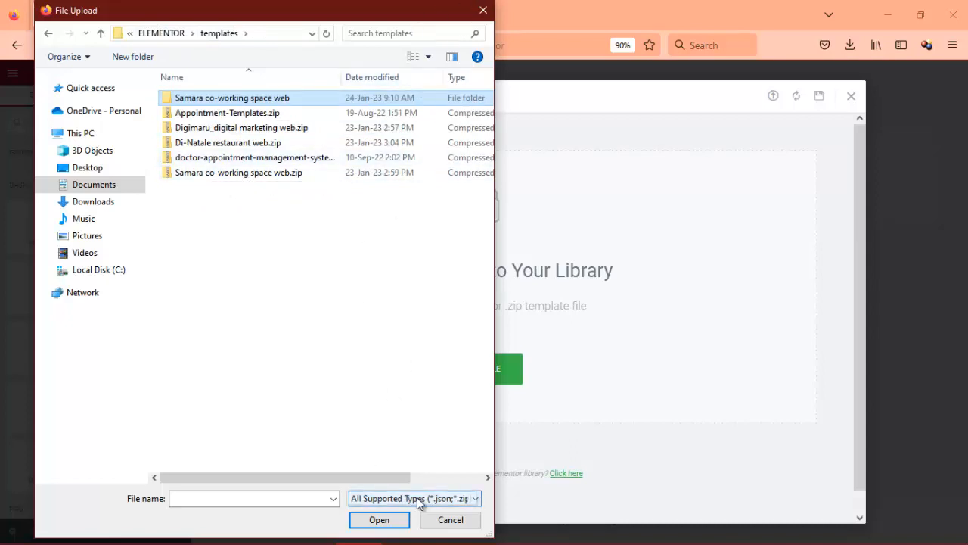
click(446, 519)
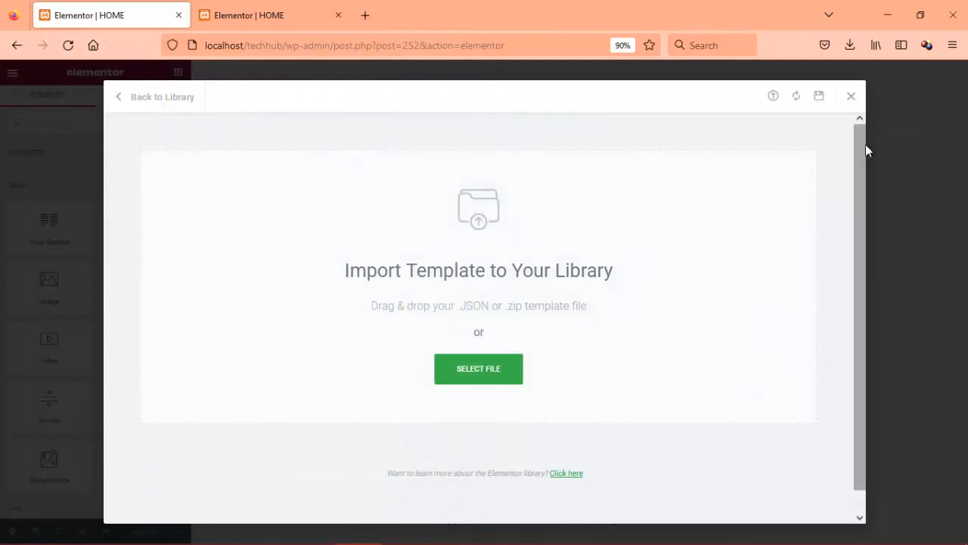
click(851, 98)
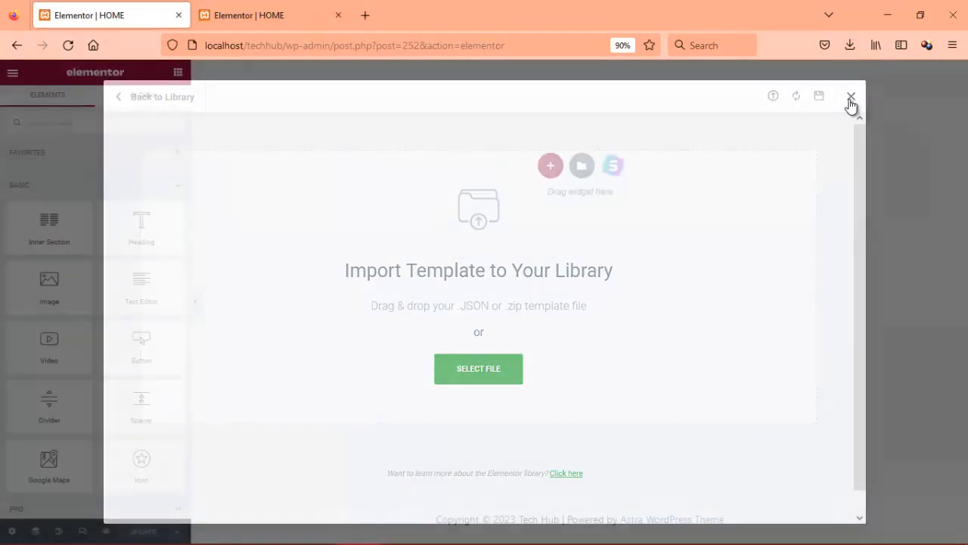
- Insert the saved Samara Header template into the HOME page
click(587, 176)
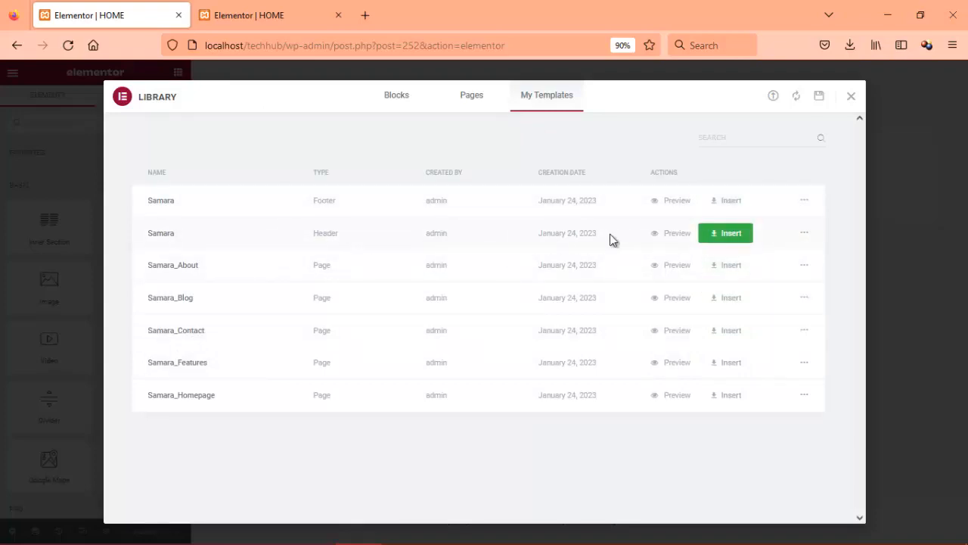
click(731, 237)
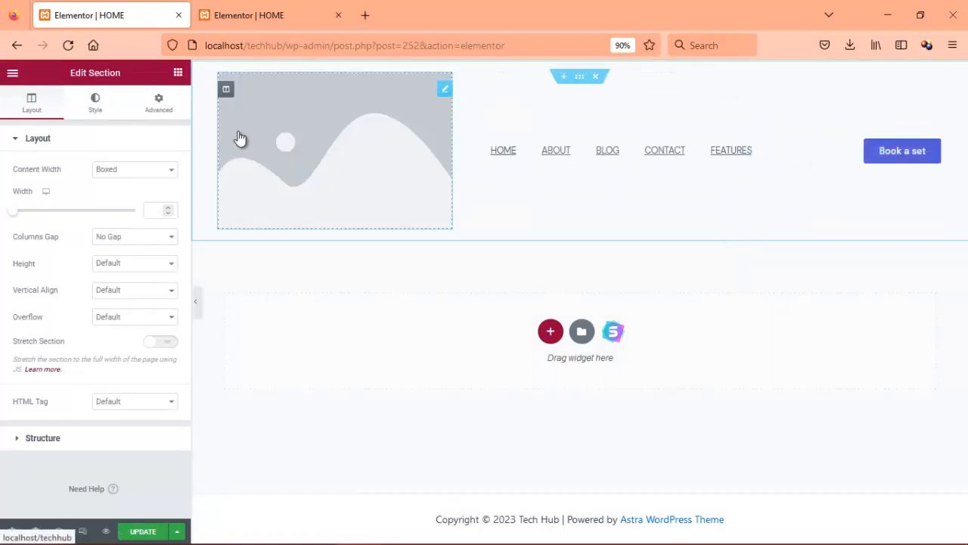
- Replace the header's placeholder image with logodark.png from the media library
click(353, 156)
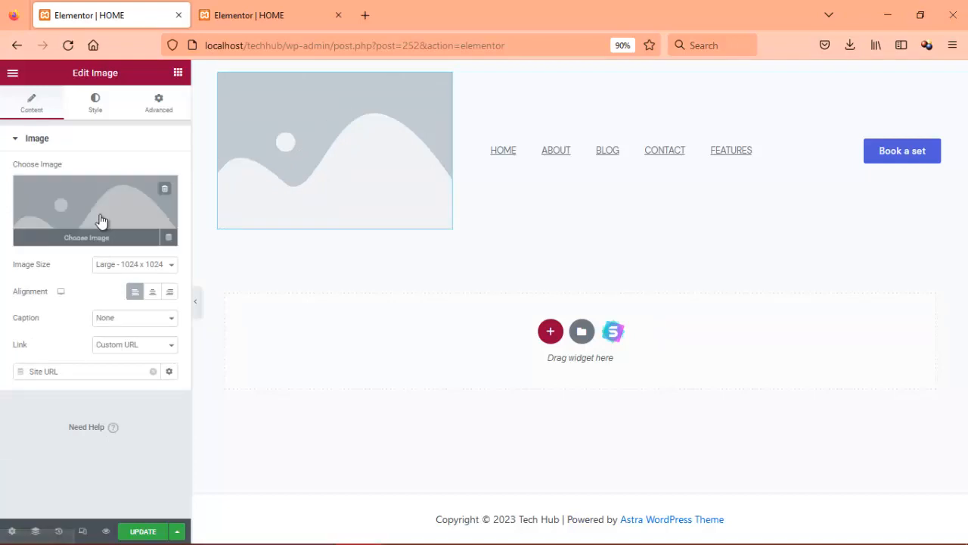
click(122, 221)
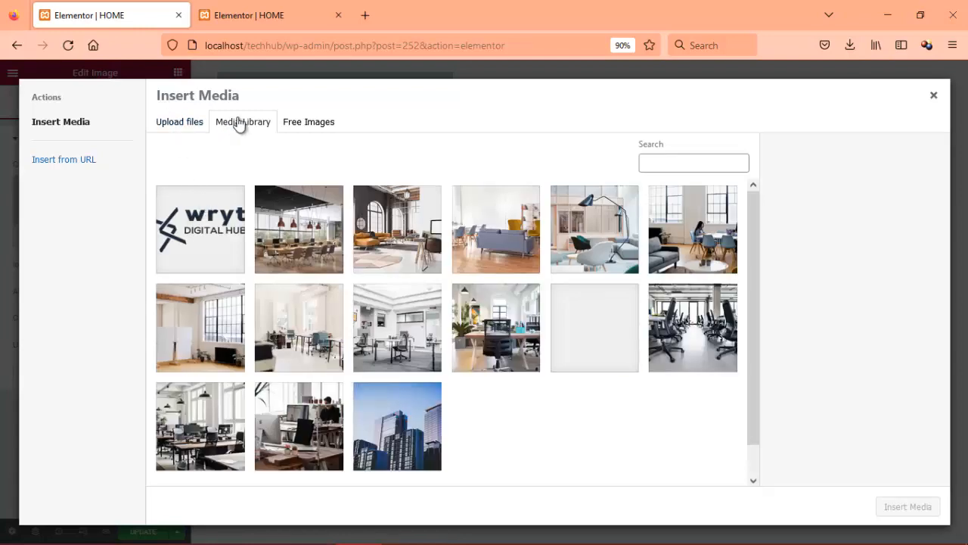
click(179, 125)
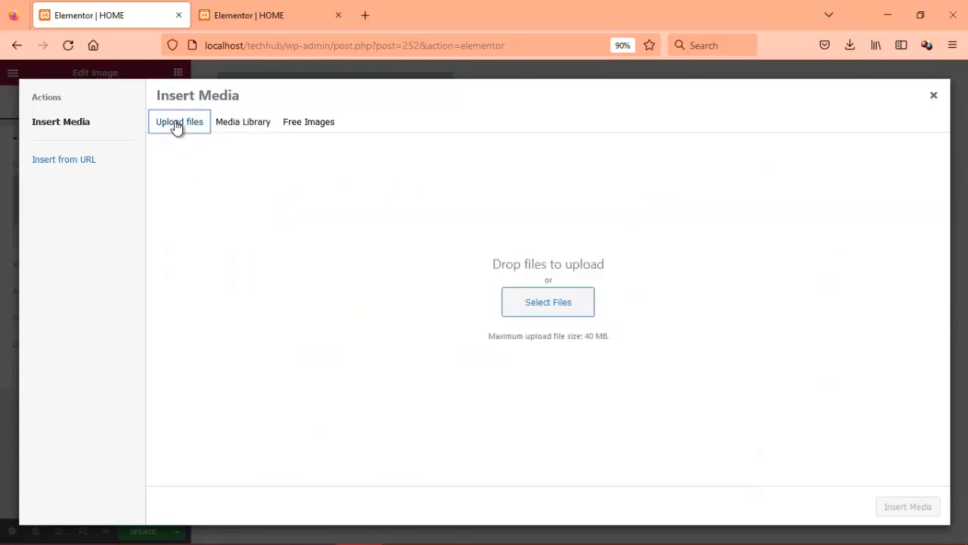
click(241, 126)
click(219, 247)
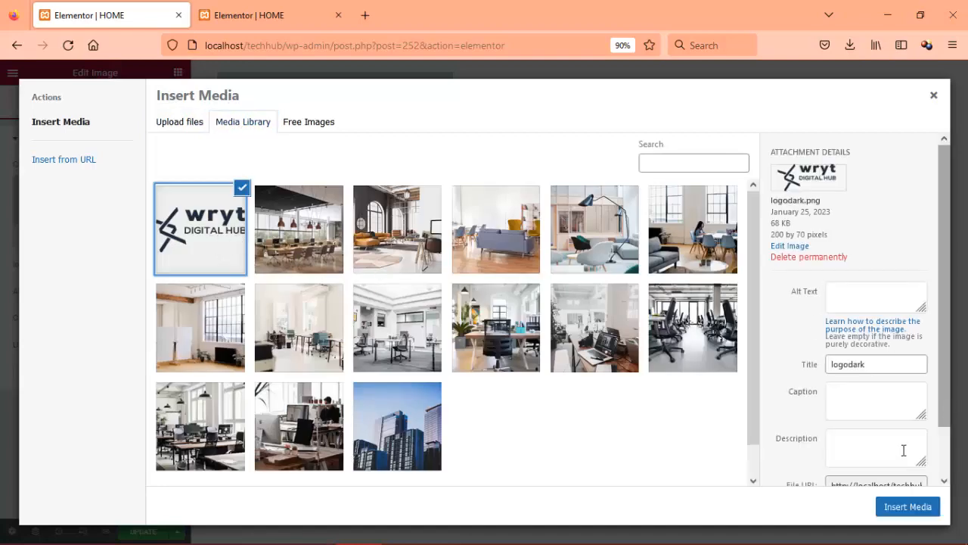
click(889, 506)
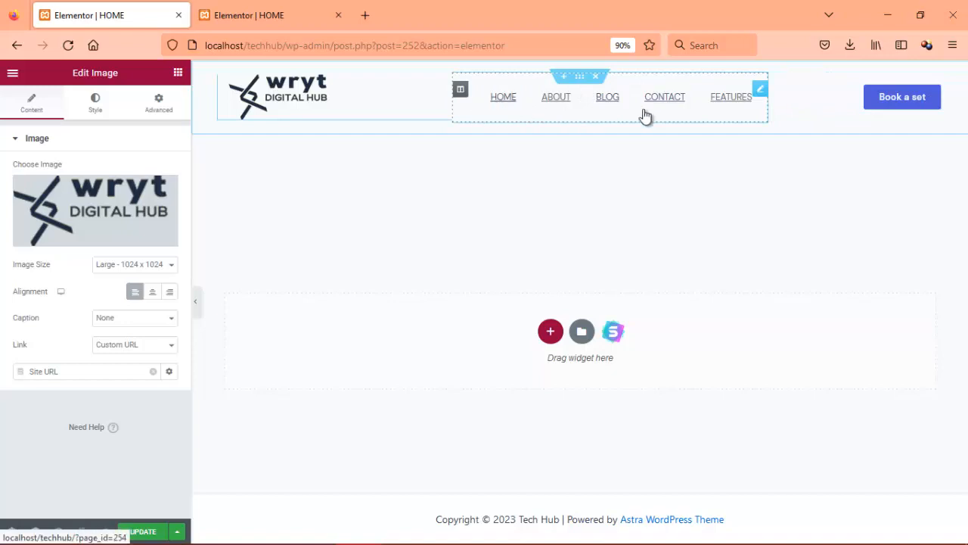
- Select the header's Nav Menu widget and check which menus are available for it
click(546, 115)
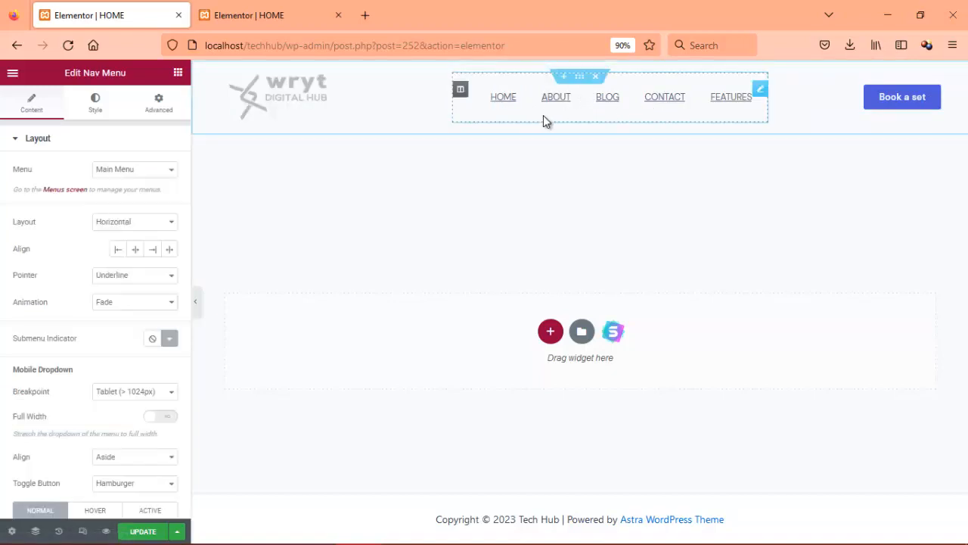
click(170, 173)
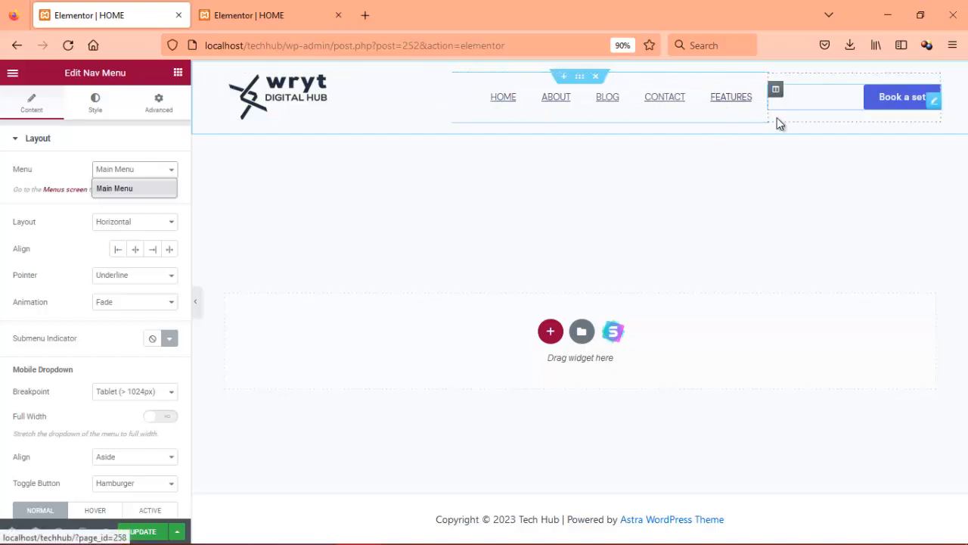
click(698, 201)
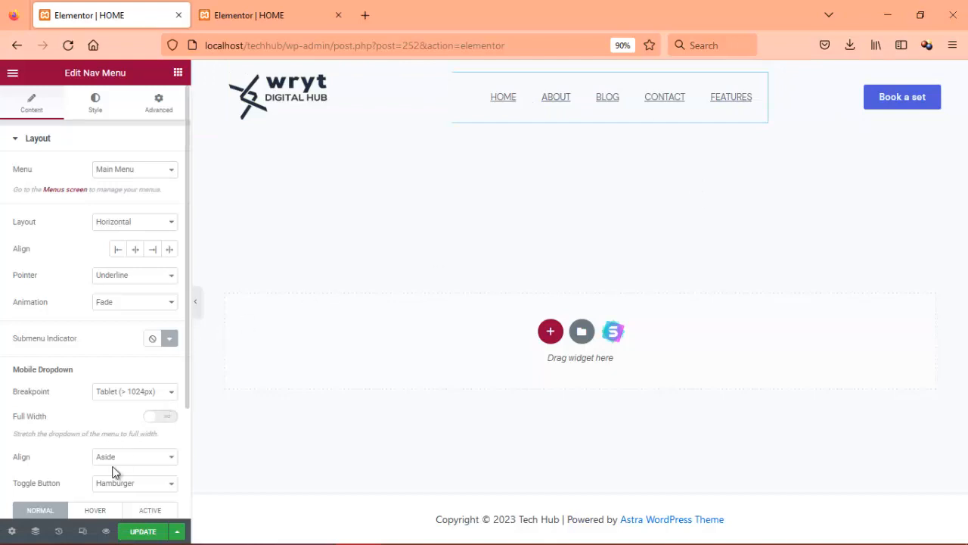
- Check the header and its collapsible menu in mobile and tablet views, and return to the desktop view
click(83, 532)
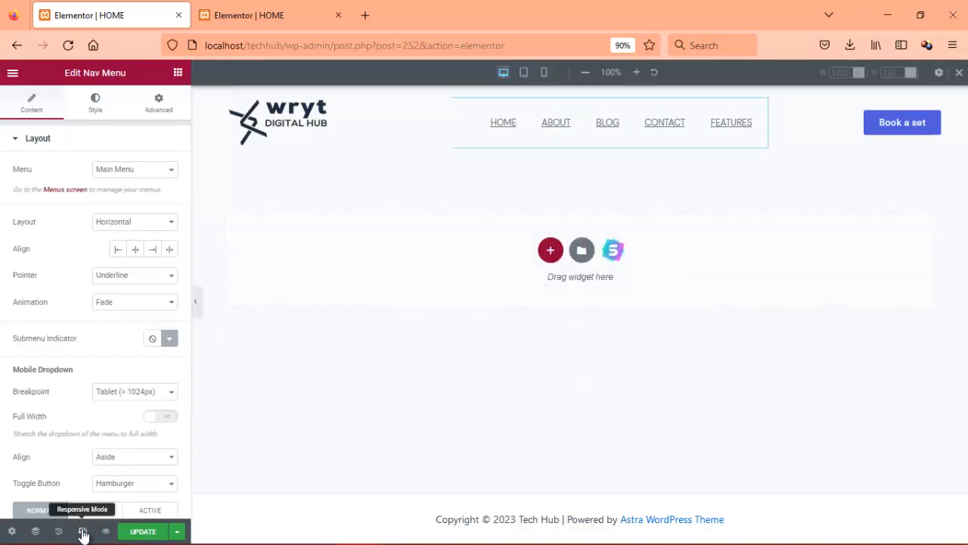
click(543, 73)
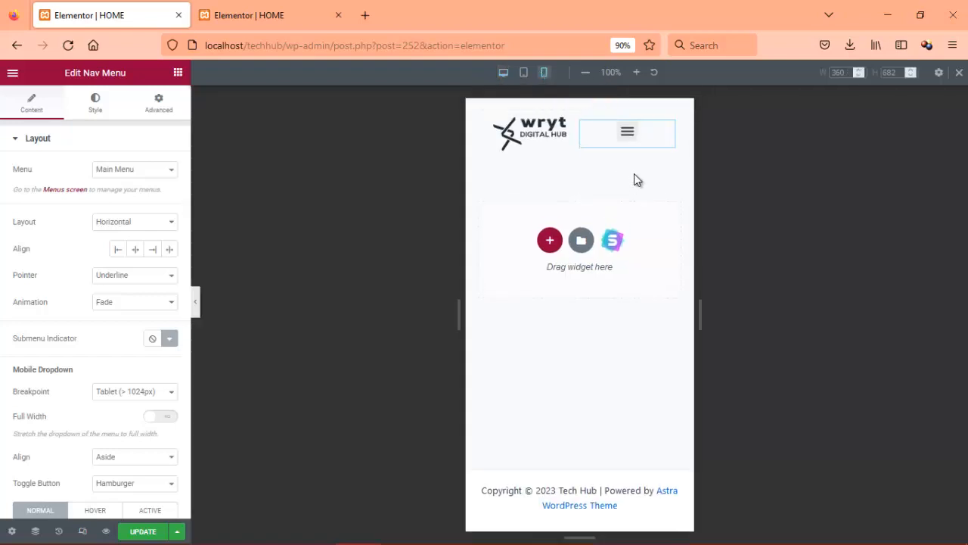
click(628, 133)
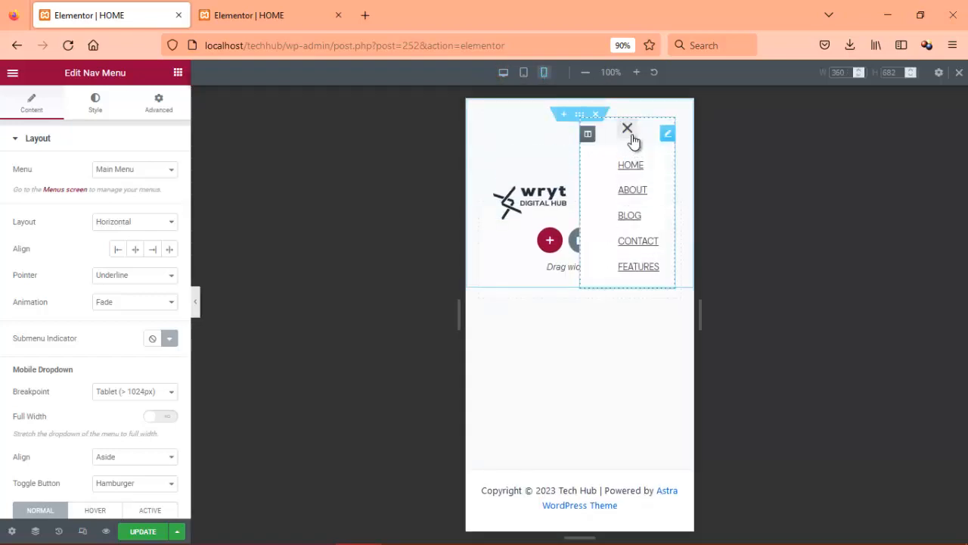
click(633, 139)
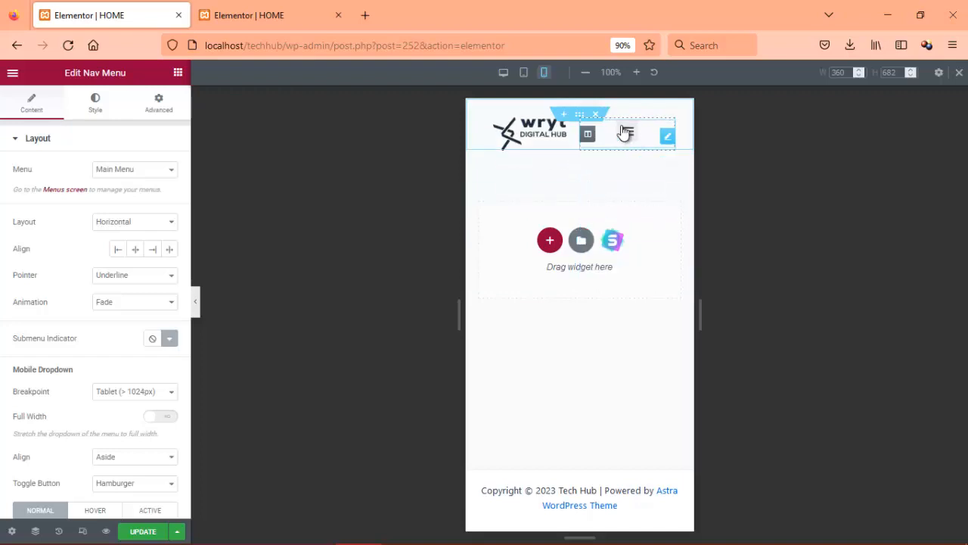
click(523, 74)
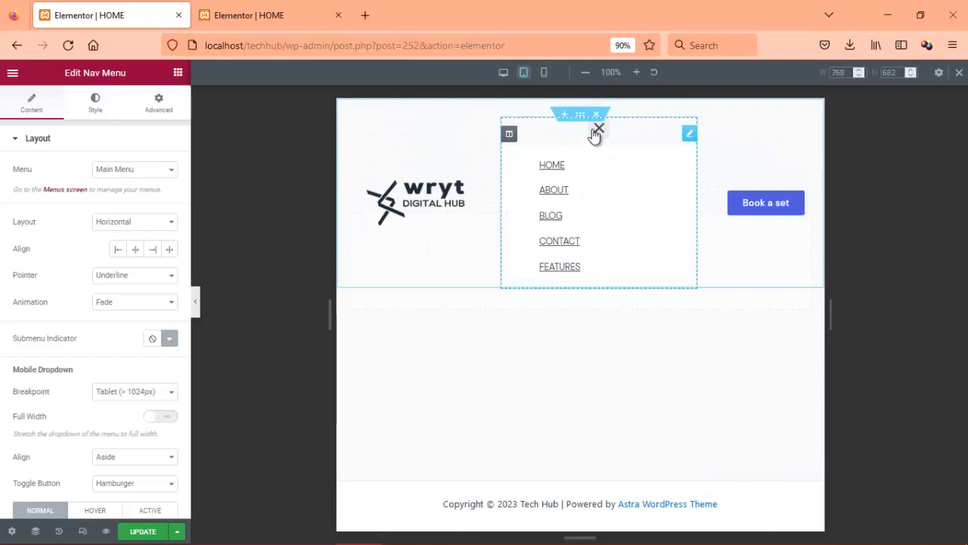
click(595, 133)
click(504, 73)
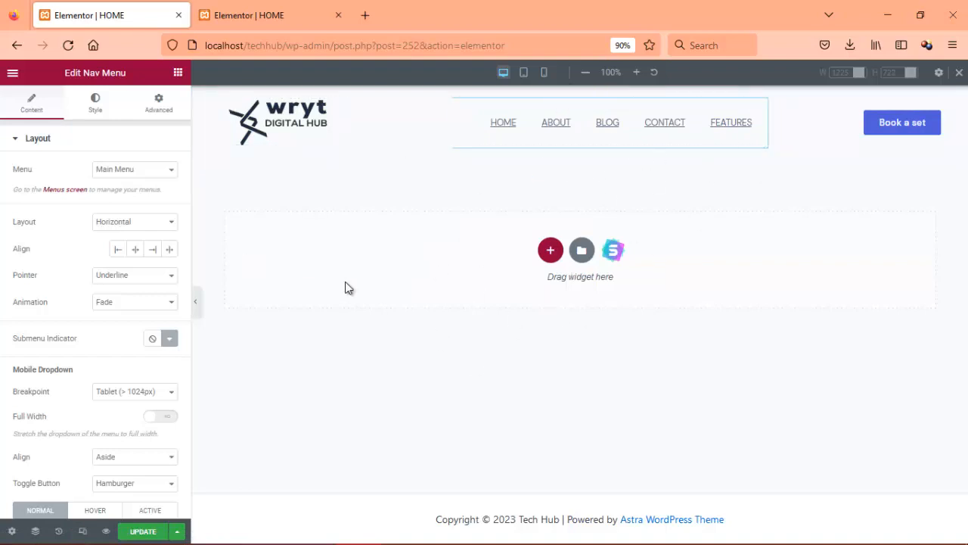
- Insert the saved Samara_Homepage template below the header on the HOME page and look through its sections
click(581, 250)
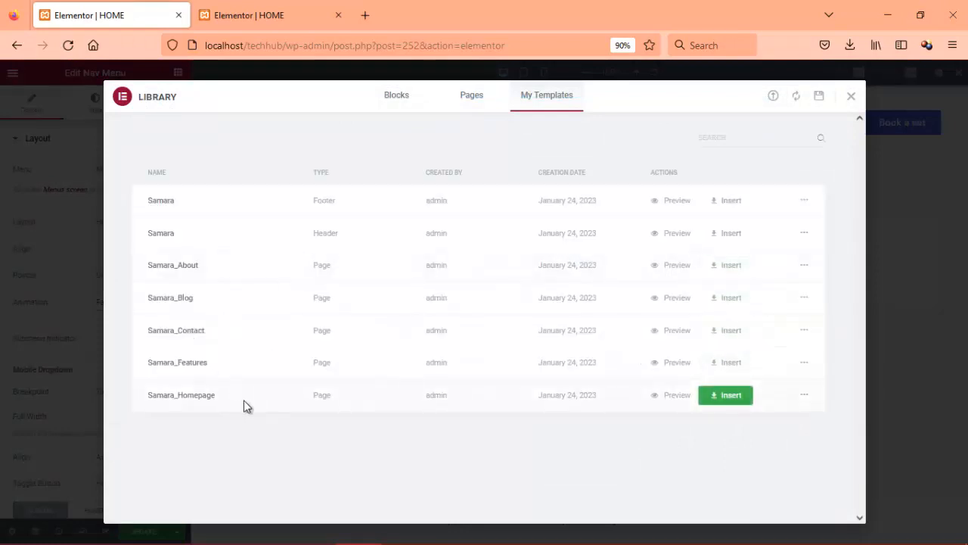
click(725, 395)
click(539, 343)
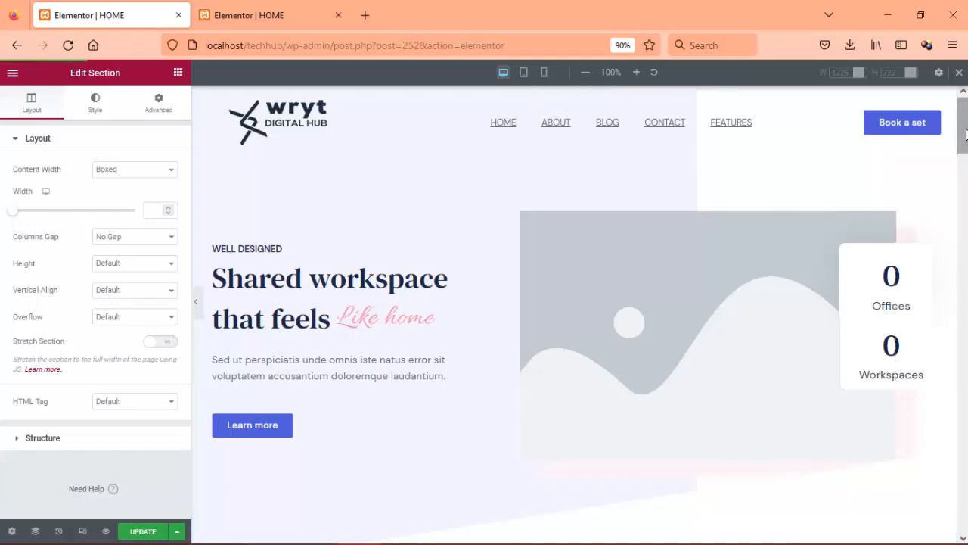
scroll(965, 133, down, 4)
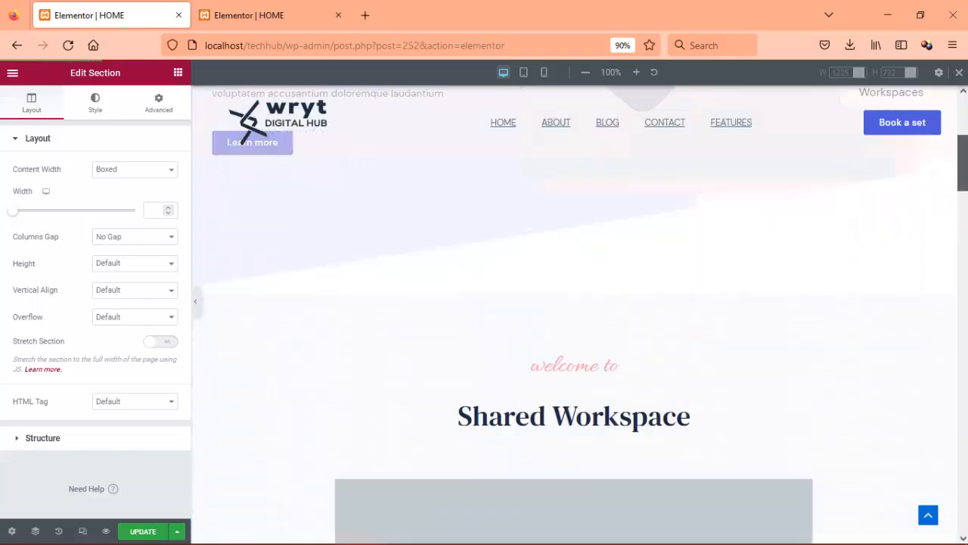
scroll(966, 133, down, 10)
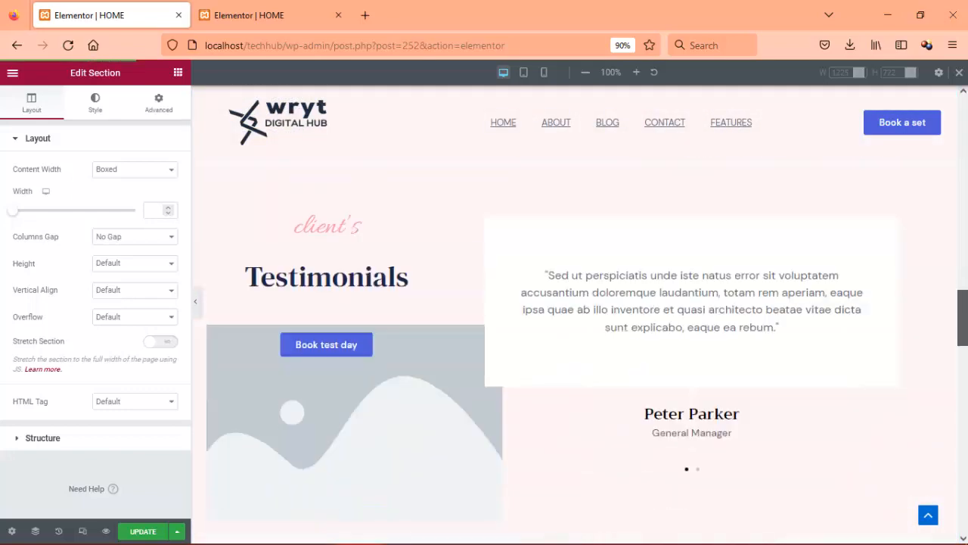
scroll(966, 133, down, 10)
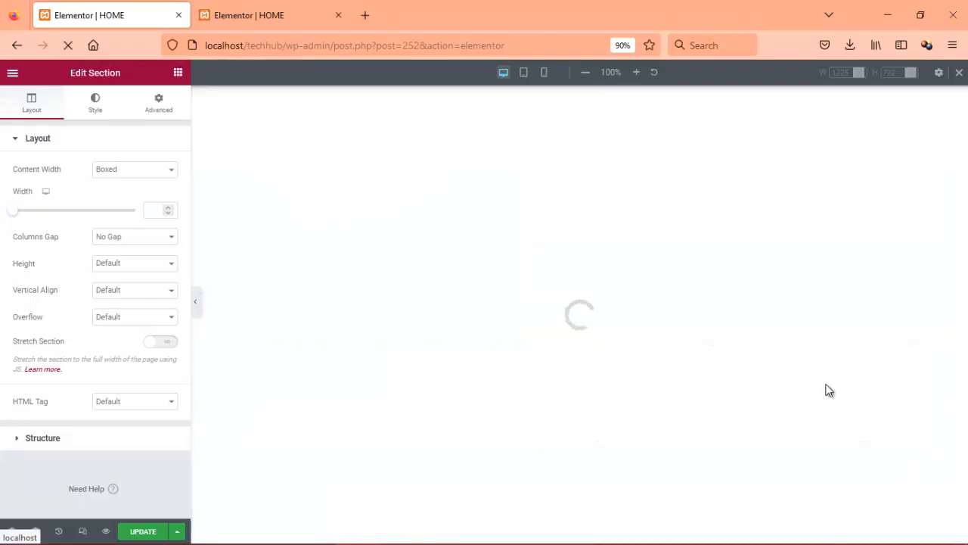
- Insert the saved Samara Footer template at the end of the HOME page
drag(964, 123, 964, 508)
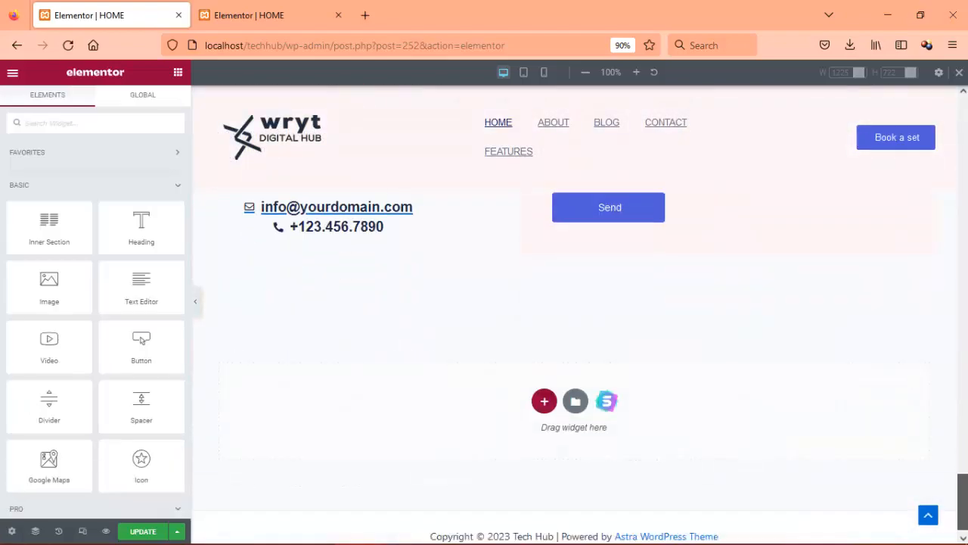
click(576, 384)
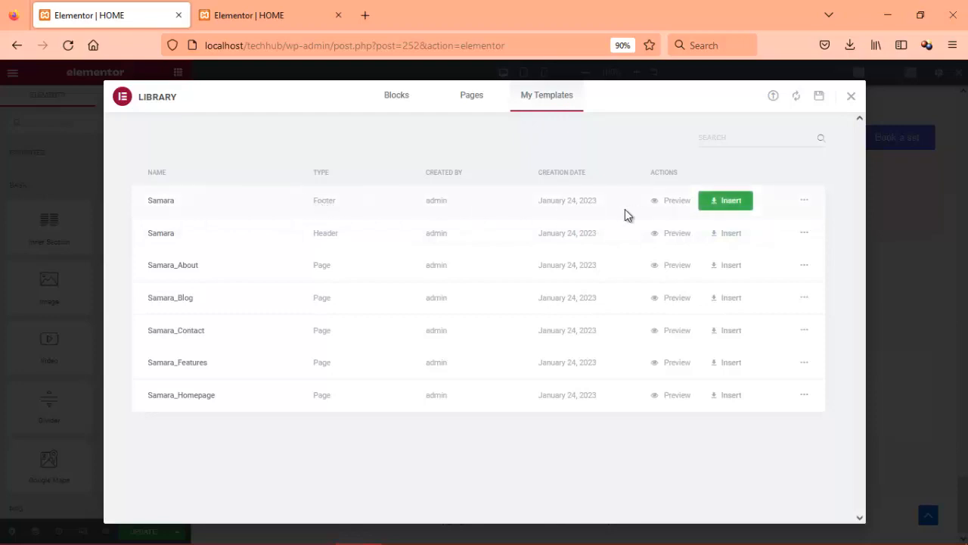
click(723, 206)
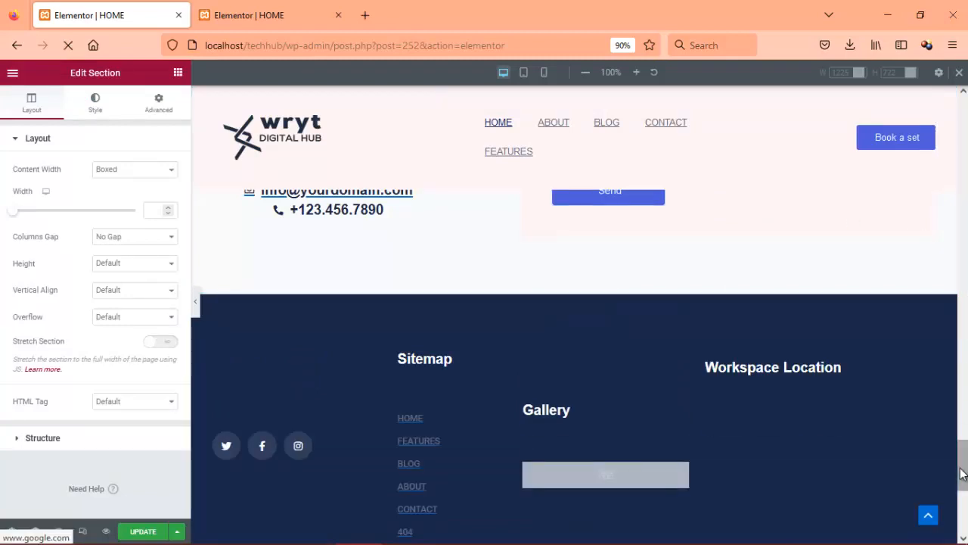
- Update the HOME page, open the live Tech Hub site in the second browser tab and look over its first sections
click(280, 7)
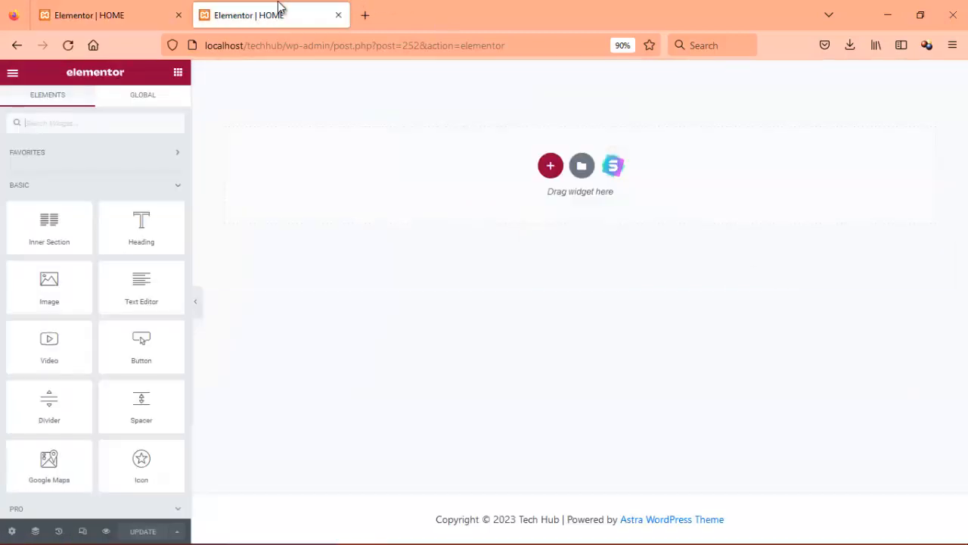
click(121, 15)
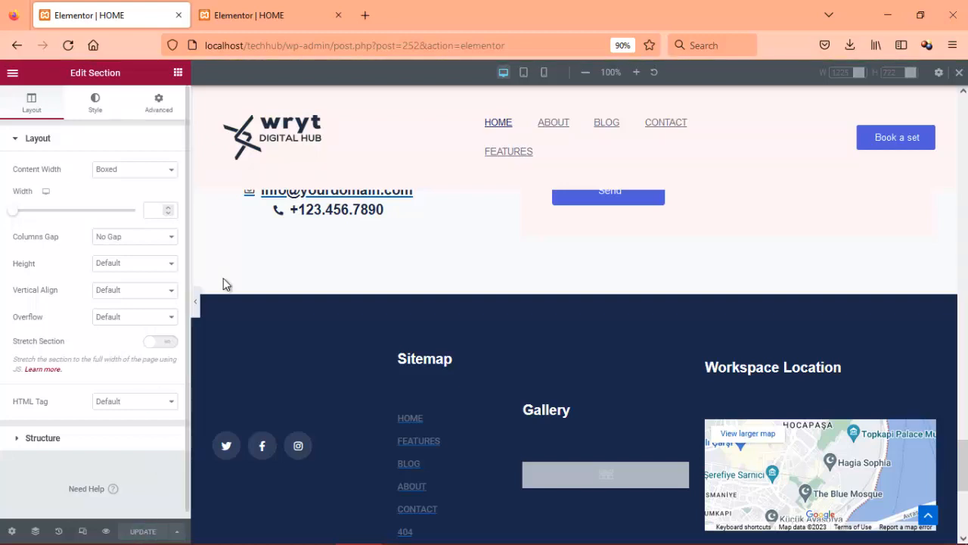
click(287, 11)
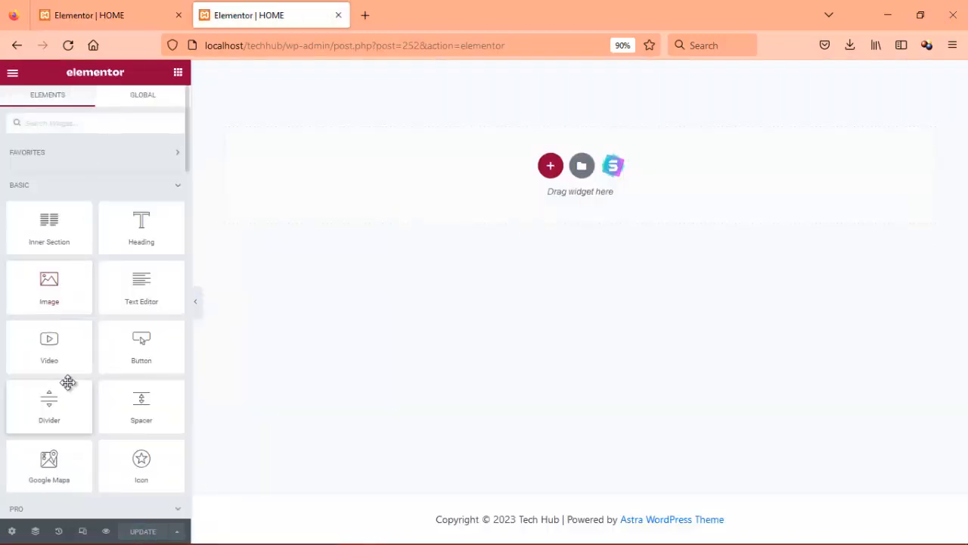
click(9, 74)
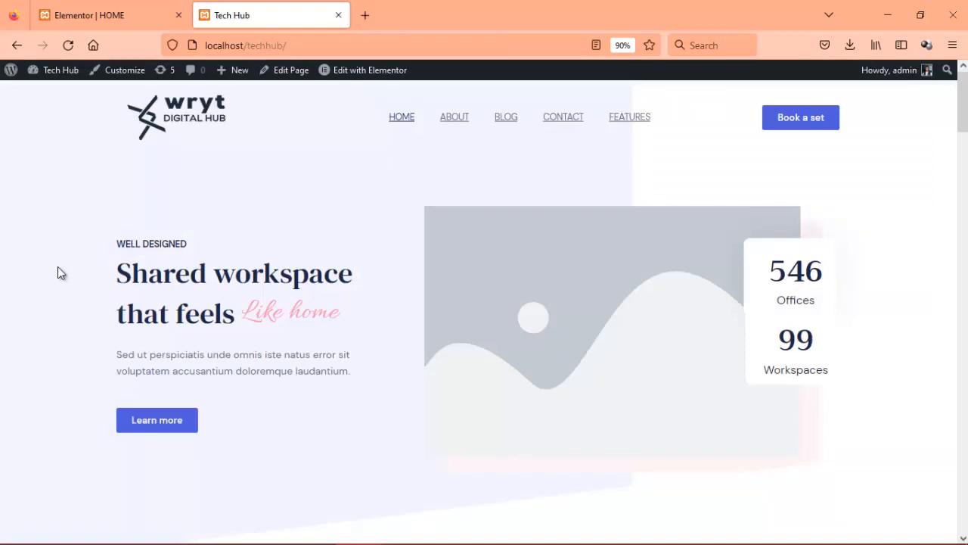
mouse_move(964, 128)
mouse_down()
mouse_move(967, 525)
mouse_move(967, 133)
mouse_up()
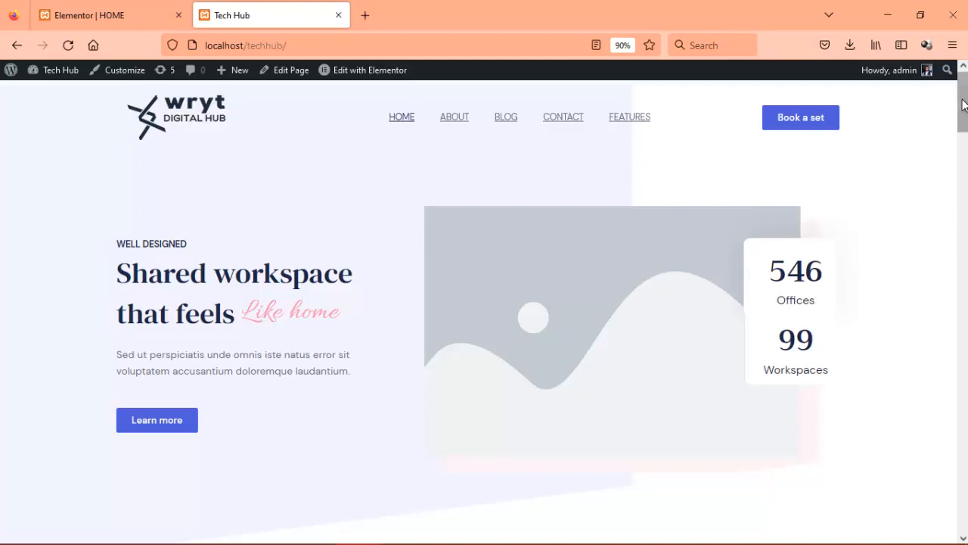
drag(963, 133, 961, 113)
drag(962, 105, 962, 151)
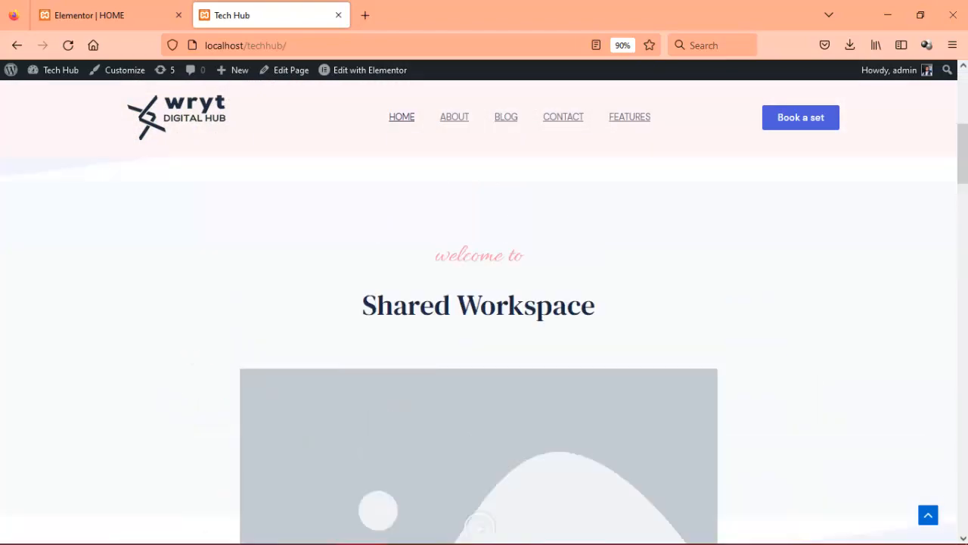
- Check the live home page and its collapsible menu in a phone-width browser window, then restore the full-size window
click(920, 16)
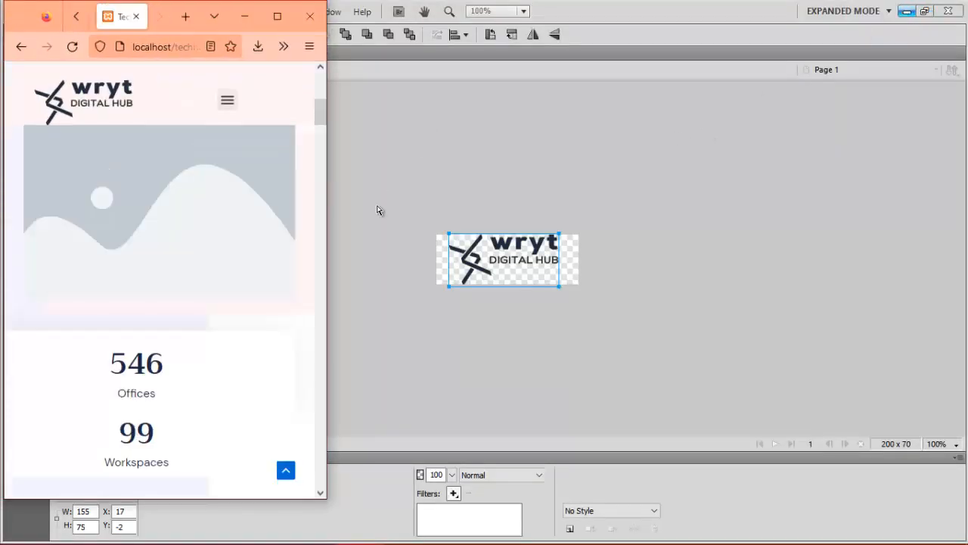
click(227, 101)
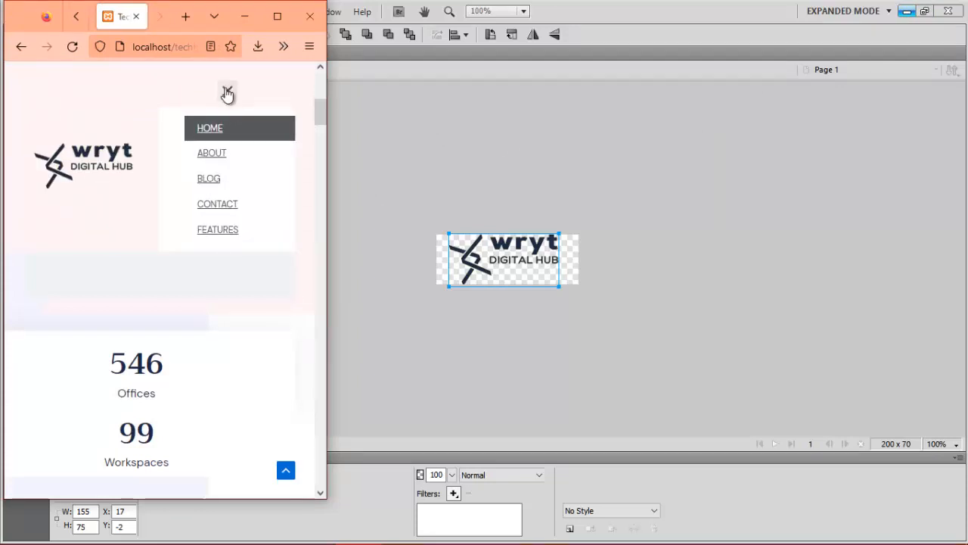
click(227, 92)
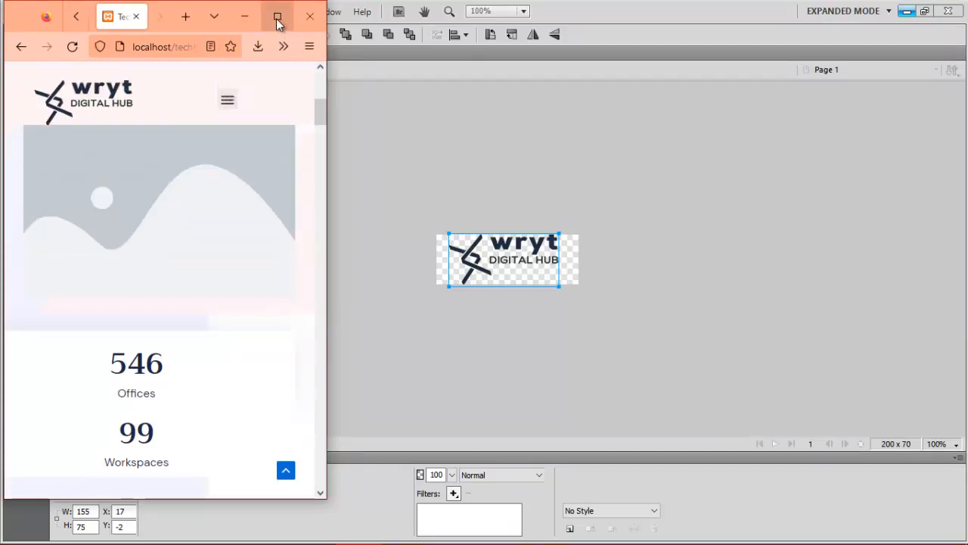
click(278, 18)
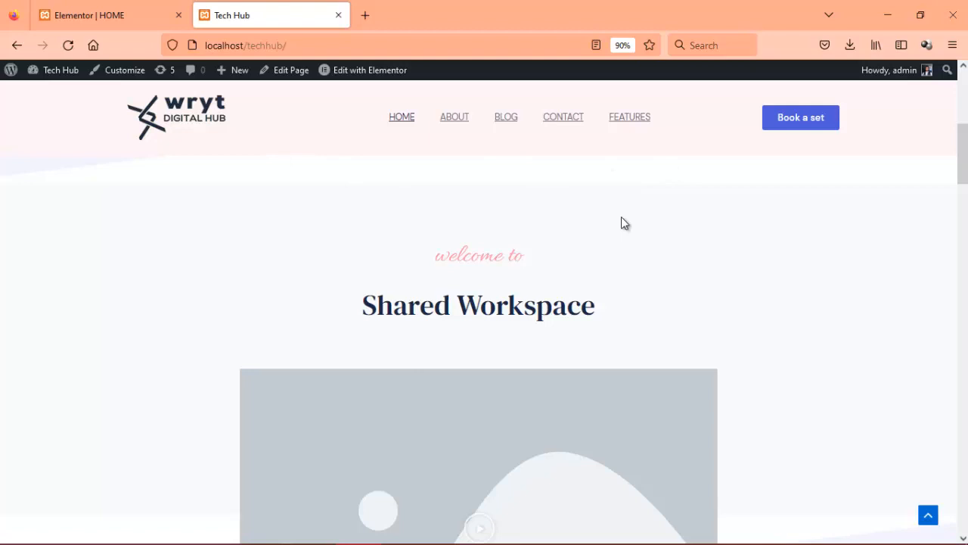
- Replace the hero section's placeholder image with img13.jpg from the media library and update the HOME page
click(121, 12)
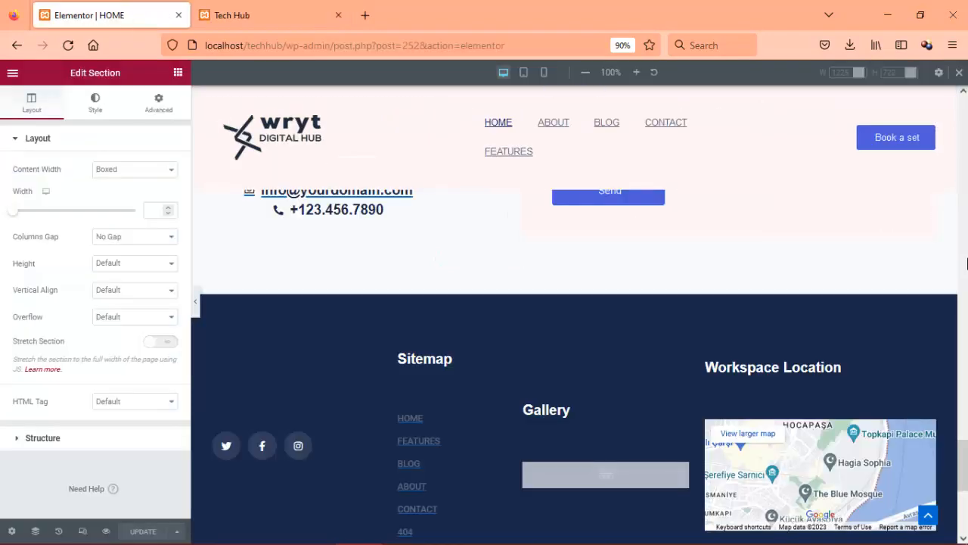
drag(963, 463, 959, 241)
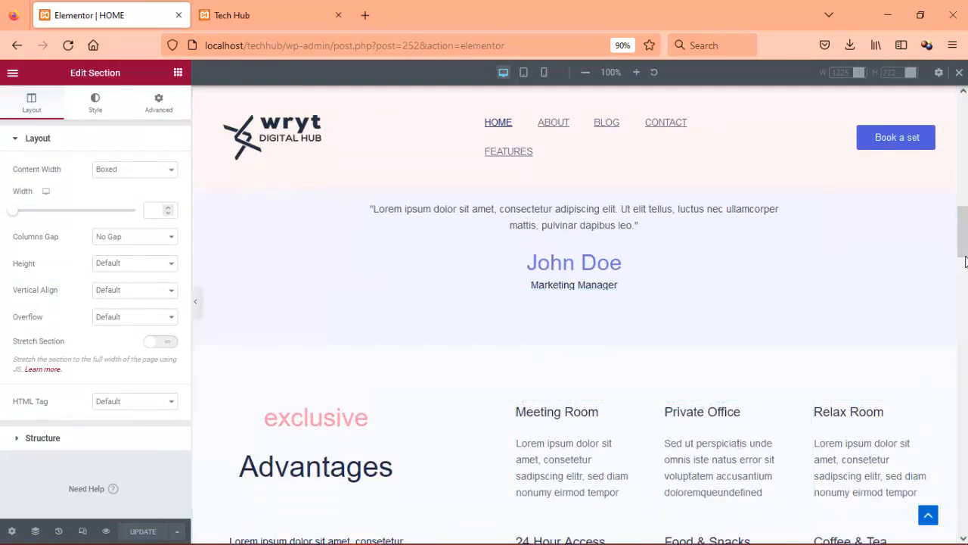
drag(964, 227, 964, 91)
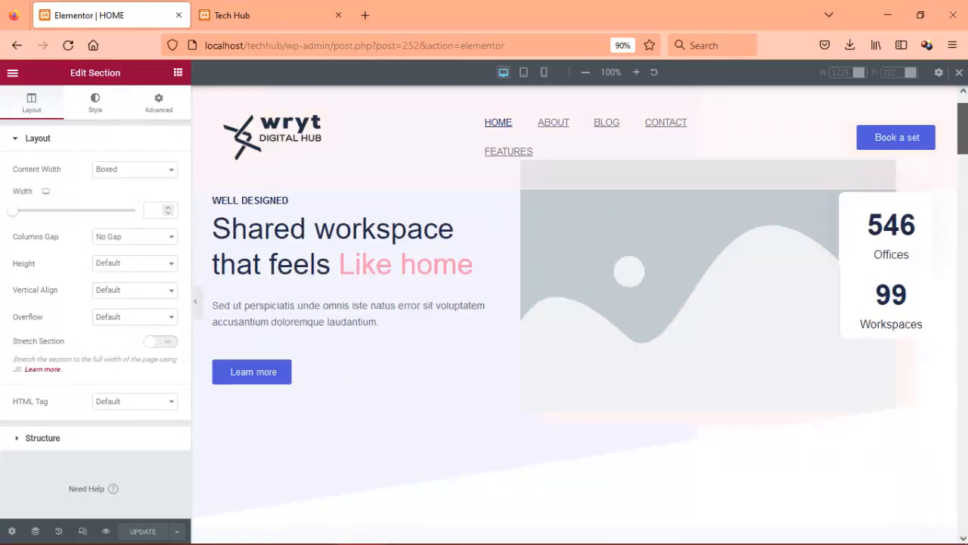
click(632, 280)
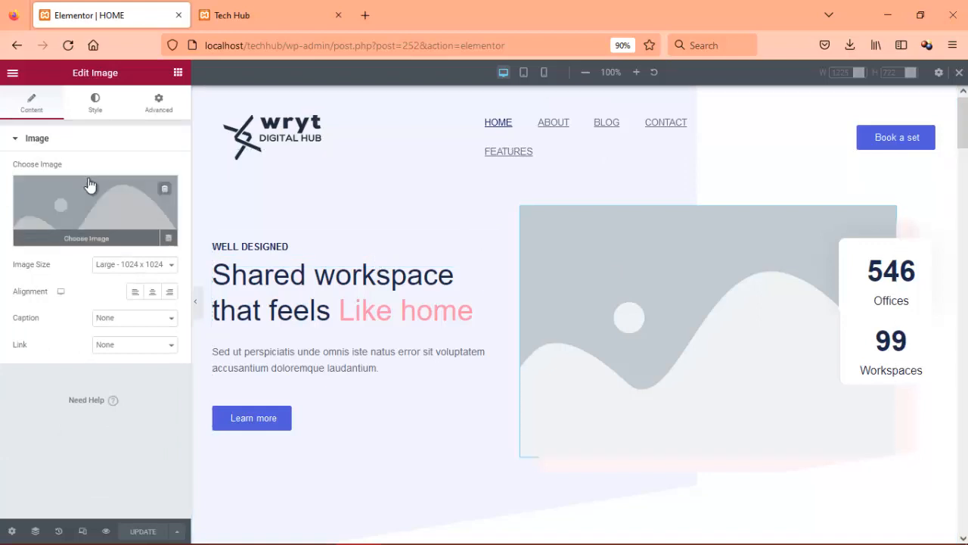
click(88, 230)
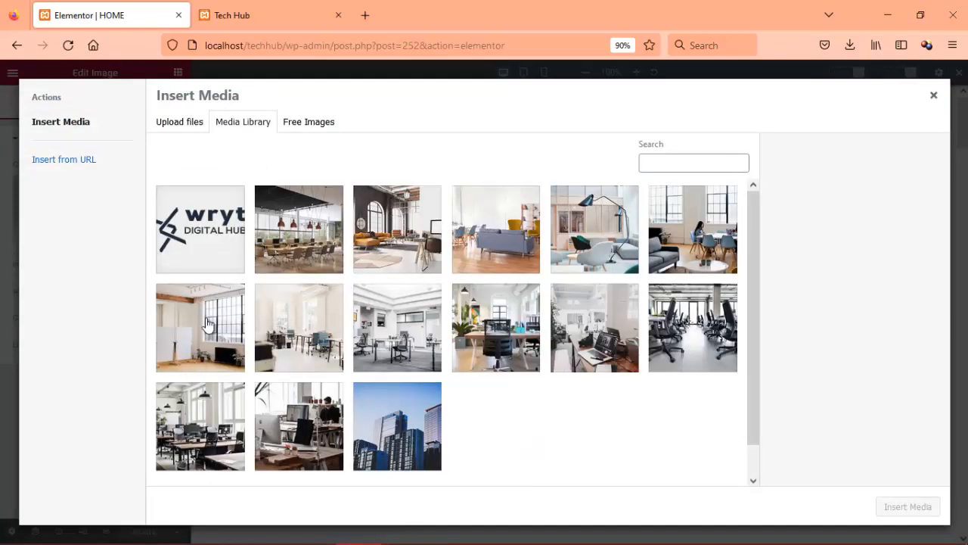
click(307, 237)
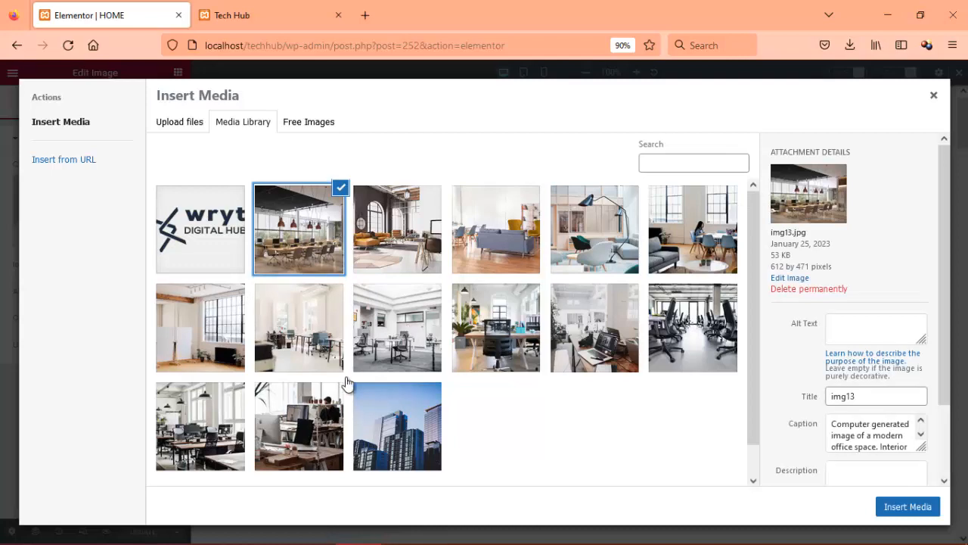
click(900, 509)
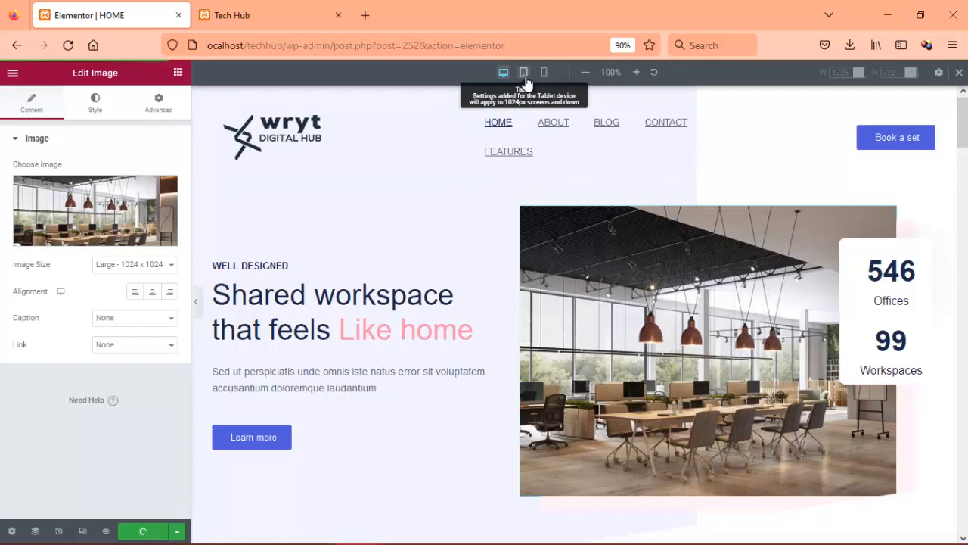
- Reload the live Tech Hub home page and examine the hero image and the sections below it
click(258, 10)
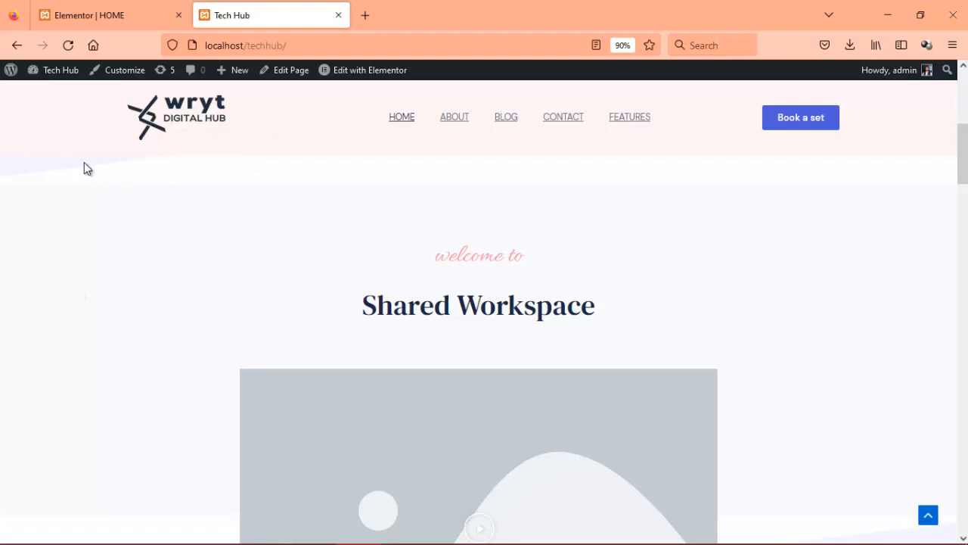
click(68, 45)
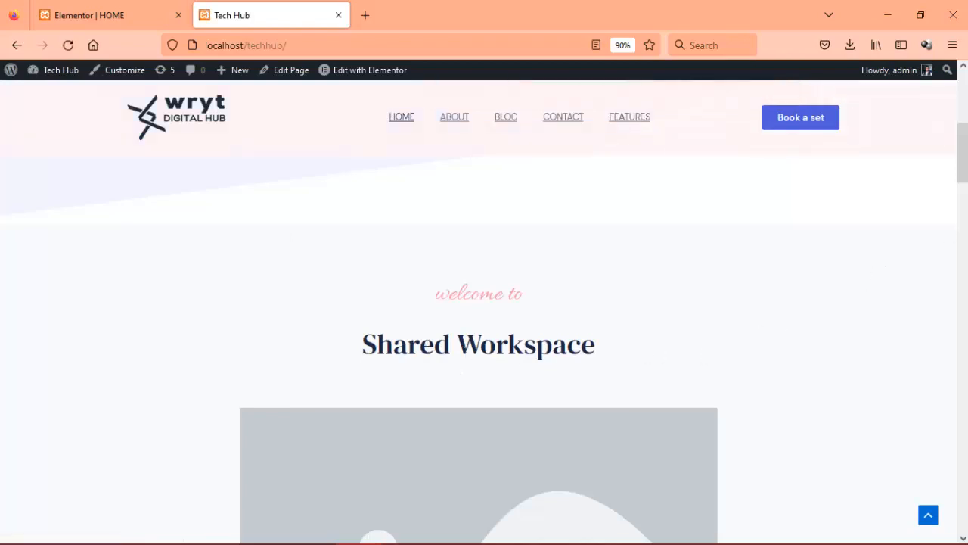
drag(963, 151, 963, 99)
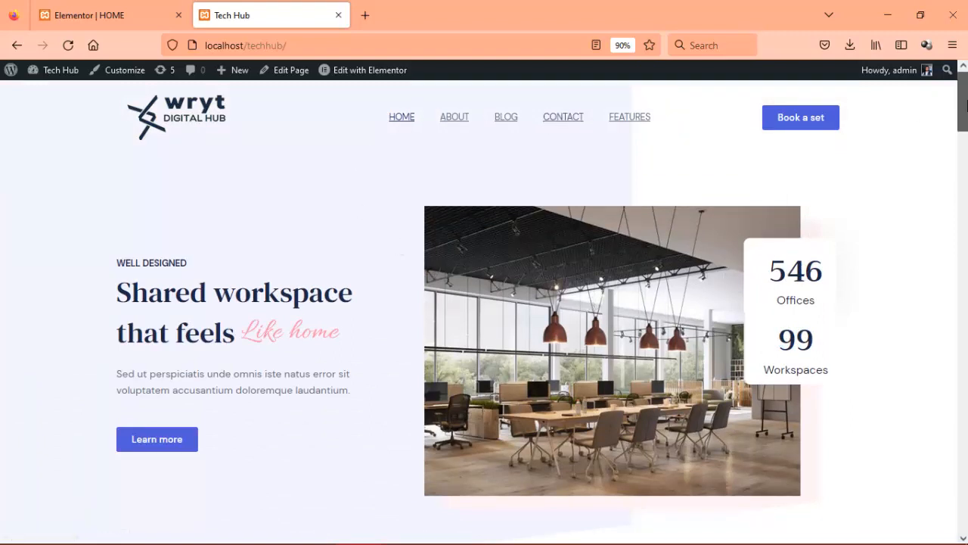
scroll(965, 105, down, 5)
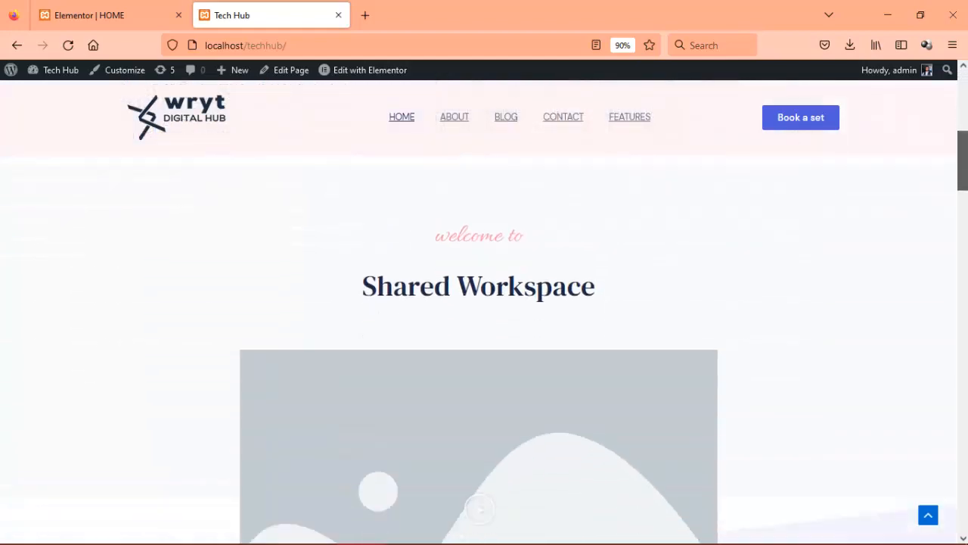
scroll(731, 102, down, 3)
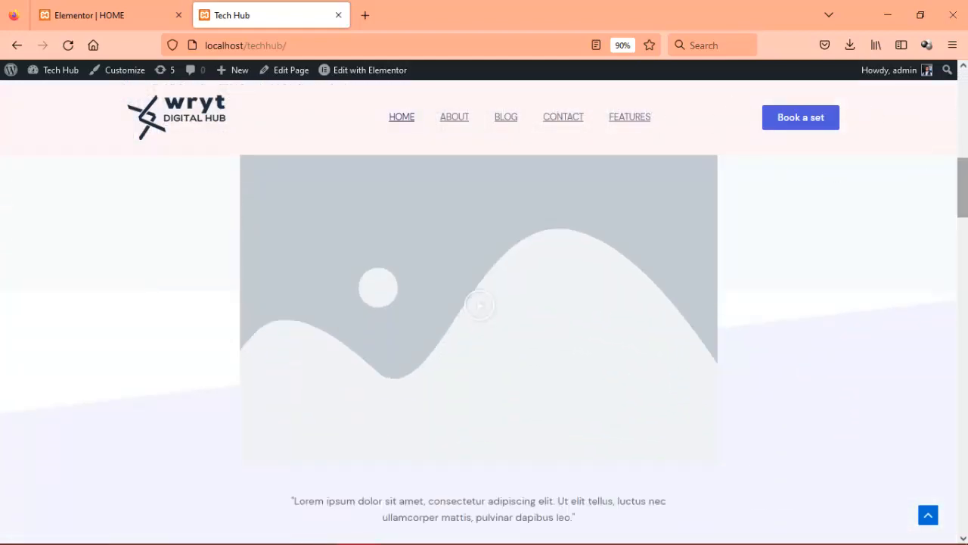
scroll(479, 305, down, 20)
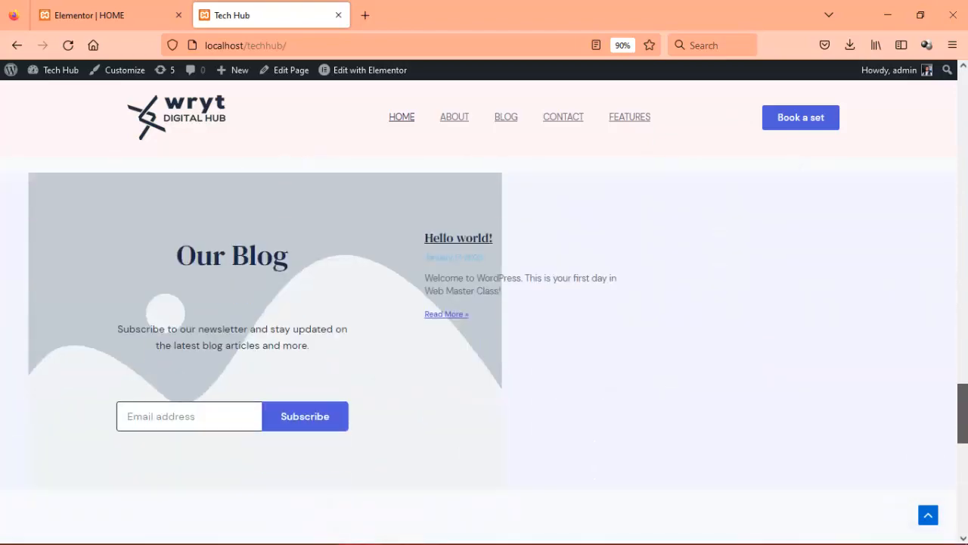
scroll(484, 348, down, 5)
scroll(484, 348, up, 20)
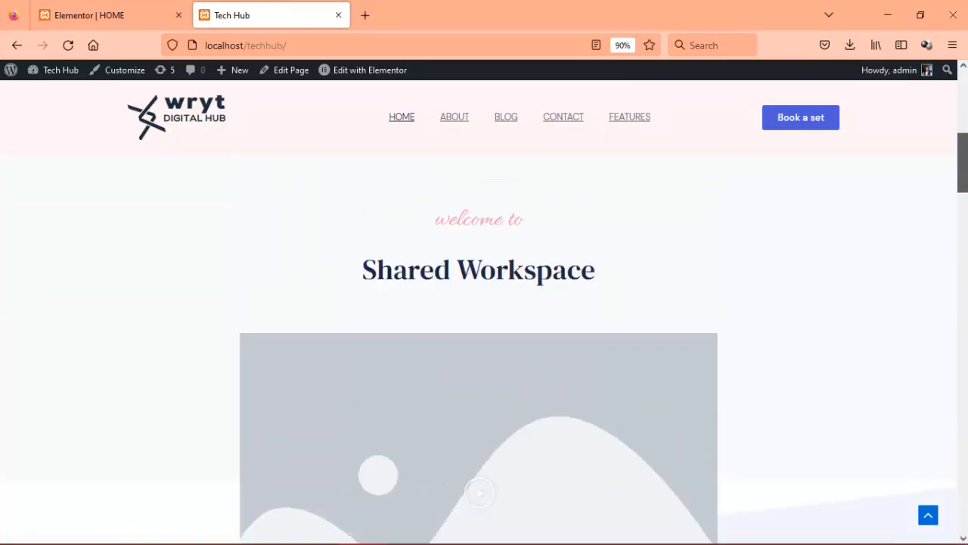
scroll(484, 318, up, 5)
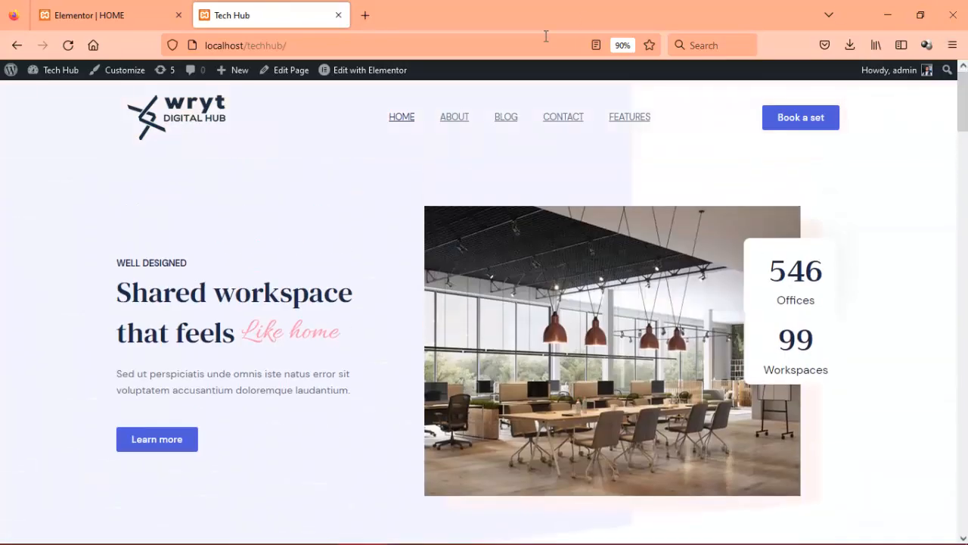
- Return to the Elementor editor and replace the hero paragraph with "Our workspace is super conducive with 24/7 power supply and internet access"
click(125, 10)
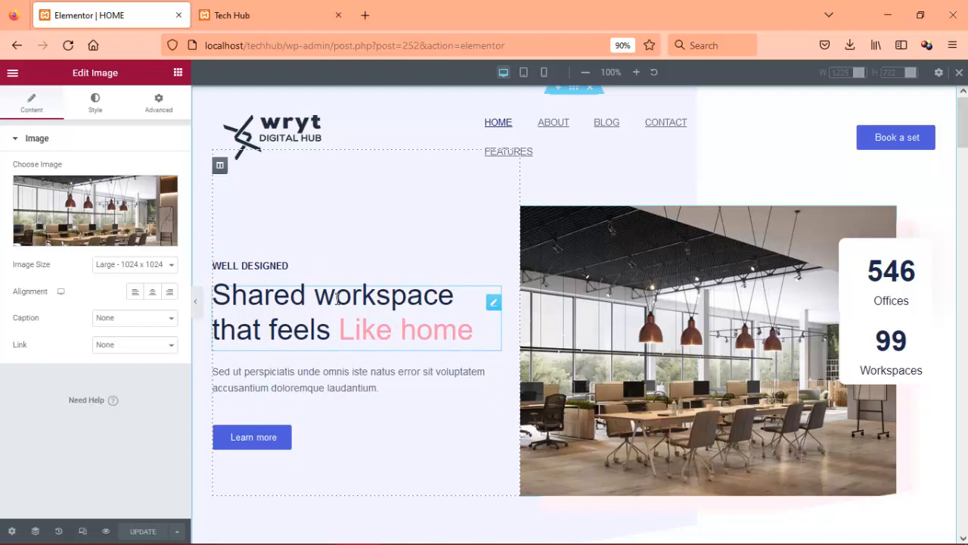
click(304, 371)
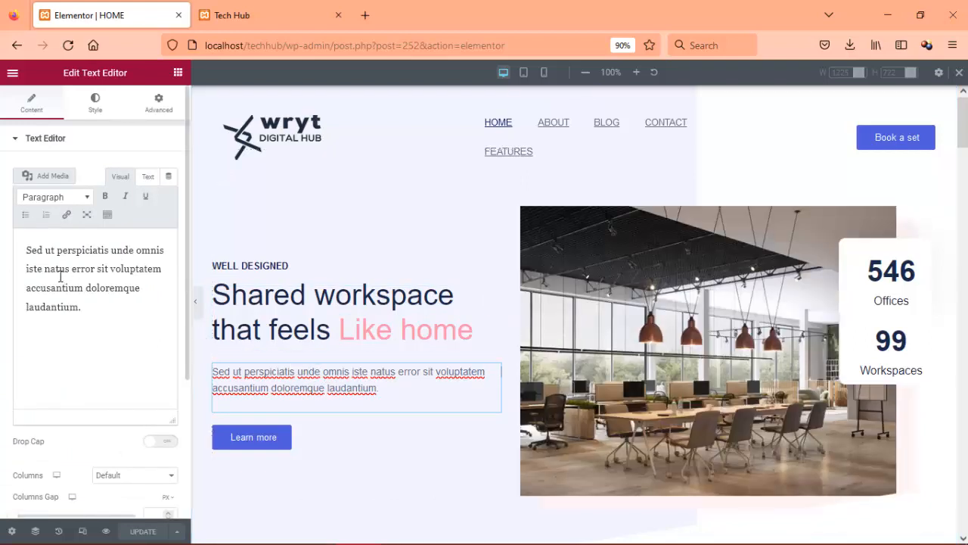
triple_click(51, 276)
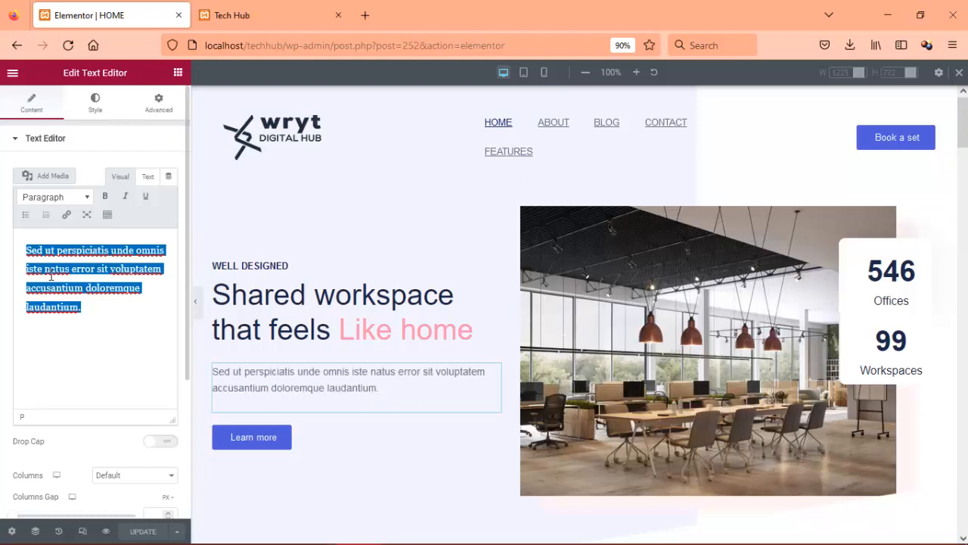
text(oUR)
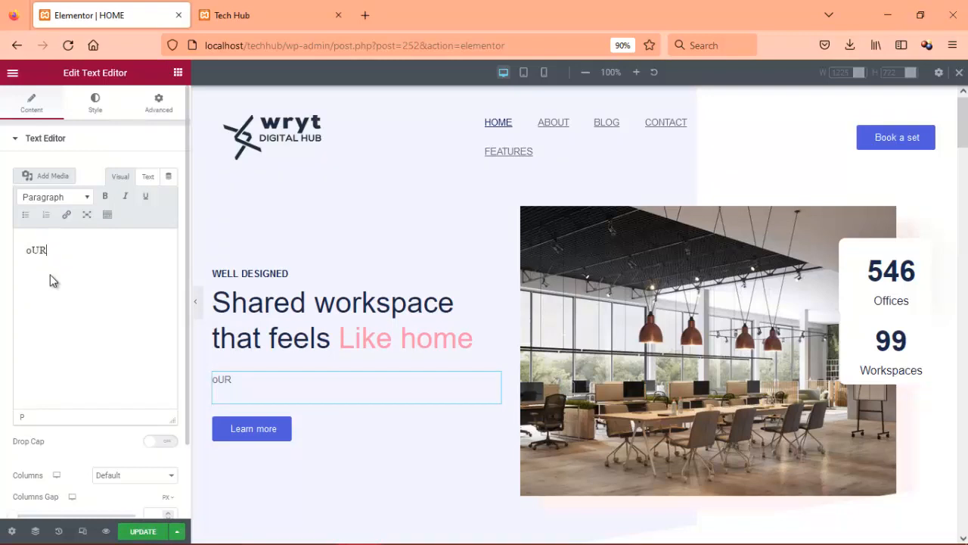
key(BackSpace)
key(BackSpace)
key(BackSpace)
text(Our work)
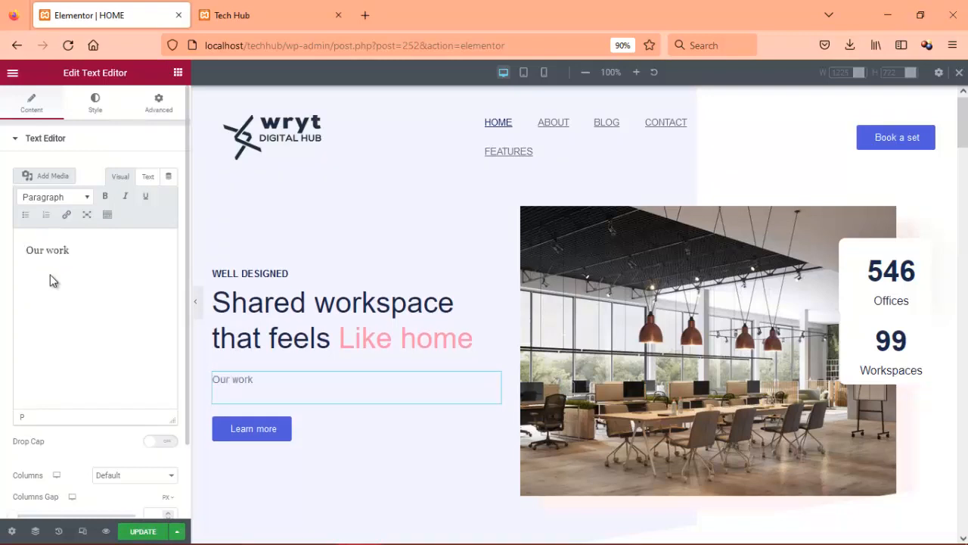
text(space is super conducive with 24/7 light and internet access)
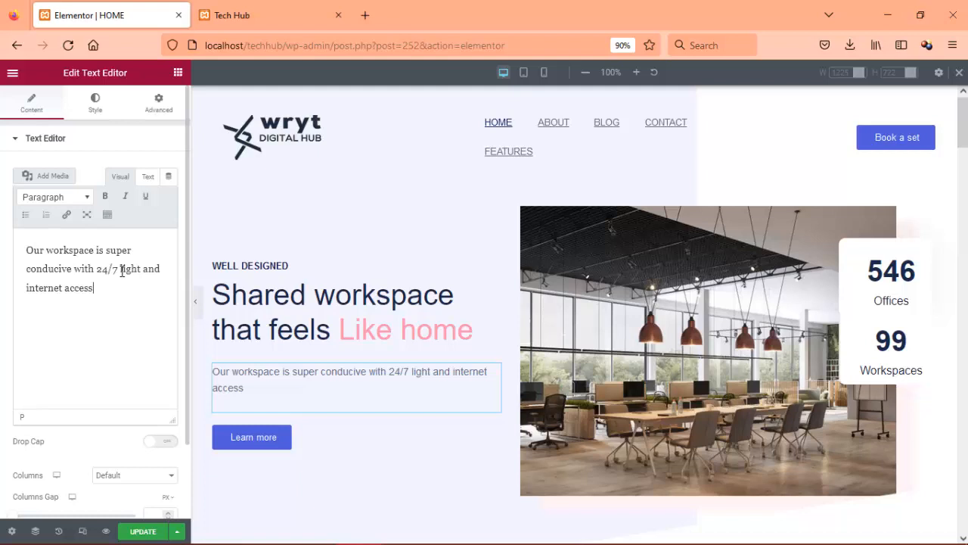
double_click(122, 271)
text(power supply)
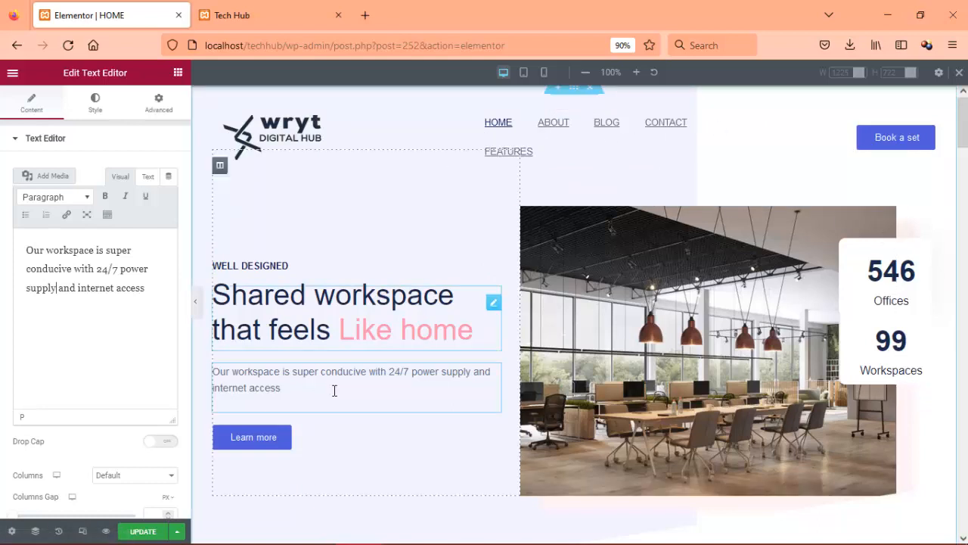
- Play the video in the Shared Workspace section to check it, and close its lightbox
click(256, 447)
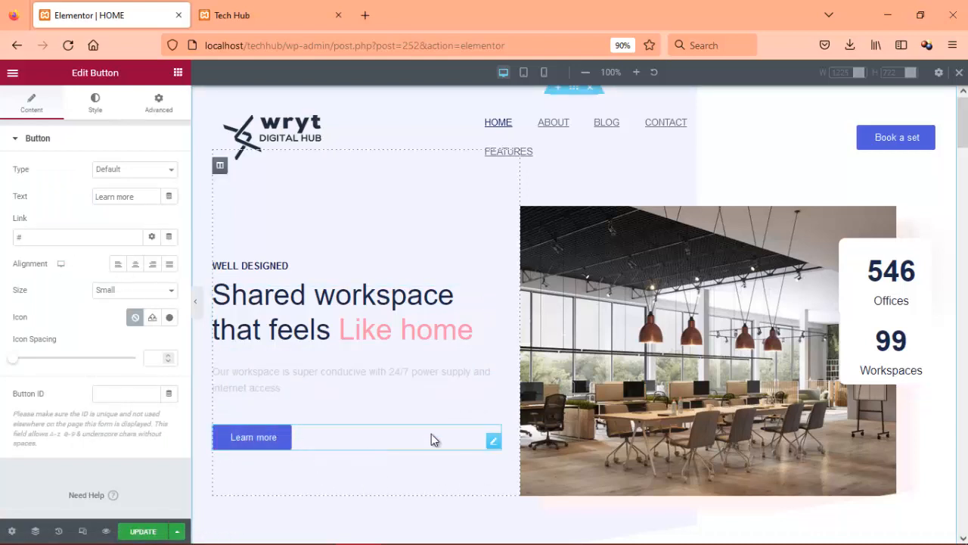
scroll(432, 433, down, 5)
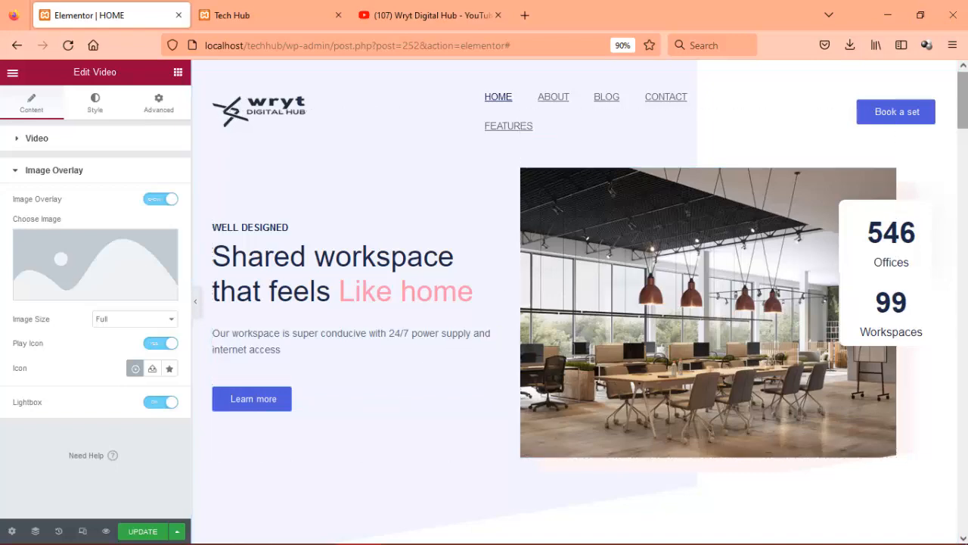
scroll(965, 117, down, 5)
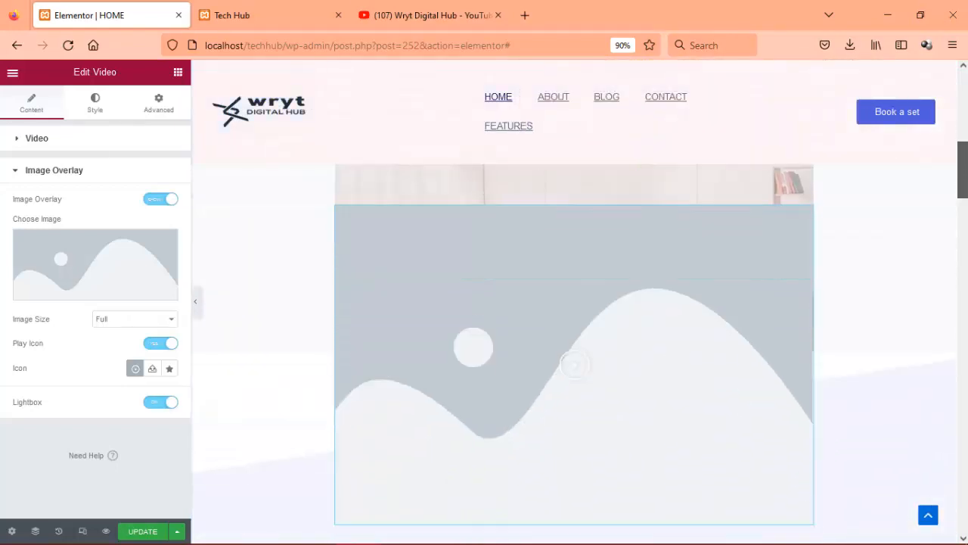
mouse_move(963, 170)
mouse_down()
mouse_move(963, 159)
mouse_move(963, 182)
mouse_up()
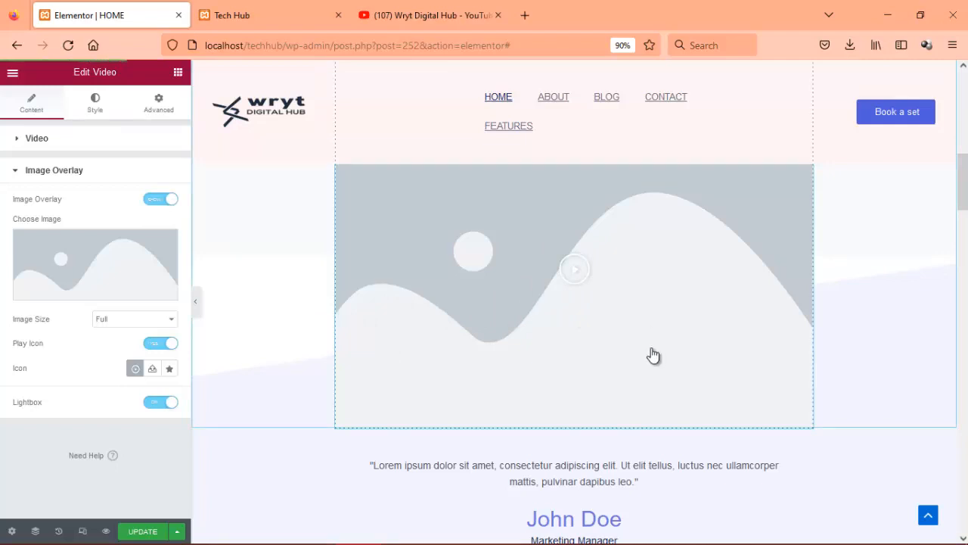
click(552, 284)
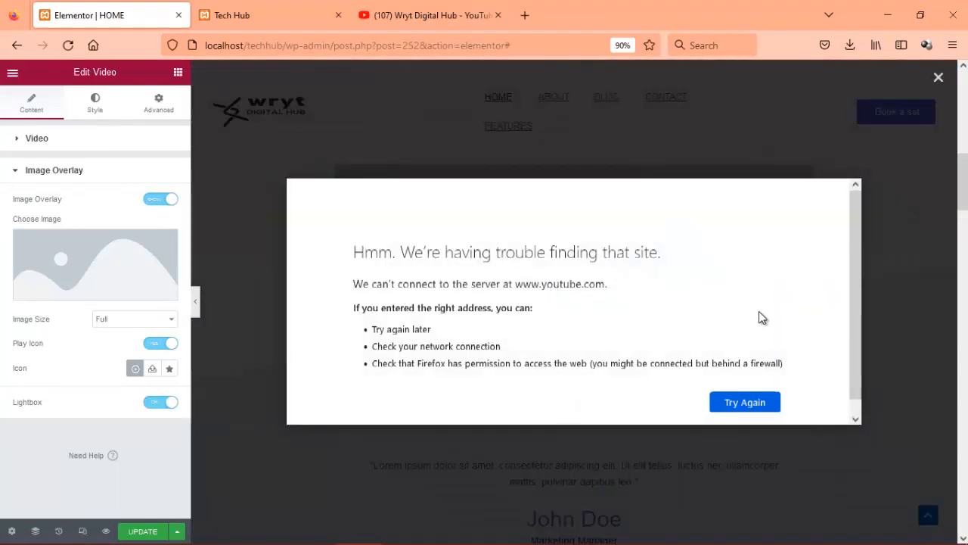
click(937, 79)
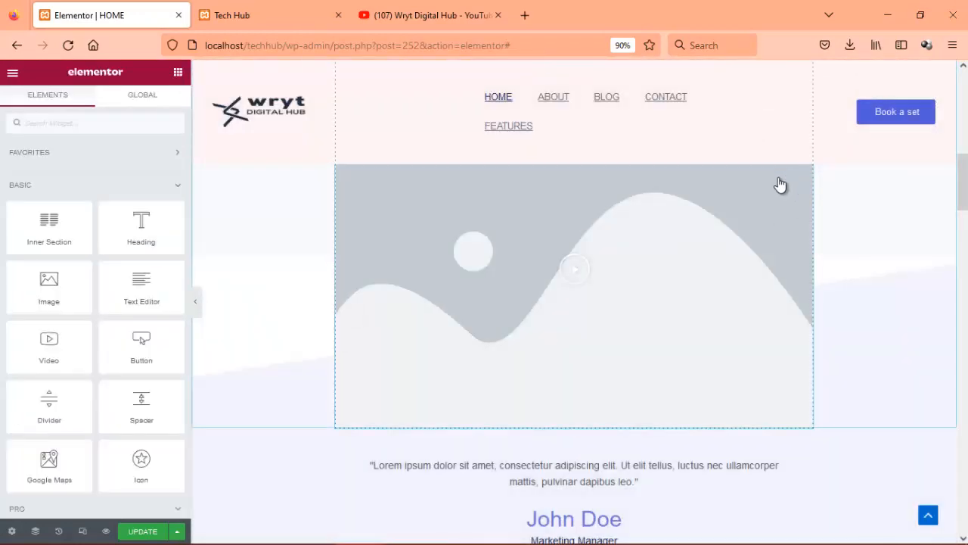
- Open the Shared Workspace section's video widget for editing at its YouTube link
scroll(963, 182, up, 3)
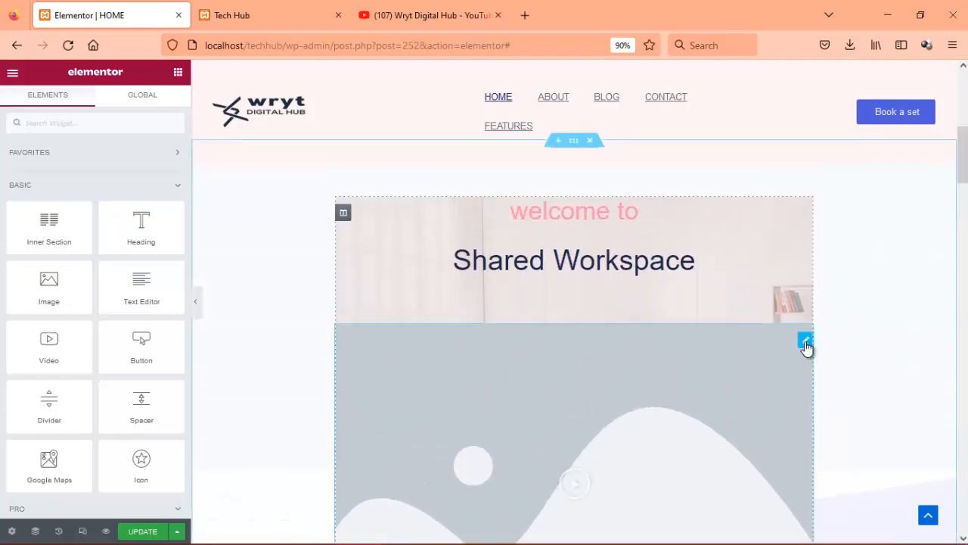
click(805, 342)
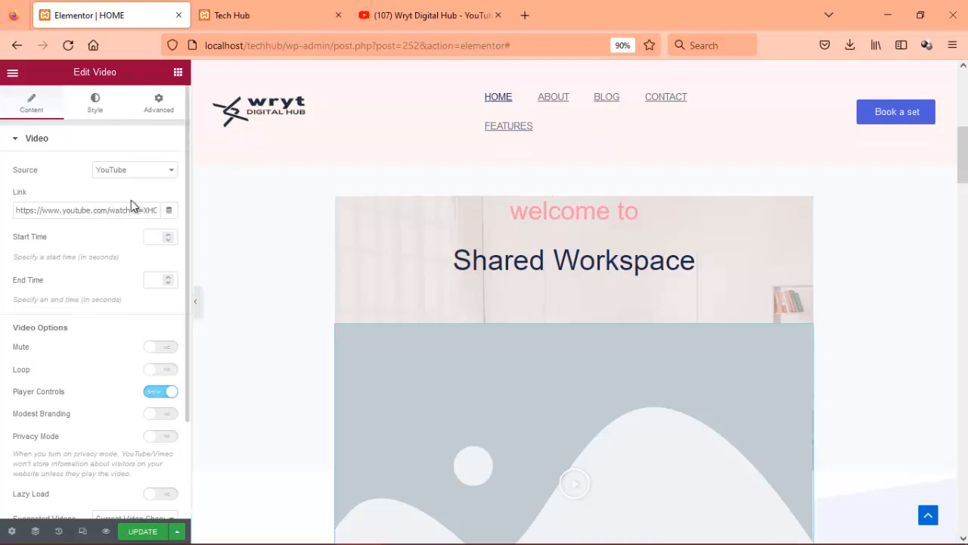
click(101, 210)
- Try to share the "Stop your computer from consuming data in excess" video from the Wryt Digital Hub YouTube channel, and return to the Elementor editor
click(438, 13)
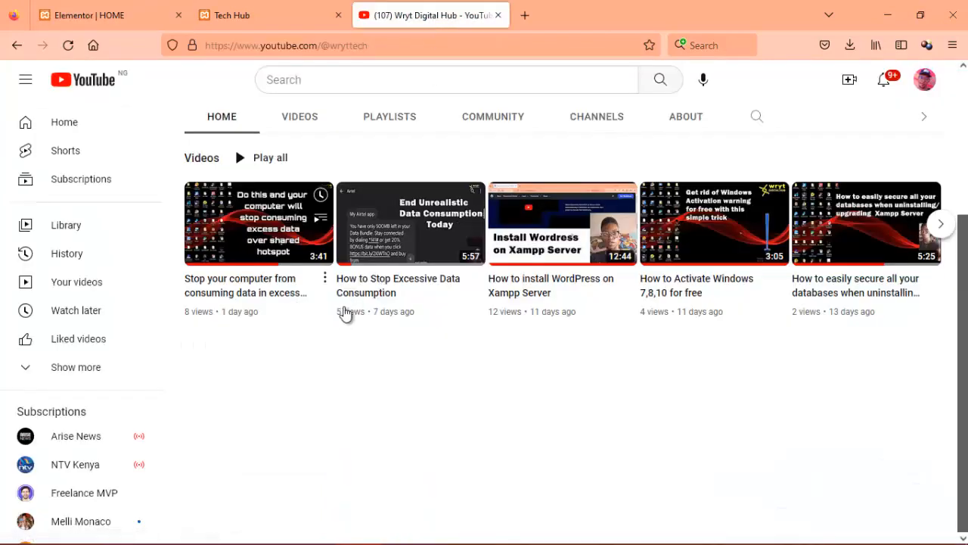
click(326, 282)
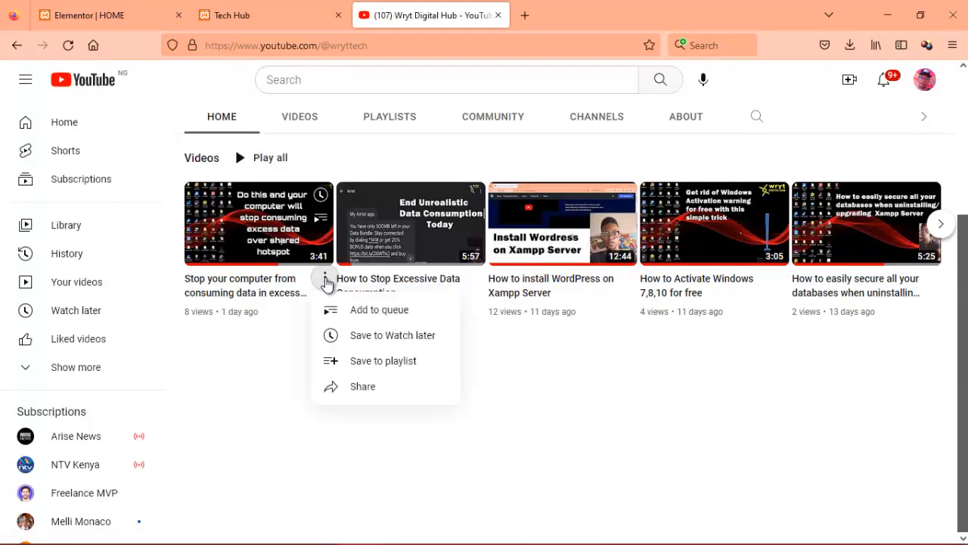
click(357, 390)
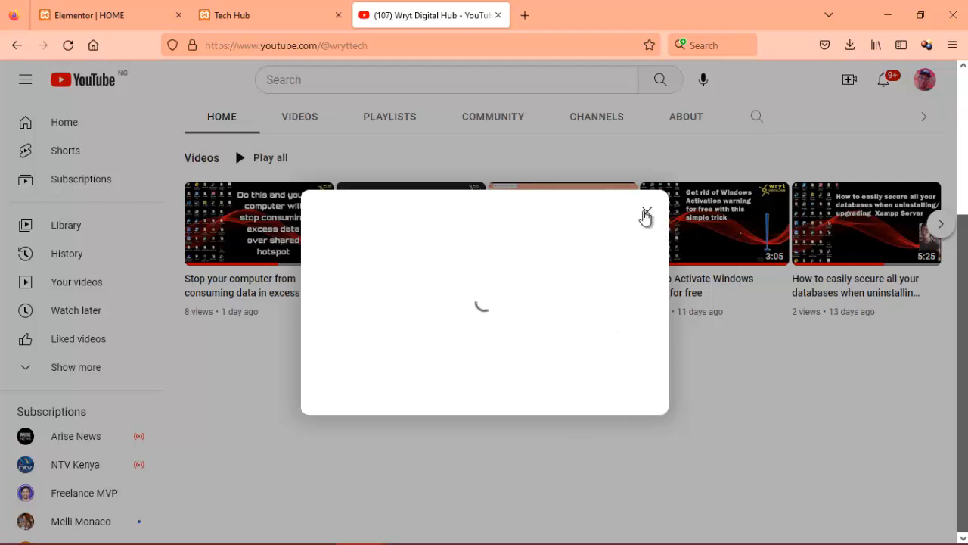
click(646, 214)
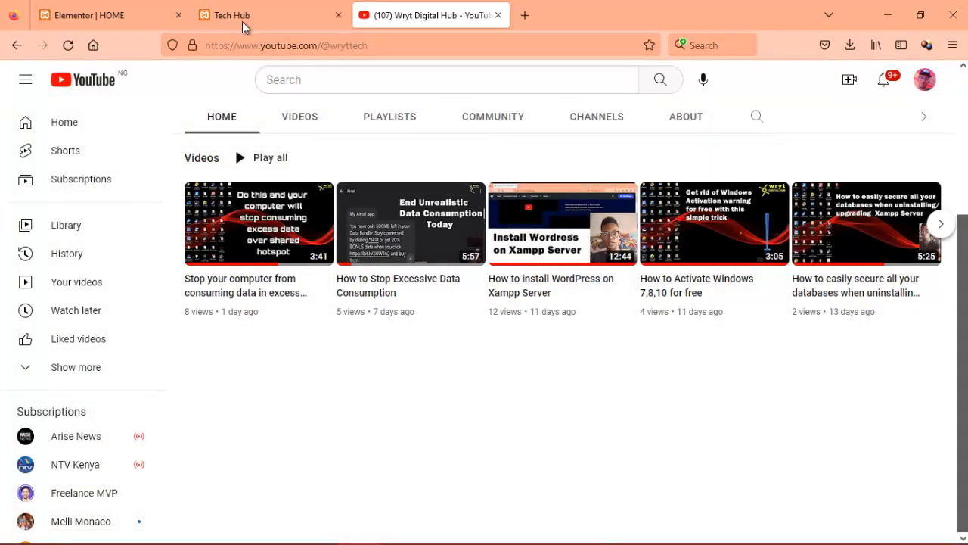
click(151, 6)
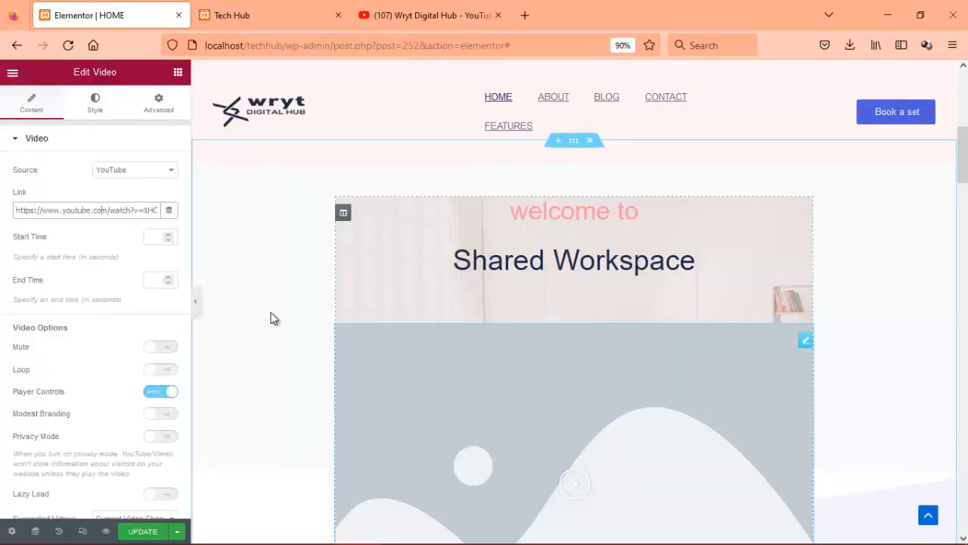
- Replace the video widget's placeholder overlay image with img2.jpg from the media library
scroll(184, 275, down, 3)
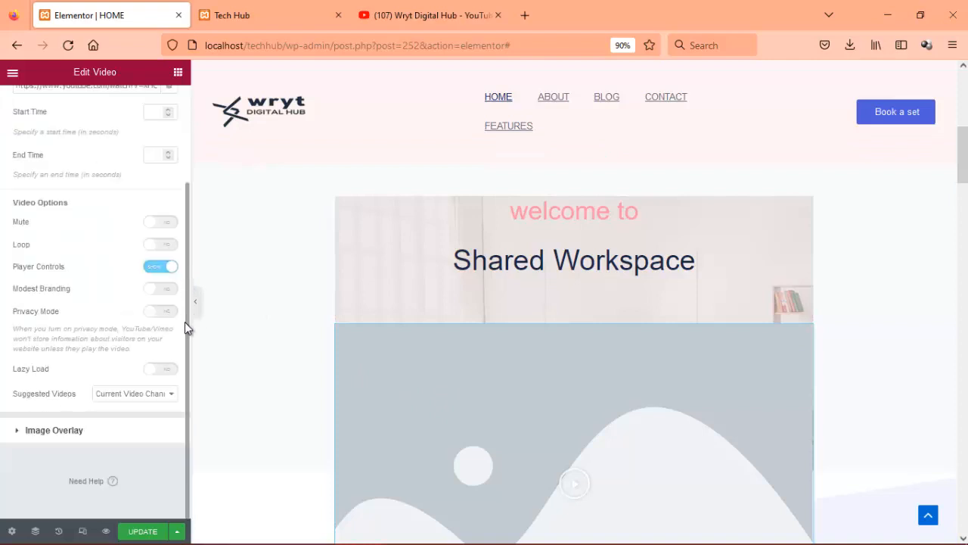
drag(185, 345, 53, 450)
click(40, 437)
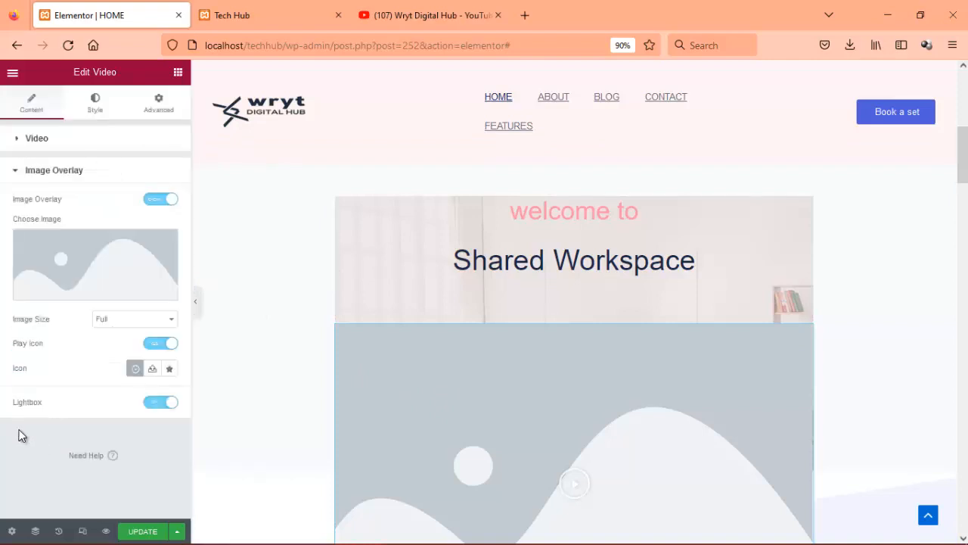
click(97, 281)
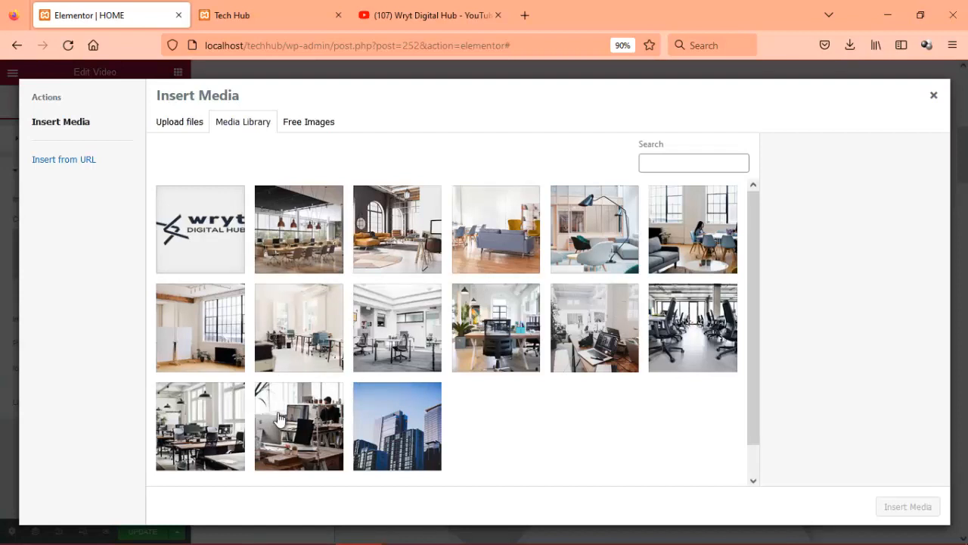
click(206, 432)
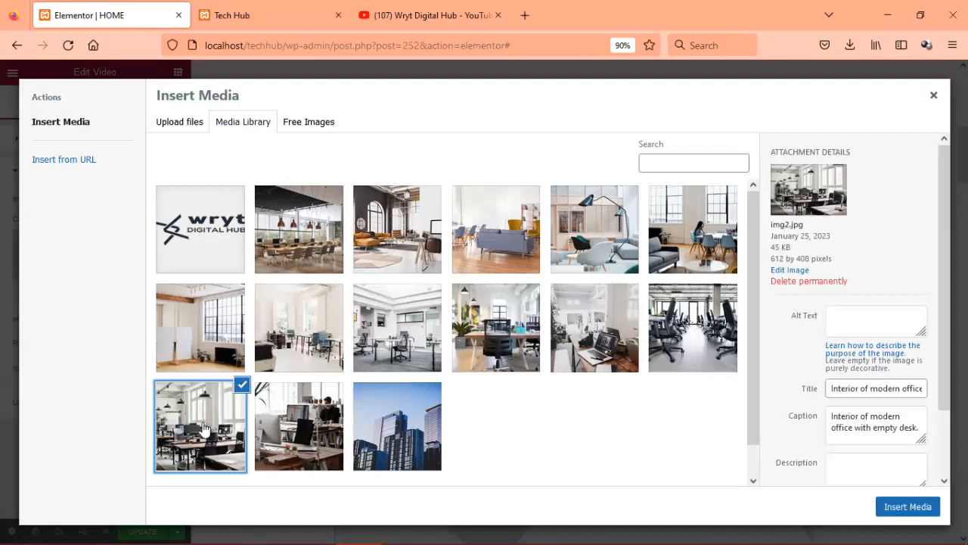
click(908, 507)
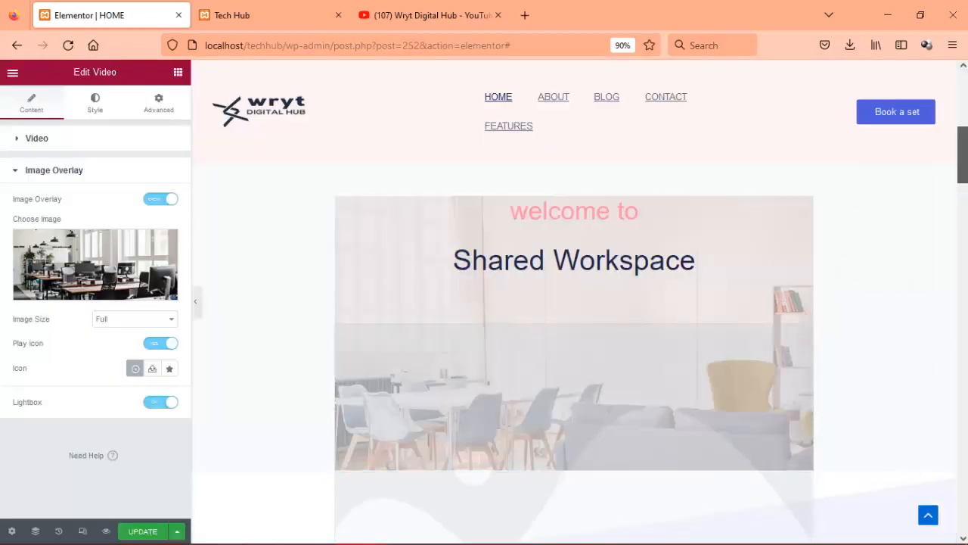
- Examine the video's office overlay image, play the video in the preview and close its lightbox
scroll(892, 260, down, 2)
mouse_move(967, 183)
mouse_down()
mouse_move(965, 199)
mouse_move(965, 189)
mouse_up()
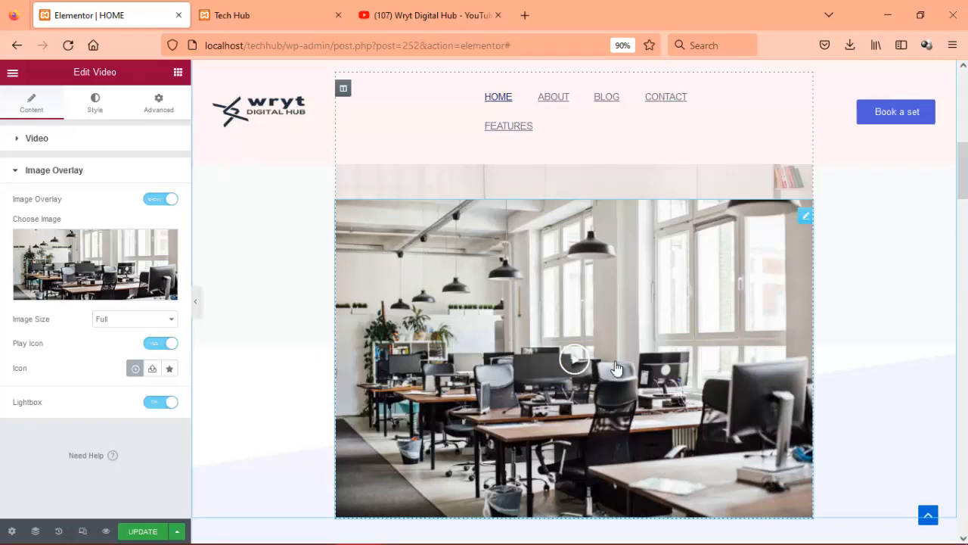
click(576, 360)
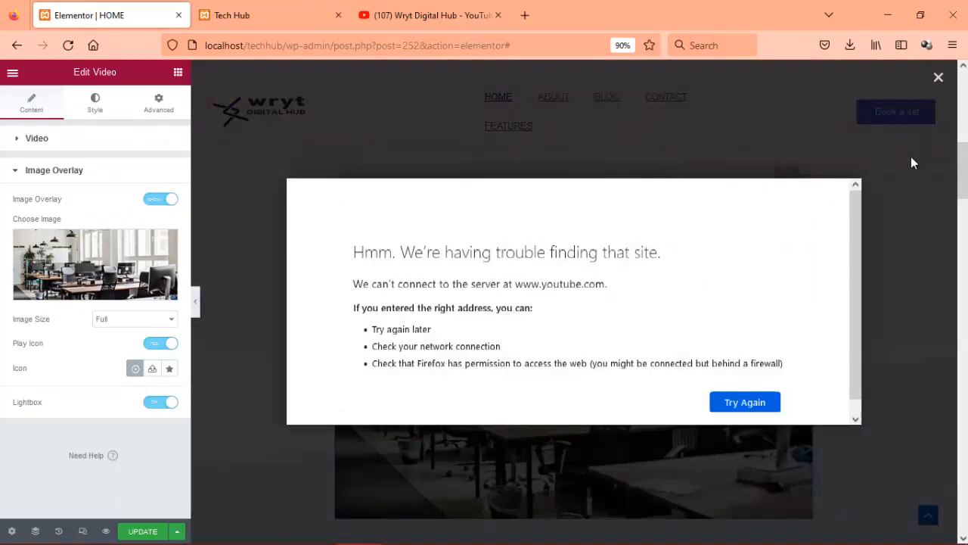
click(939, 77)
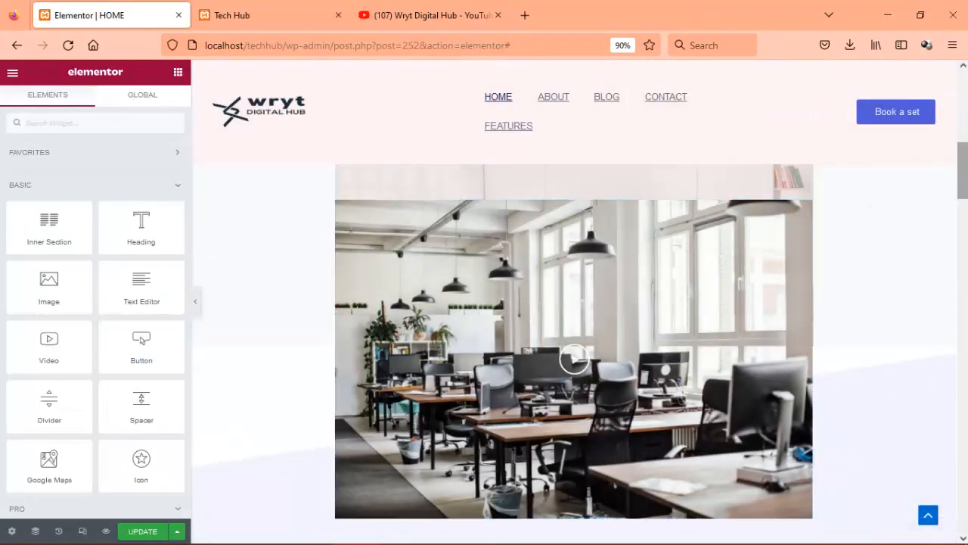
- Replace the testimonial's placeholder quote below the video with a sentence about offering nothing but the best and most conducive environment
drag(965, 158, 966, 205)
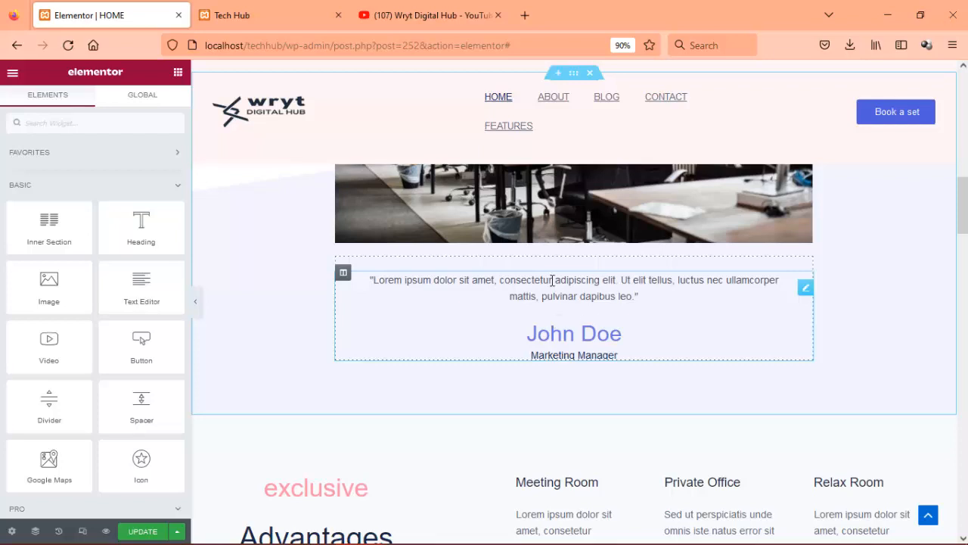
click(376, 281)
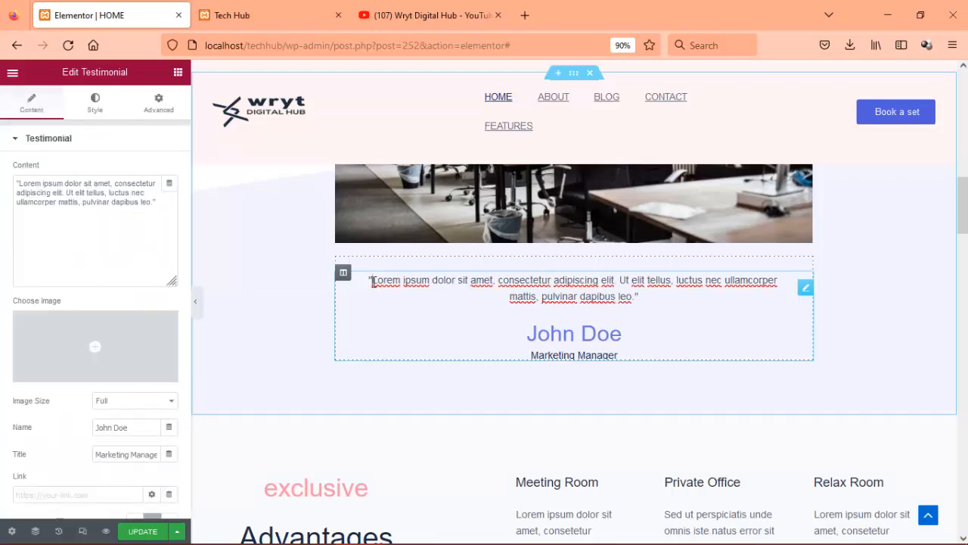
drag(372, 282, 625, 301)
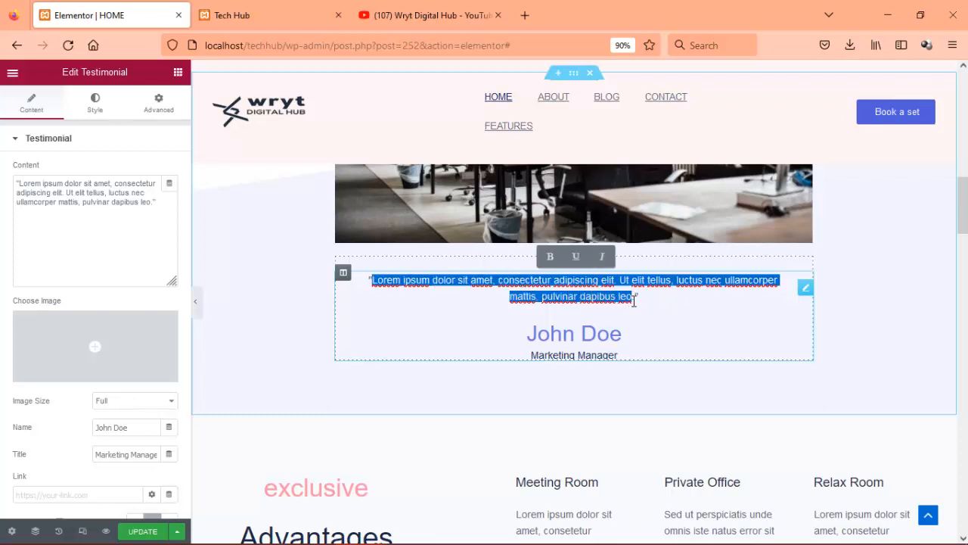
text(W)
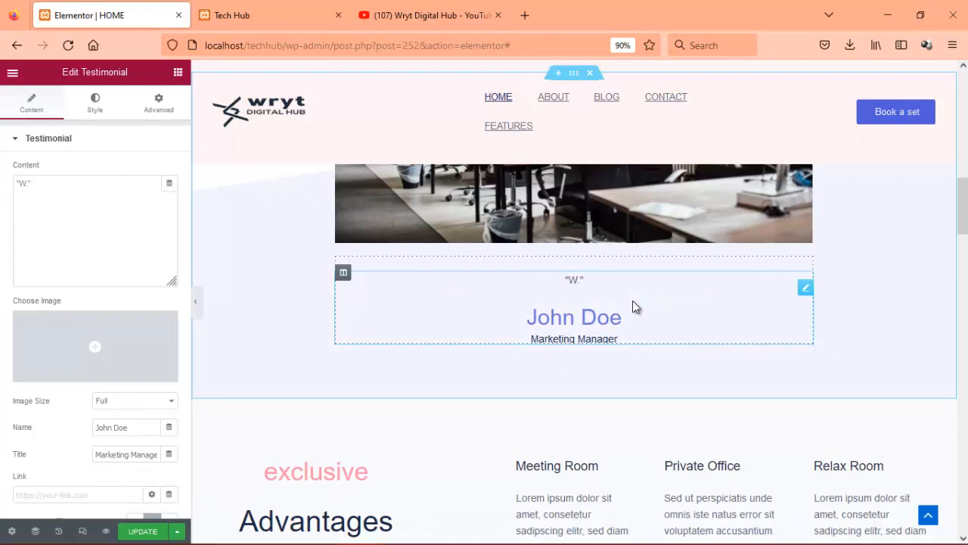
text(e )
text(offer n)
text(othingnbut.)
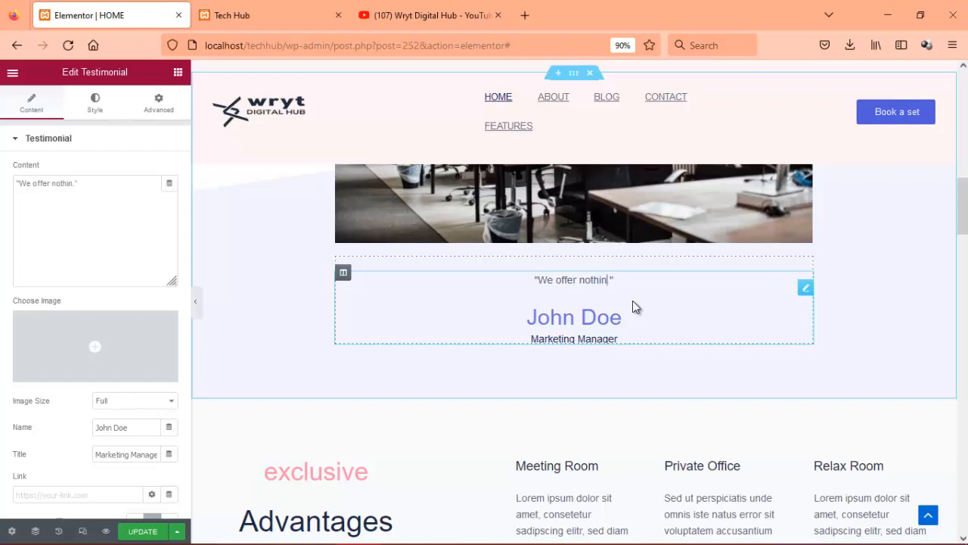
text( the b)
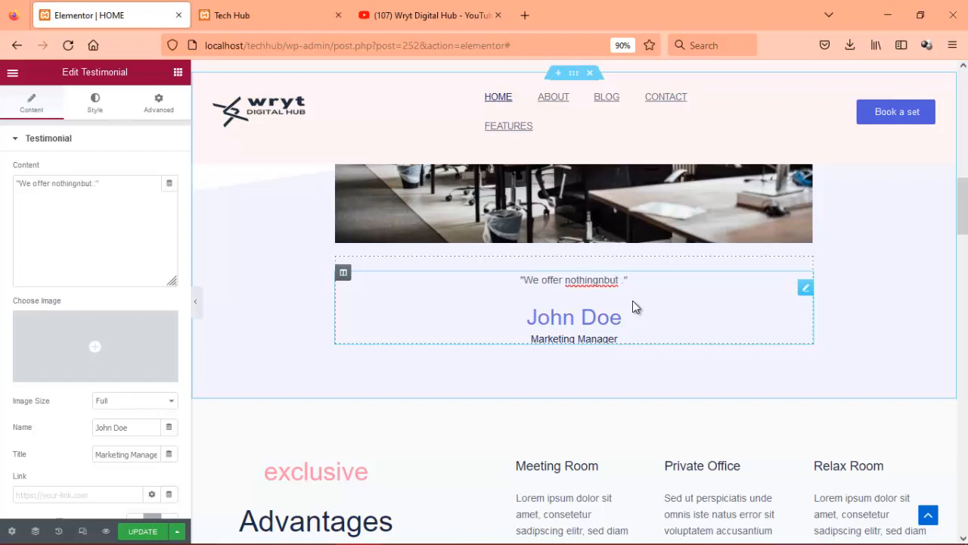
text(est and )
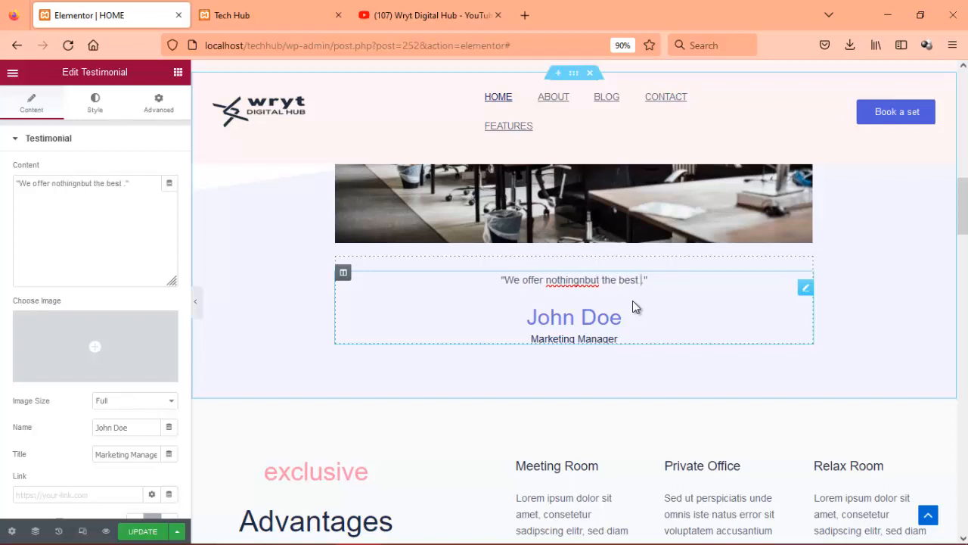
text(most con)
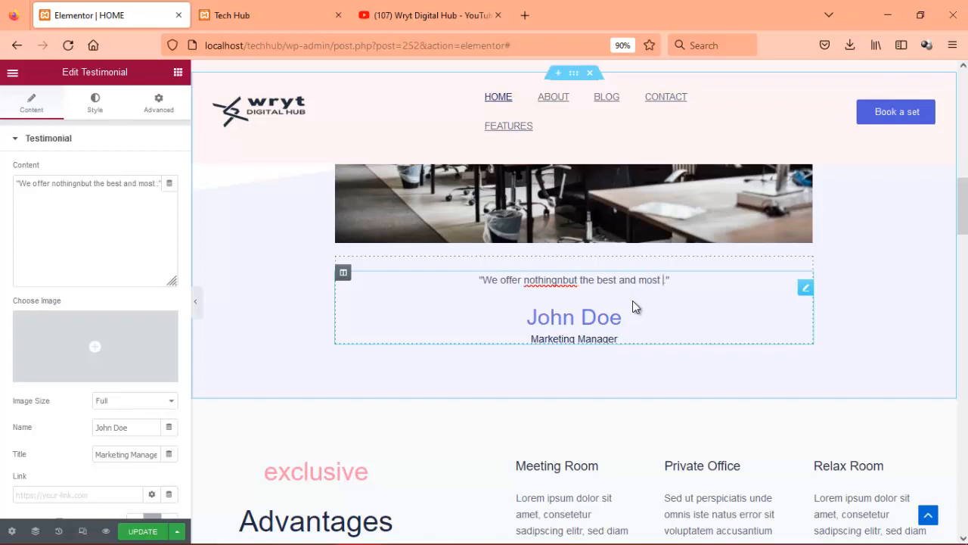
text(ducive )
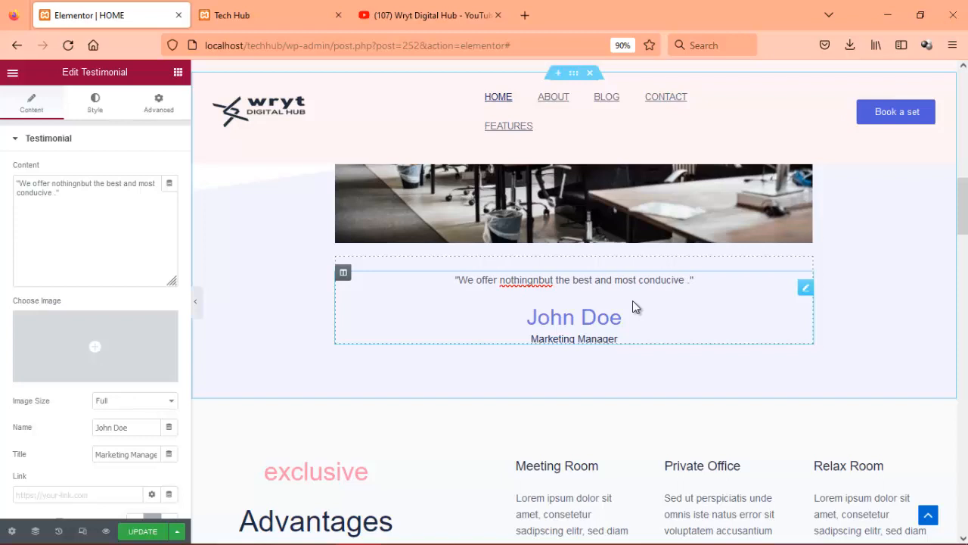
text(envirn)
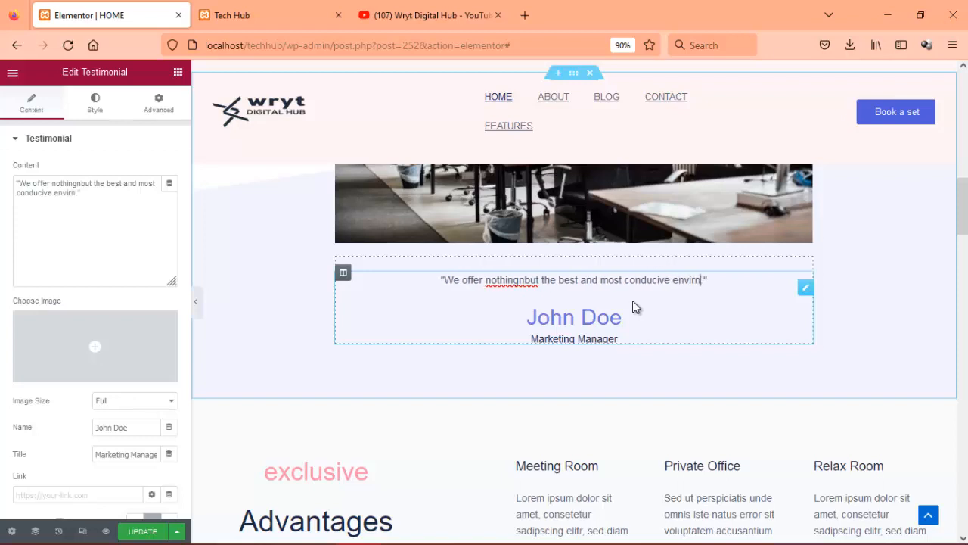
text(,ent)
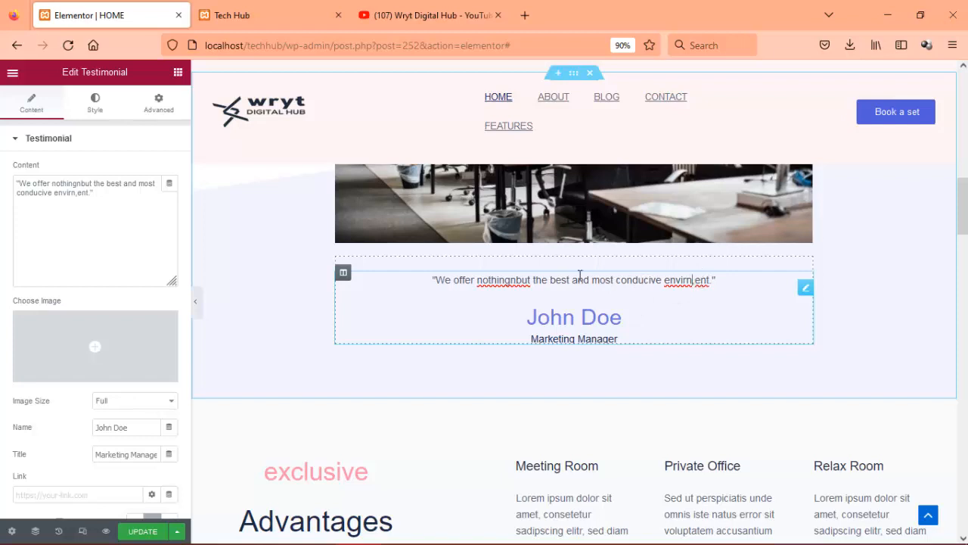
- Correct the typos in the testimonial quote to read "We offer nothing but the best and most conducive environment."
click(517, 282)
key(BackSpace)
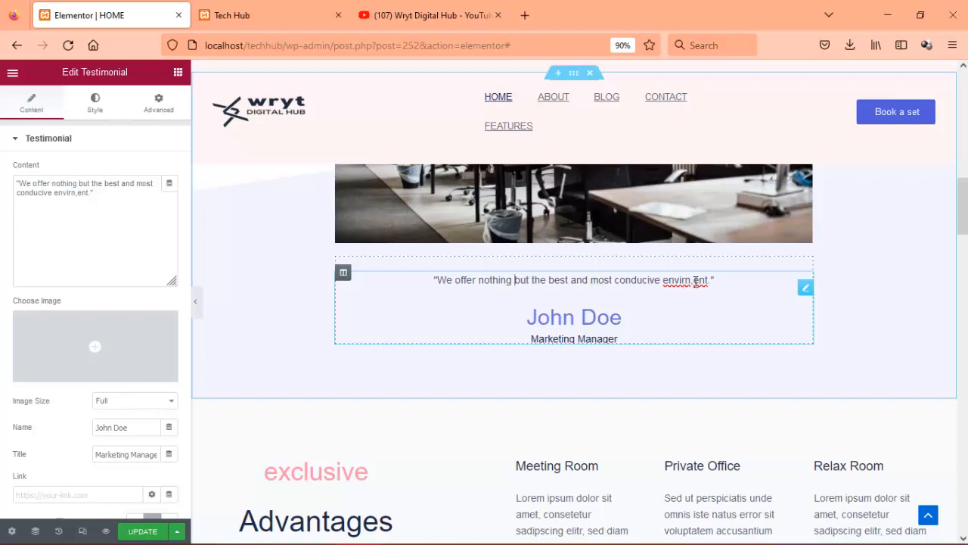
key(BackSpace)
text(m)
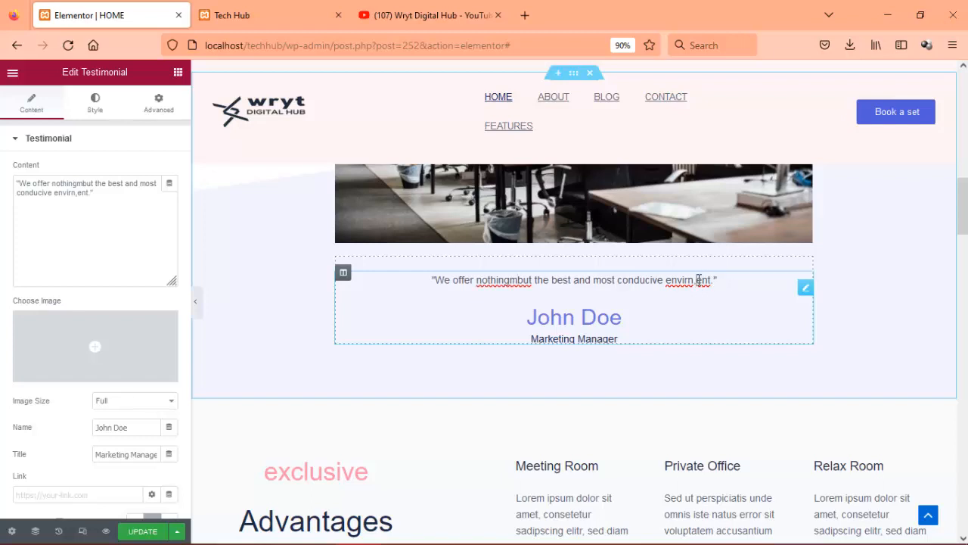
click(699, 280)
key(BackSpace)
text(m)
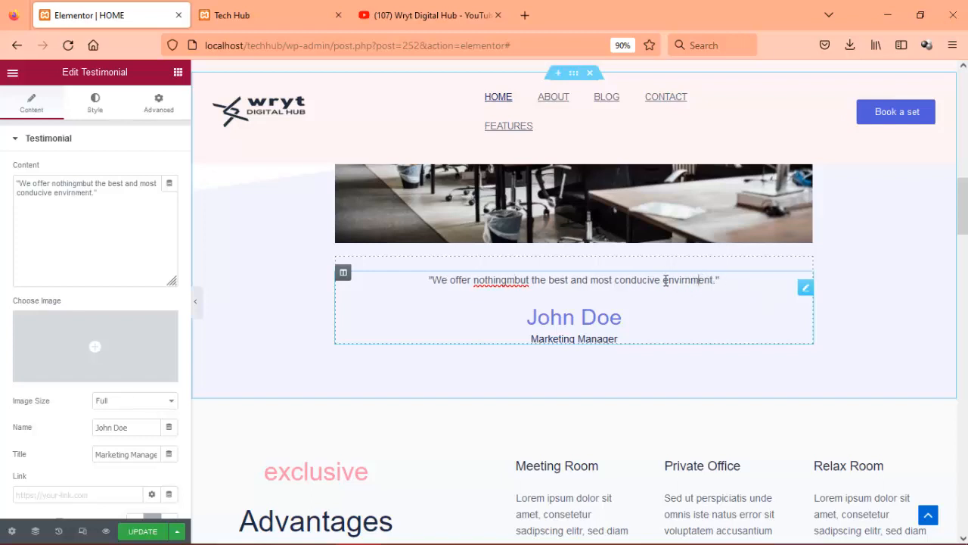
click(512, 280)
key(BackSpace)
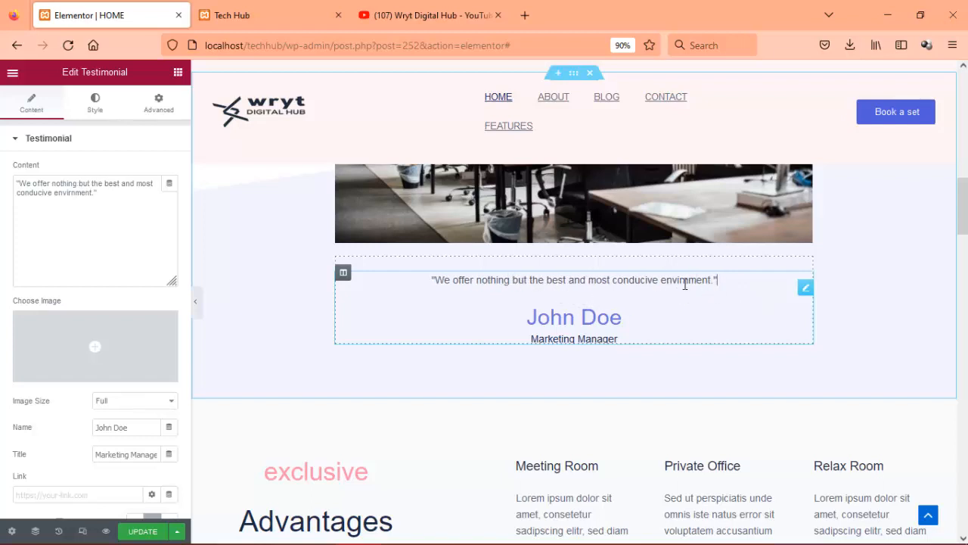
text(o)
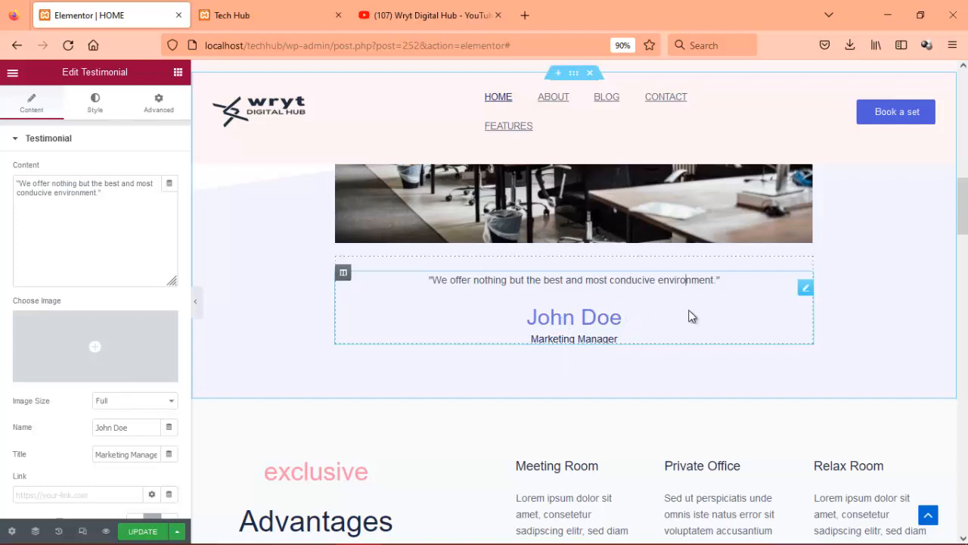
- Review the Shared Workspace and Advantages sections, and open the Meeting Room icon box for editing
scroll(965, 220, down, 2)
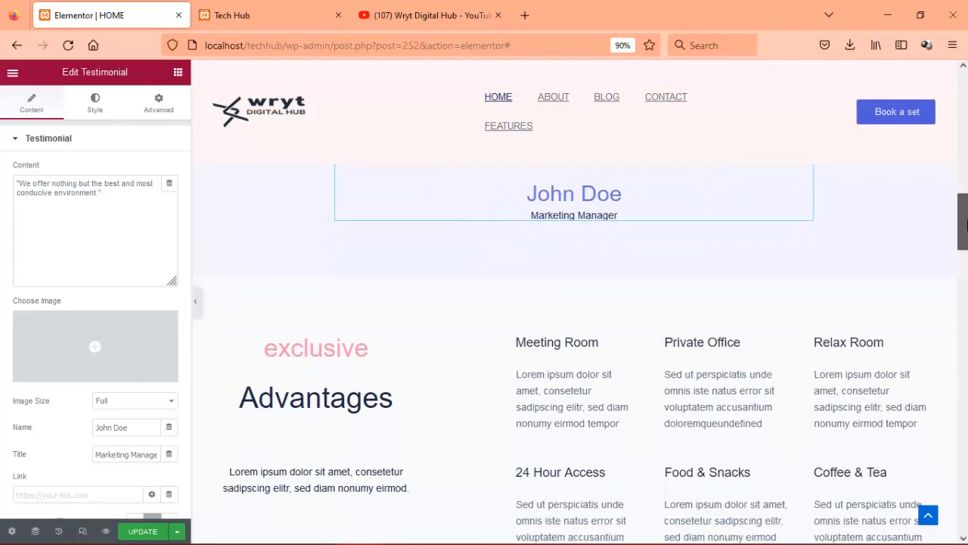
scroll(964, 182, up, 6)
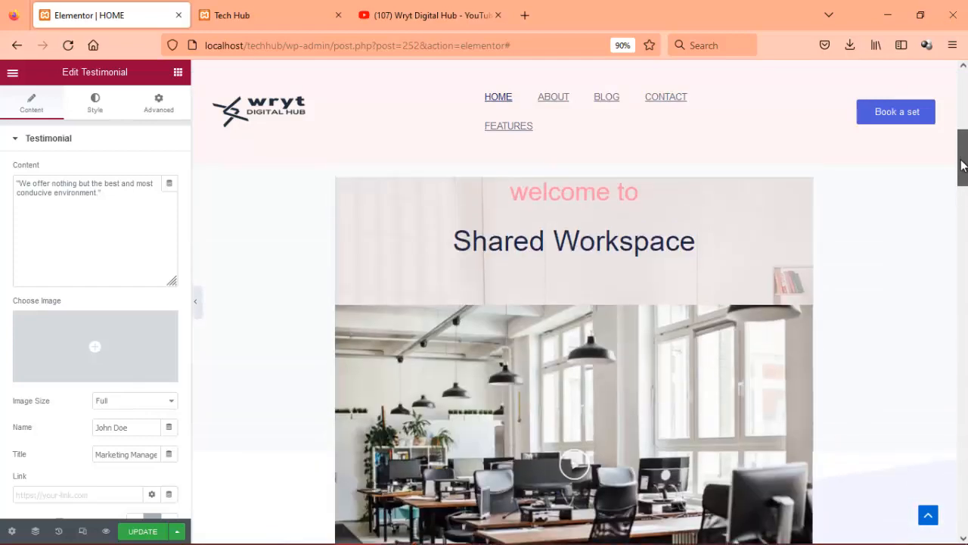
drag(963, 165, 963, 240)
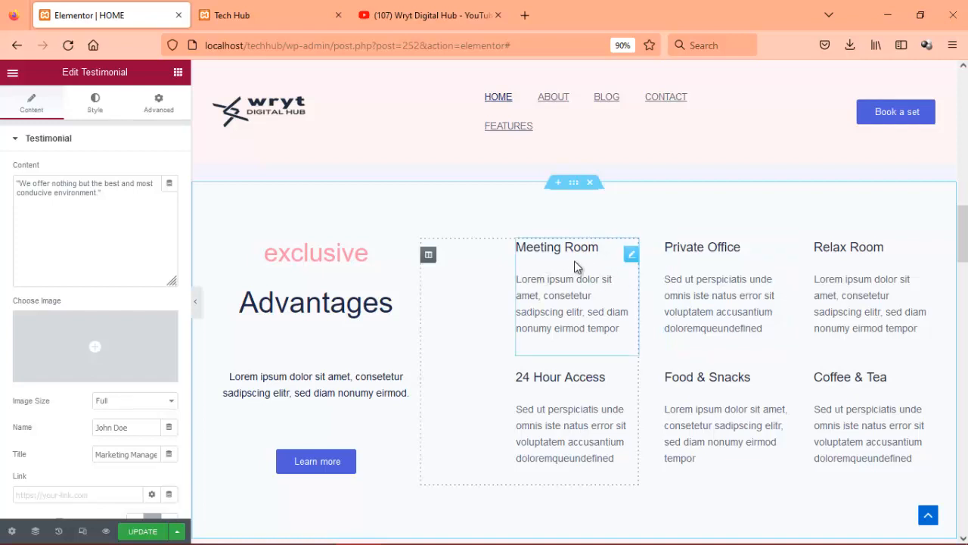
click(531, 300)
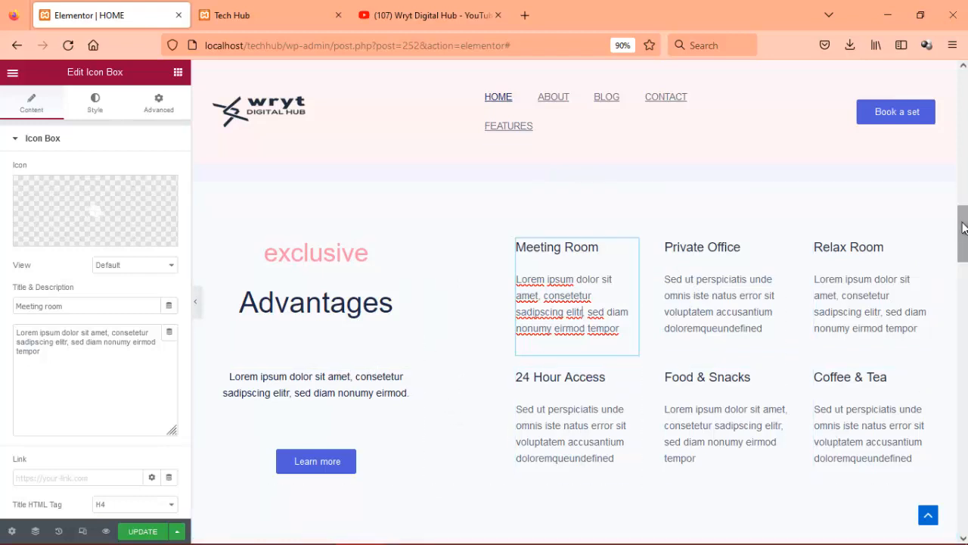
mouse_move(965, 231)
mouse_down()
mouse_move(963, 252)
mouse_move(960, 234)
mouse_move(960, 244)
mouse_up()
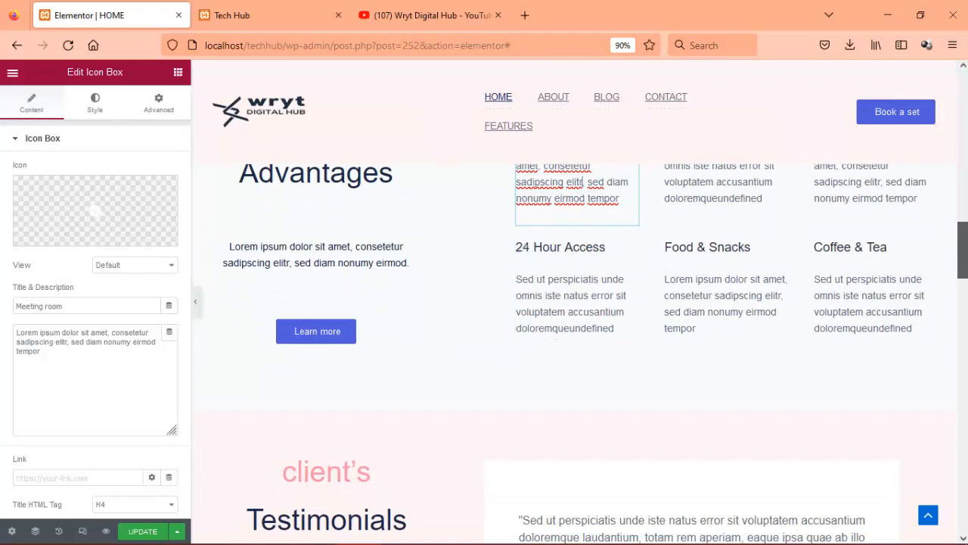
drag(961, 257, 941, 227)
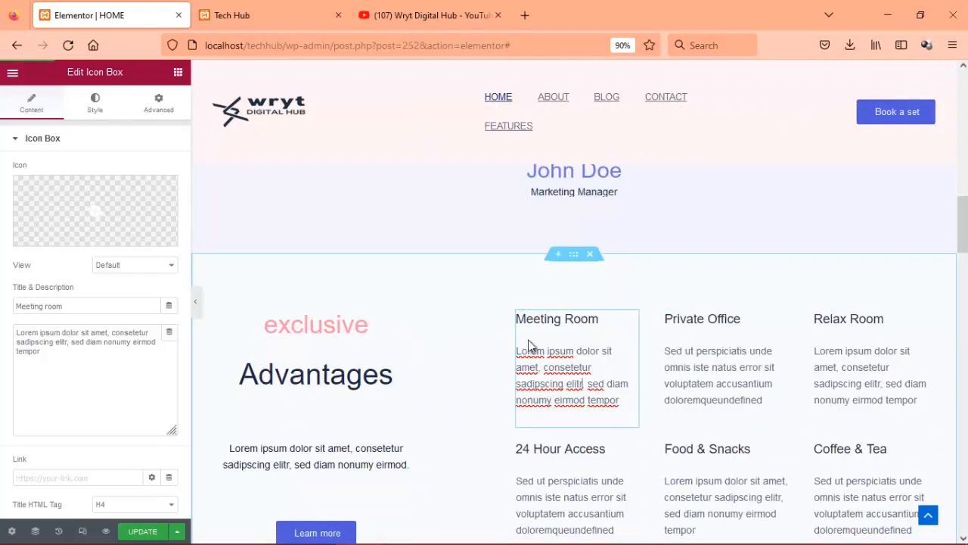
- Try several light classic background overlay colours on the Advantages section, ending with #EBDCDC, and remove the overlay
click(574, 257)
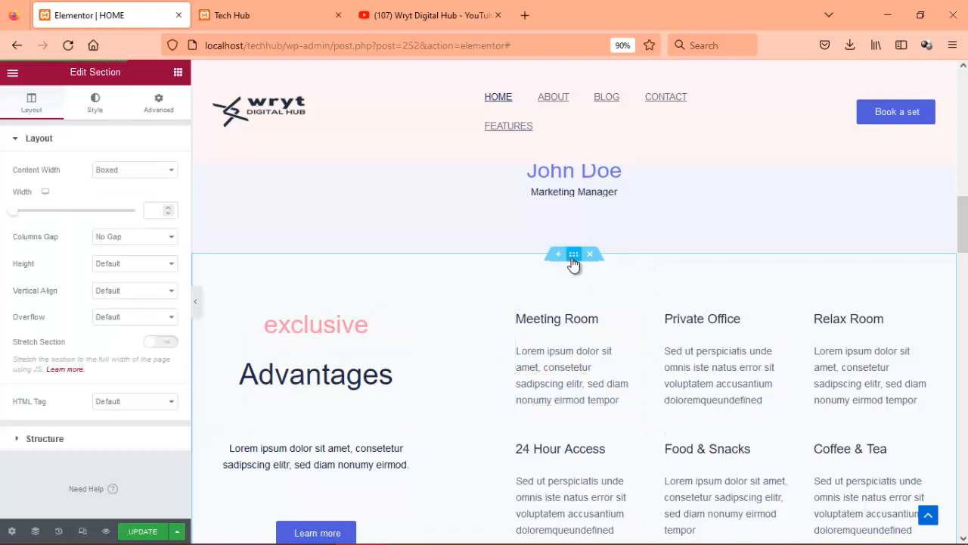
click(95, 110)
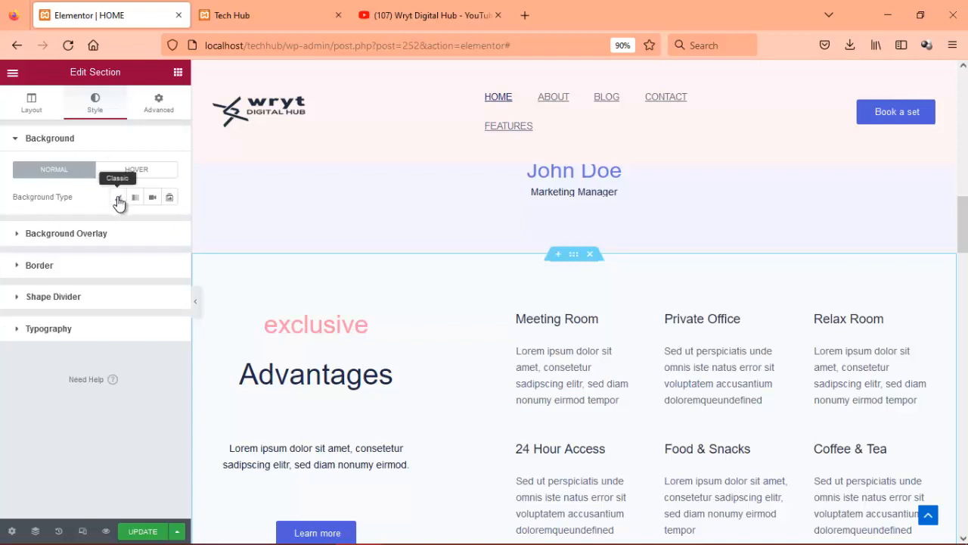
click(18, 236)
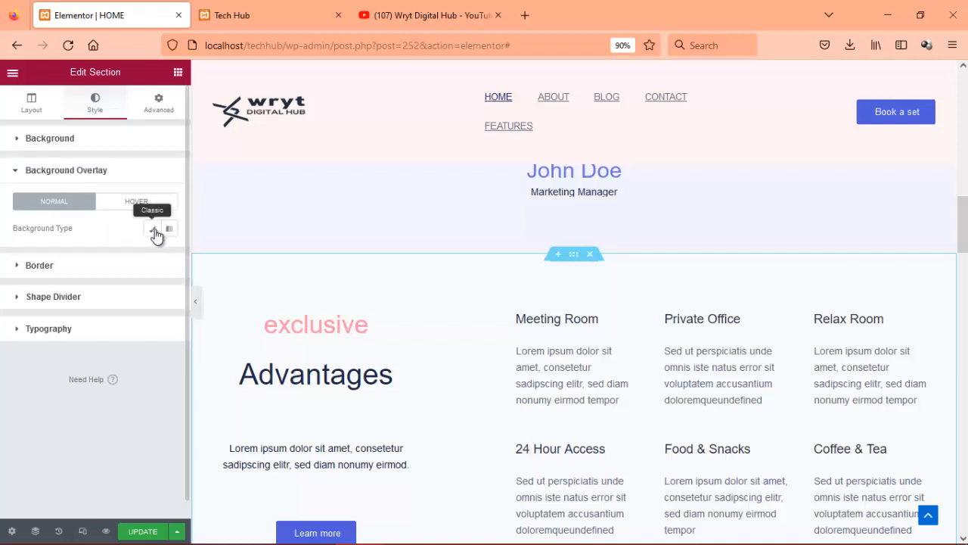
click(154, 229)
click(170, 258)
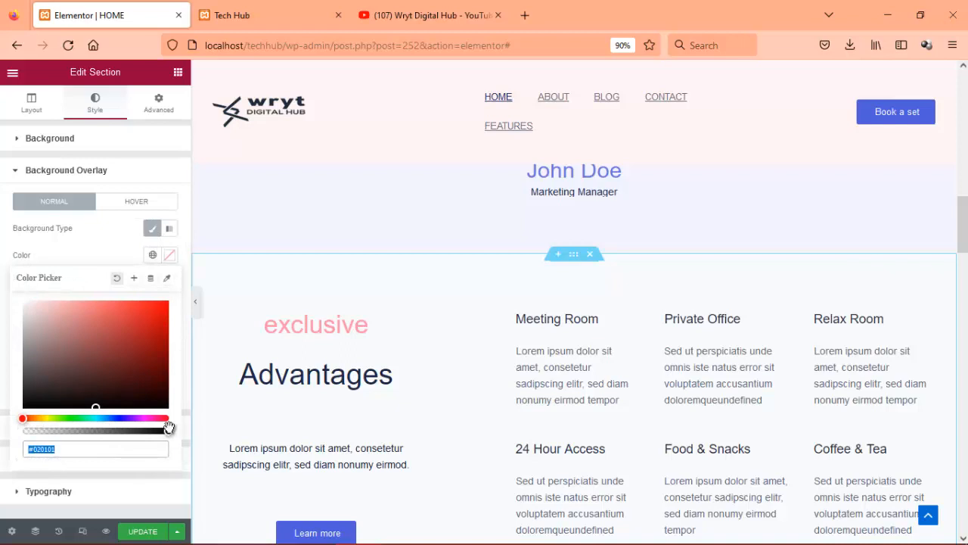
drag(33, 349, 33, 314)
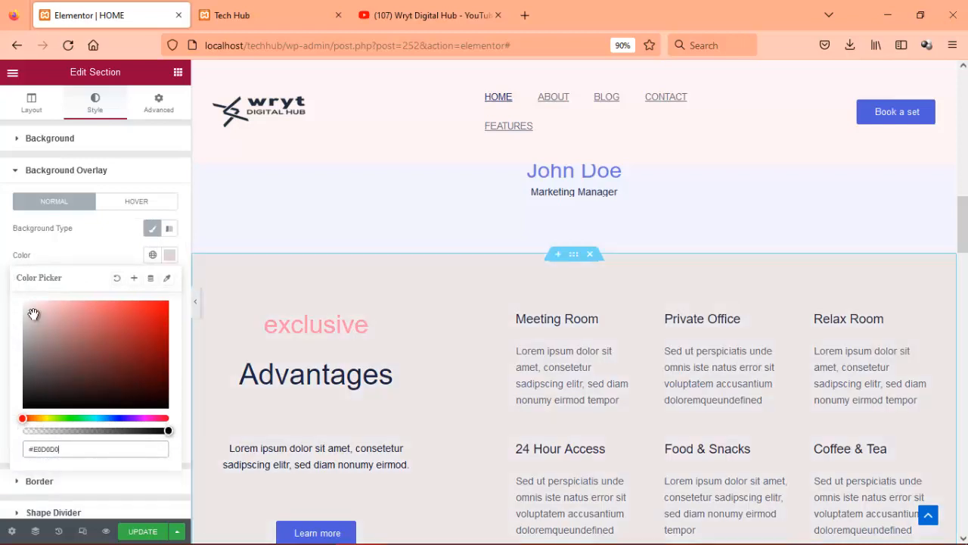
click(38, 335)
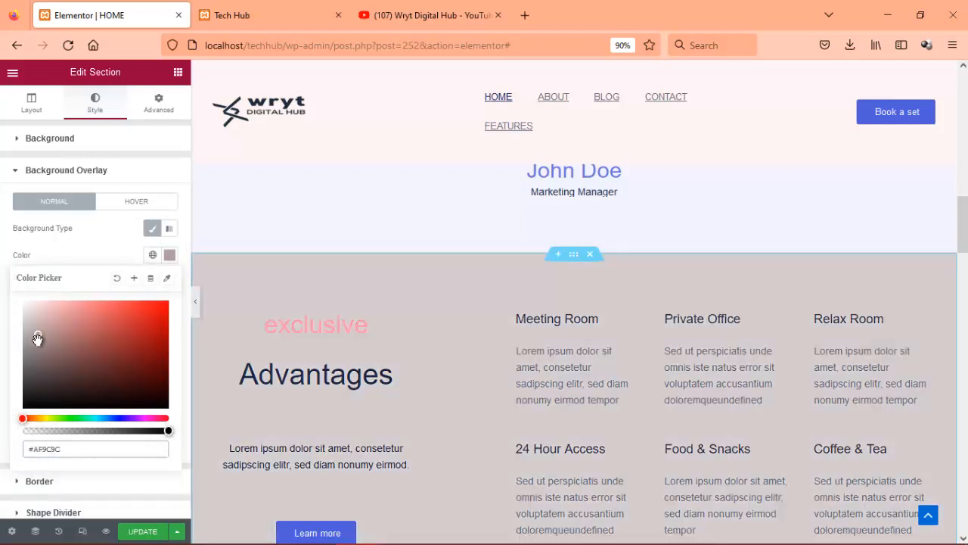
click(31, 311)
click(34, 349)
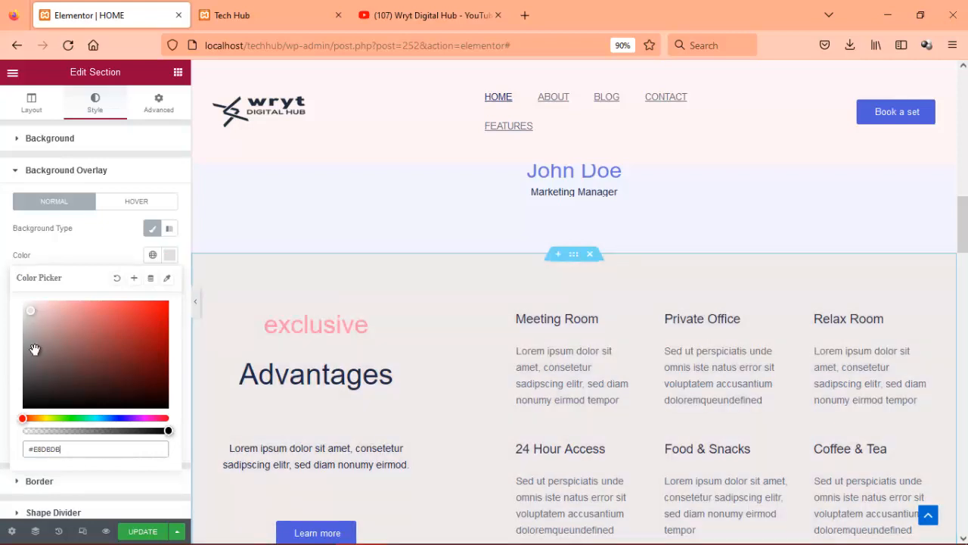
click(38, 322)
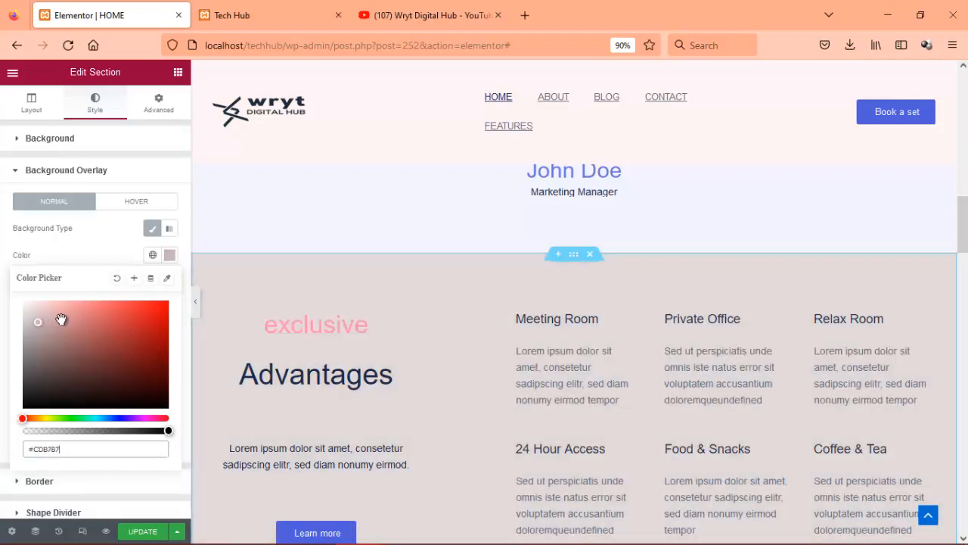
click(64, 319)
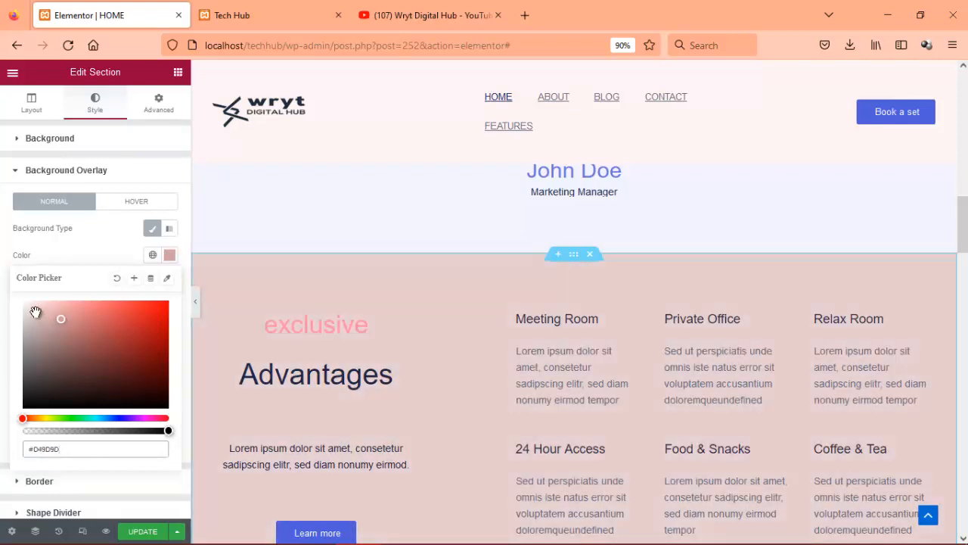
click(32, 310)
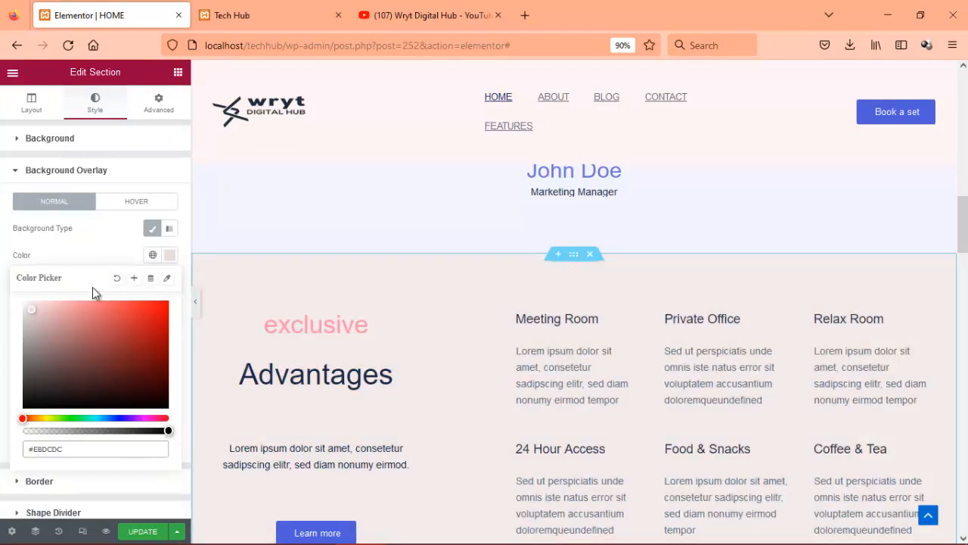
click(150, 234)
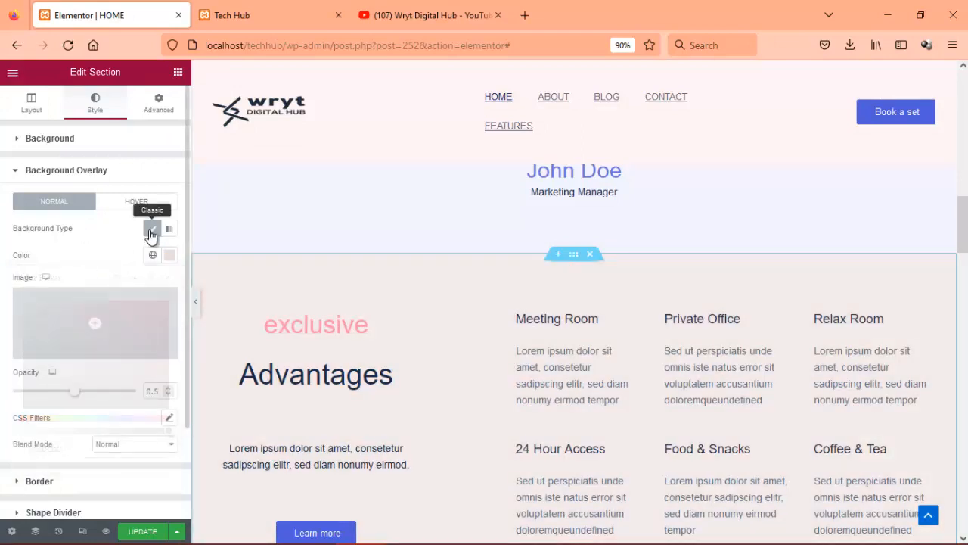
click(151, 235)
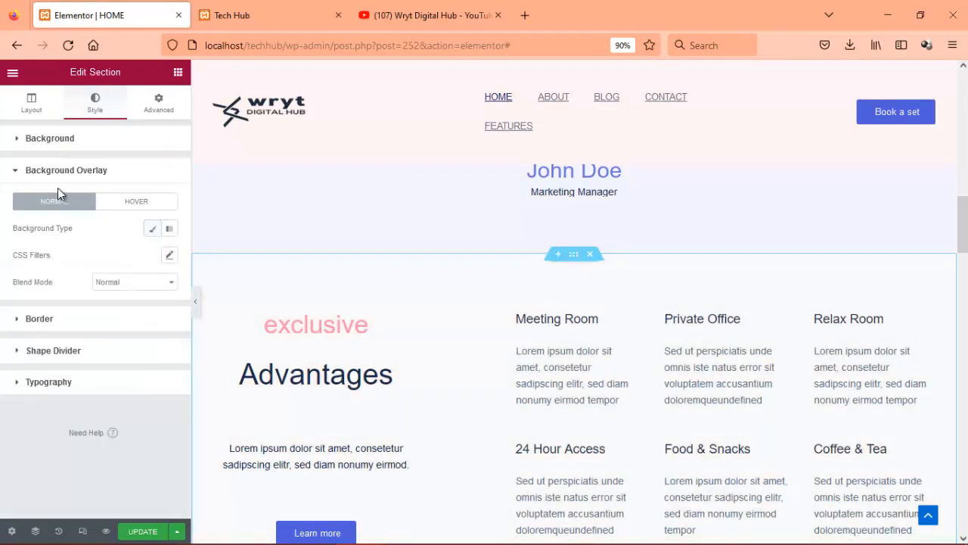
- Give the Advantages section a classic background using the office image img6.jpg from the media library
click(14, 142)
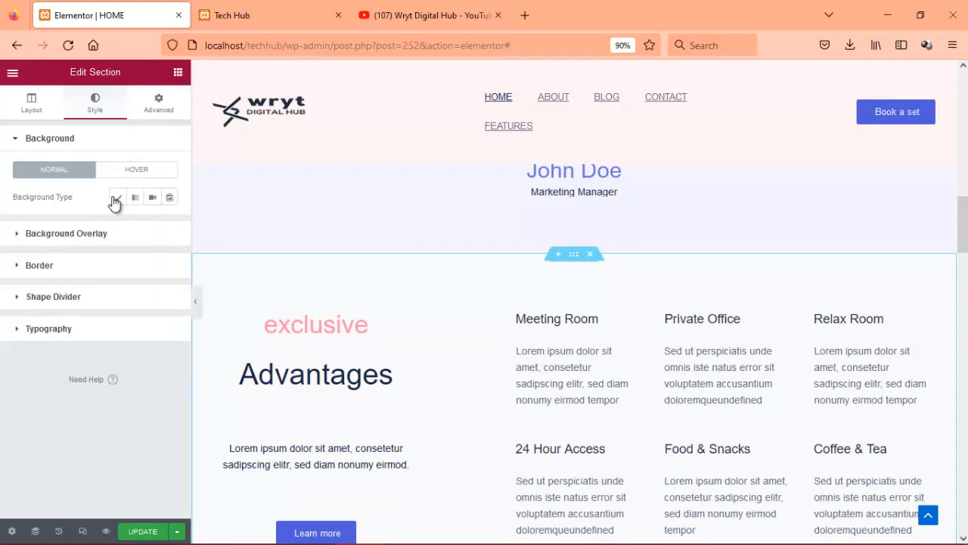
click(116, 200)
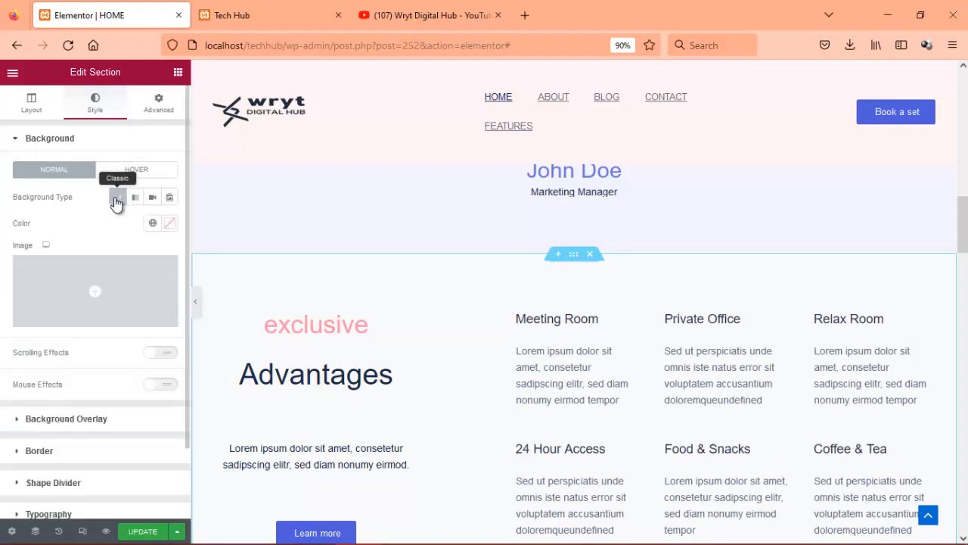
click(101, 321)
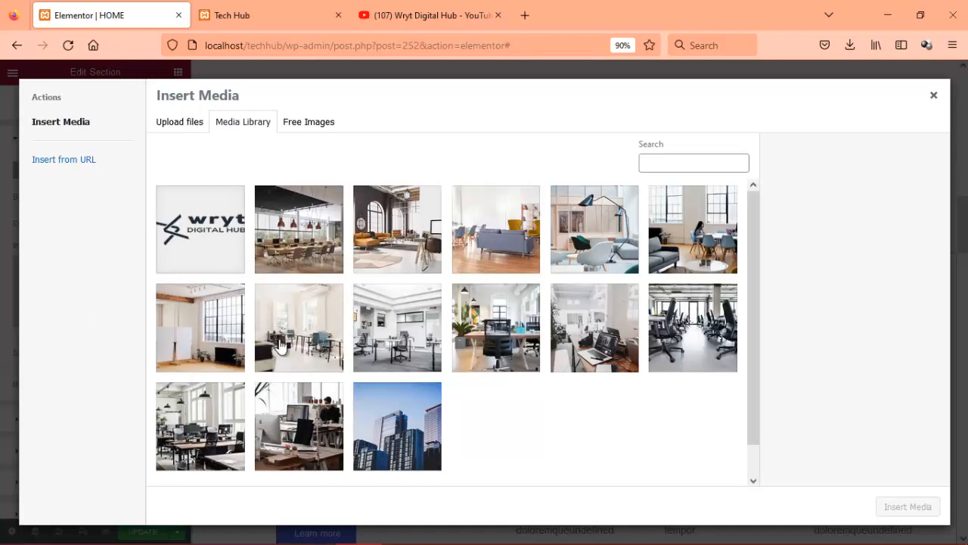
click(400, 322)
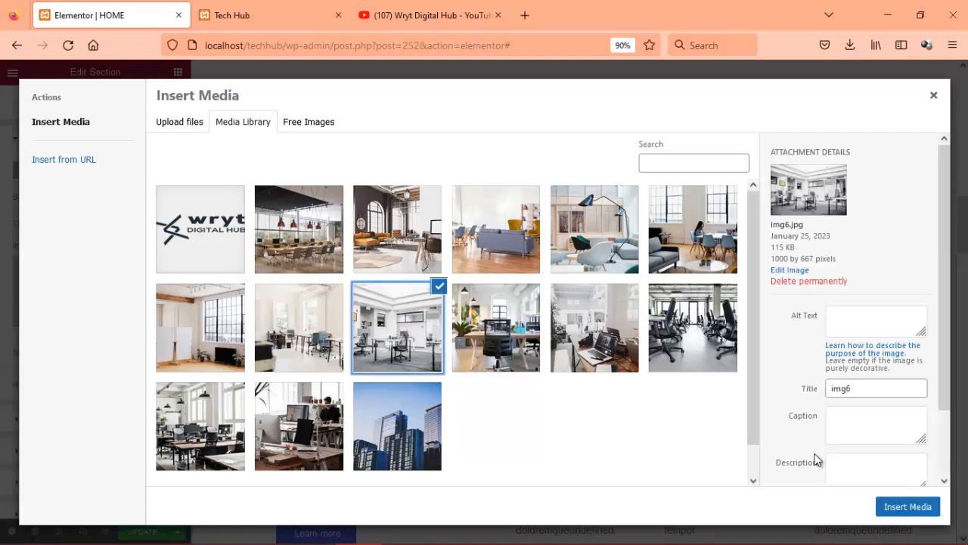
click(908, 507)
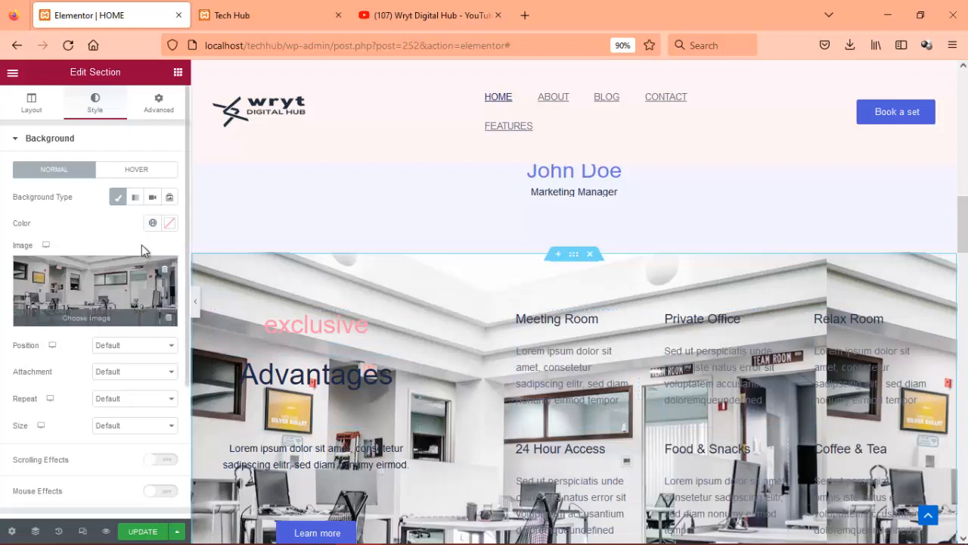
mouse_move(143, 275)
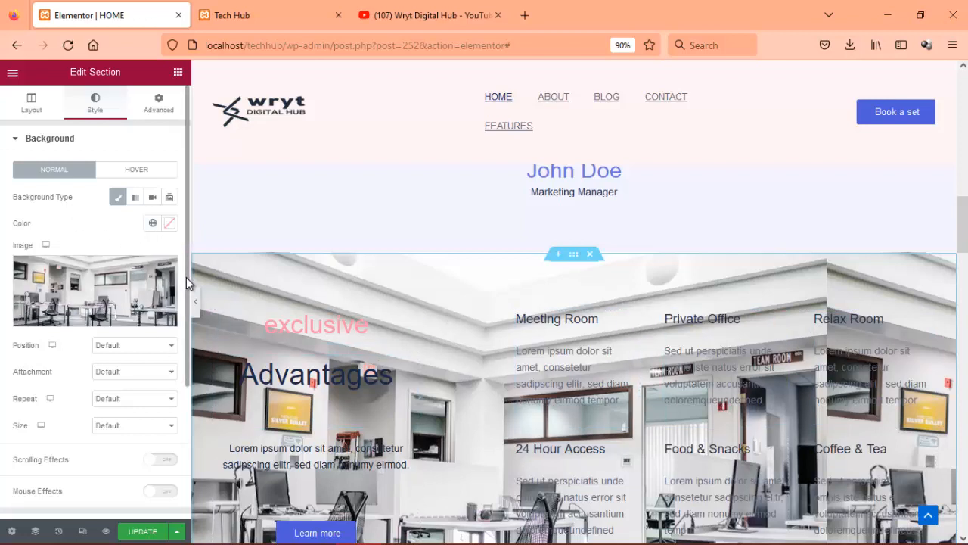
- Add a classic background overlay to the Advantages section with colour #ECE6E6 and opacity 1
drag(186, 277, 187, 341)
scroll(101, 411, down, 1)
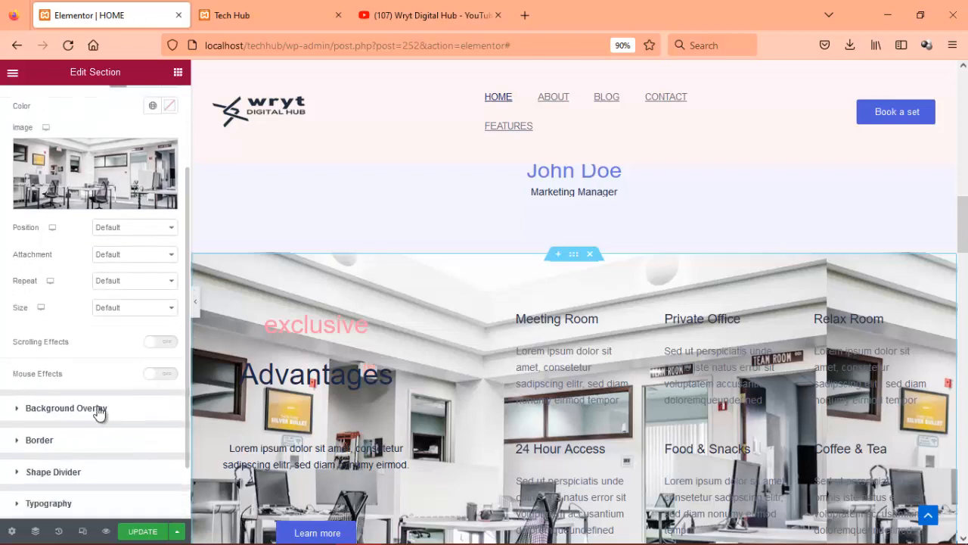
click(97, 410)
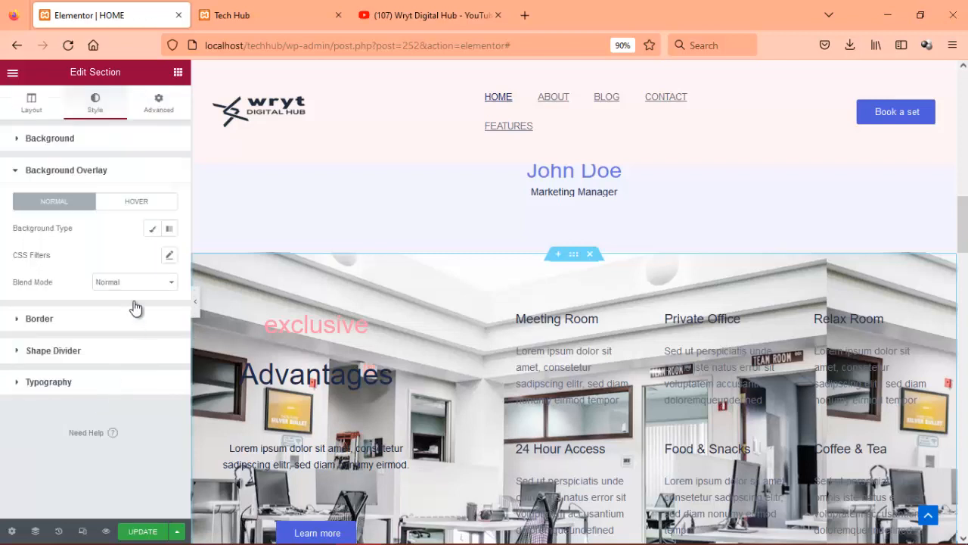
click(152, 228)
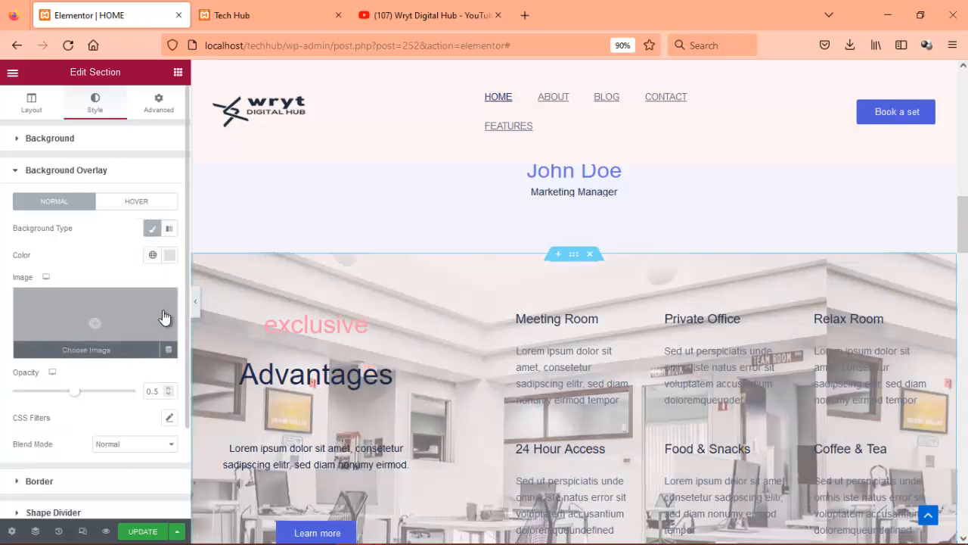
click(171, 258)
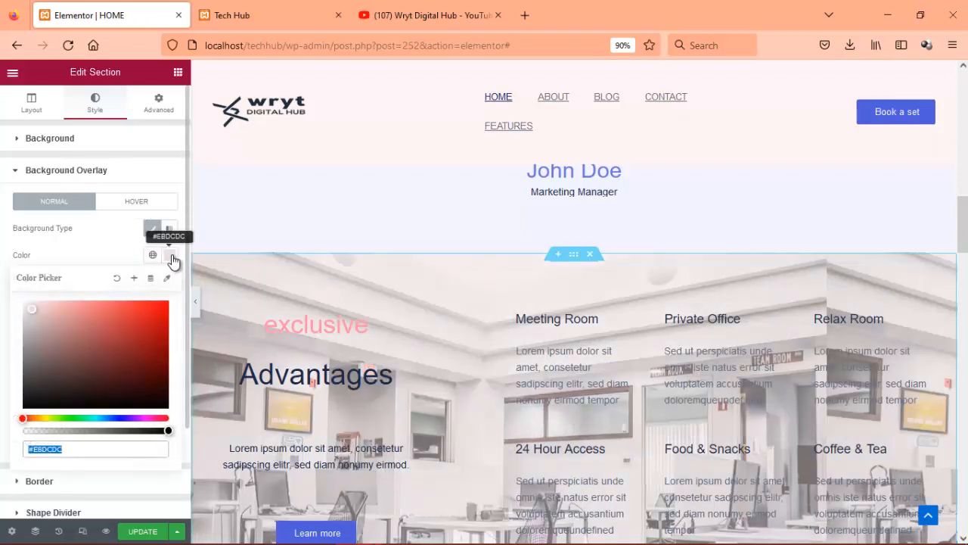
click(28, 309)
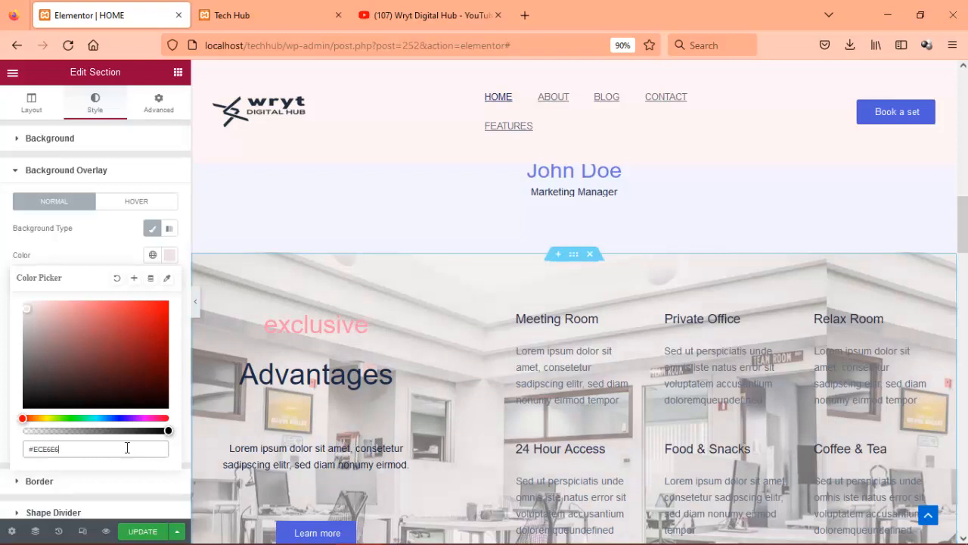
scroll(182, 323, down, 3)
click(182, 323)
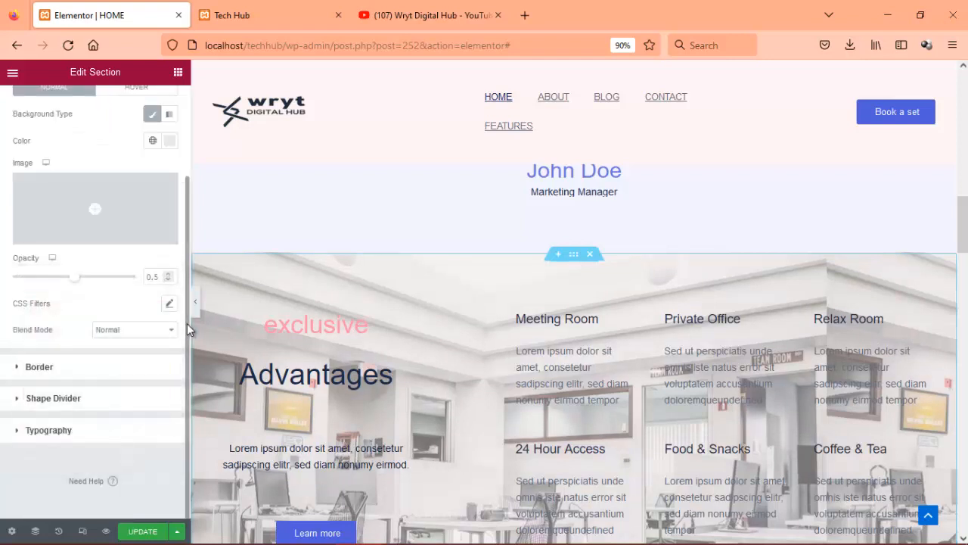
drag(79, 286, 144, 292)
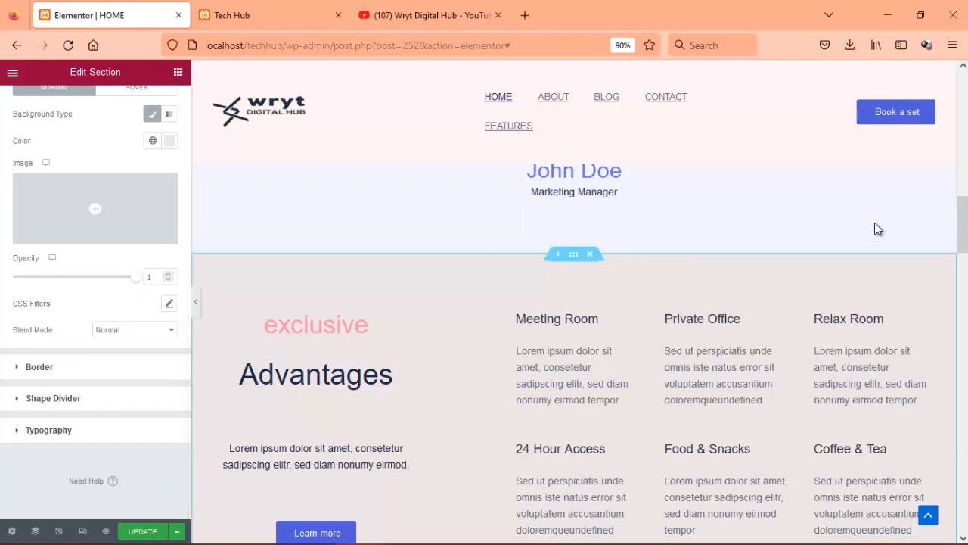
- Review how the Advantages section's overlay looks against the neighbouring sections, from the client testimonials up to the hero
scroll(963, 239, down, 3)
scroll(963, 239, up, 4)
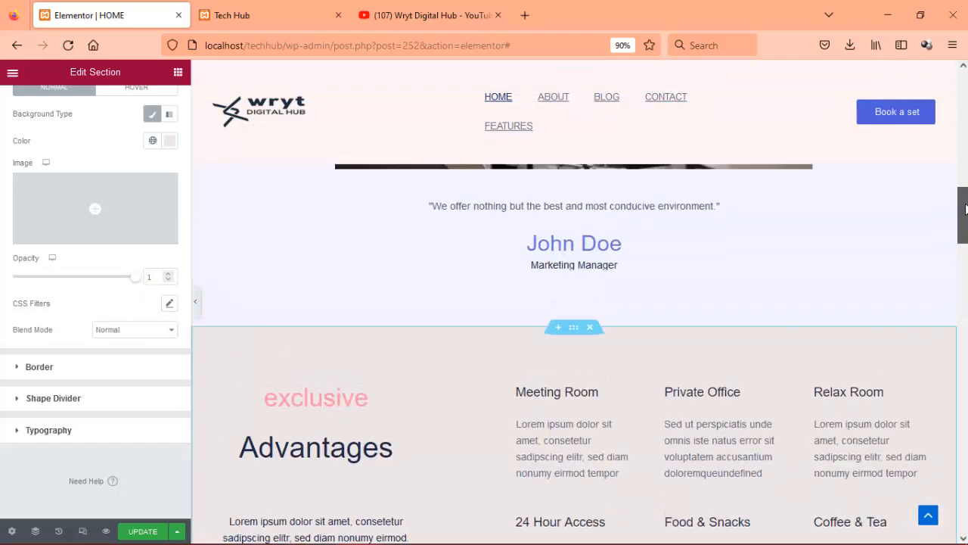
scroll(963, 239, down, 4)
scroll(963, 239, up, 4)
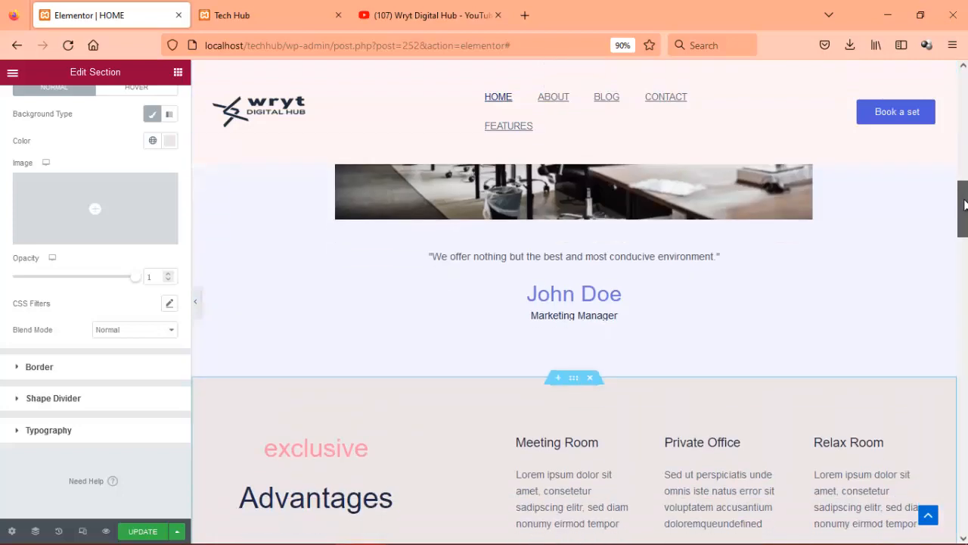
scroll(963, 239, down, 4)
scroll(958, 227, down, 4)
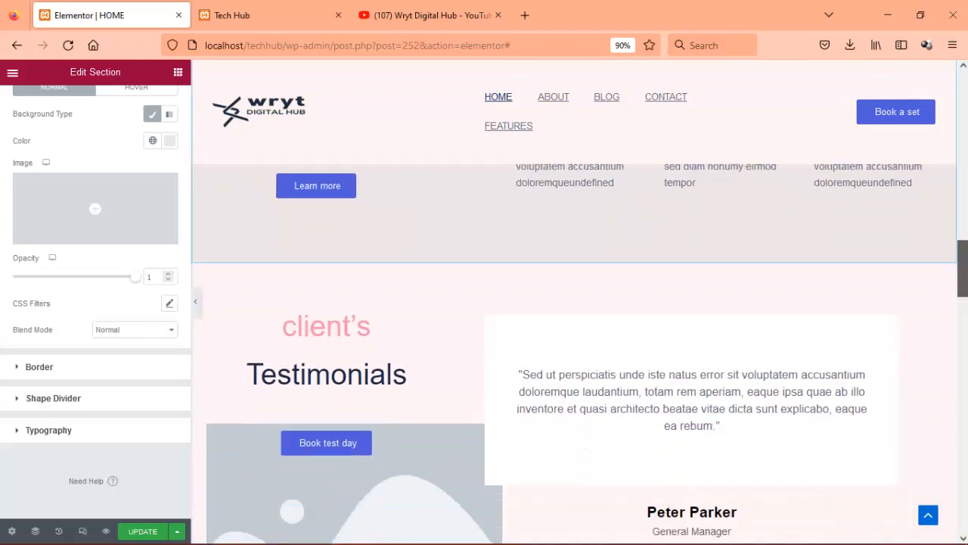
scroll(954, 187, up, 5)
scroll(953, 188, up, 8)
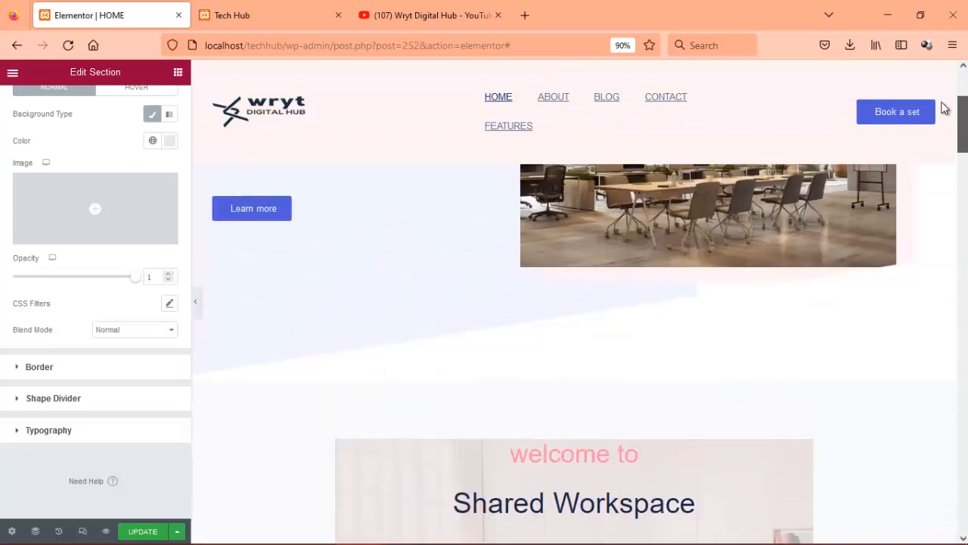
mouse_move(942, 103)
mouse_down()
mouse_move(941, 71)
mouse_move(943, 89)
mouse_up()
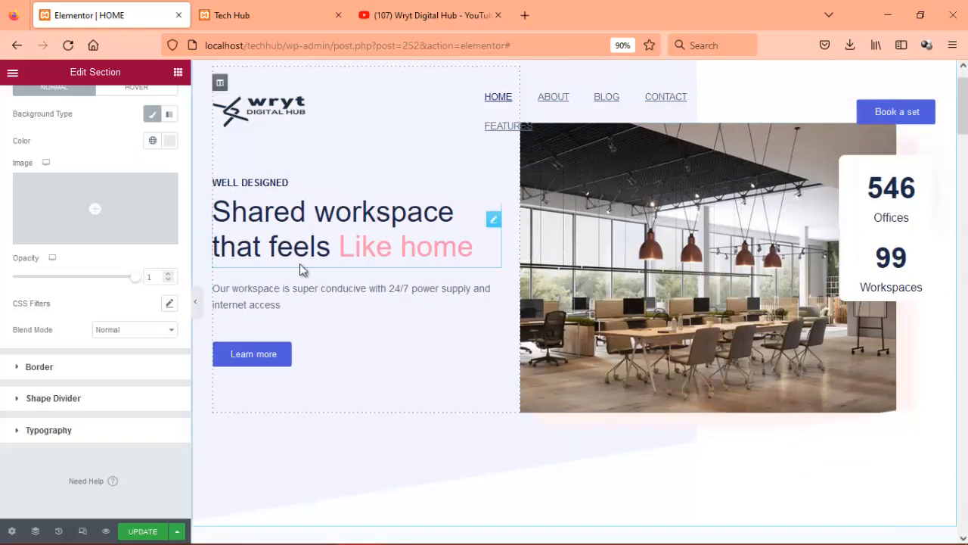
- Try the Fade In entrance animation on the hero's "Shared workspace that feels Like home" headline, and set it to Fade In Left
click(260, 182)
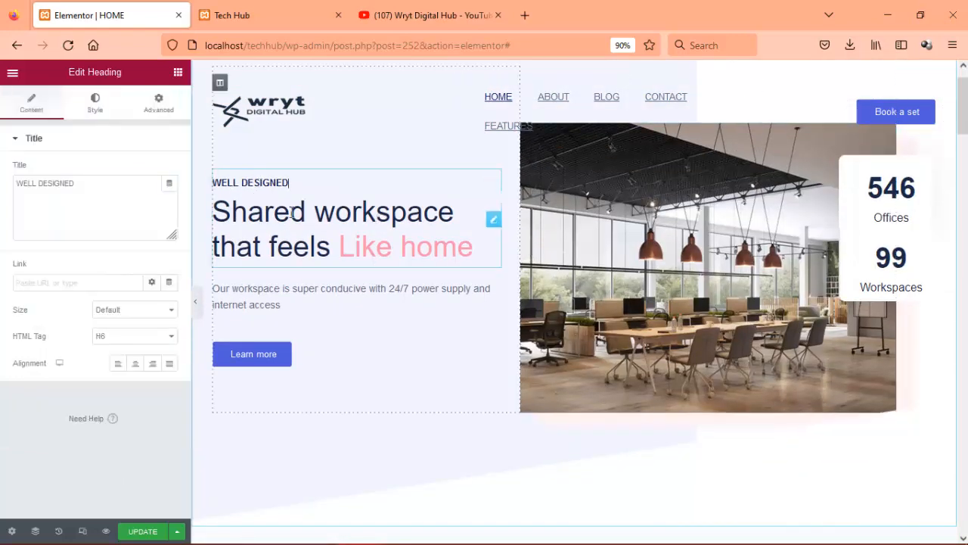
click(292, 212)
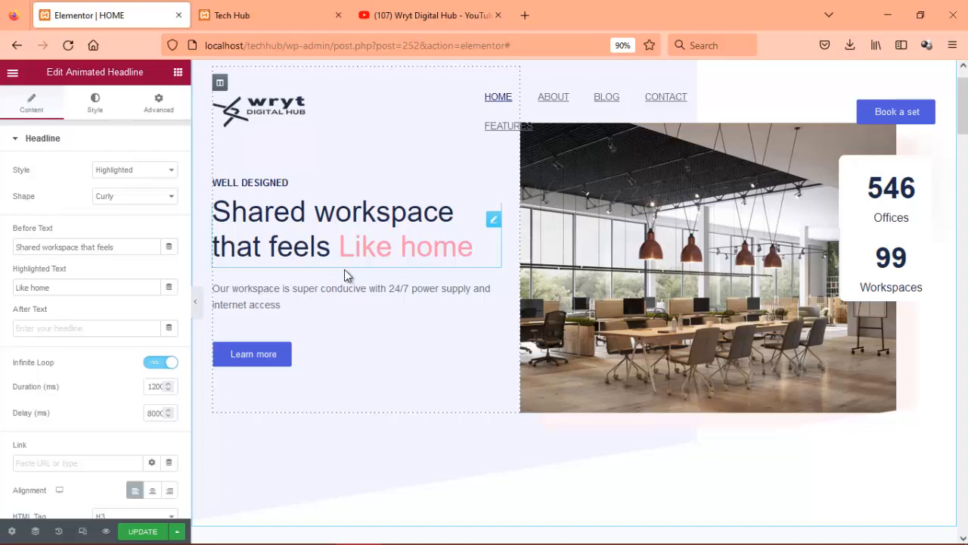
click(100, 112)
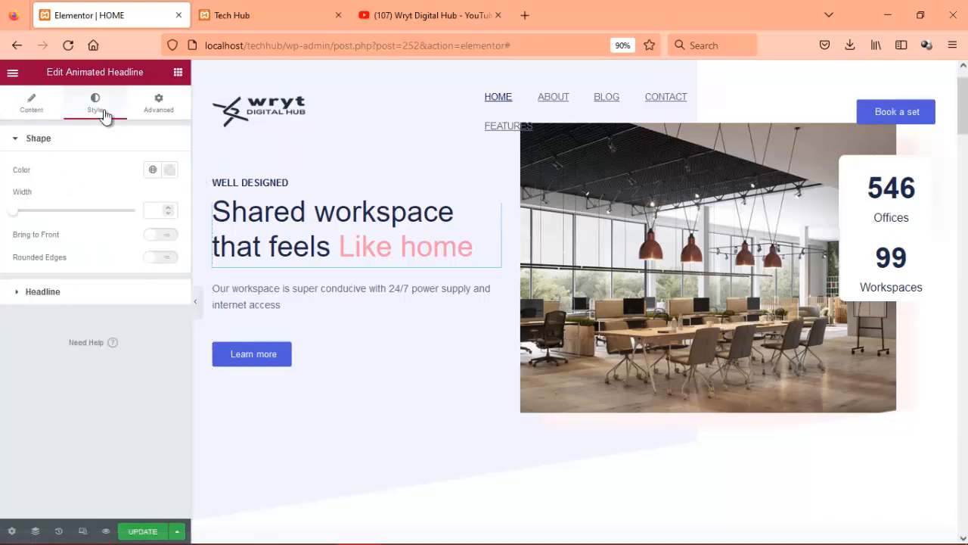
click(156, 110)
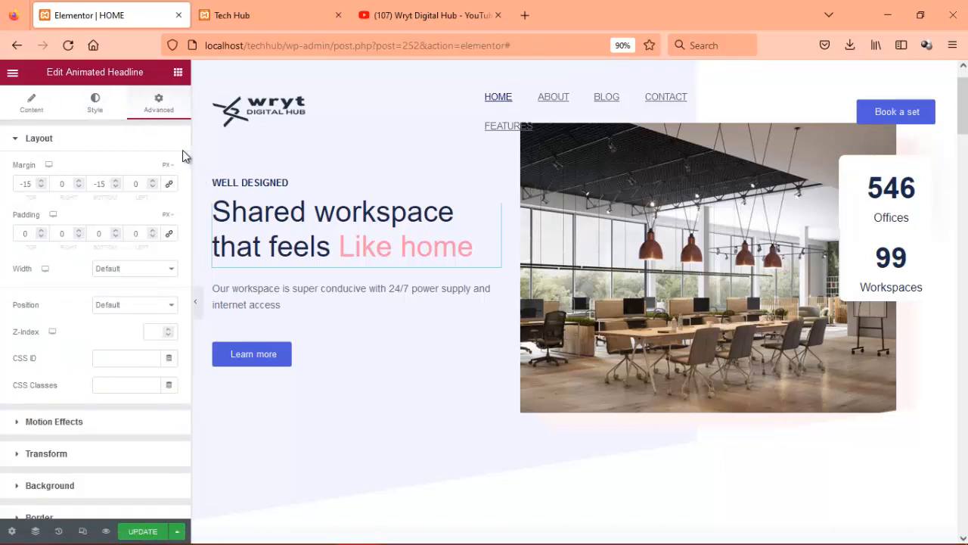
scroll(187, 174, down, 3)
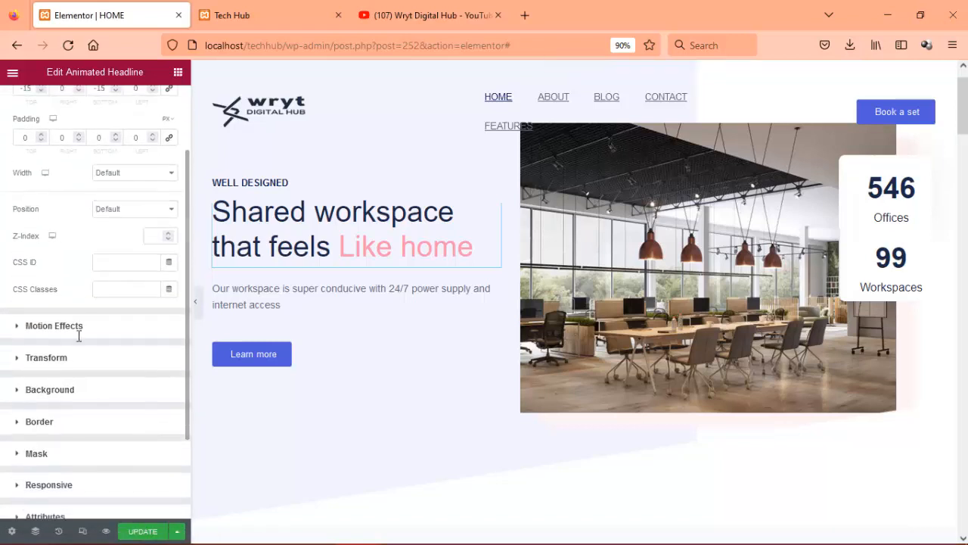
click(13, 326)
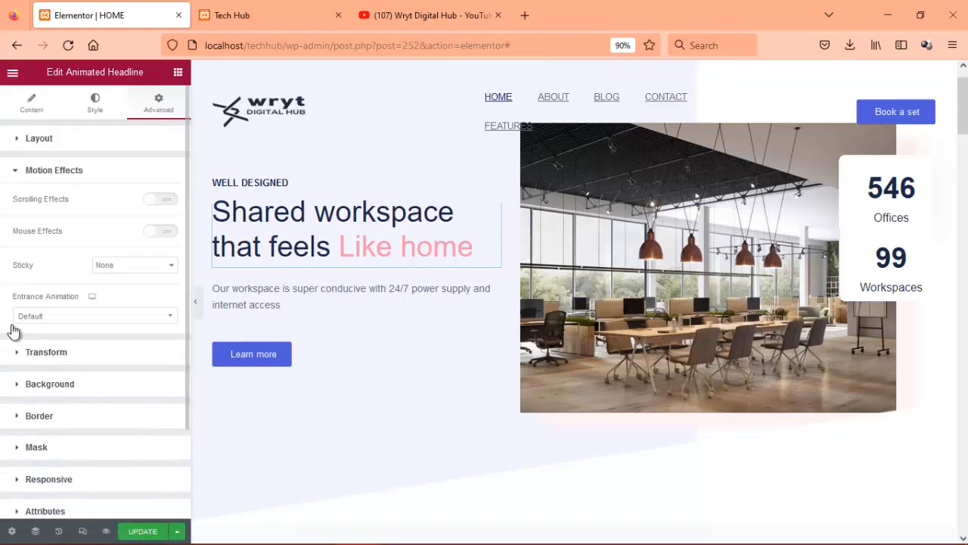
click(68, 318)
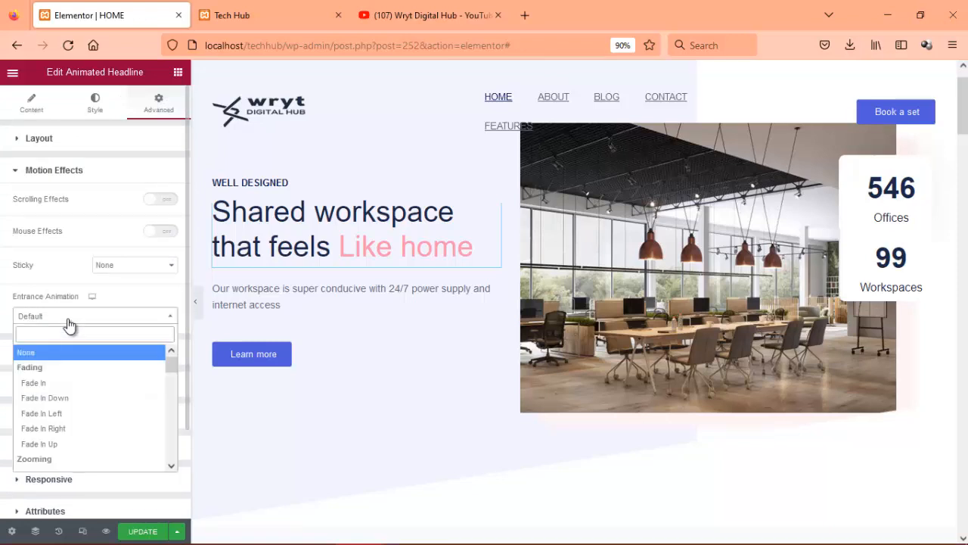
click(50, 386)
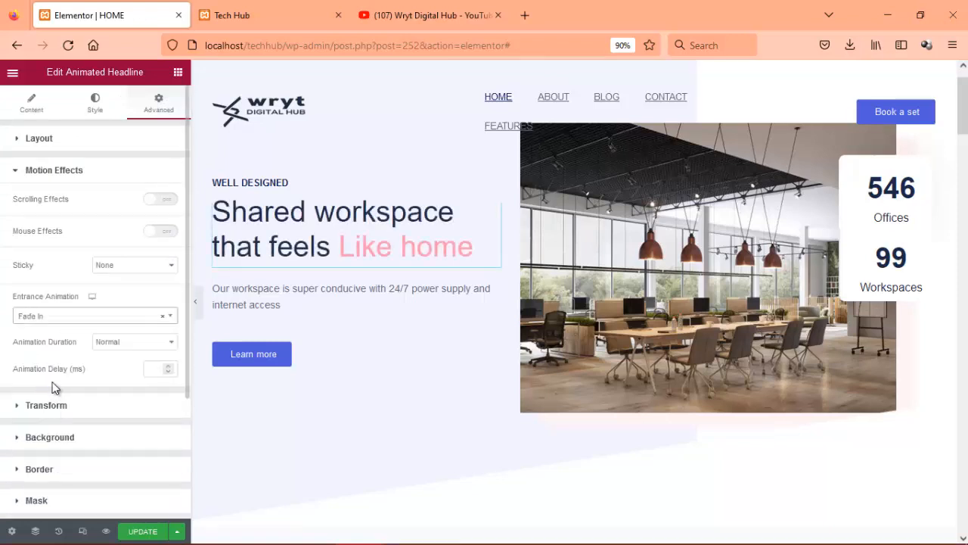
click(139, 323)
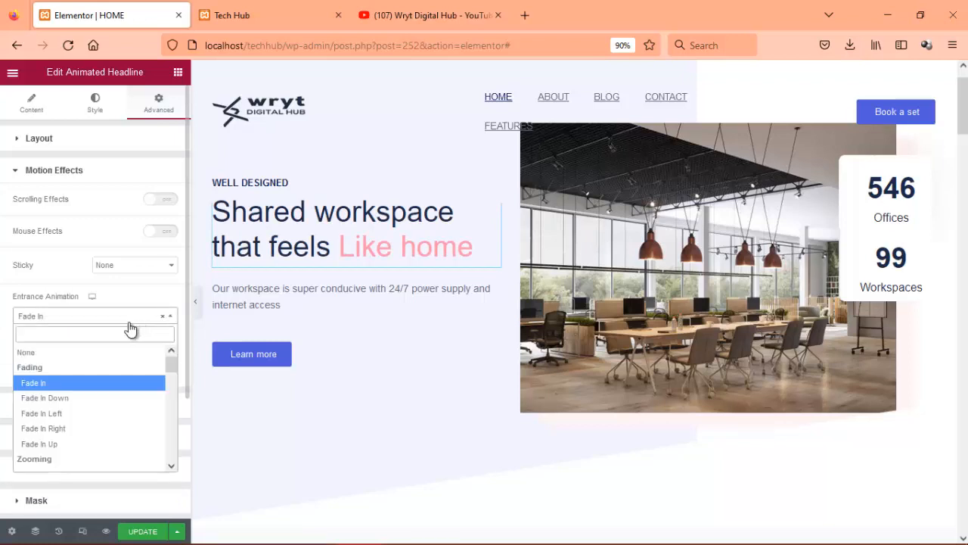
click(63, 421)
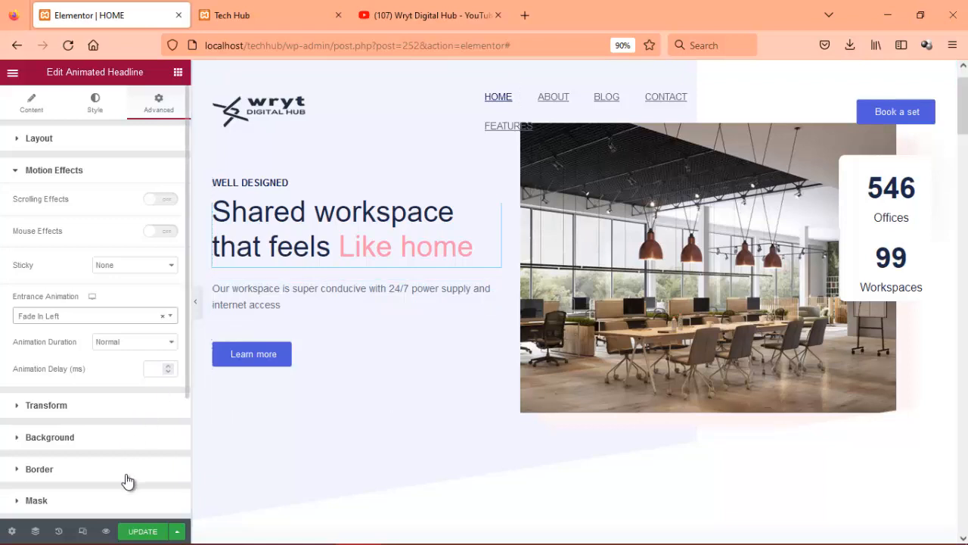
- Set the entrance animation of the hero's workspace description paragraph to Fade In Left
click(287, 295)
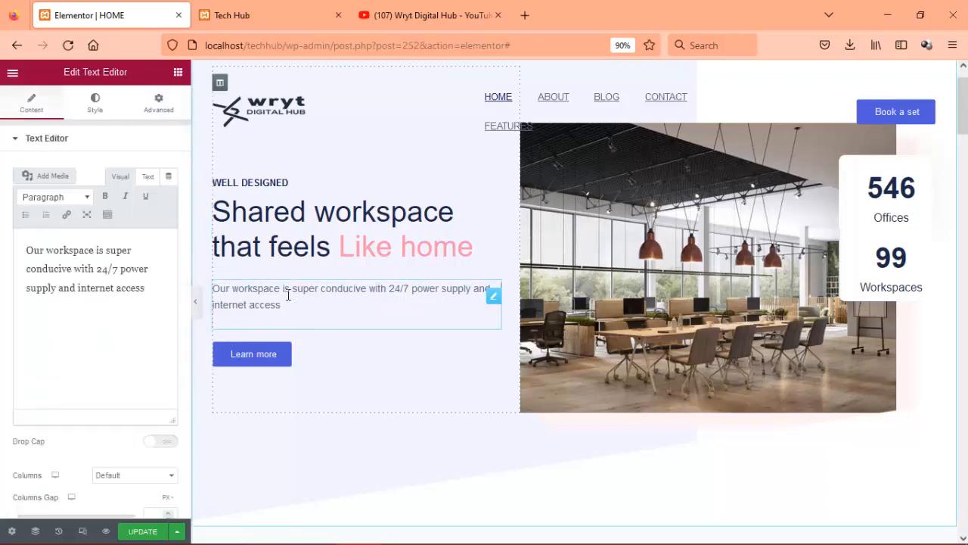
click(158, 113)
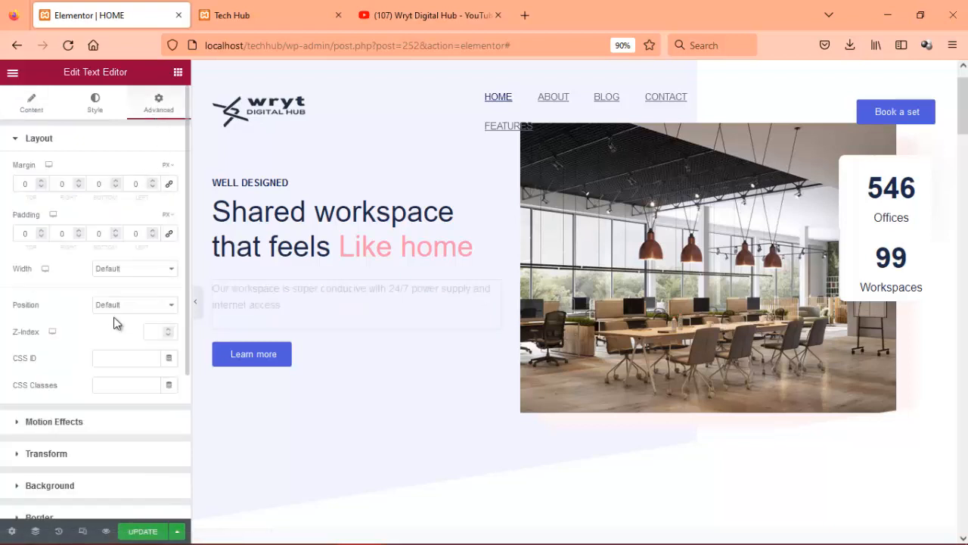
click(68, 425)
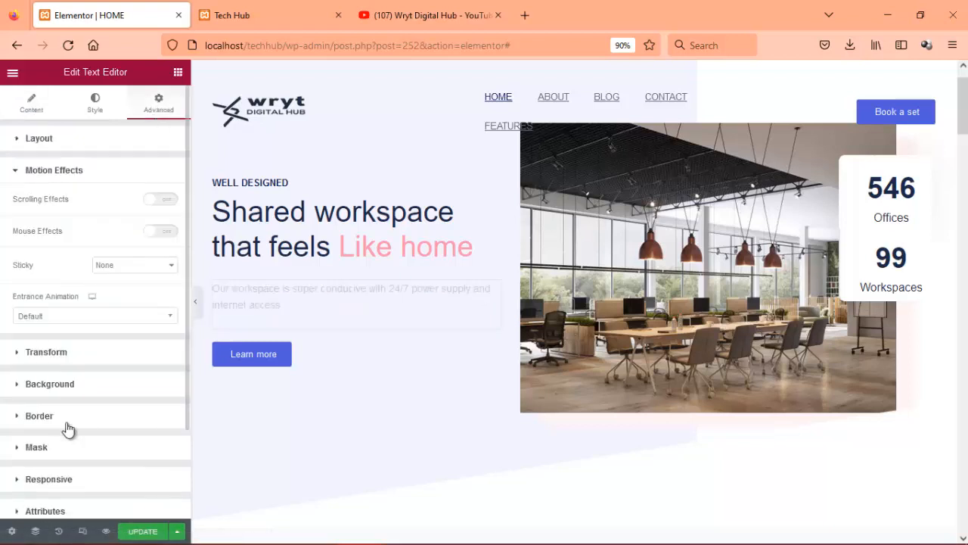
click(85, 324)
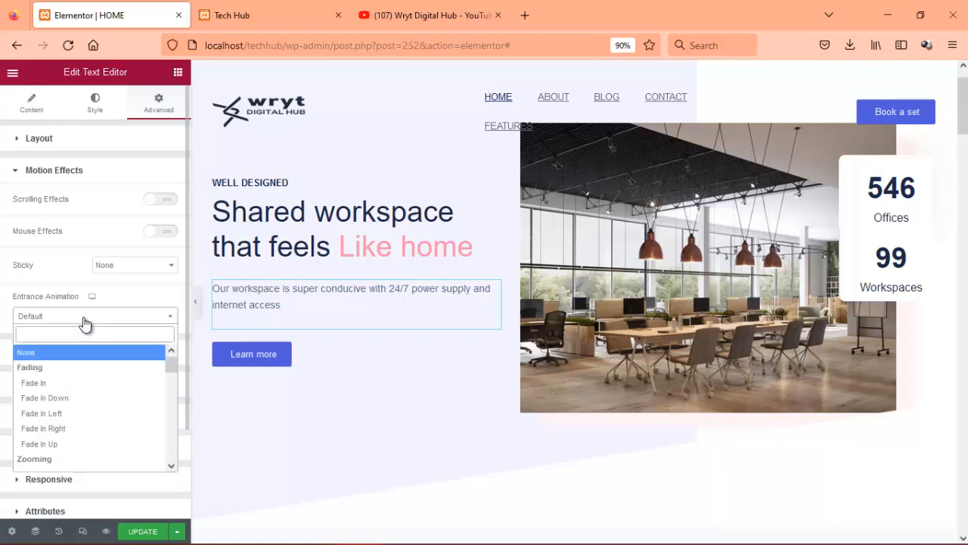
click(67, 413)
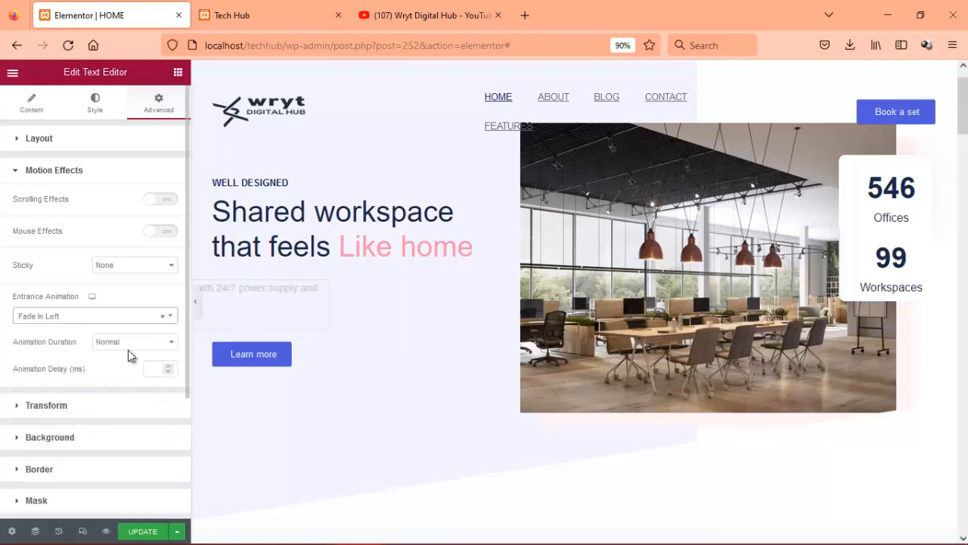
- Set the entrance animation of the hero's "WELL DESIGNED" heading to Fade In Left
click(265, 182)
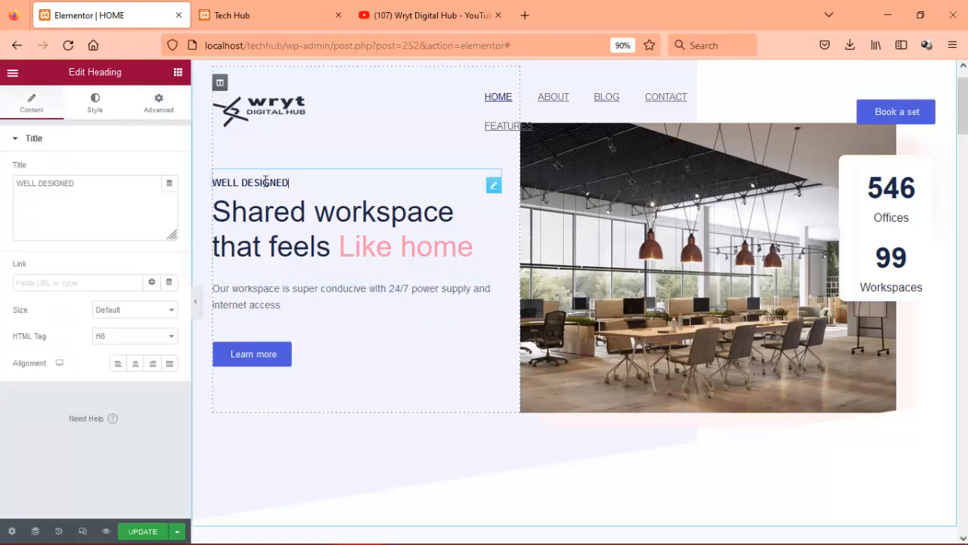
click(160, 114)
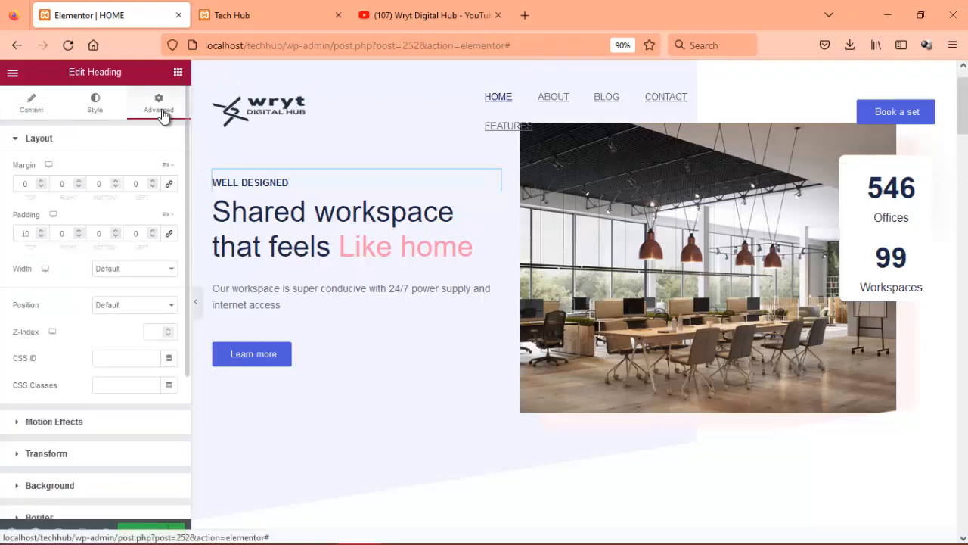
click(53, 428)
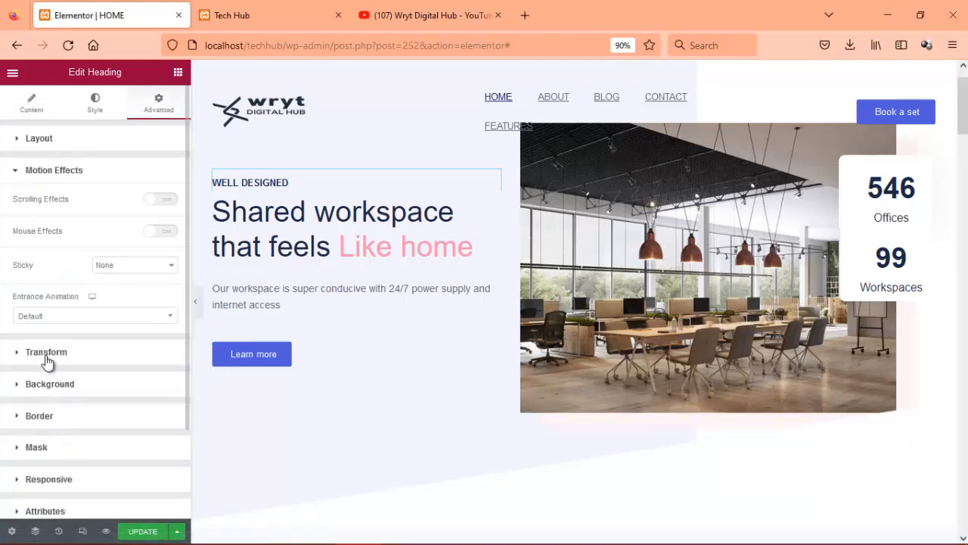
click(76, 318)
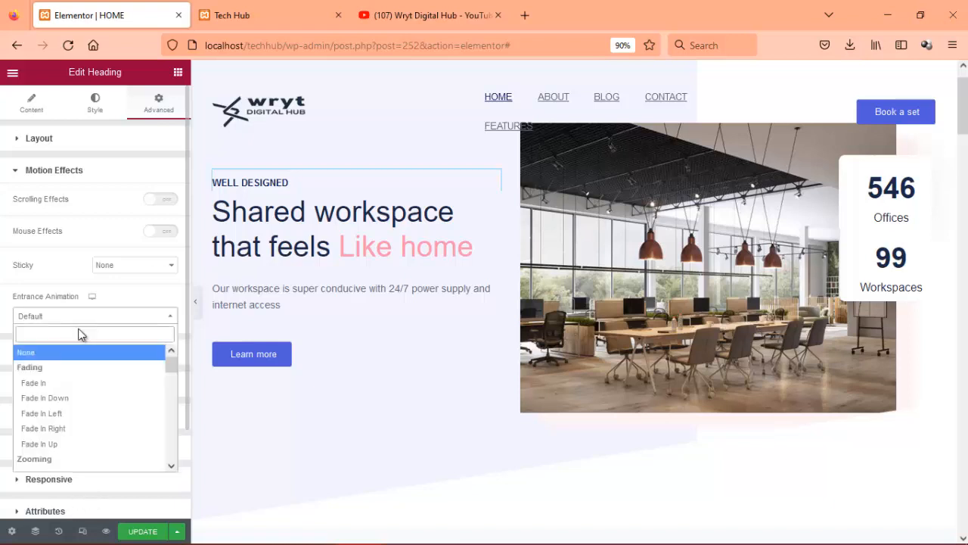
click(48, 415)
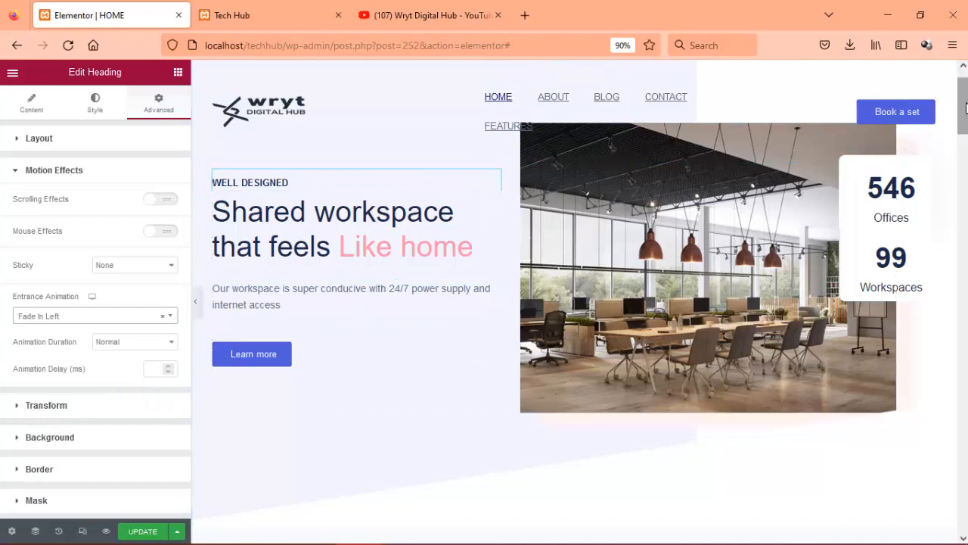
mouse_move(966, 107)
mouse_down()
mouse_move(965, 168)
mouse_move(966, 109)
mouse_up()
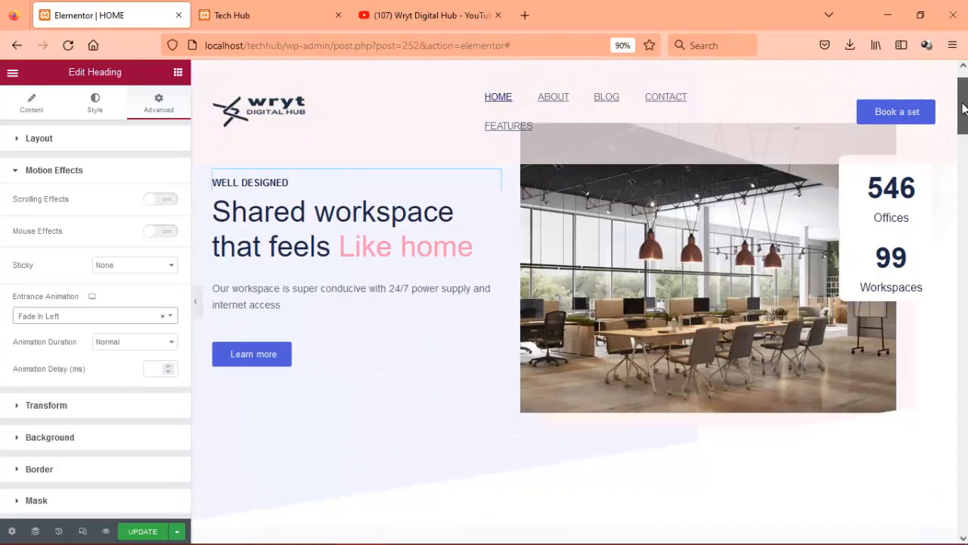
- Set the entrance animation of the hero's "Learn more" button to Fade In Left and update the page
click(288, 368)
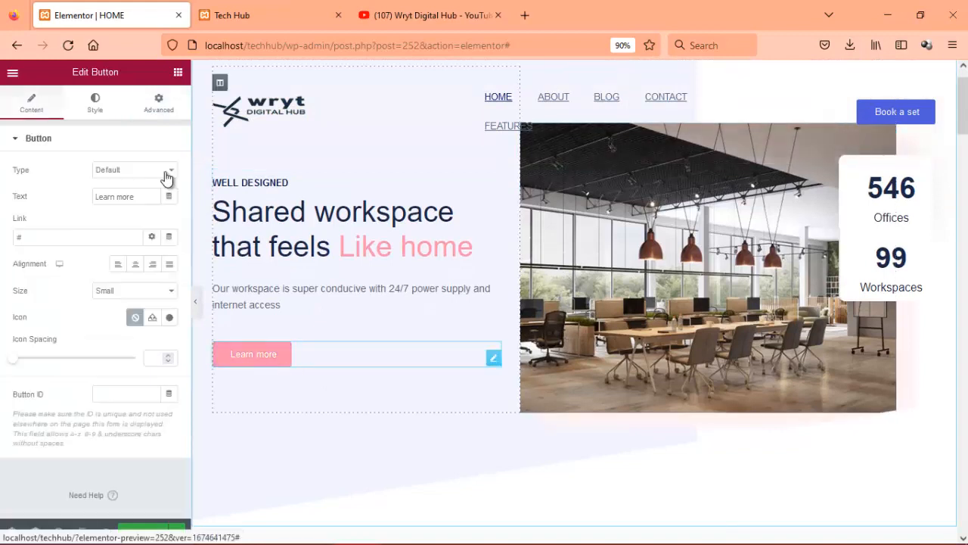
click(160, 115)
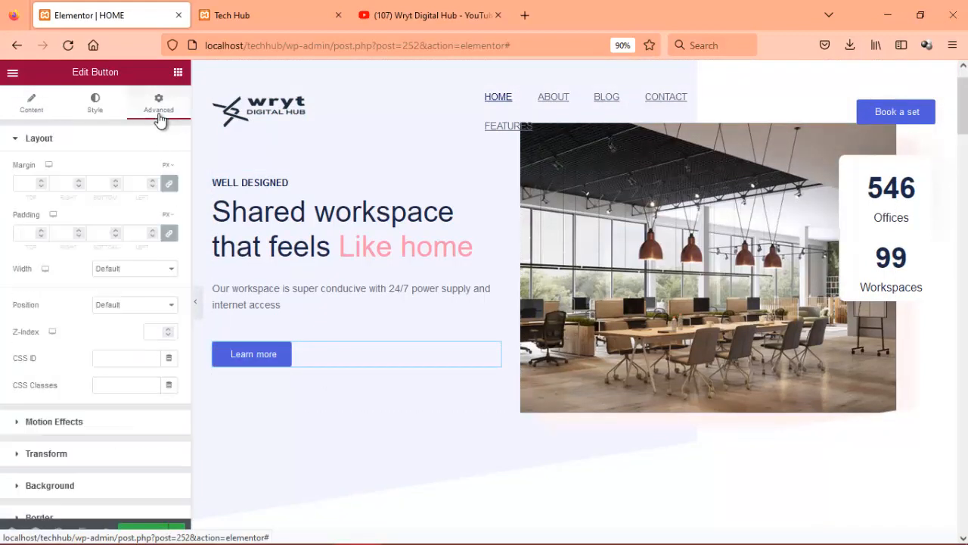
click(97, 425)
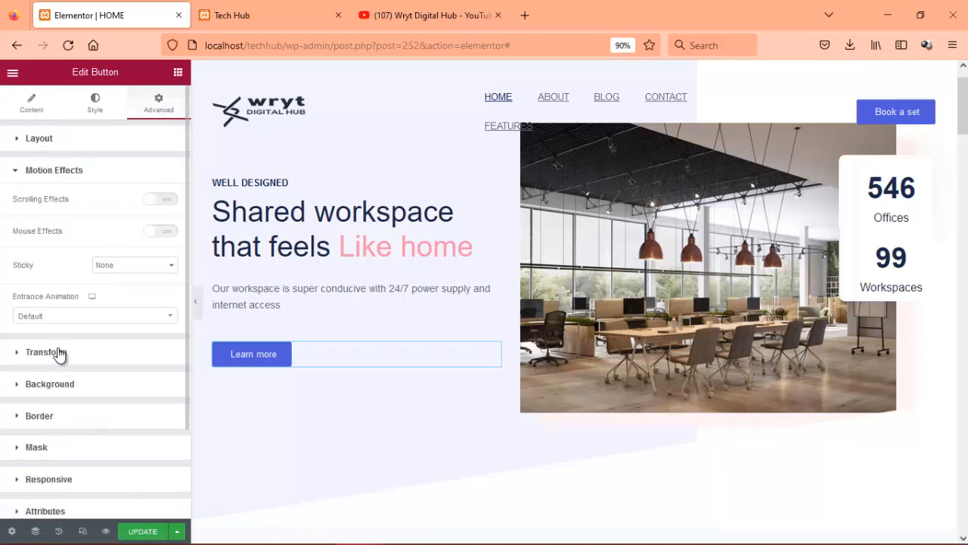
click(62, 318)
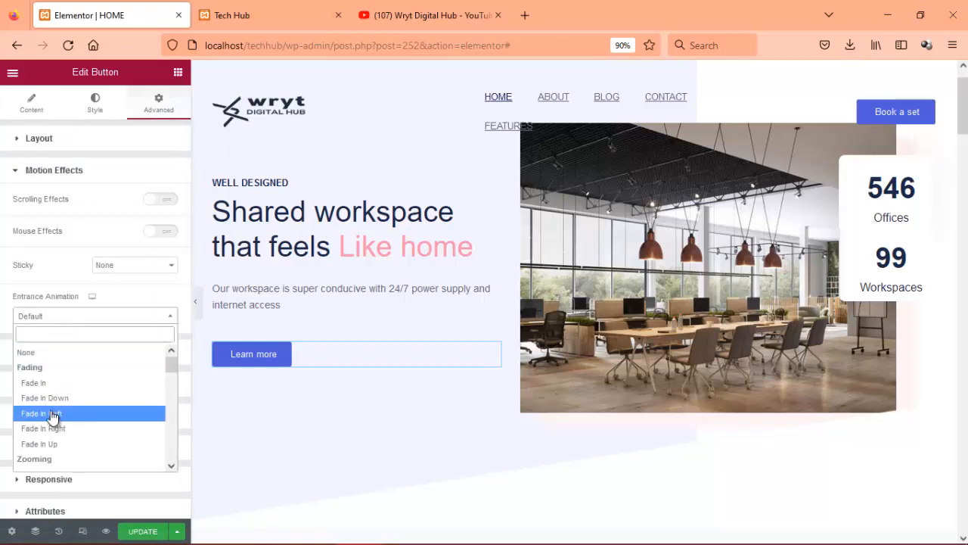
click(53, 417)
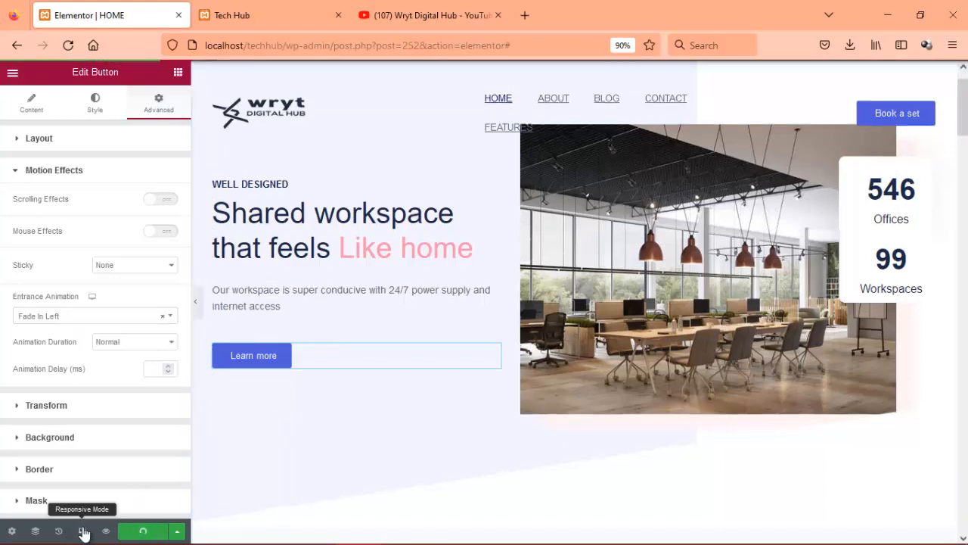
- Preview the page in the mobile layout and inspect the style and content settings of the "WELL DESIGNED" heading
click(84, 533)
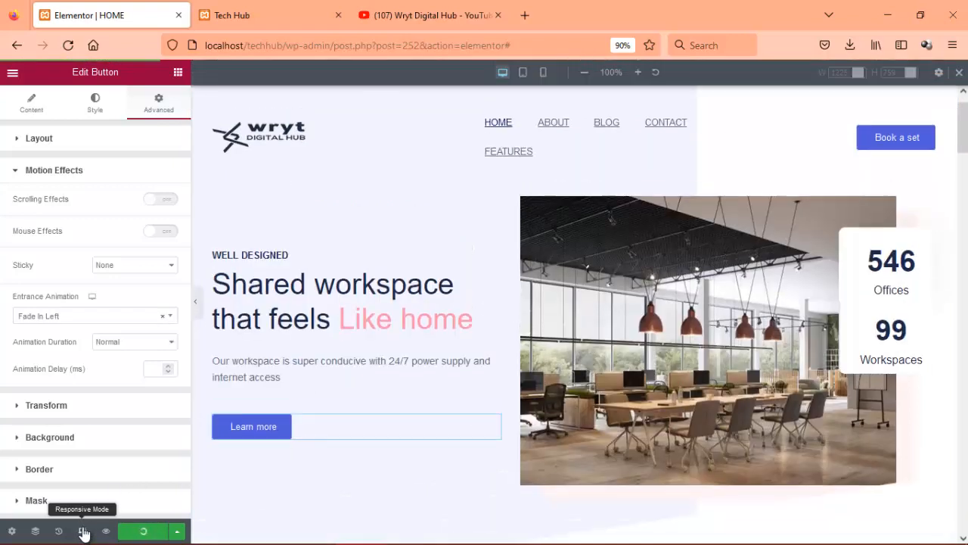
click(545, 74)
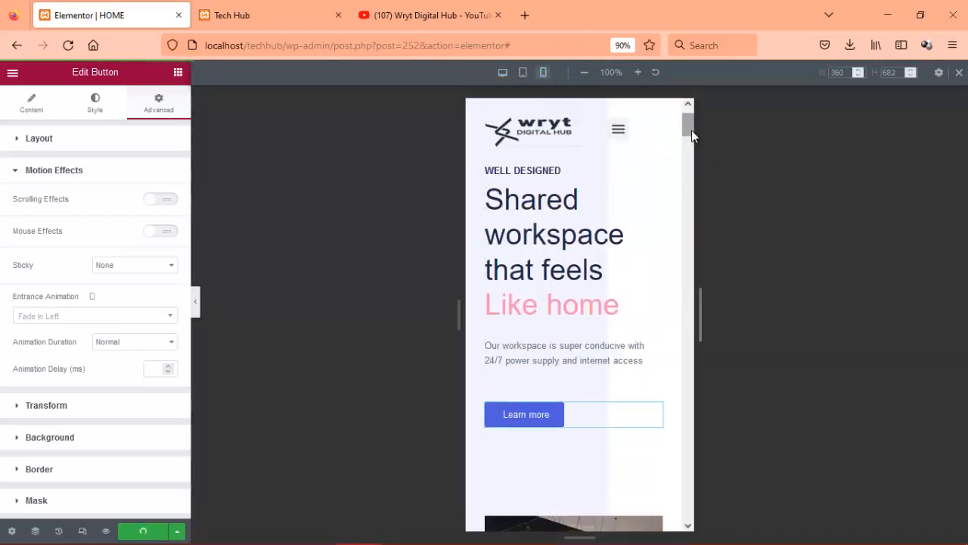
mouse_move(690, 129)
mouse_down()
mouse_move(689, 177)
mouse_move(681, 118)
mouse_up()
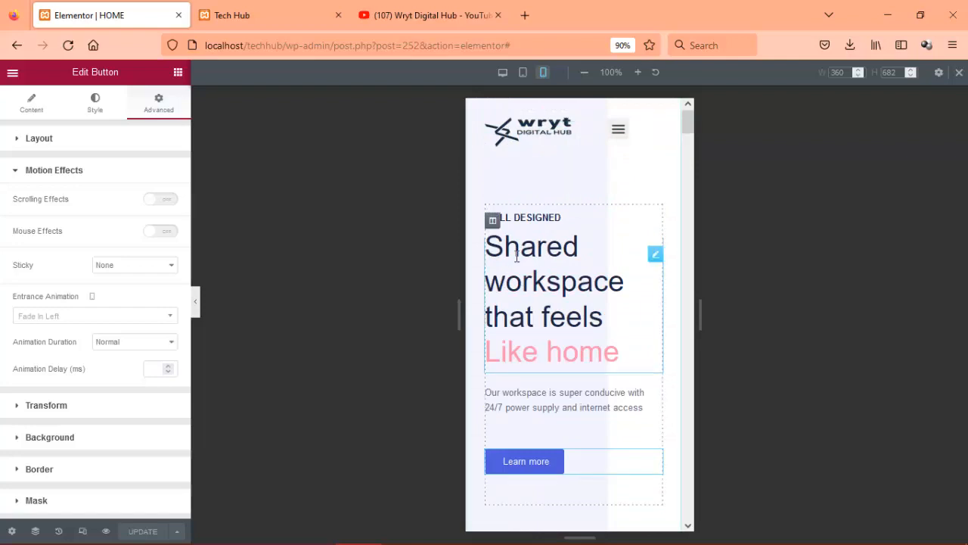
click(622, 216)
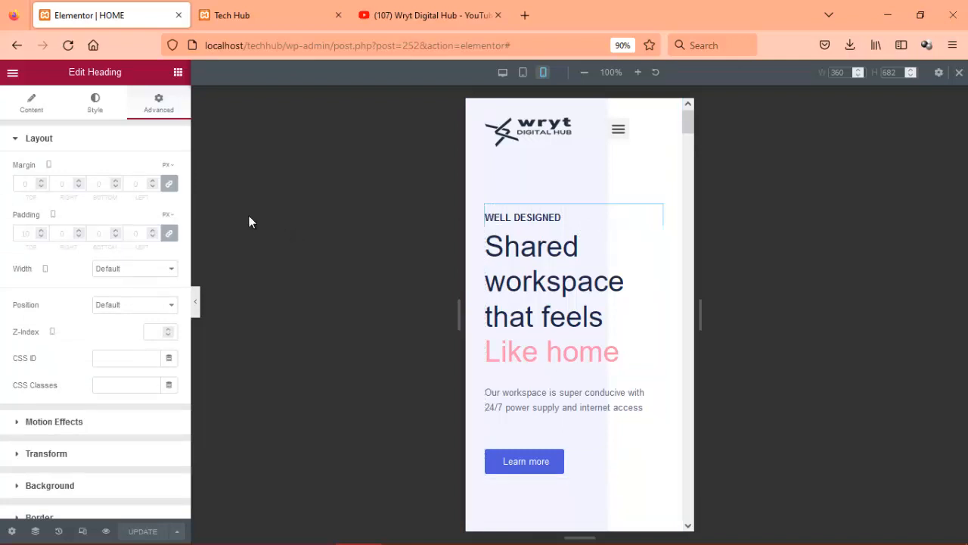
click(91, 109)
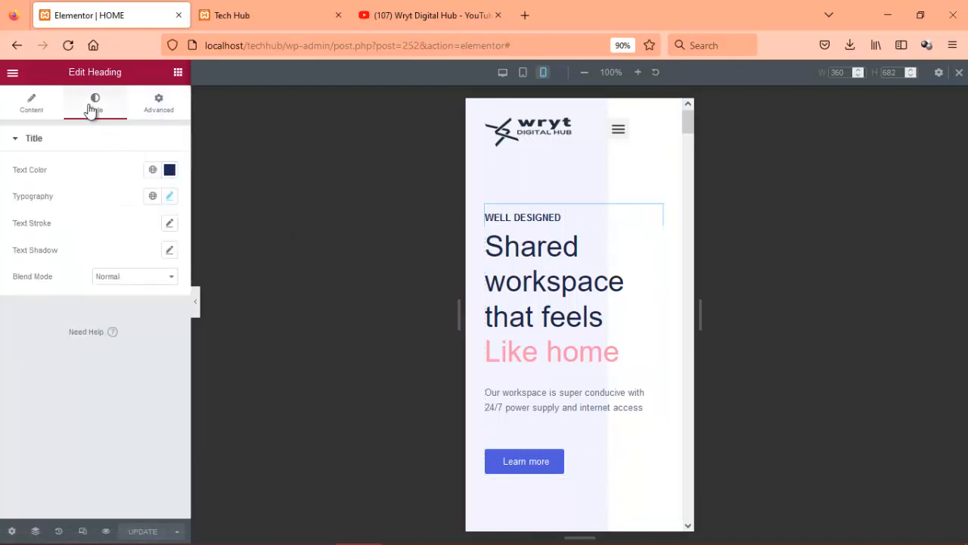
click(32, 104)
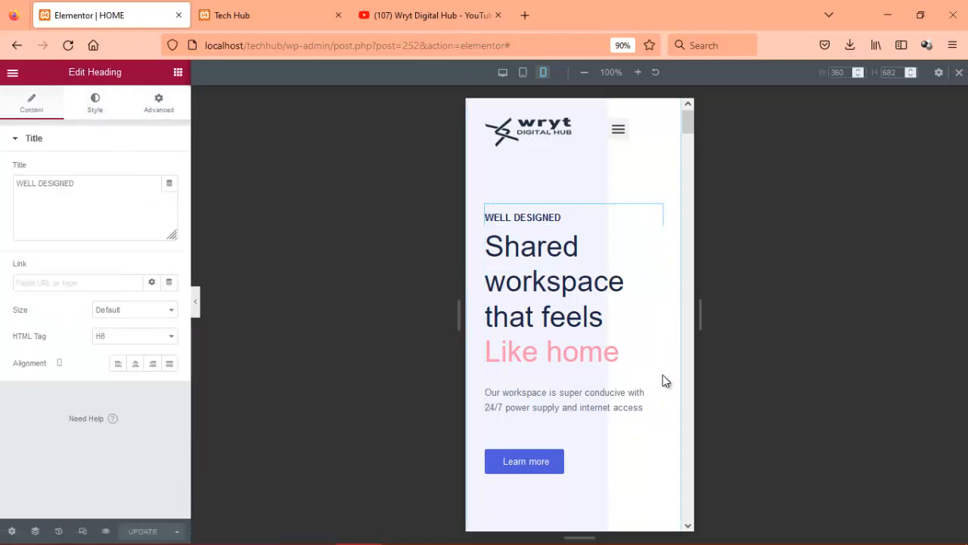
- Try img4.jpg as the classic background image of the hero's animated headline in the mobile layout, and remove it again
click(504, 343)
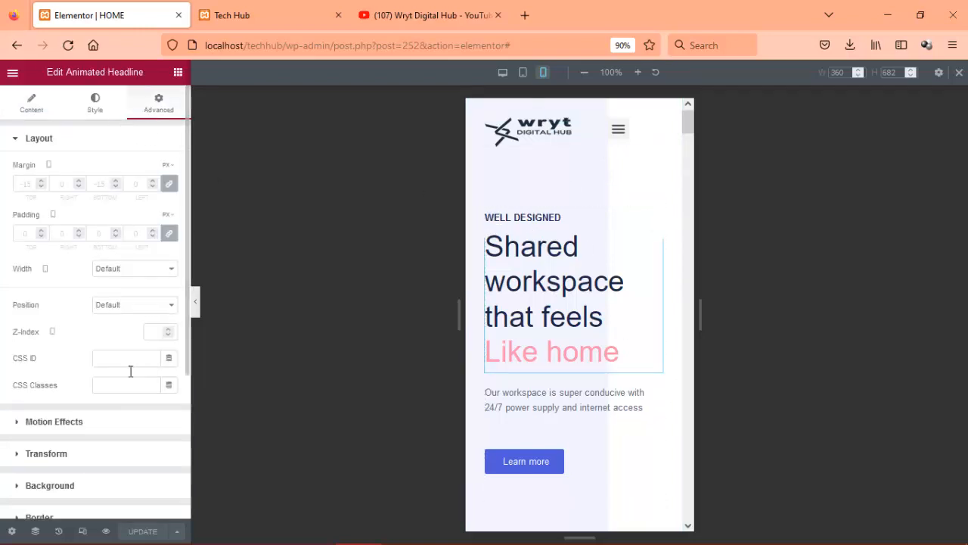
click(44, 486)
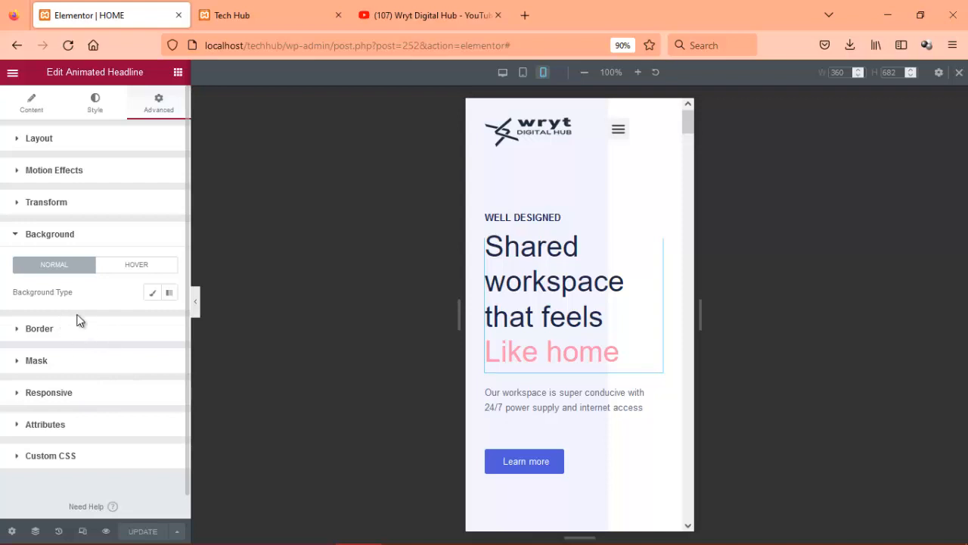
click(151, 296)
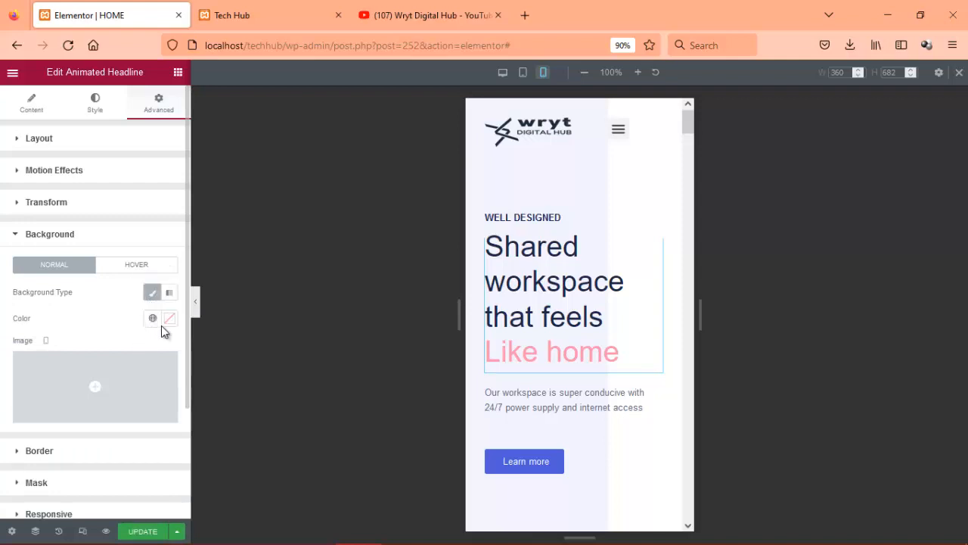
click(91, 414)
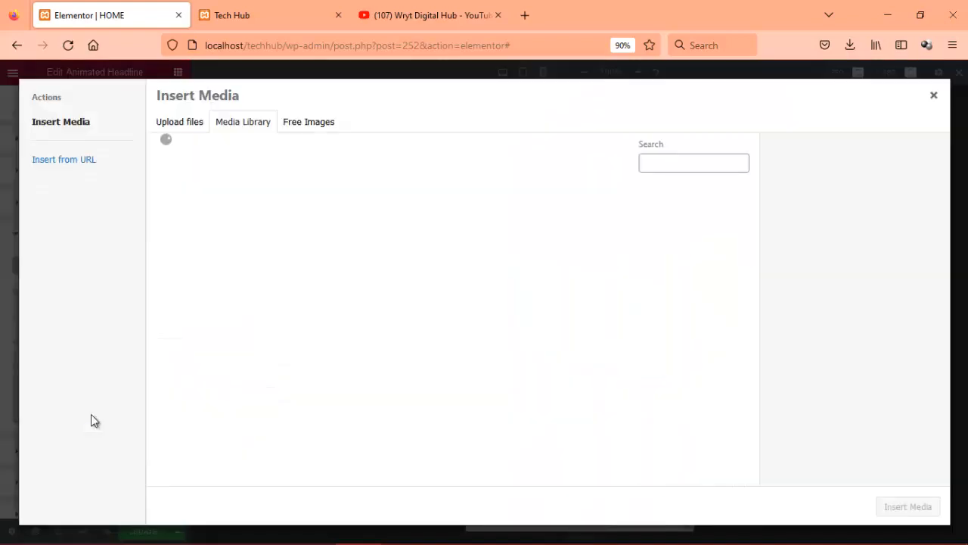
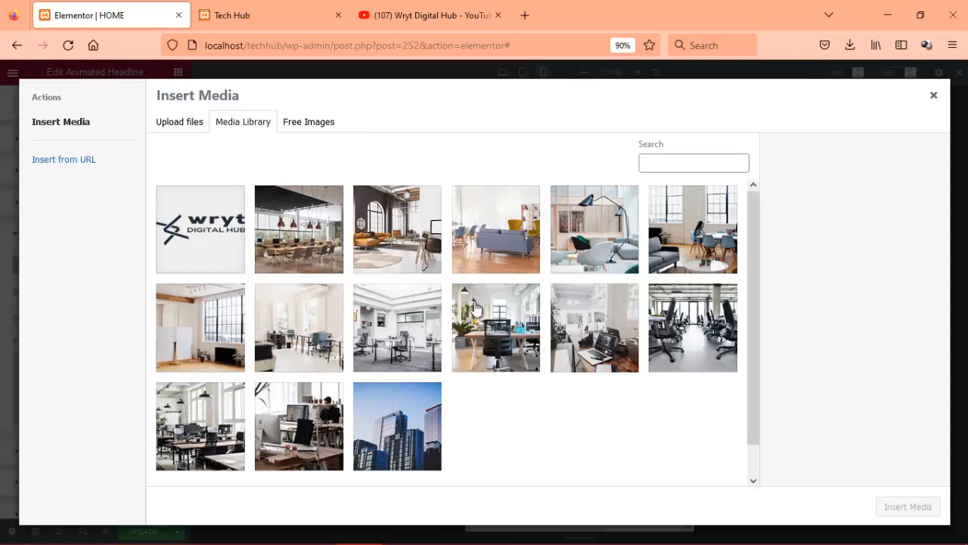
click(587, 312)
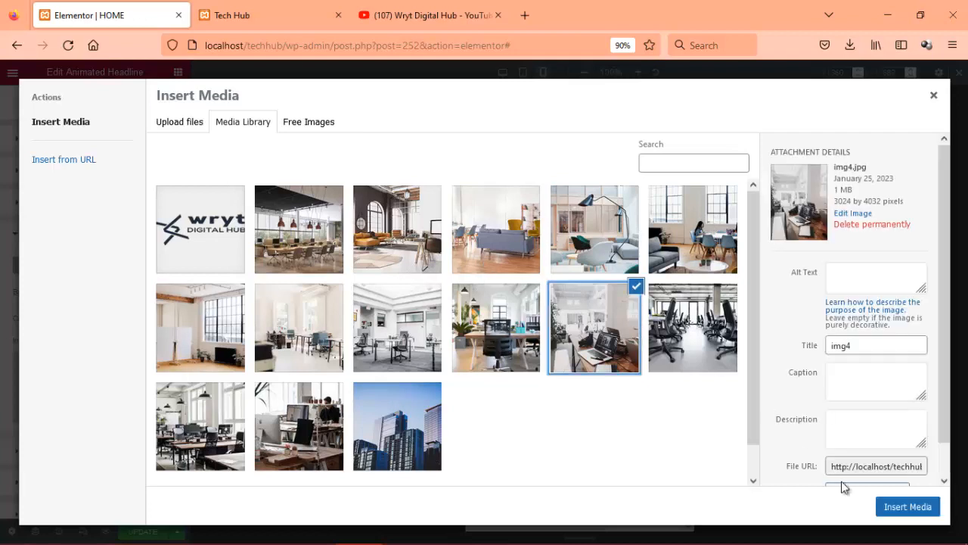
click(898, 504)
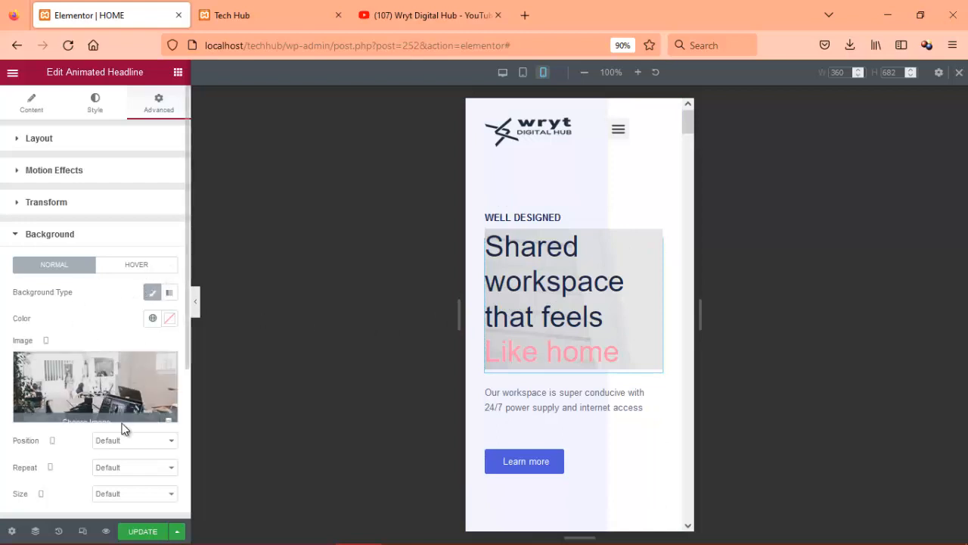
click(164, 372)
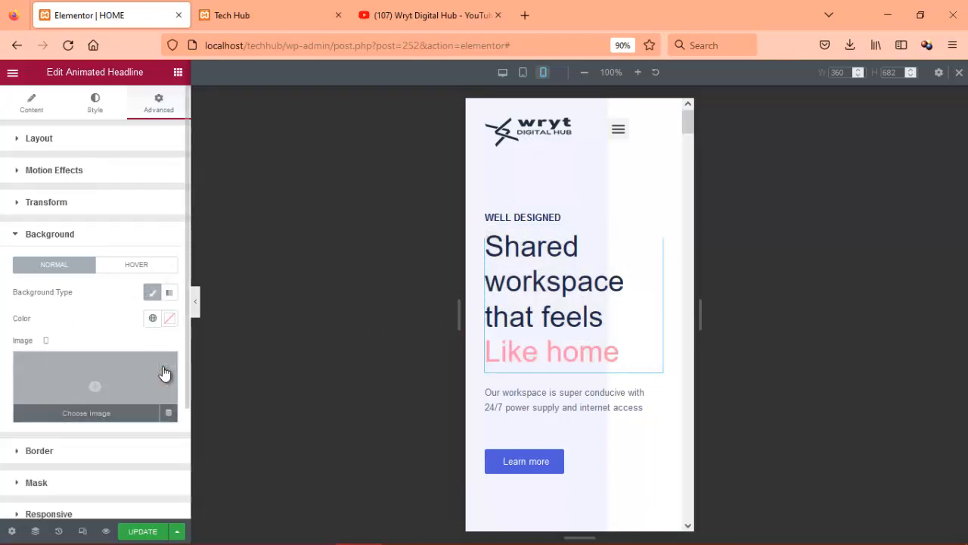
- Preview the hero section in the tablet layout and return to the desktop layout
click(523, 73)
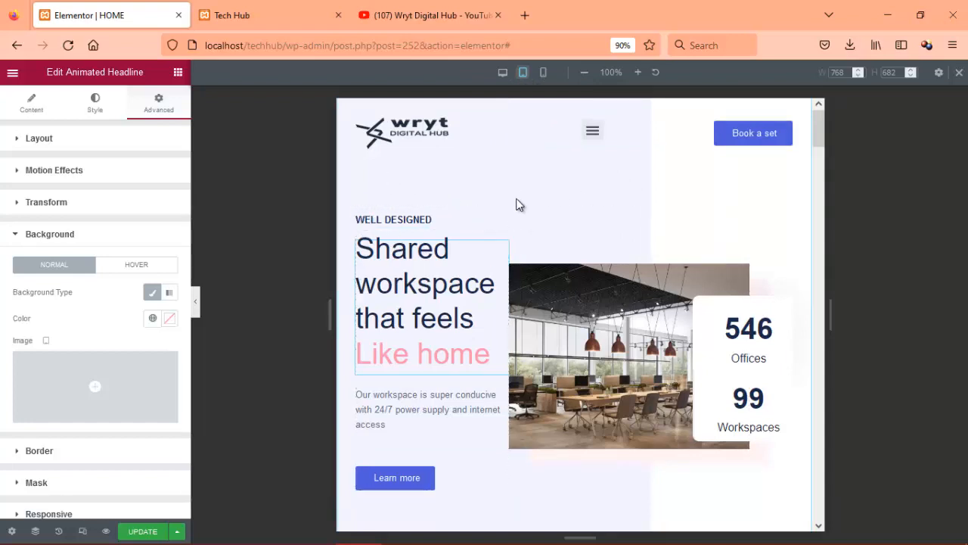
right_click(509, 238)
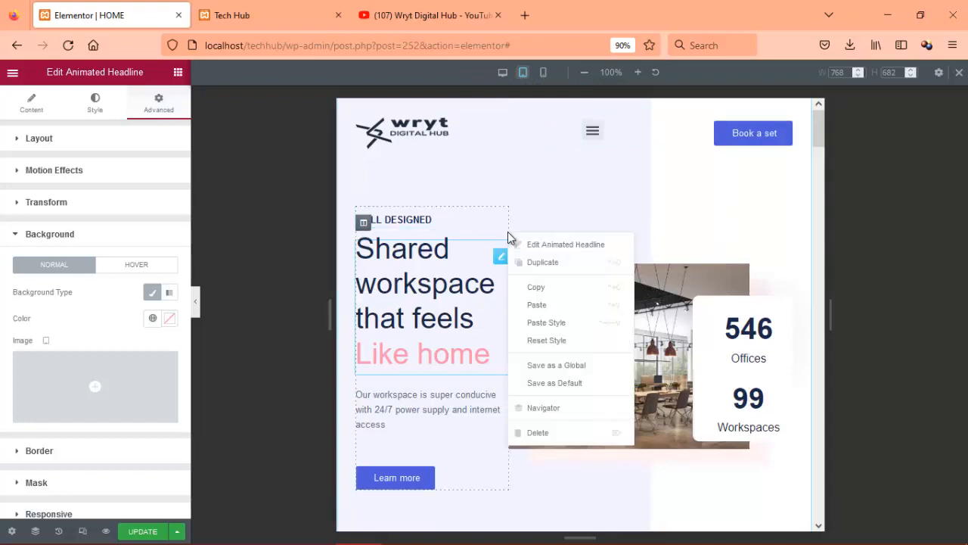
right_click(508, 248)
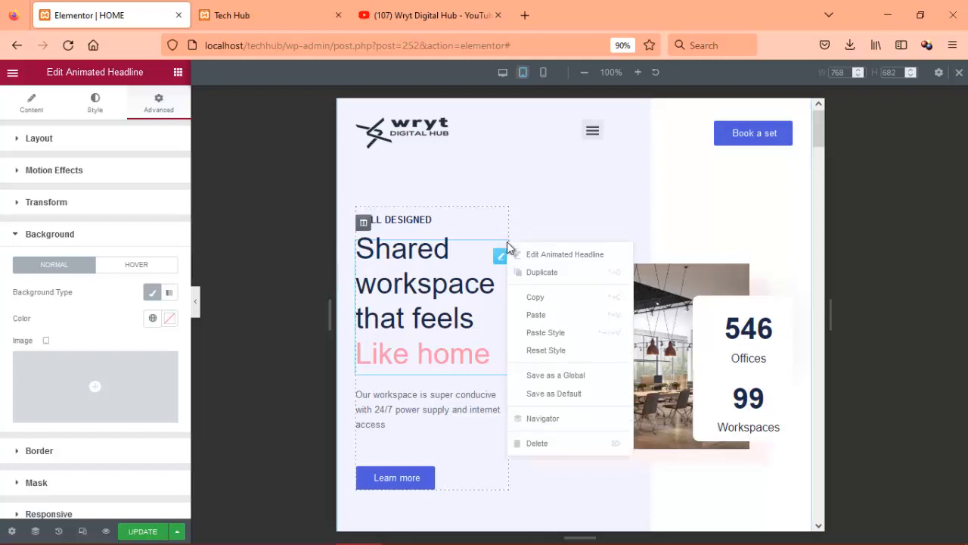
click(500, 76)
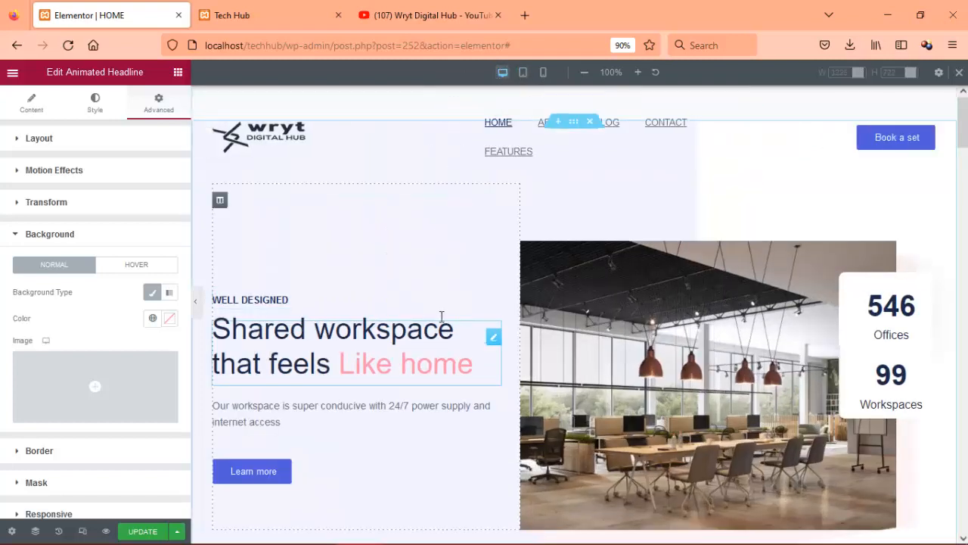
- Set img12.jpg as the classic background image of the hero column containing the "Shared workspace that feels Like home" headline
right_click(435, 197)
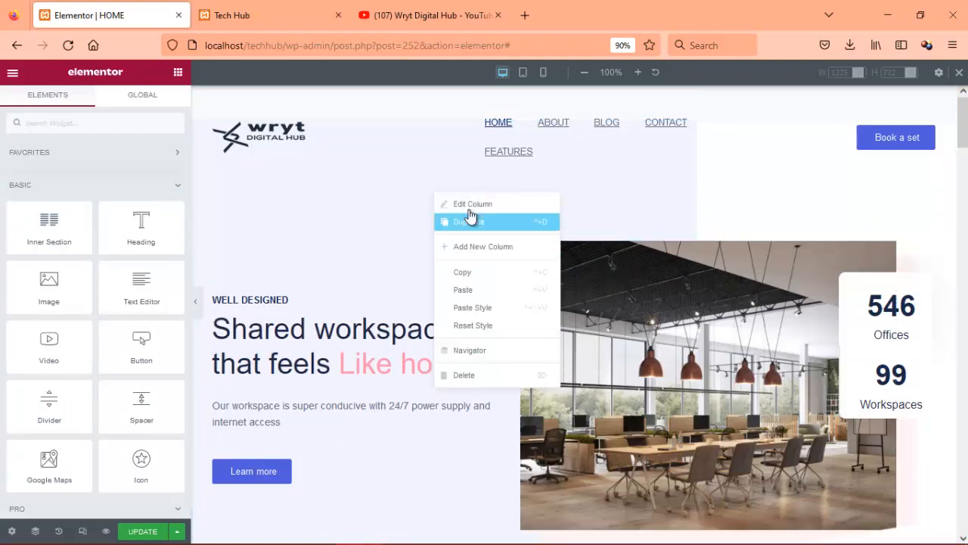
click(466, 205)
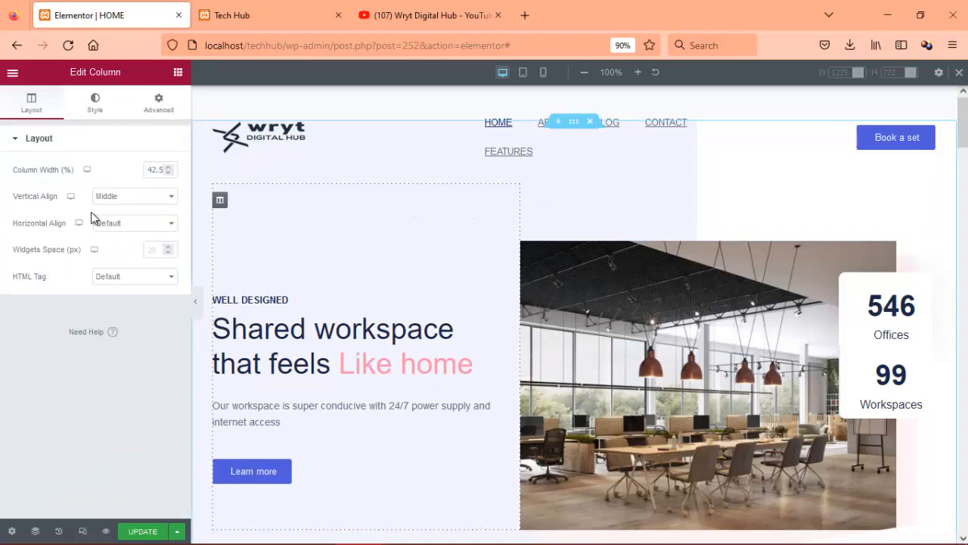
click(104, 110)
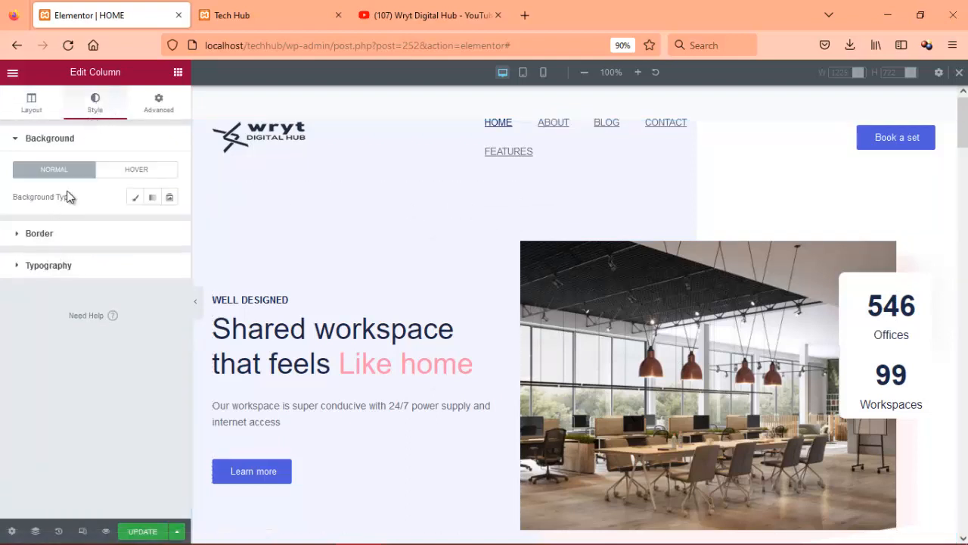
click(137, 200)
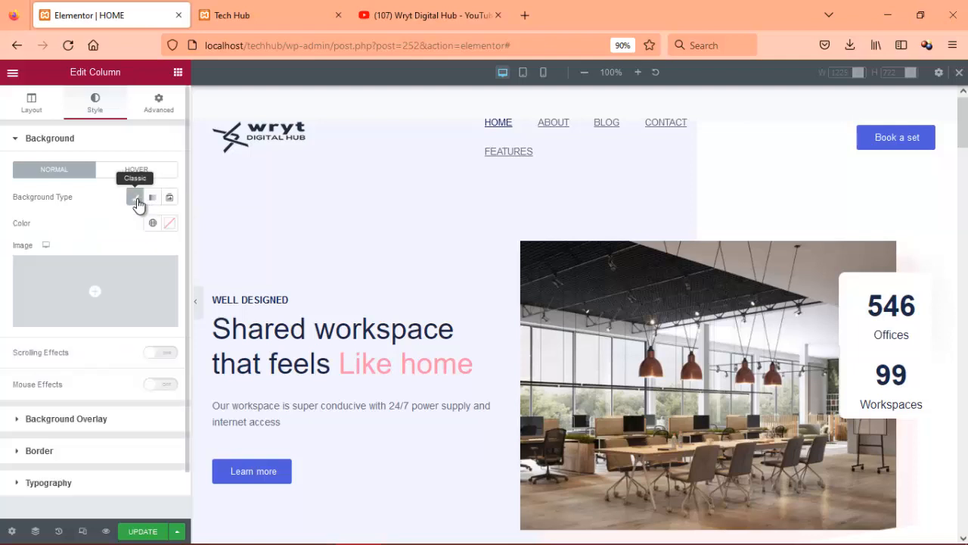
click(106, 321)
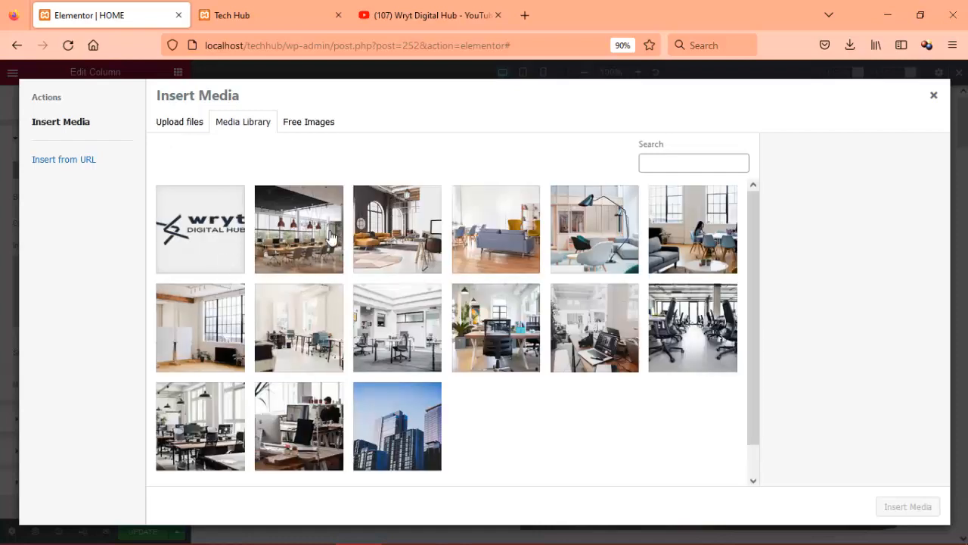
click(412, 231)
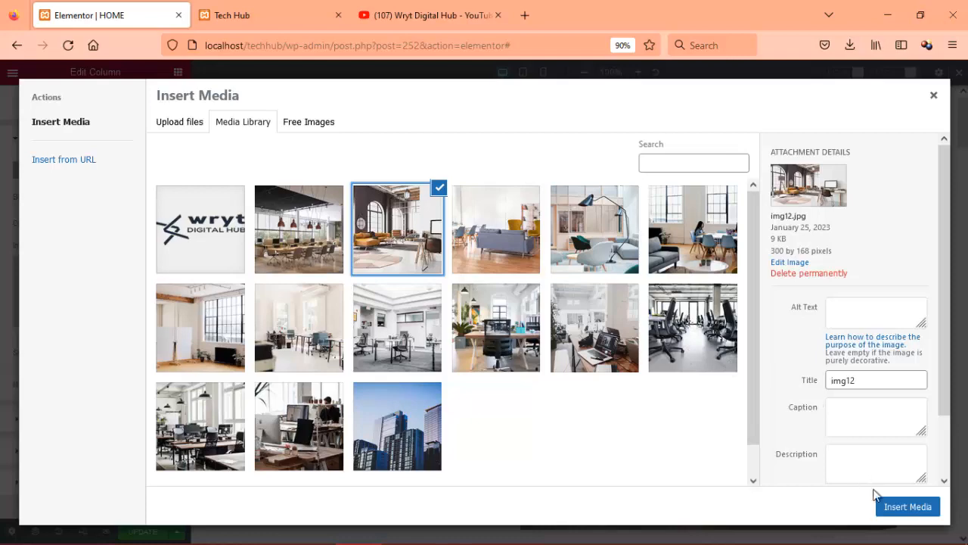
click(892, 511)
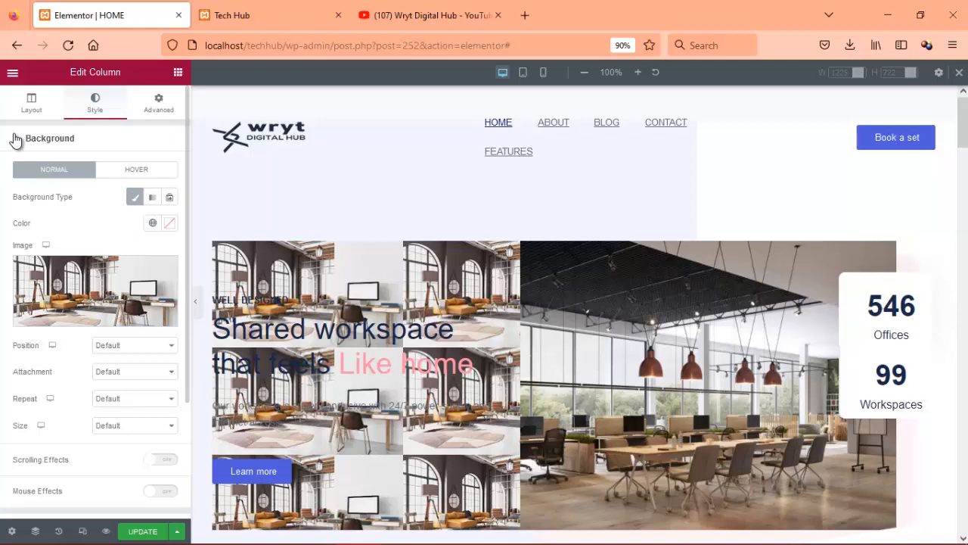
- Add a classic background overlay to the hero text column with colour #F4EDED and opacity 0.98
click(16, 139)
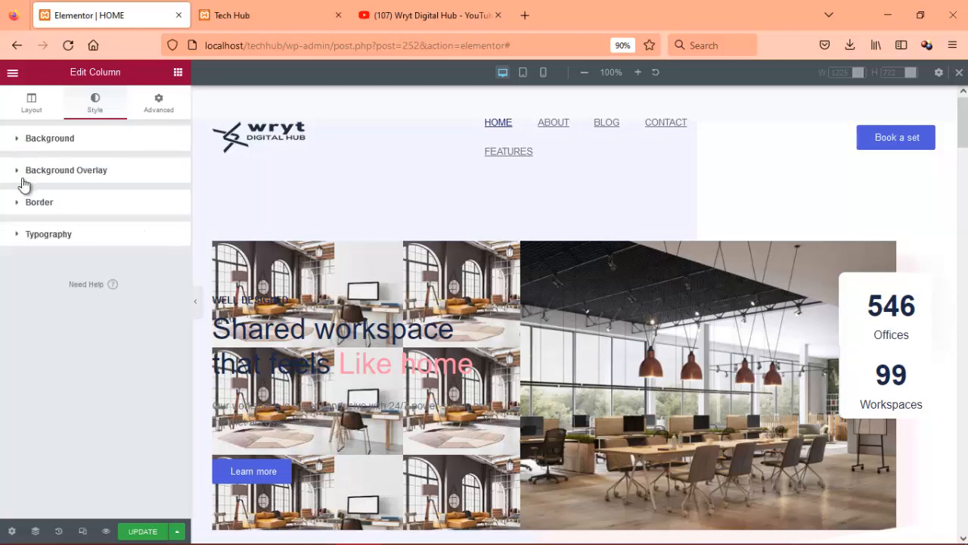
click(17, 174)
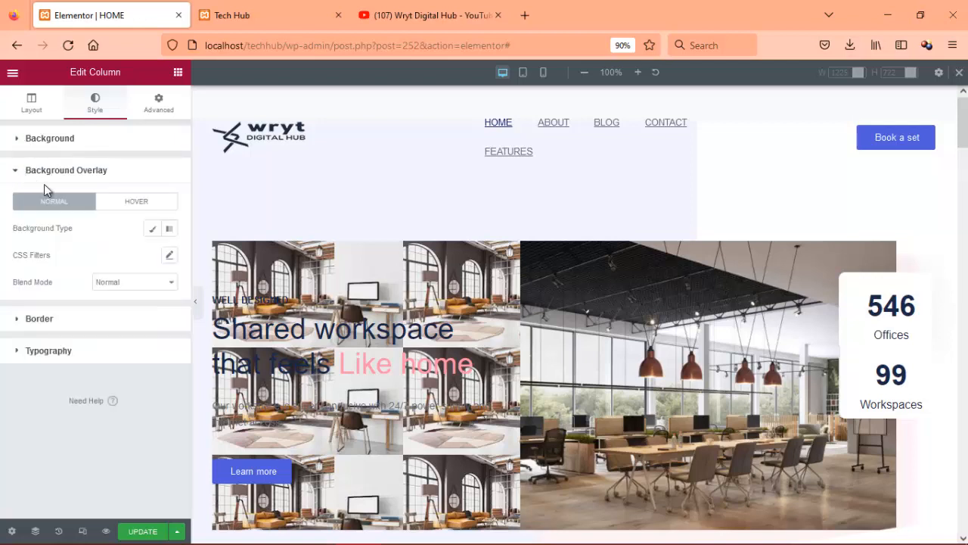
click(152, 230)
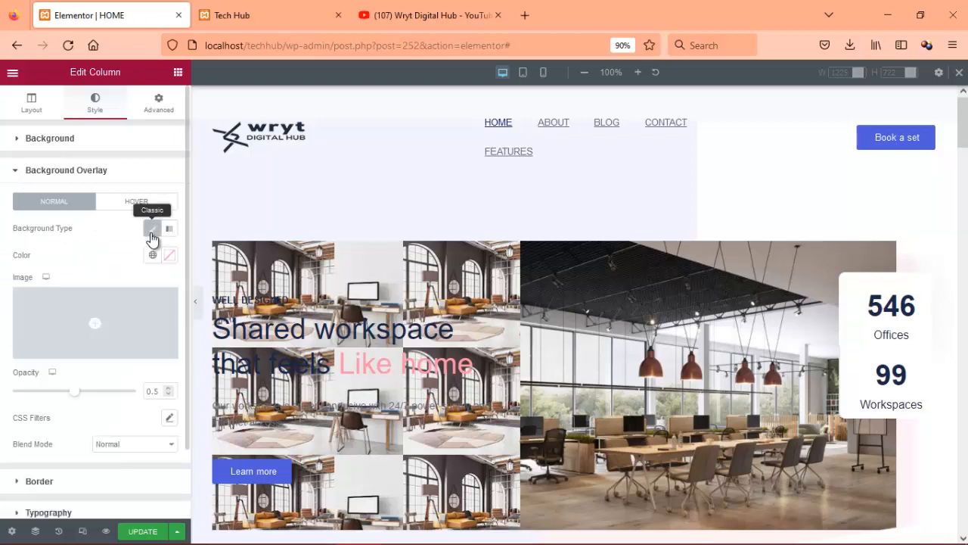
click(171, 258)
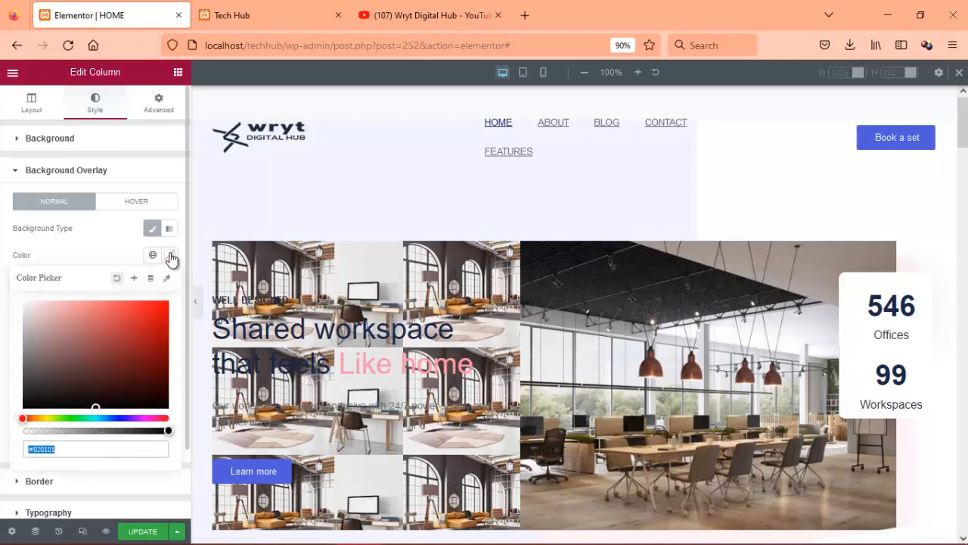
text(#E8DFDF)
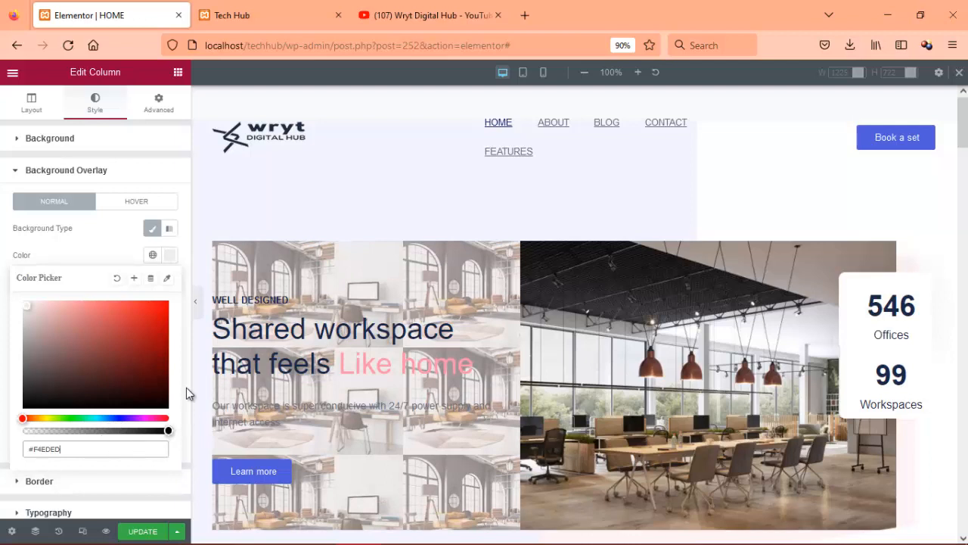
click(187, 308)
scroll(187, 356, down, 2)
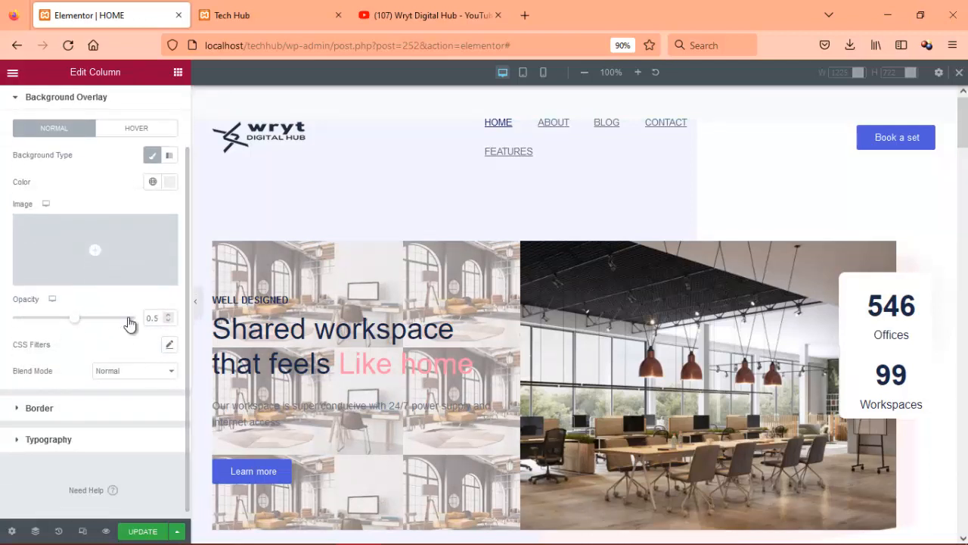
click(128, 319)
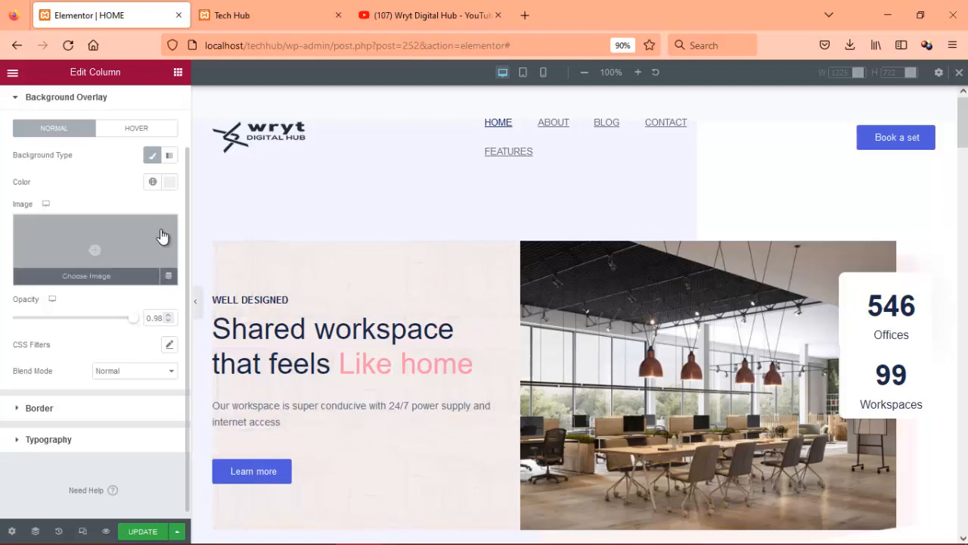
- Try several pinkish tints for the column's background overlay, settling on colour #ECDDDD with opacity 0.95
click(171, 186)
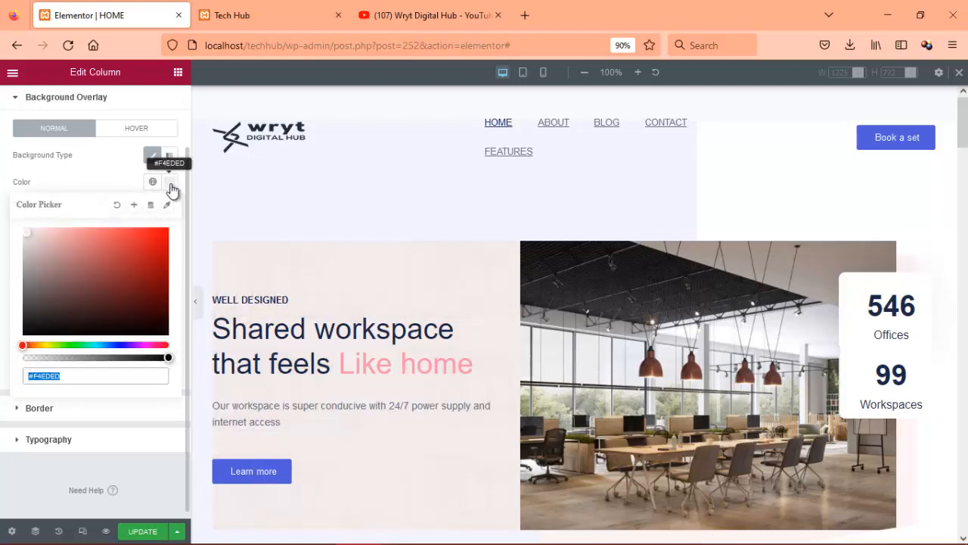
click(35, 229)
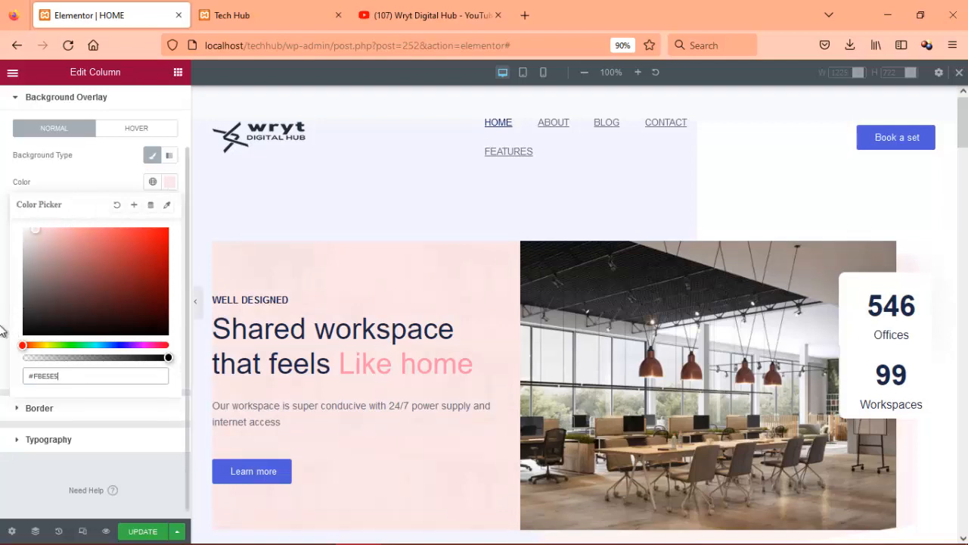
click(32, 240)
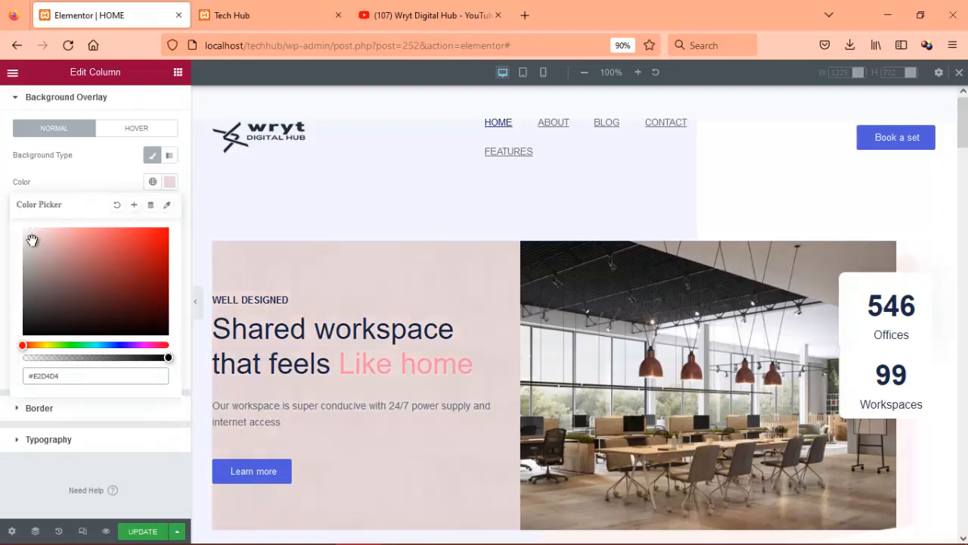
click(37, 244)
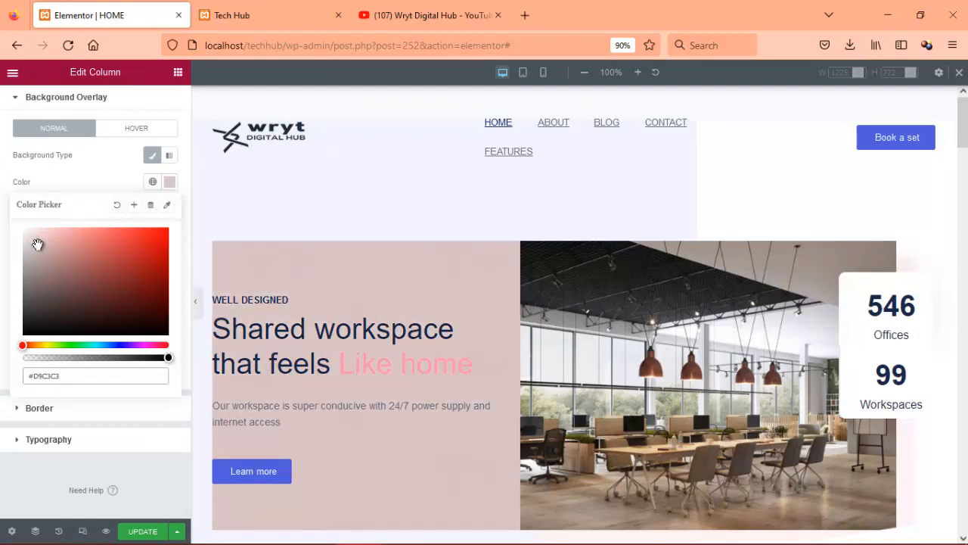
click(41, 233)
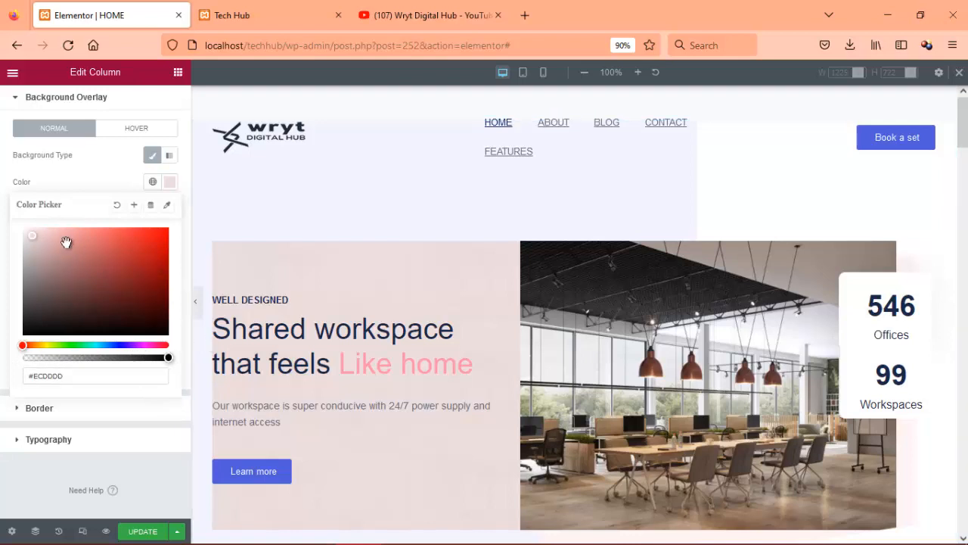
click(105, 180)
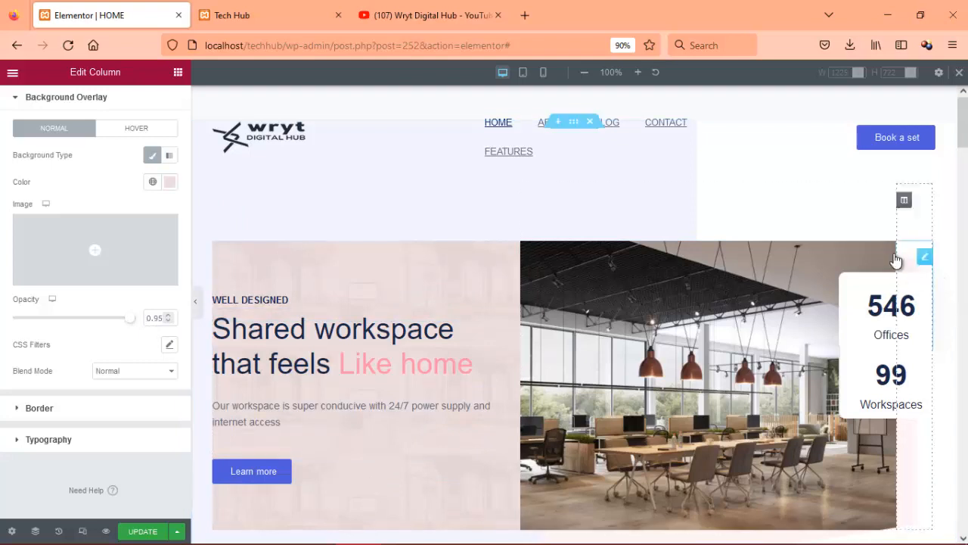
- Preview the page in the mobile layout from the hero down to the Advantages section
click(543, 73)
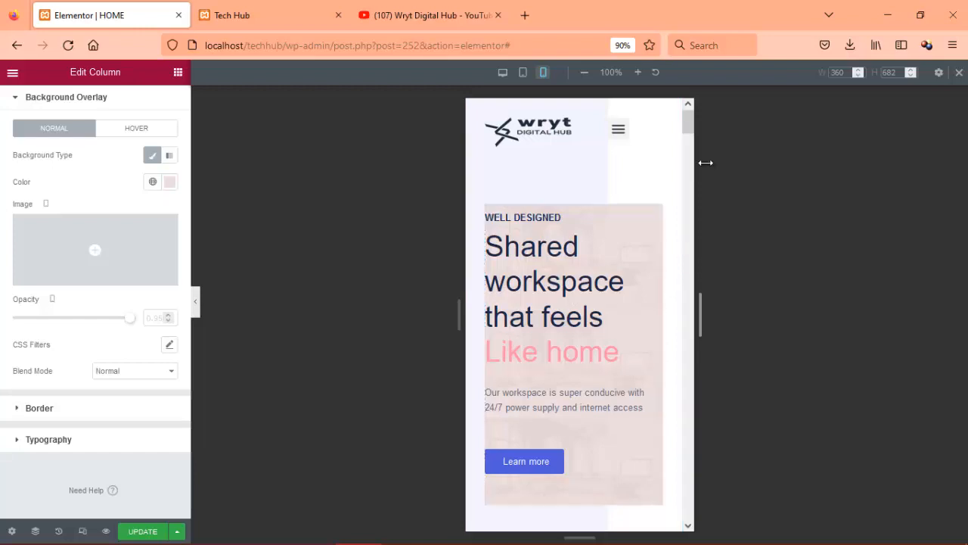
drag(690, 120, 692, 174)
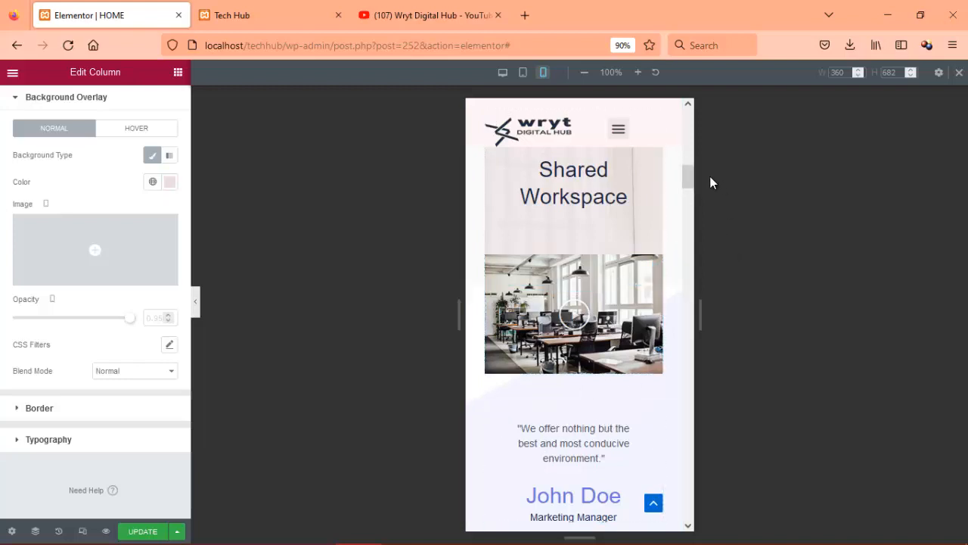
scroll(685, 188, down, 5)
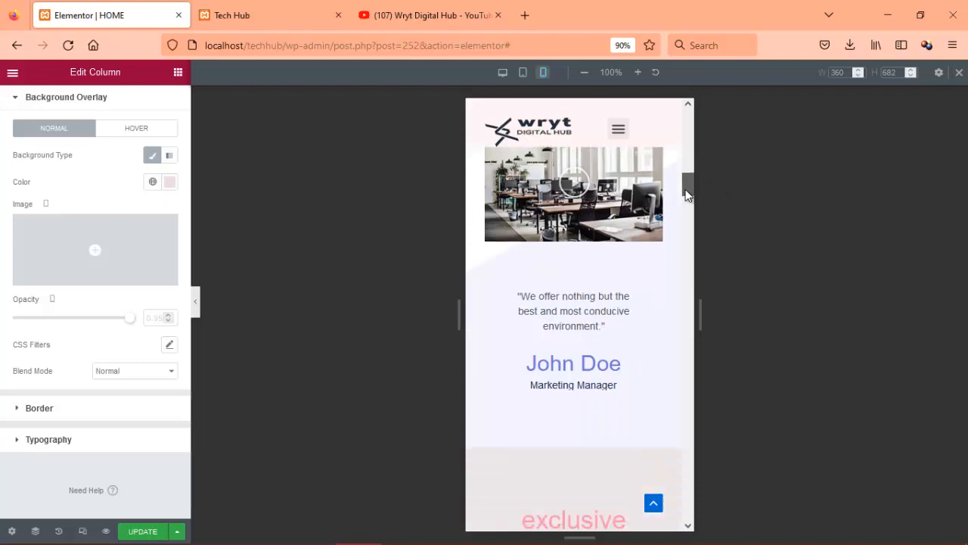
drag(687, 198, 688, 211)
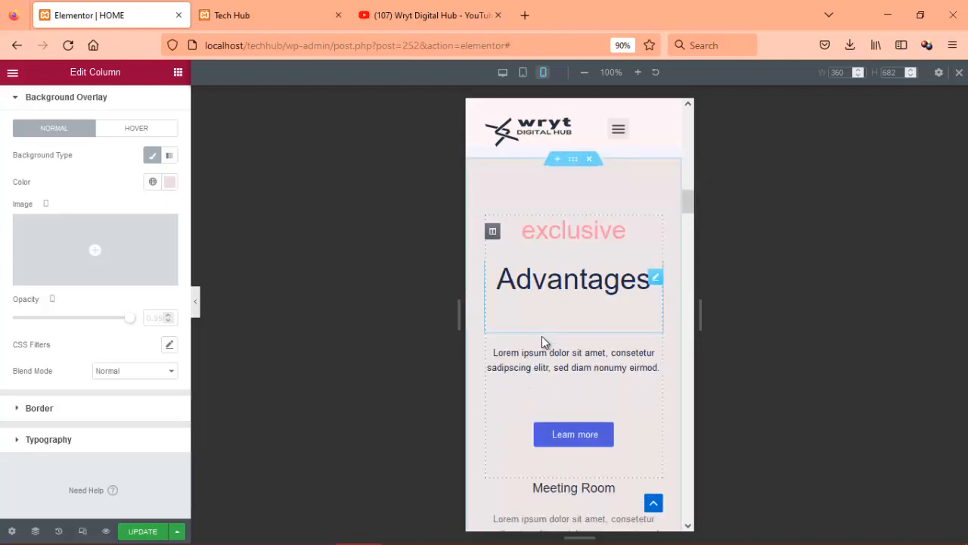
- Replace the placeholder paragraph under the Advantages heading with "These are some of the packages available and the advantages"
click(564, 356)
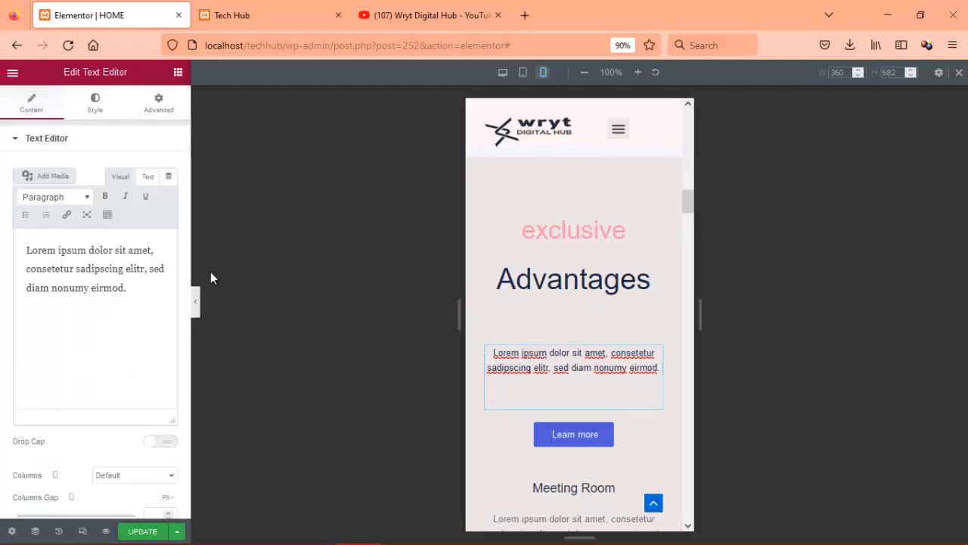
triple_click(110, 278)
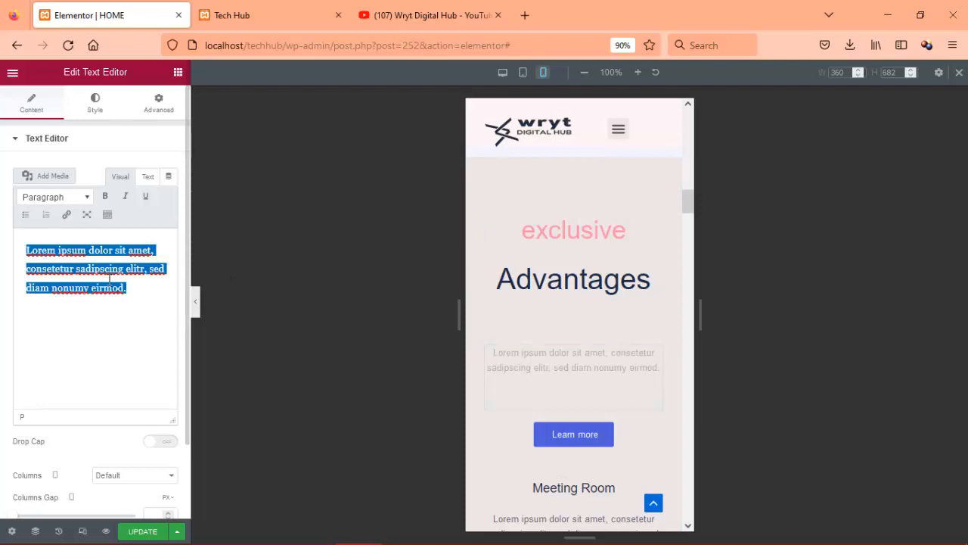
text(Th)
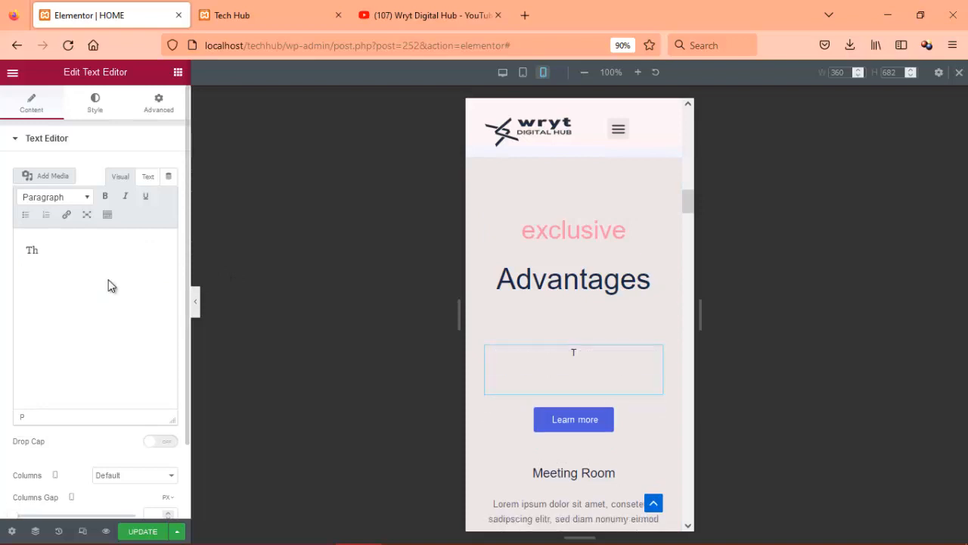
text(ese are some f th)
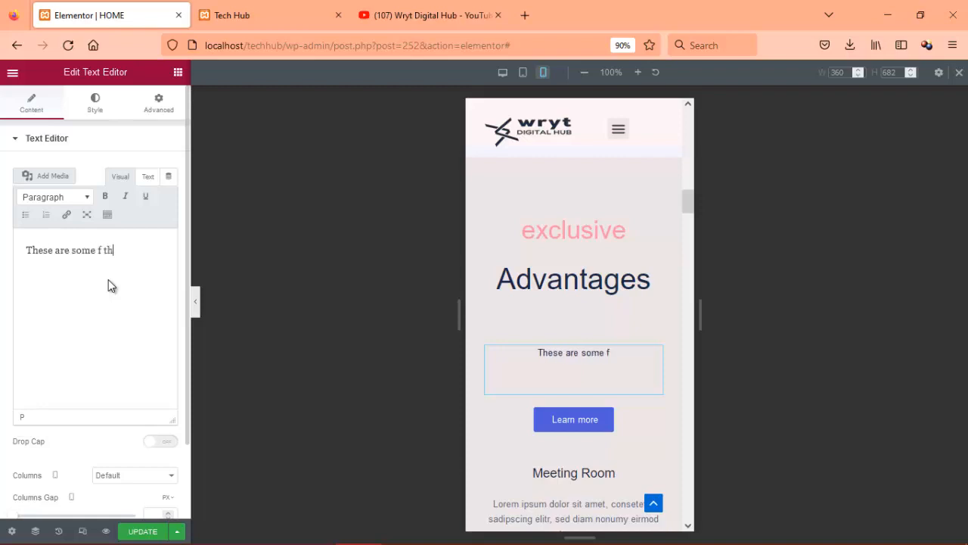
text(e)
key(BackSpace)
key(BackSpace)
key(BackSpace)
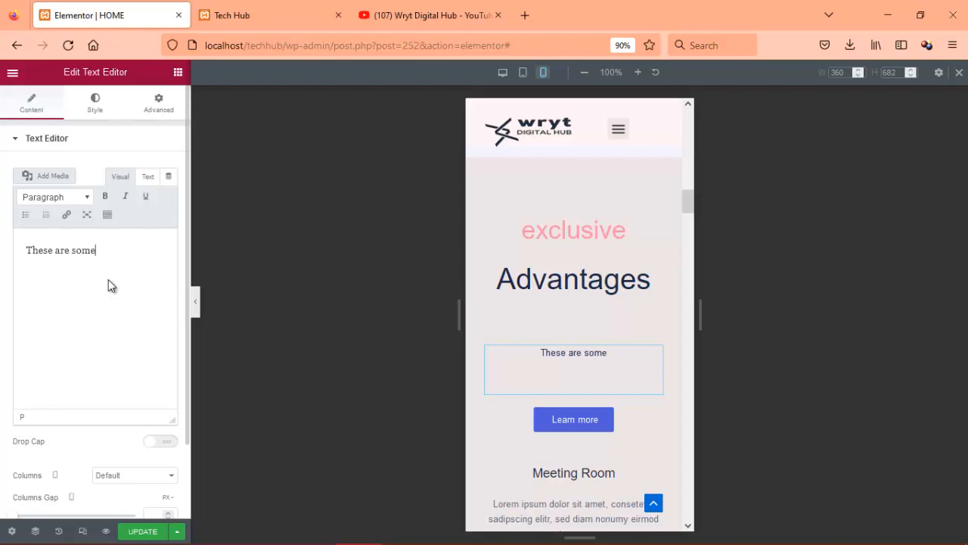
text(of the)
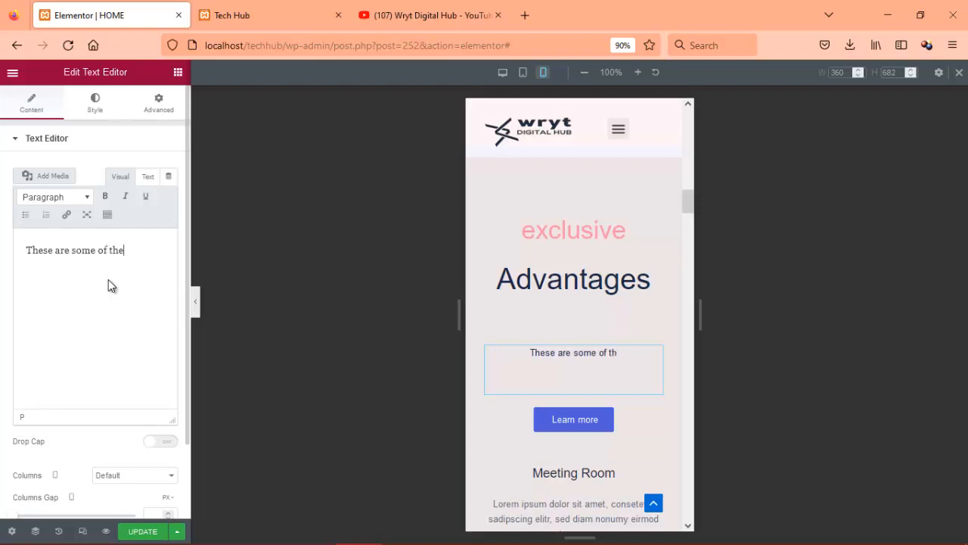
text( pacj)
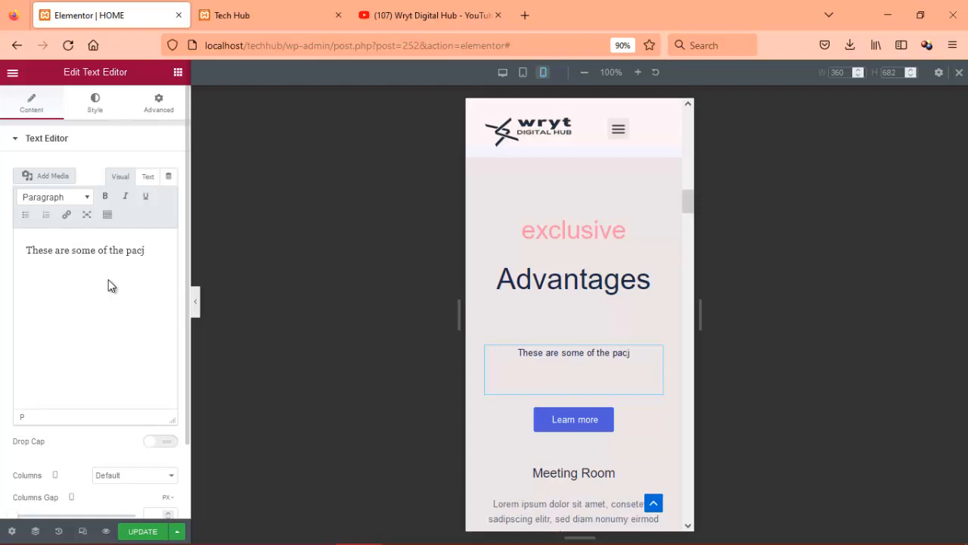
key(BackSpace)
text(ka)
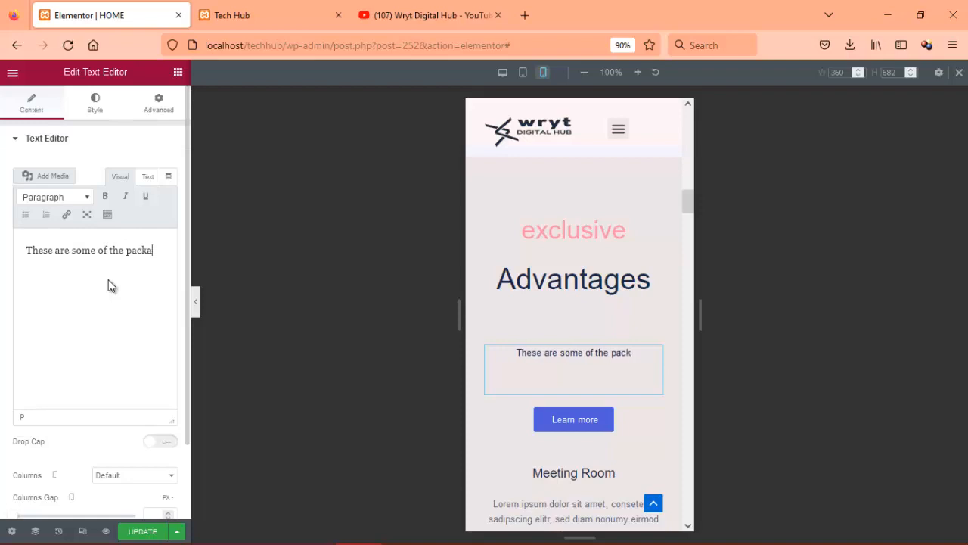
text(ges a d)
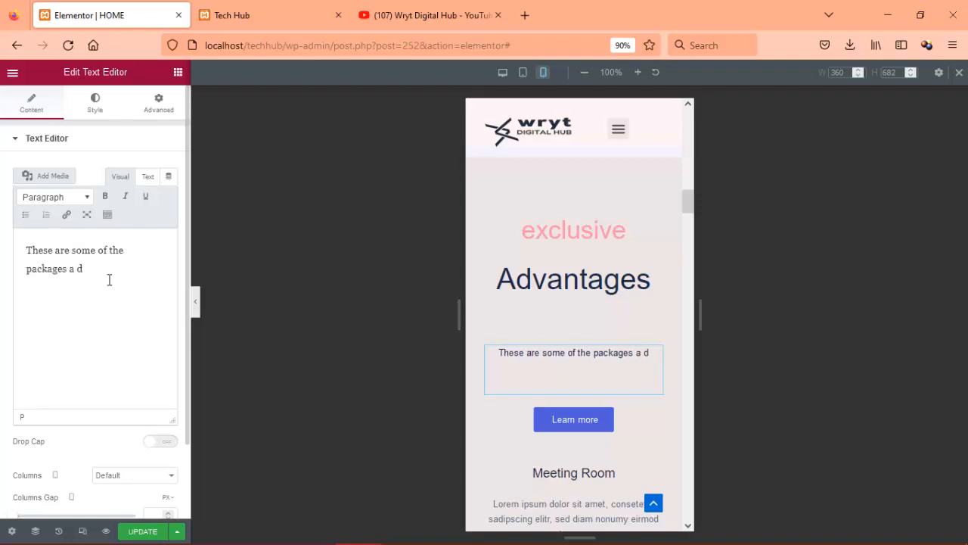
key(BackSpace)
key(BackSpace)
text(nd the advanta)
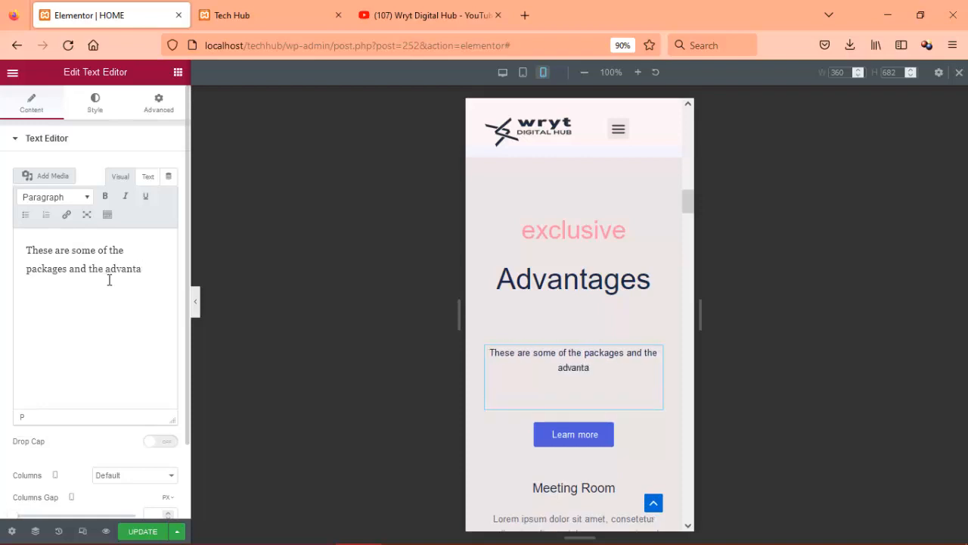
text(ges)
text(available and the)
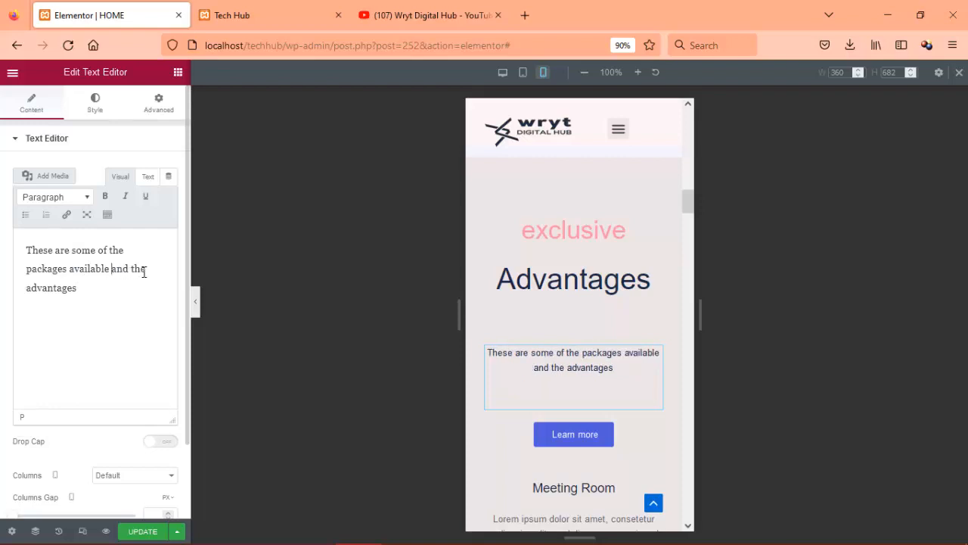
- Correct the Advantages paragraph to read "These are some of the packages available and their advantages"
text(ir)
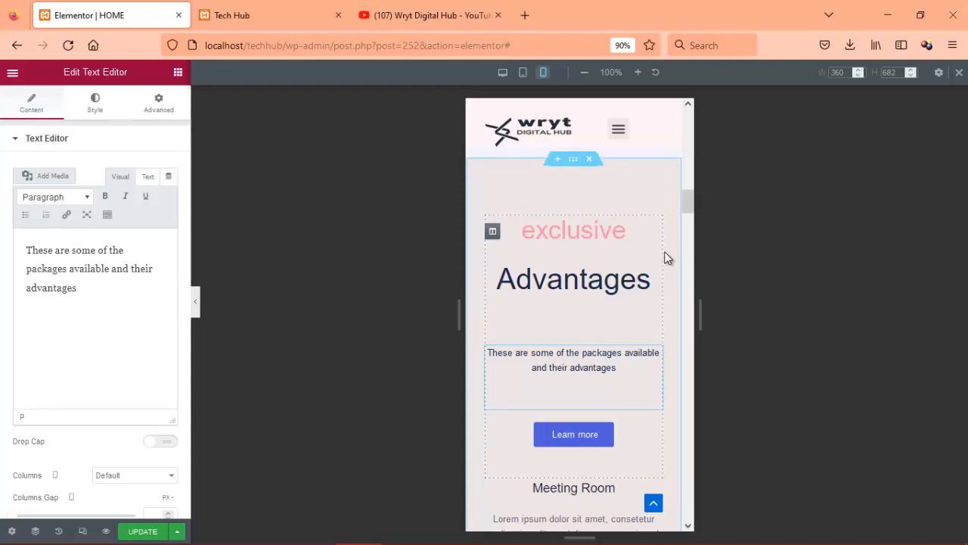
drag(691, 197, 692, 204)
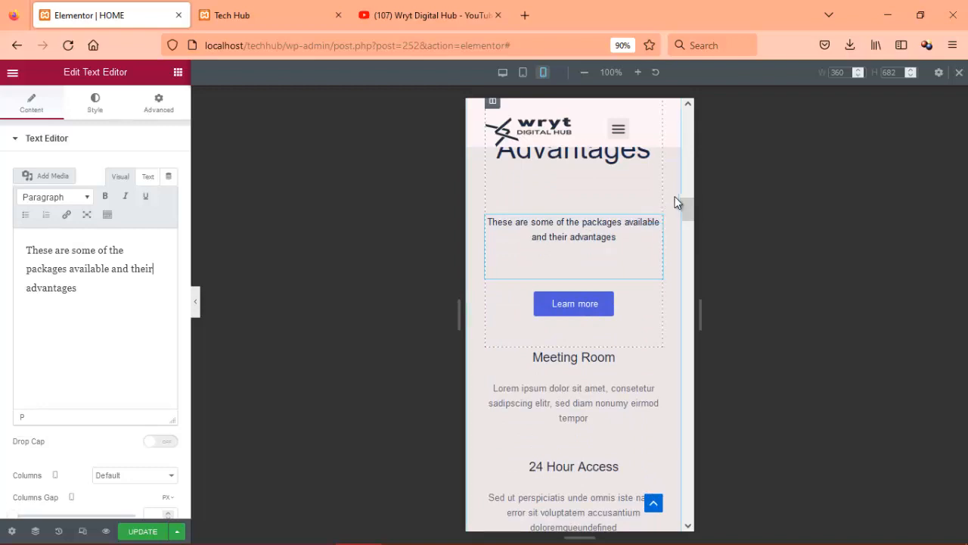
- Preview the HOME page in the tablet layout and in the desktop layout, from the hero through the pricing section
click(522, 75)
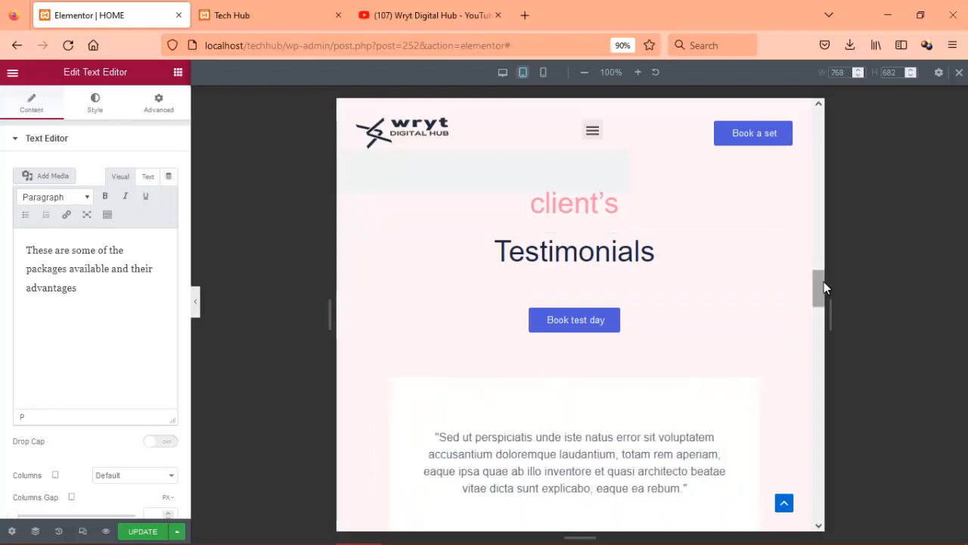
scroll(822, 295, down, 1)
drag(822, 295, 825, 146)
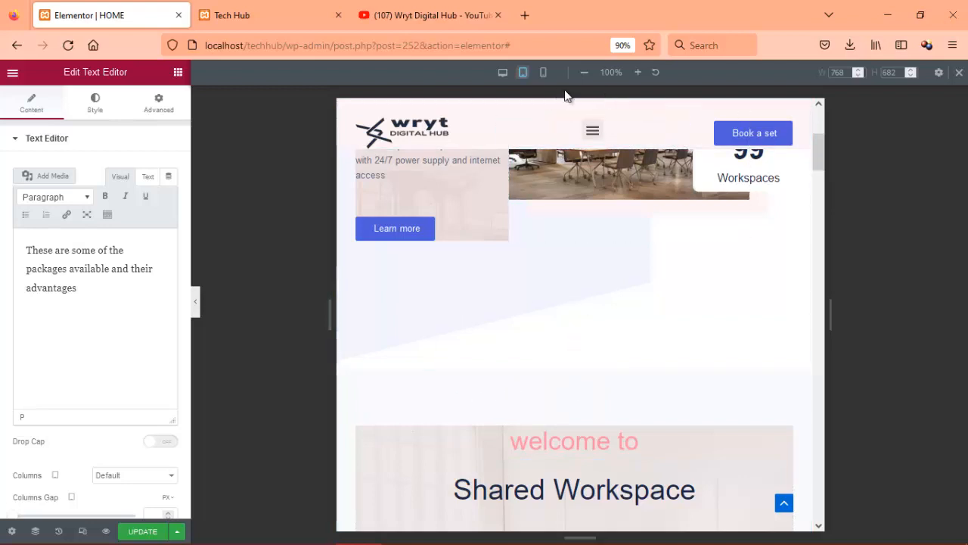
click(503, 74)
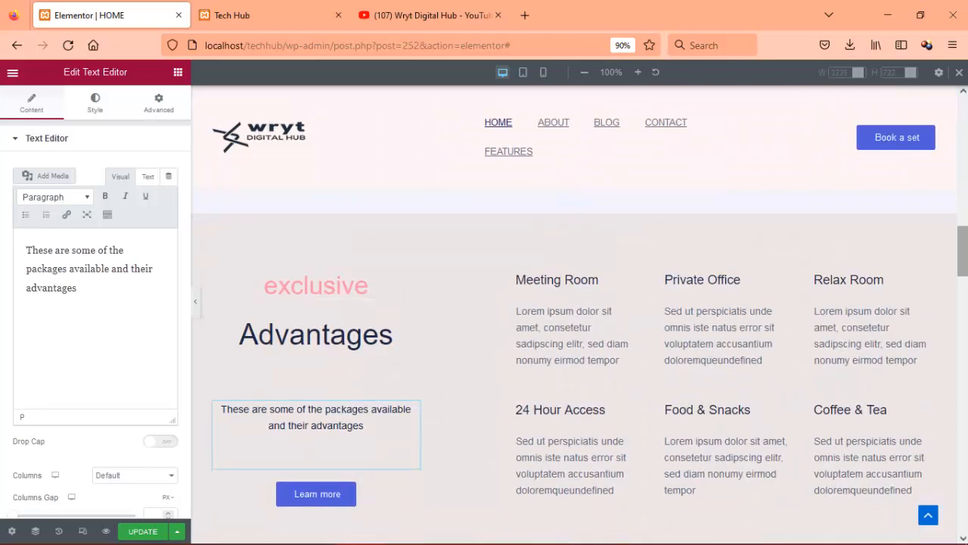
drag(962, 249, 944, 109)
scroll(961, 188, down, 15)
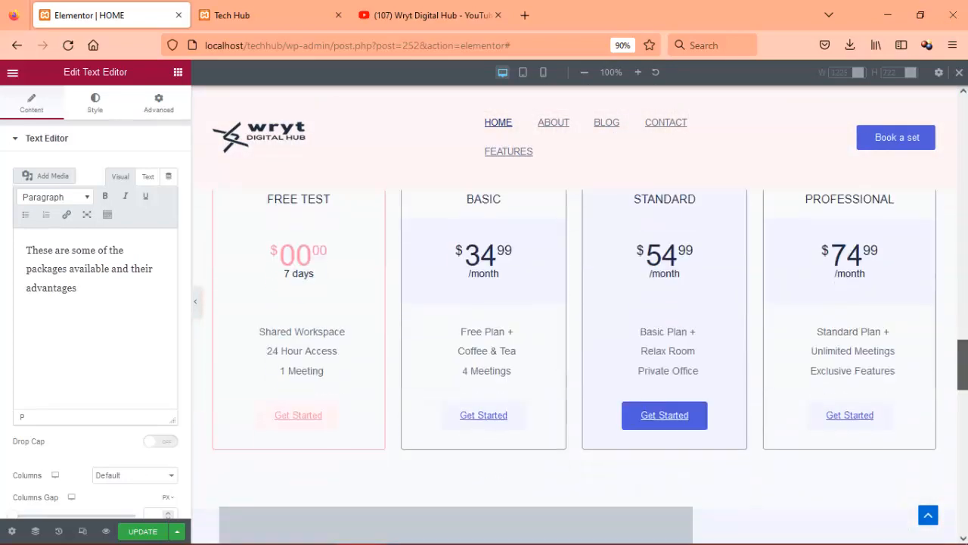
drag(962, 365, 936, 129)
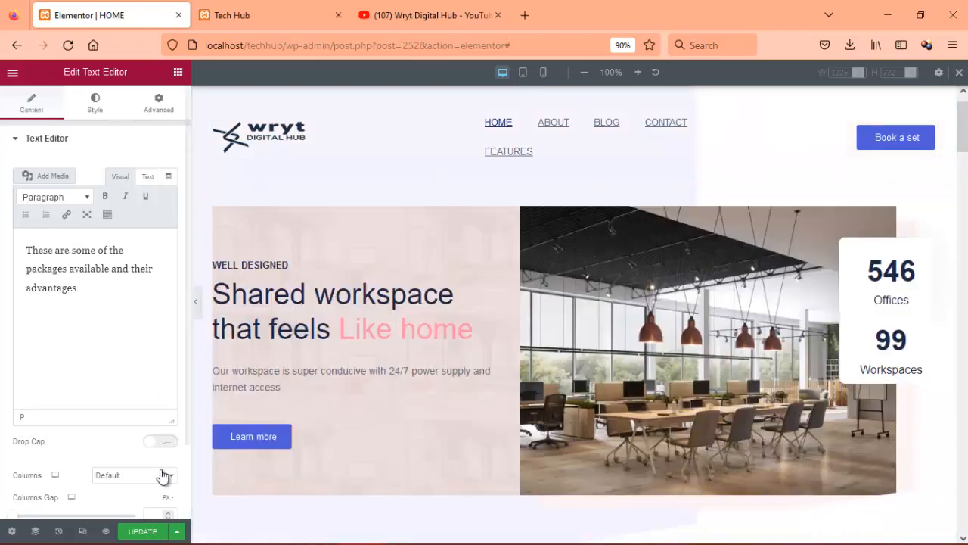
- Publish the updated HOME page and switch to the live Tech Hub site
click(143, 533)
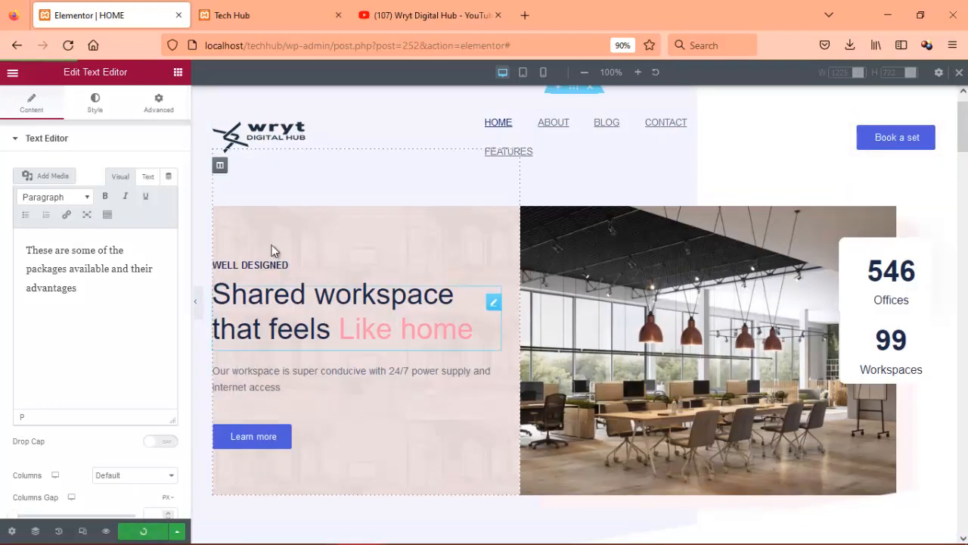
click(266, 13)
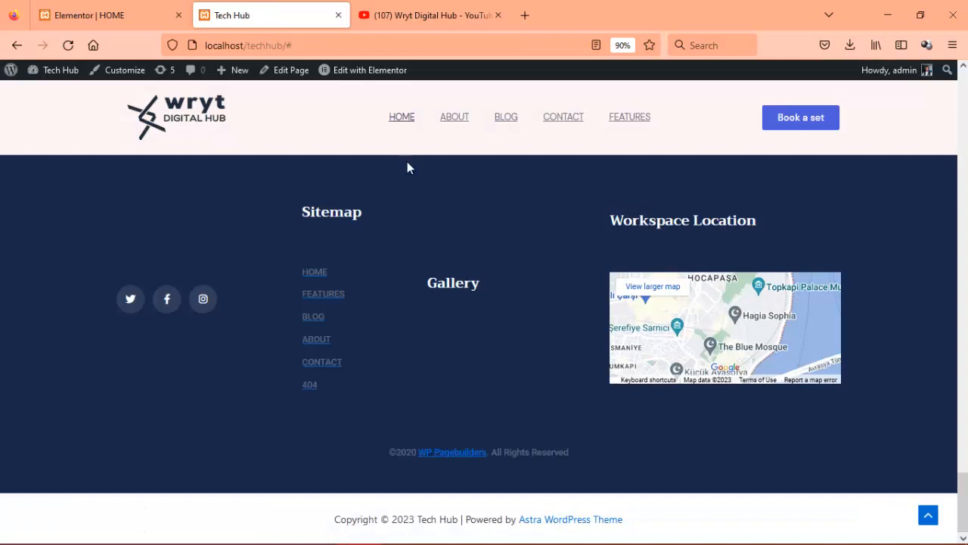
- Reload the live Tech Hub home page and look over it from the top
click(72, 45)
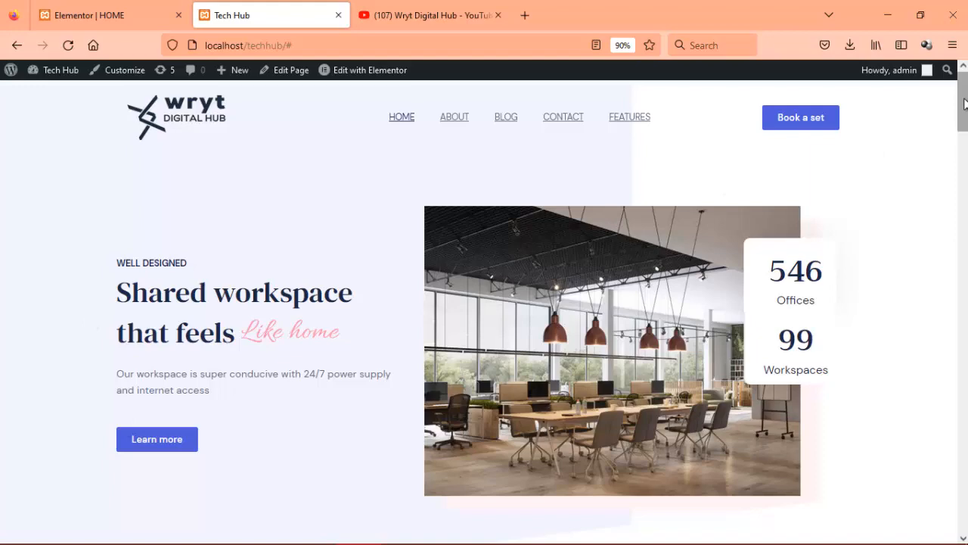
drag(964, 104, 919, 30)
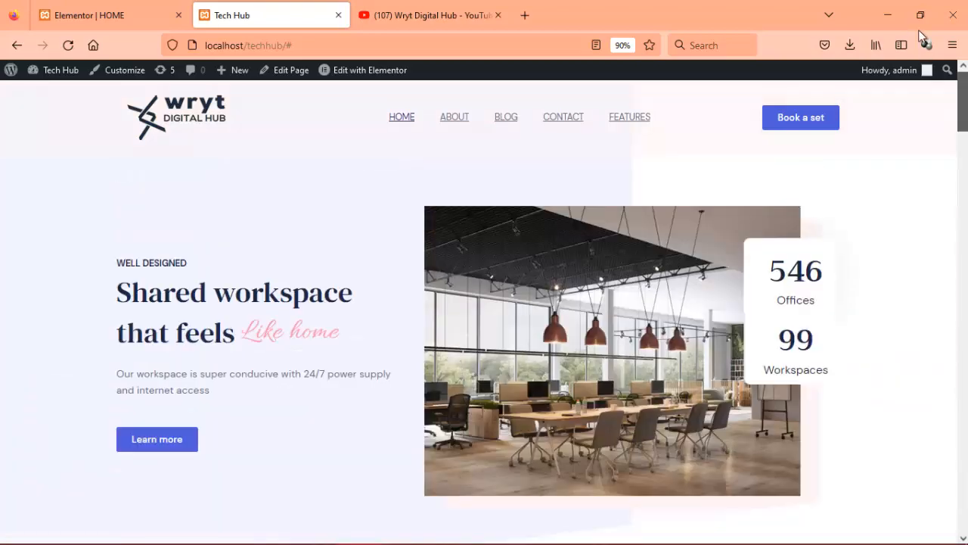
- In the Elementor editor, open the advanced settings of the "welcome to Shared Workspace" section and unlink its margin values
click(105, 13)
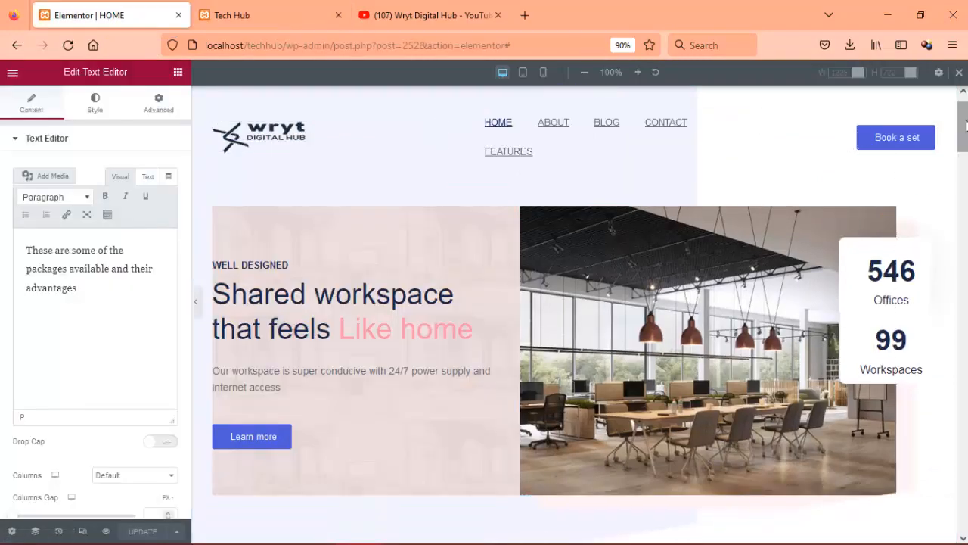
drag(966, 125, 966, 162)
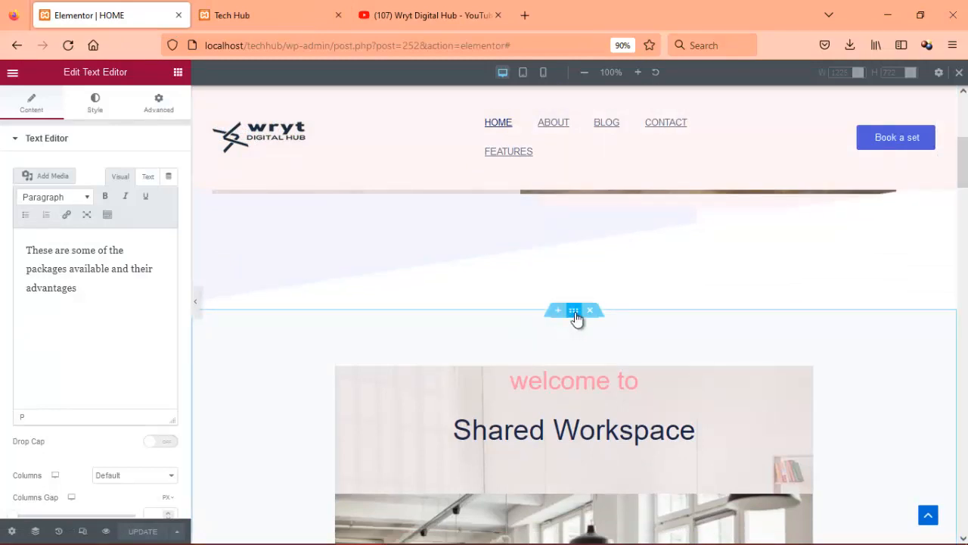
click(555, 215)
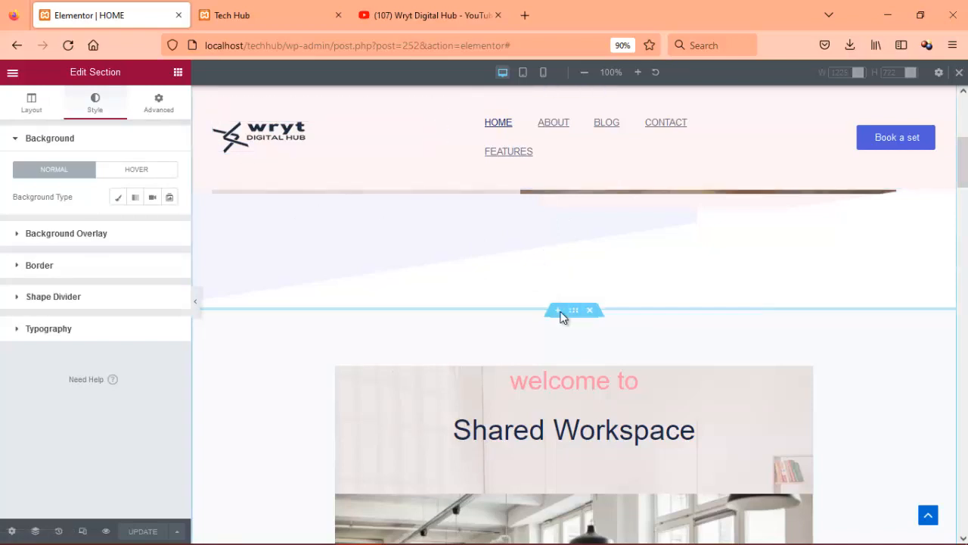
click(167, 113)
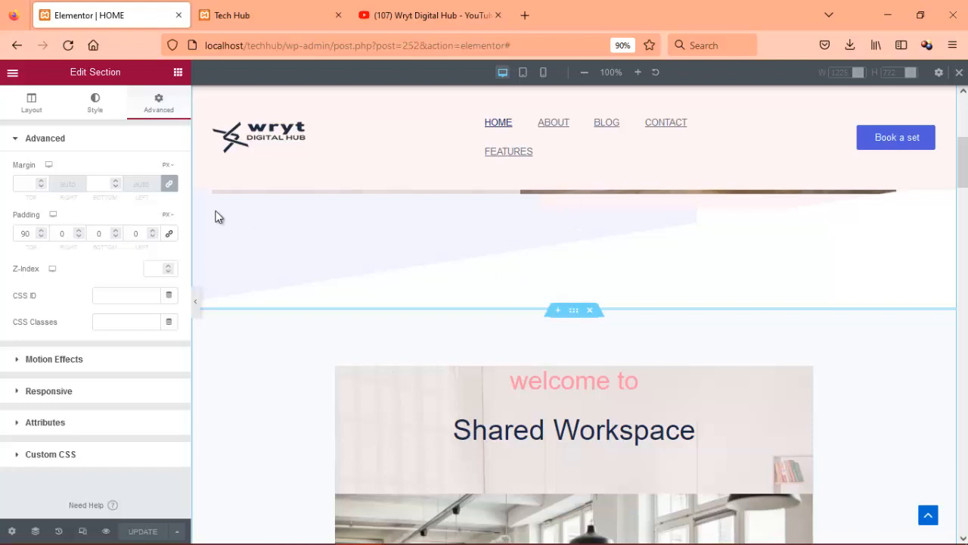
click(169, 186)
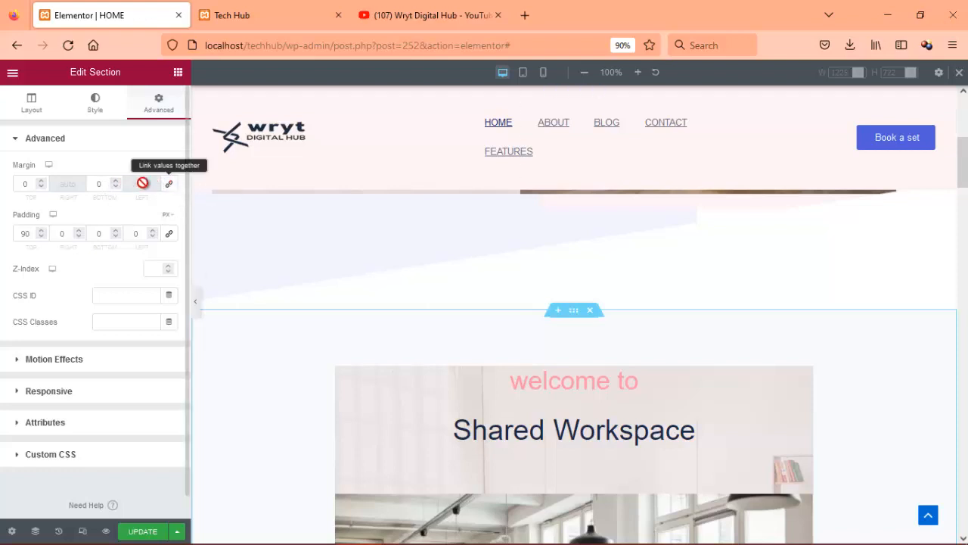
- Try nudging the welcome section's top margin up to 2 px and down to -9 px
click(40, 183)
click(41, 182)
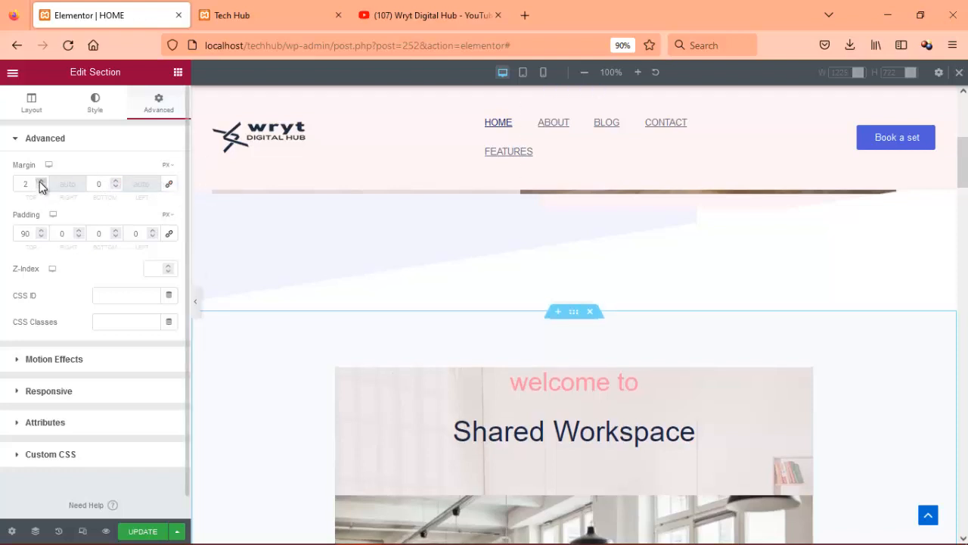
click(42, 188)
click(41, 187)
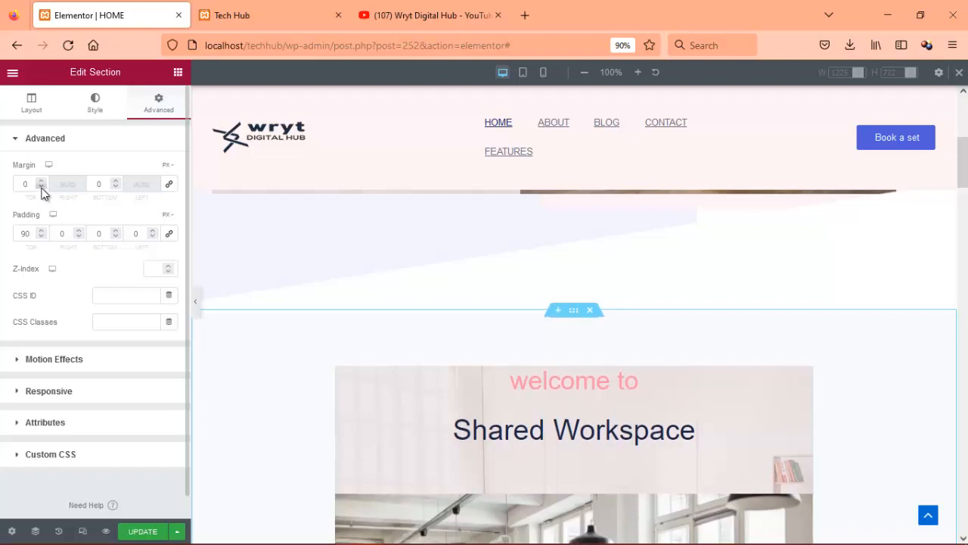
click(41, 188)
click(41, 188)
click(42, 188)
click(42, 188)
click(42, 188)
click(41, 188)
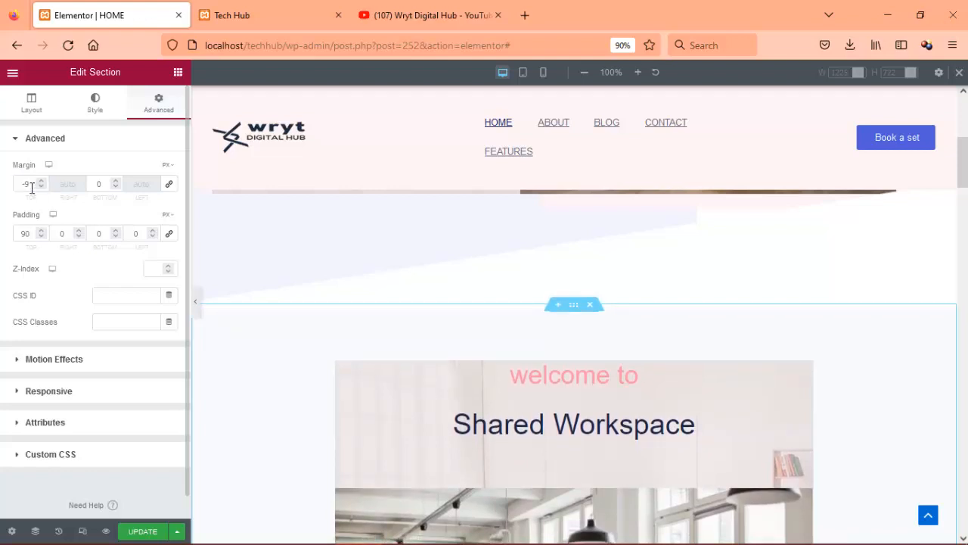
- Set the welcome section's top margin to -90 px, trying 30, -30, -70 and -80 px on the way
key(BackSpace)
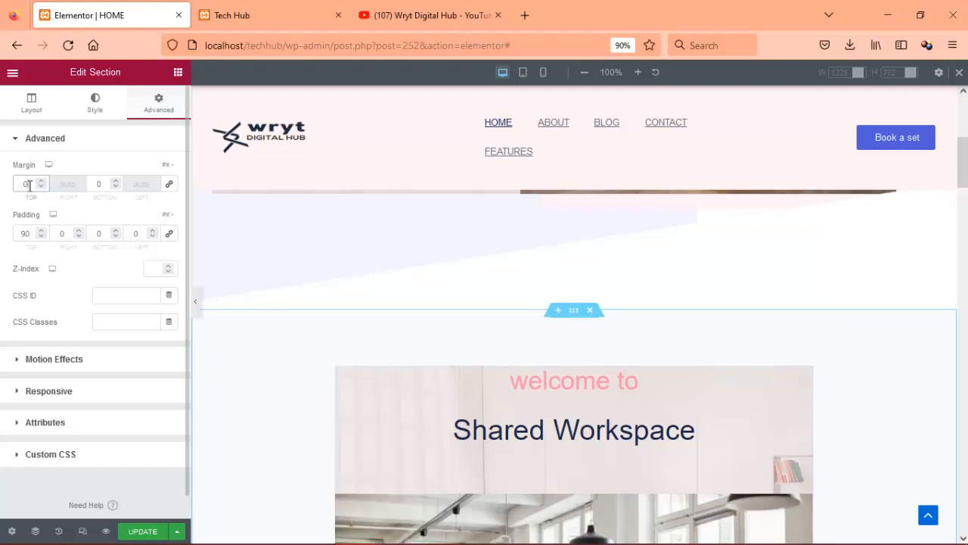
text(3)
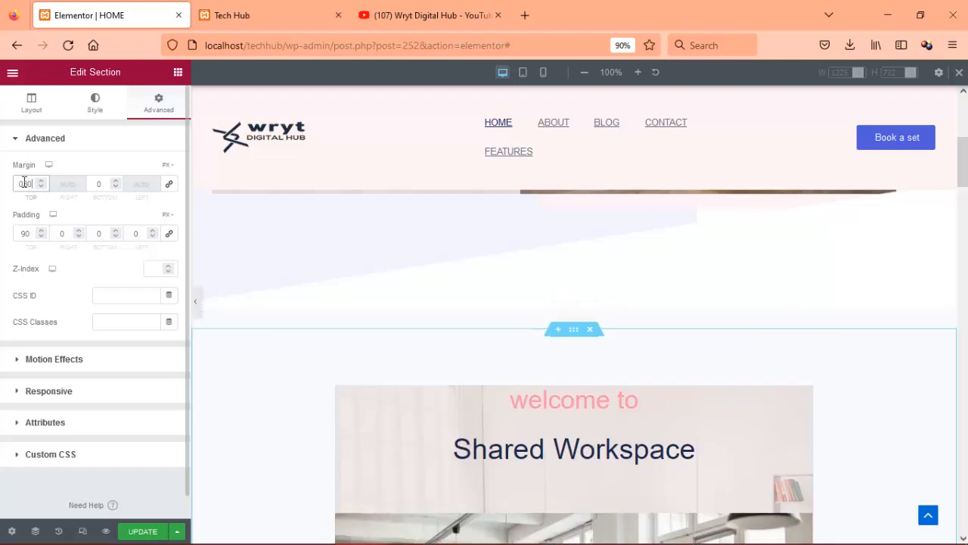
key(BackSpace)
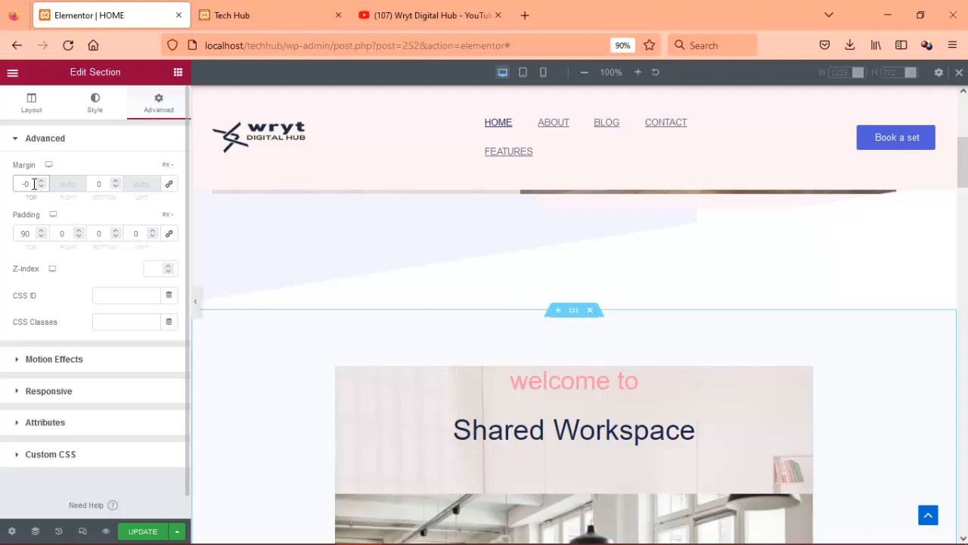
text(3)
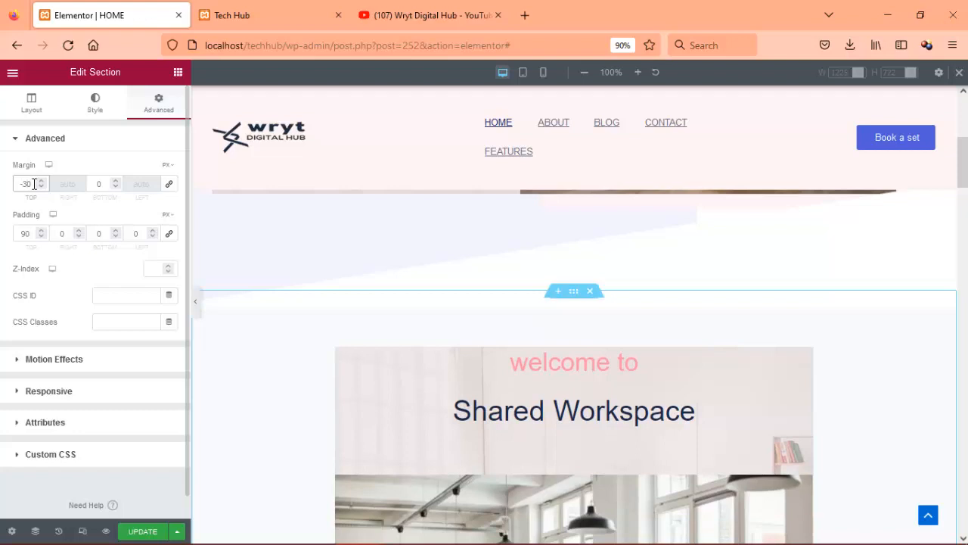
key(BackSpace)
text(7)
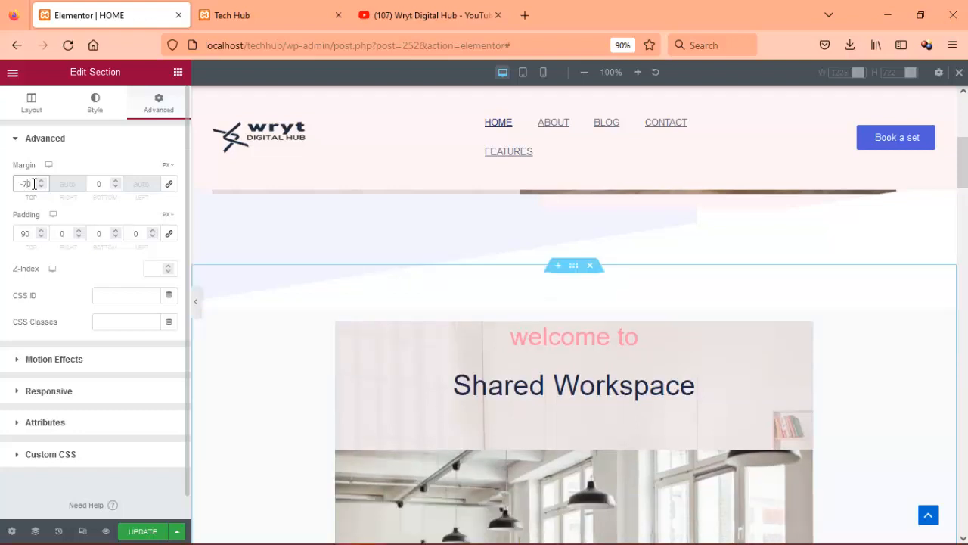
key(BackSpace)
text(8)
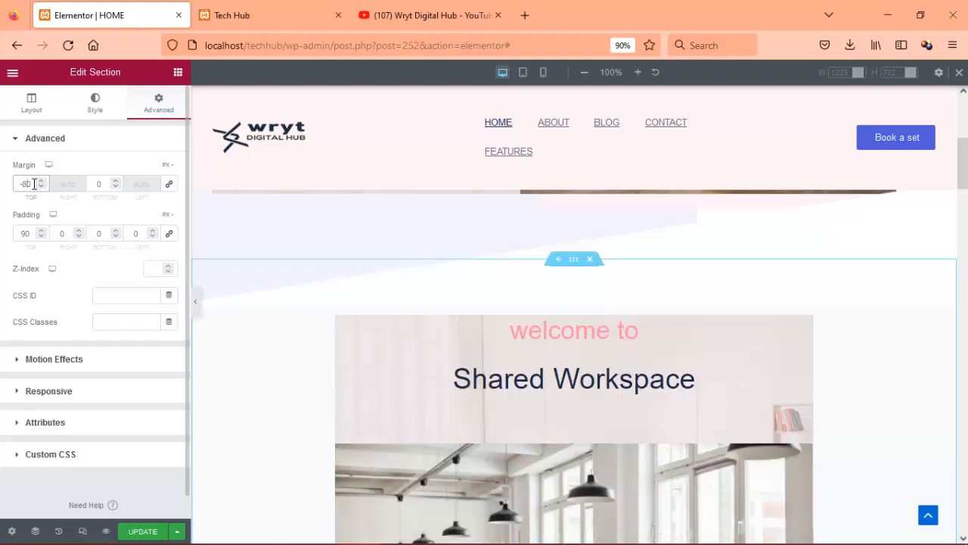
key(BackSpace)
text(9)
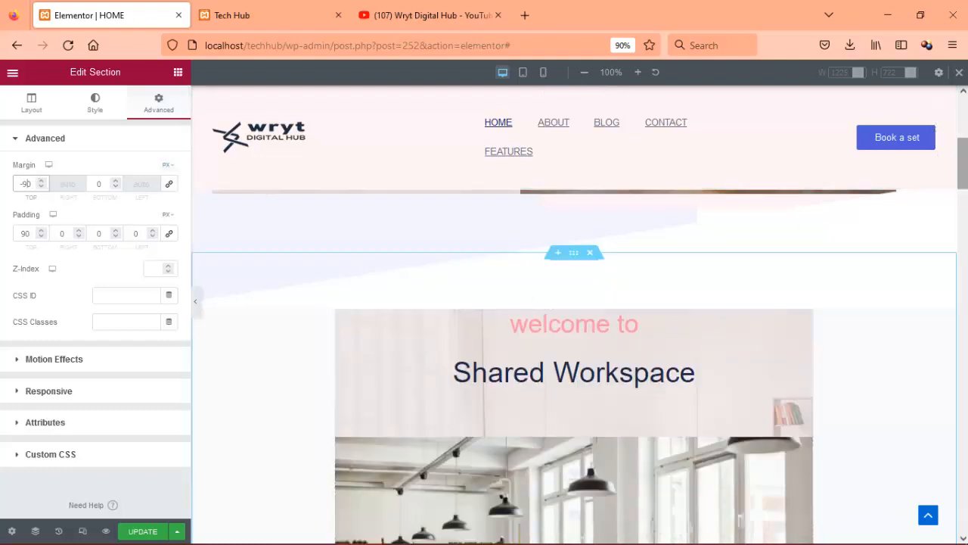
- Switch the editor preview to mobile and open the settings of the client's Testimonials section
drag(963, 168, 957, 97)
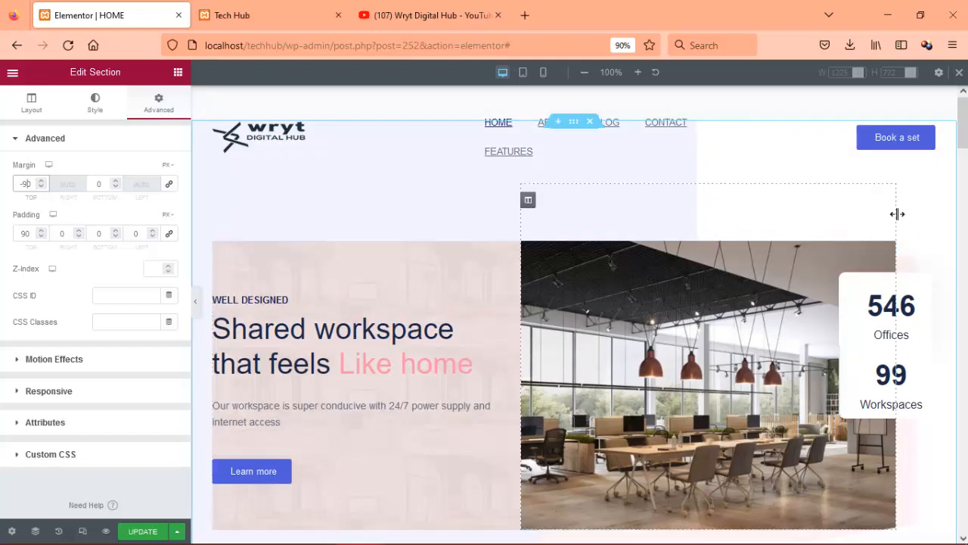
drag(962, 123, 963, 308)
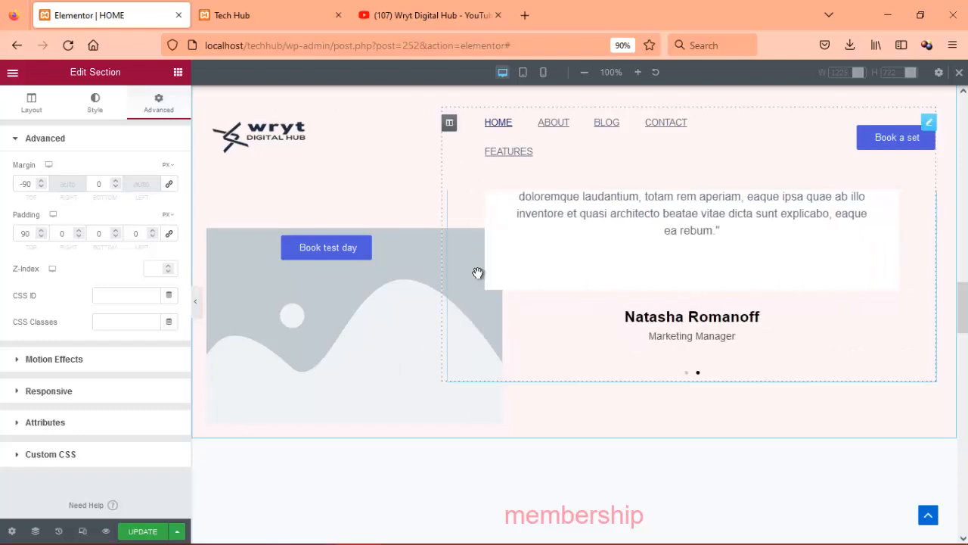
click(543, 73)
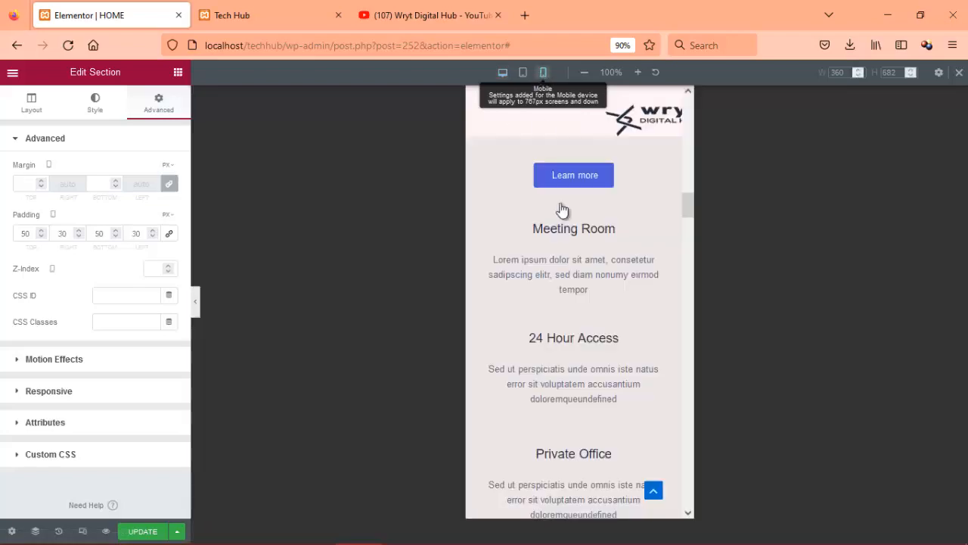
scroll(673, 206, up, 5)
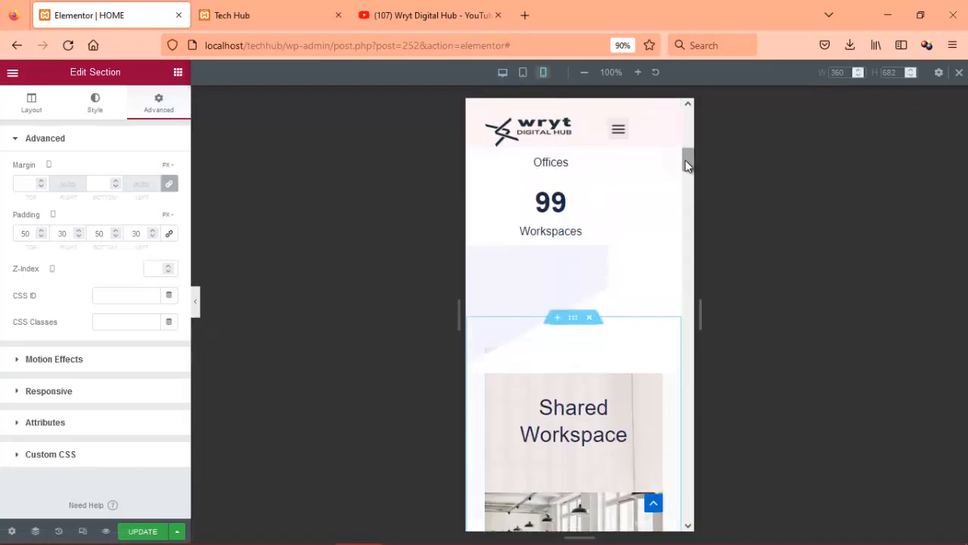
drag(687, 162, 702, 258)
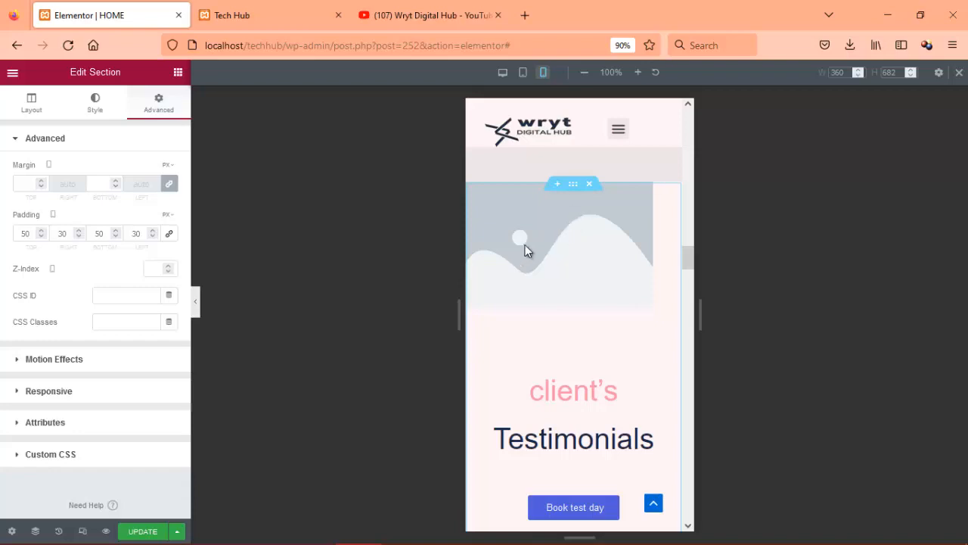
click(573, 185)
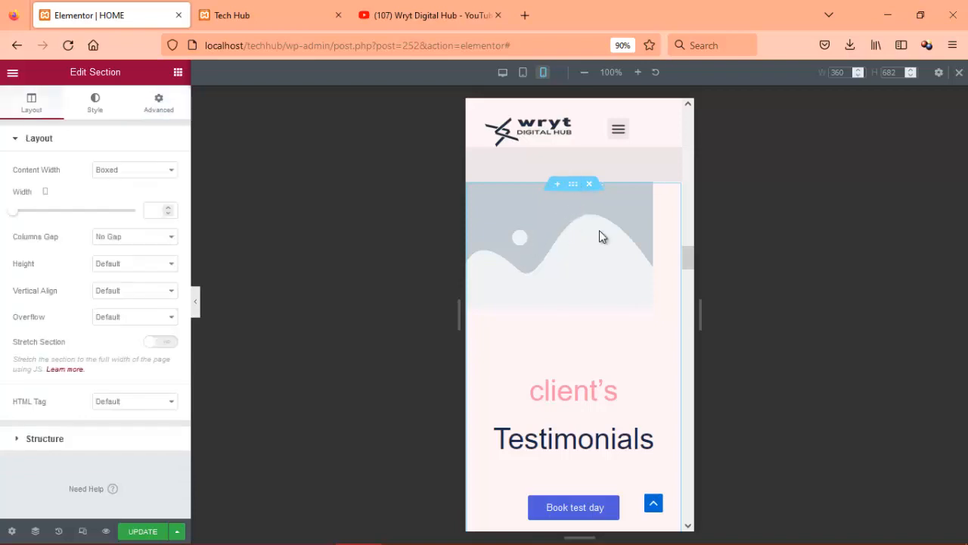
mouse_move(690, 257)
mouse_down()
mouse_move(691, 271)
mouse_move(691, 249)
mouse_up()
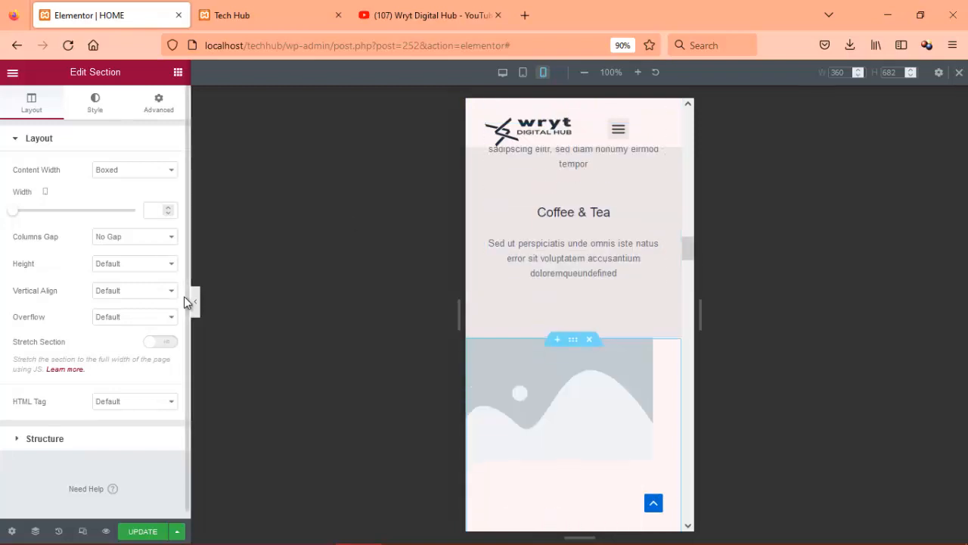
scroll(184, 290, down, 1)
drag(184, 291, 180, 244)
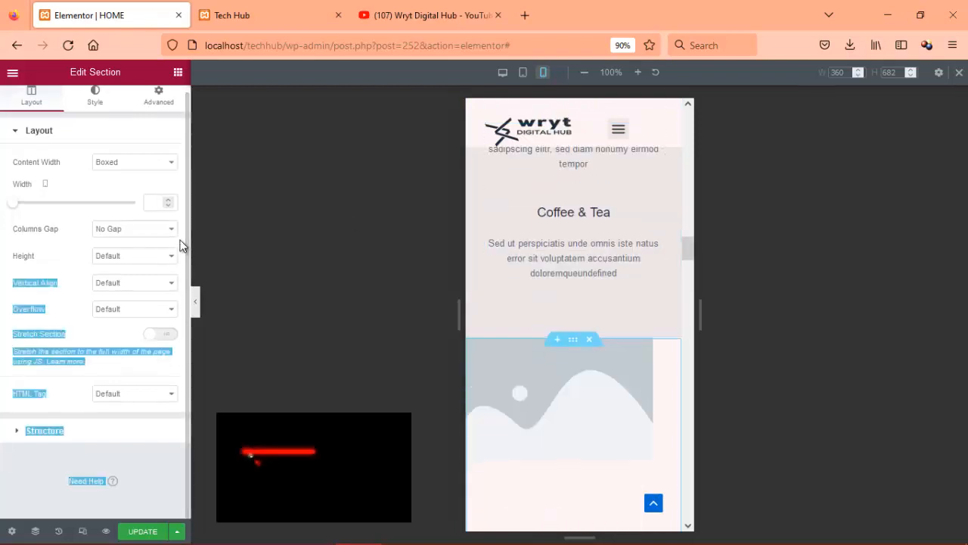
click(15, 134)
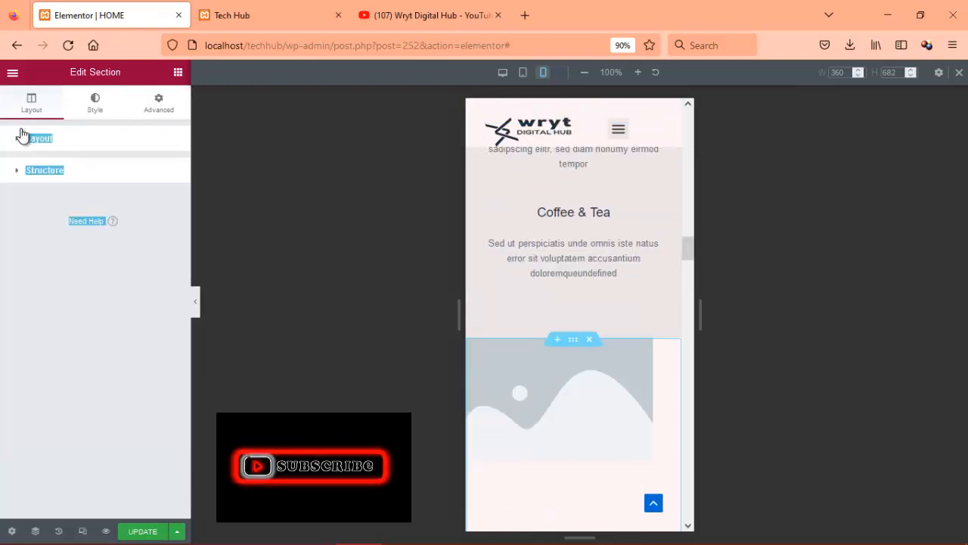
click(44, 237)
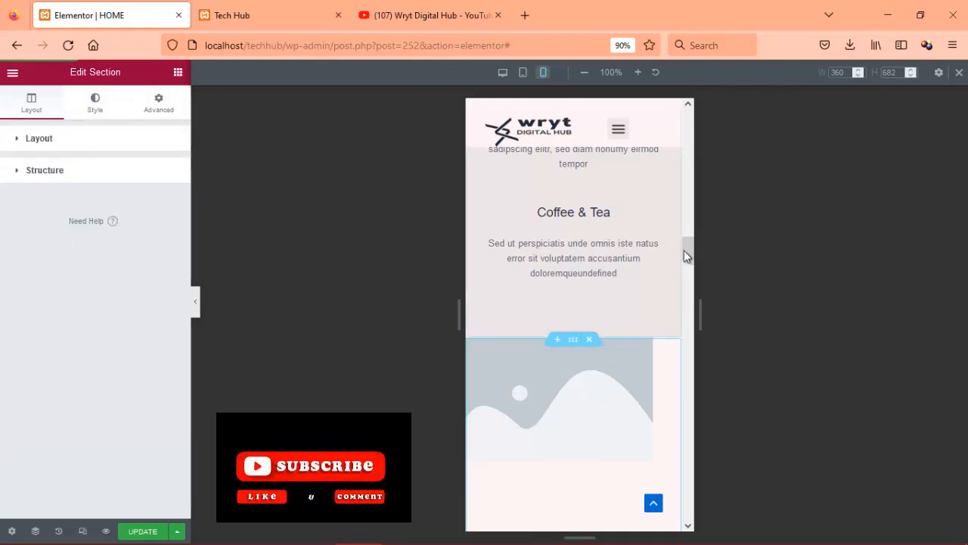
scroll(689, 246, down, 2)
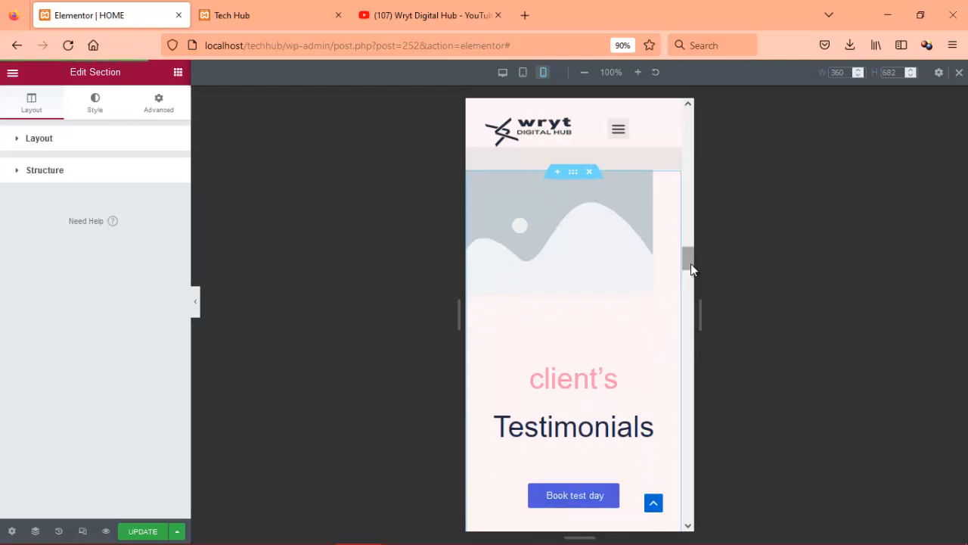
mouse_move(691, 263)
mouse_down()
mouse_move(694, 301)
mouse_move(683, 259)
mouse_up()
scroll(617, 293, down, 1)
scroll(598, 314, up, 1)
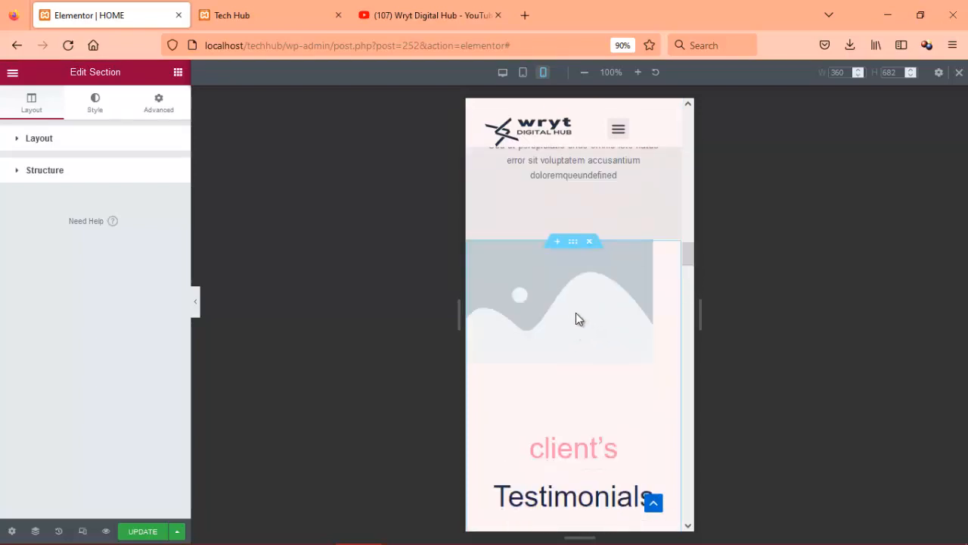
click(18, 172)
click(18, 172)
click(17, 139)
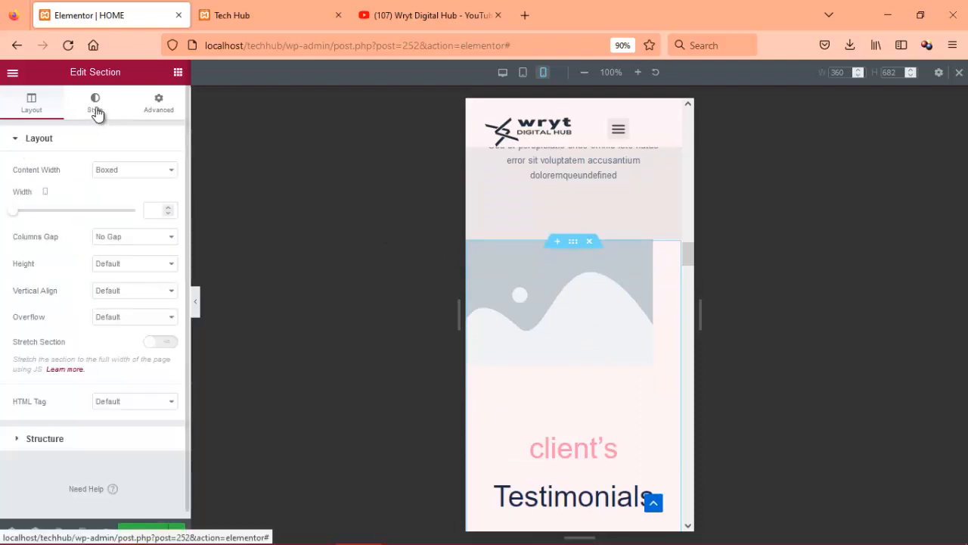
- Replace the Testimonials section's placeholder background image for mobile with img11.jpg from the media library
click(94, 106)
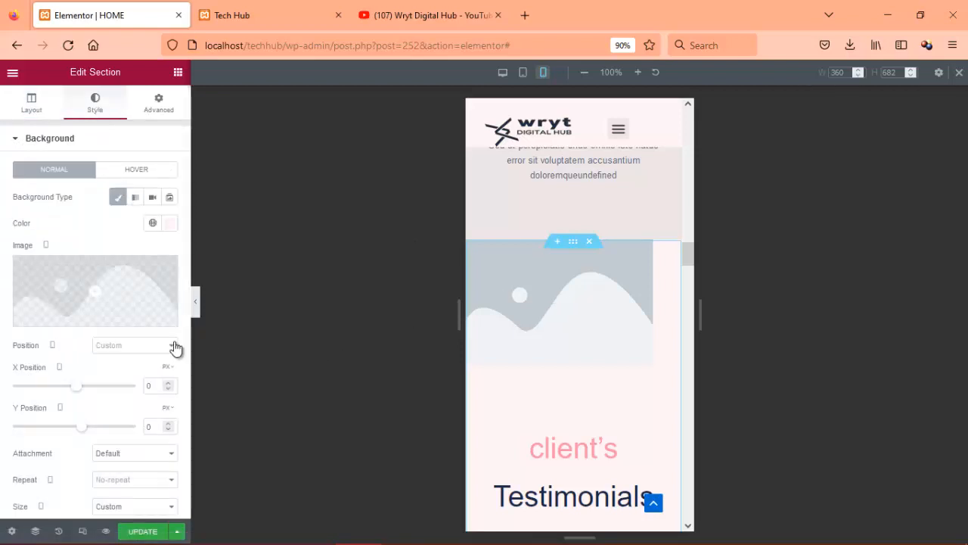
mouse_move(87, 314)
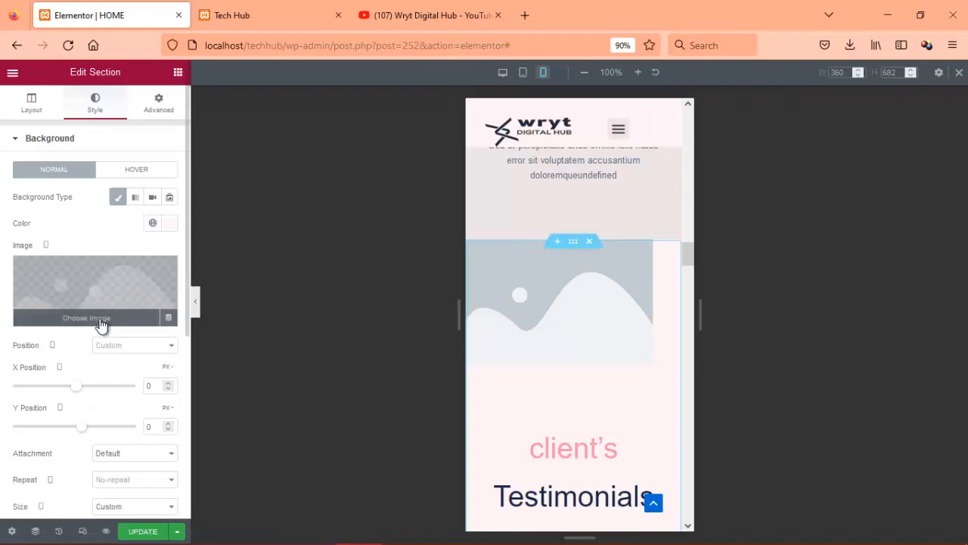
click(101, 323)
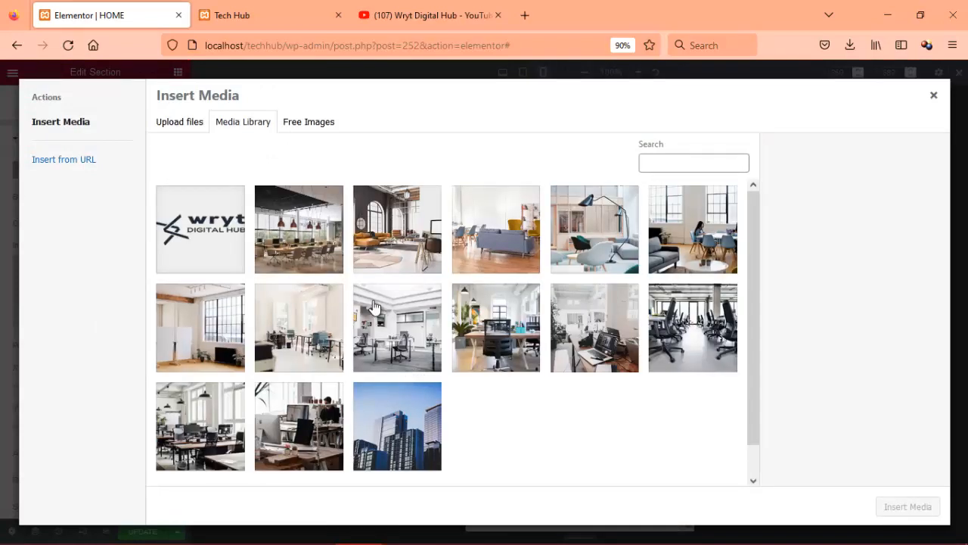
click(530, 246)
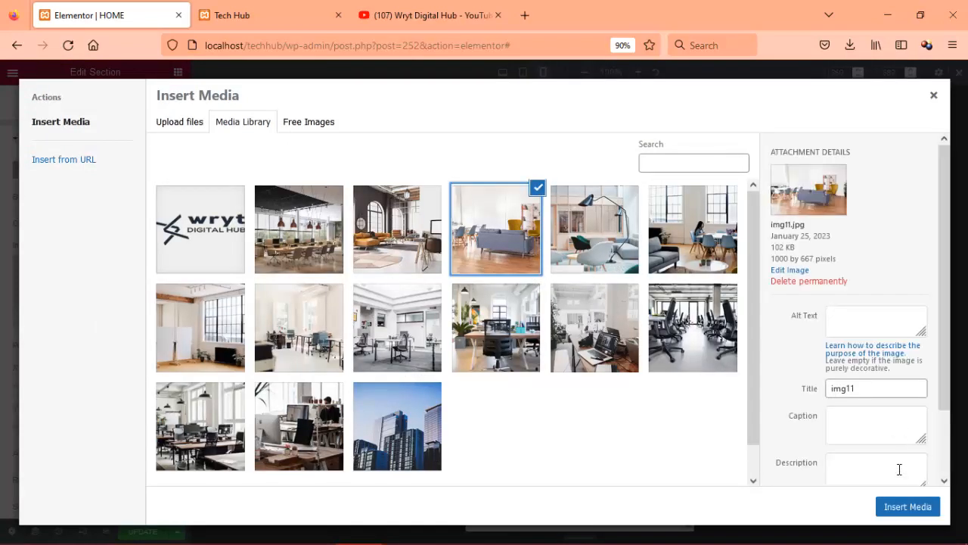
click(899, 506)
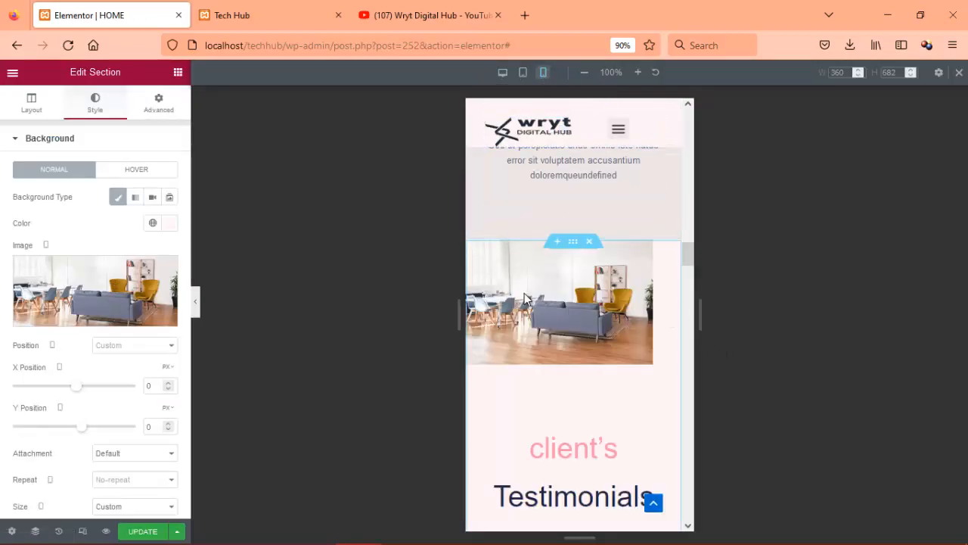
- Switch the preview to desktop, replace the Testimonials section's placeholder background image with img11.jpg, and update the page
click(502, 73)
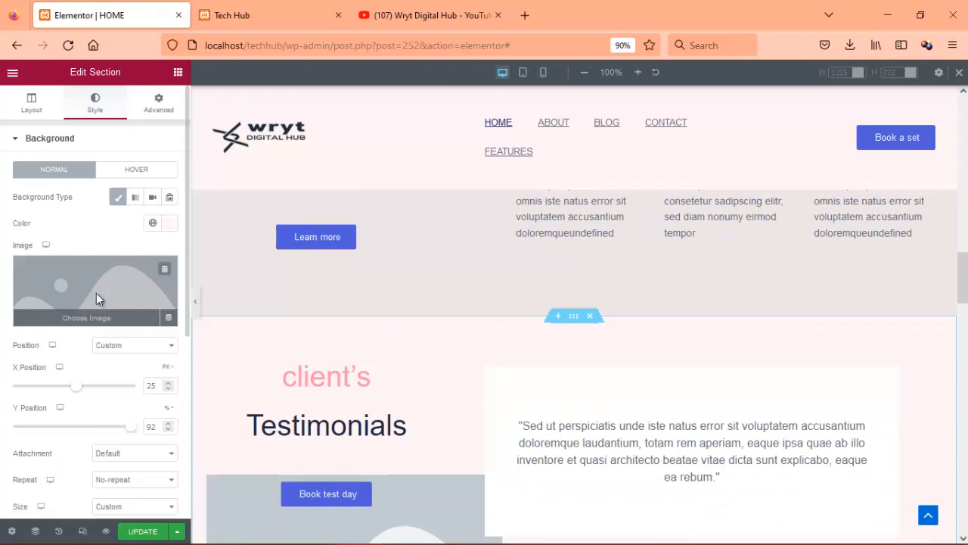
click(96, 293)
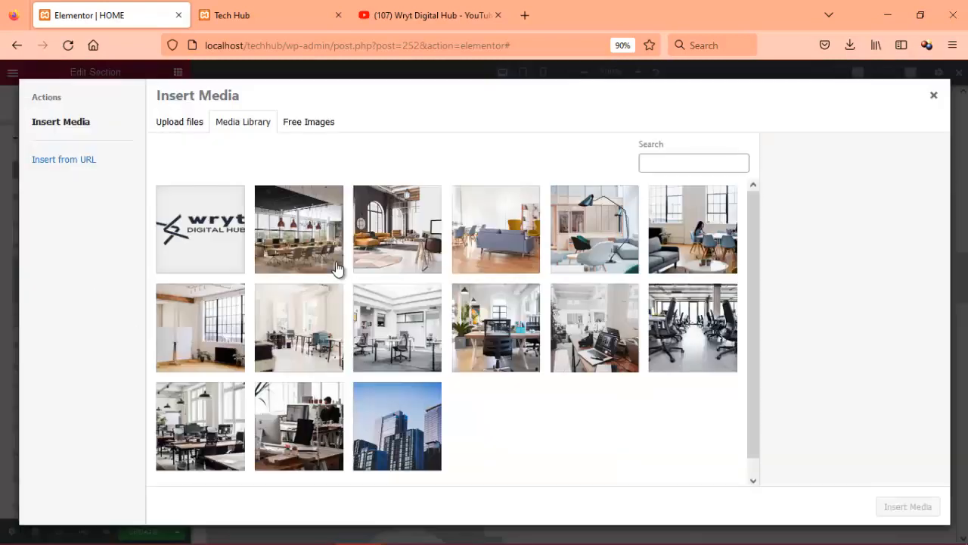
click(526, 241)
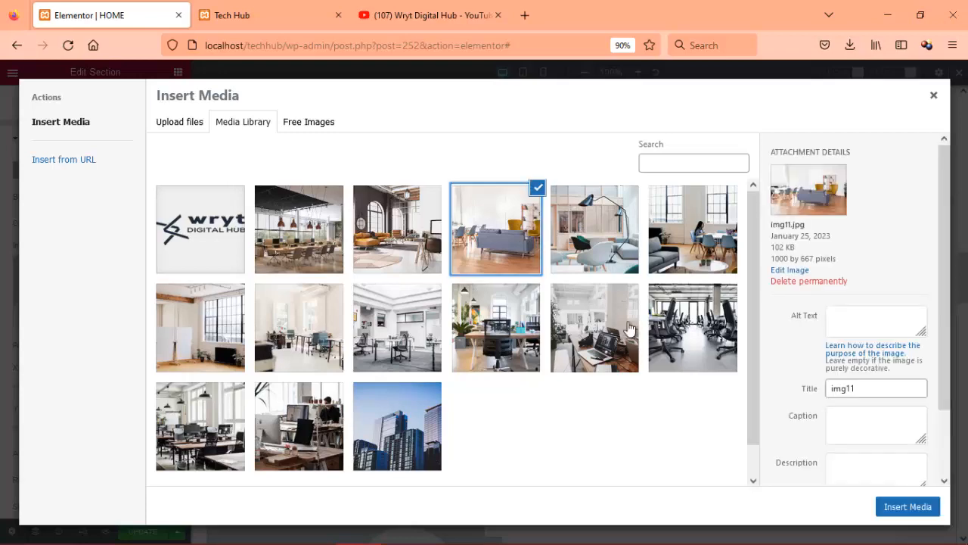
click(893, 509)
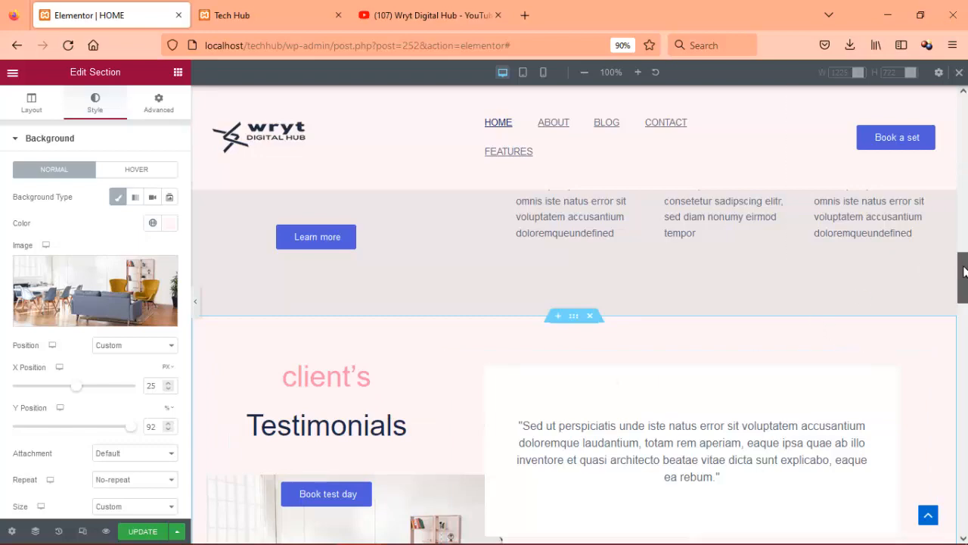
mouse_move(963, 275)
mouse_down()
mouse_move(965, 300)
mouse_move(961, 274)
mouse_move(964, 292)
mouse_up()
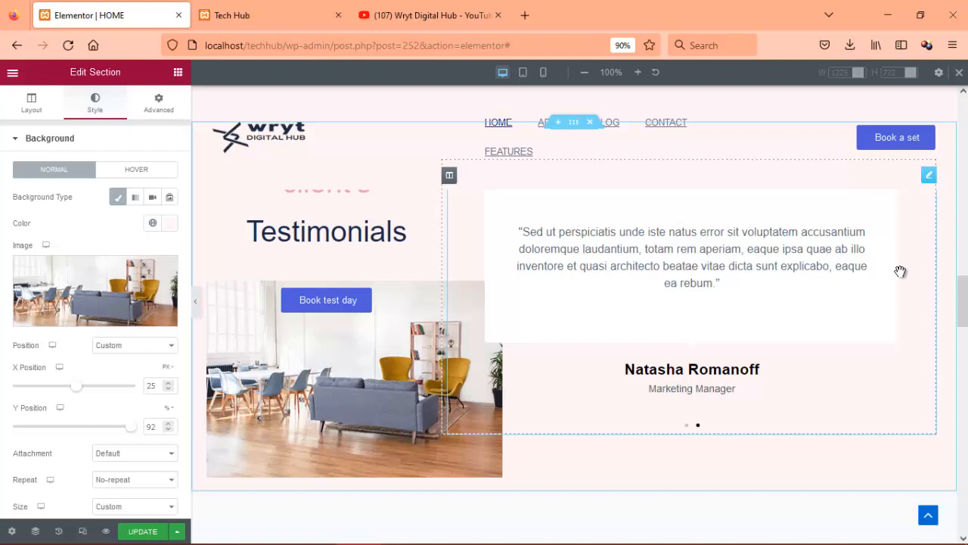
scroll(962, 303, down, 2)
drag(963, 318, 962, 332)
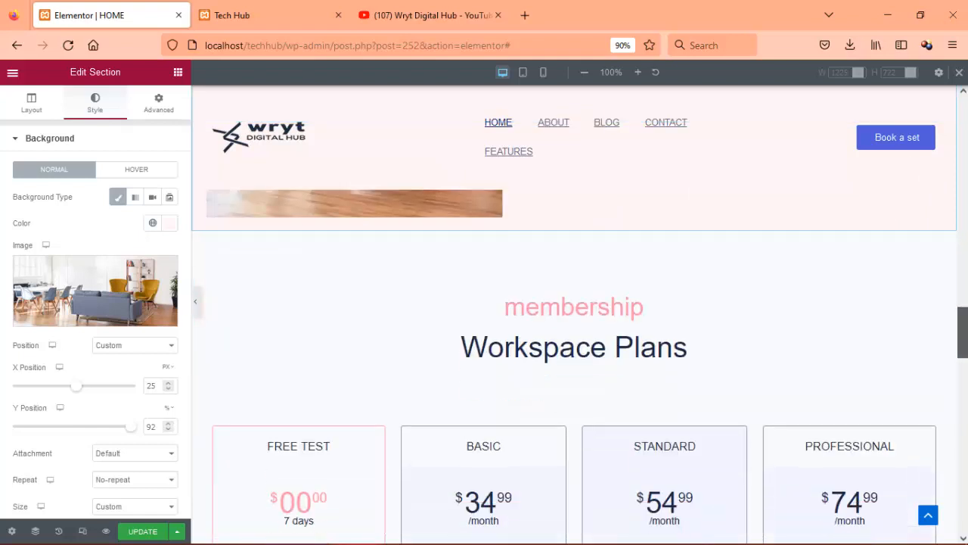
click(144, 532)
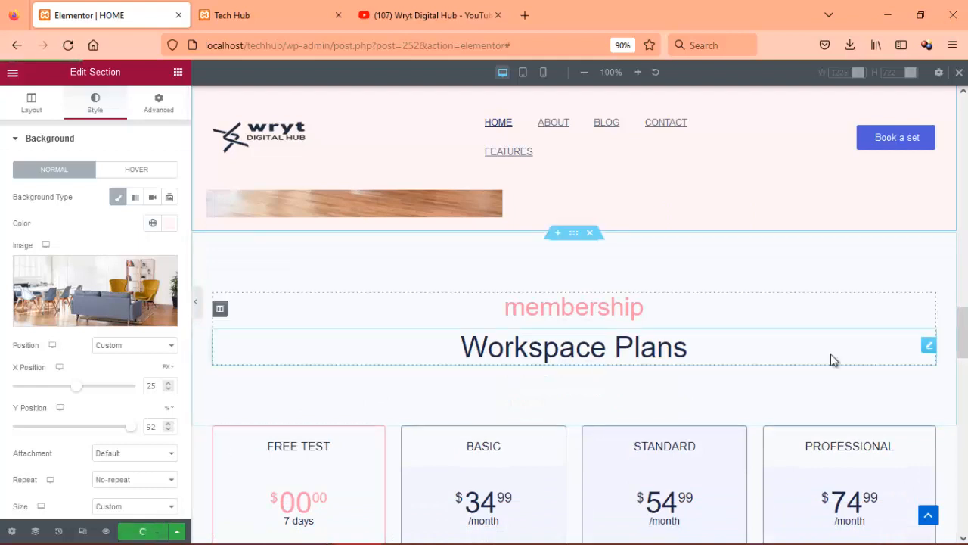
- Open the settings of the header's "Book a set" button
scroll(963, 333, down, 3)
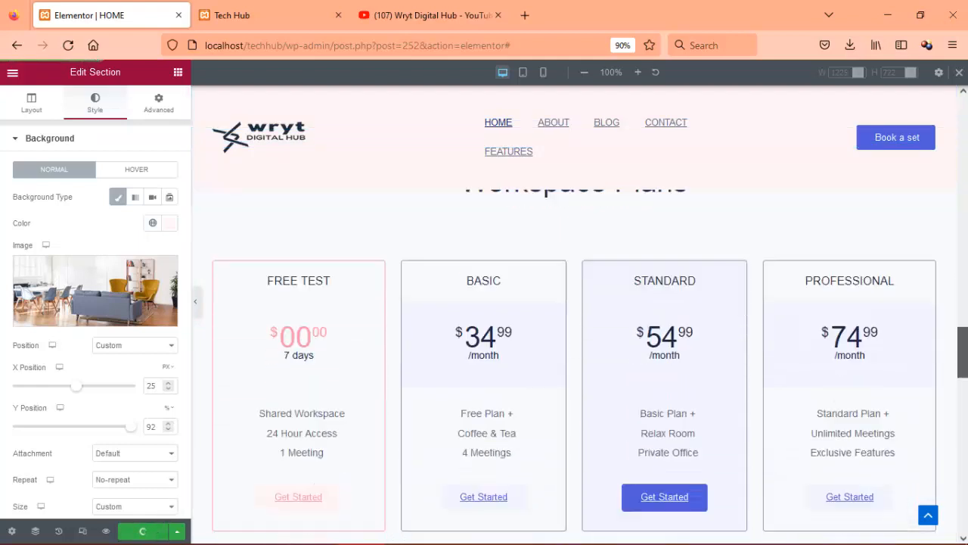
drag(963, 359, 963, 356)
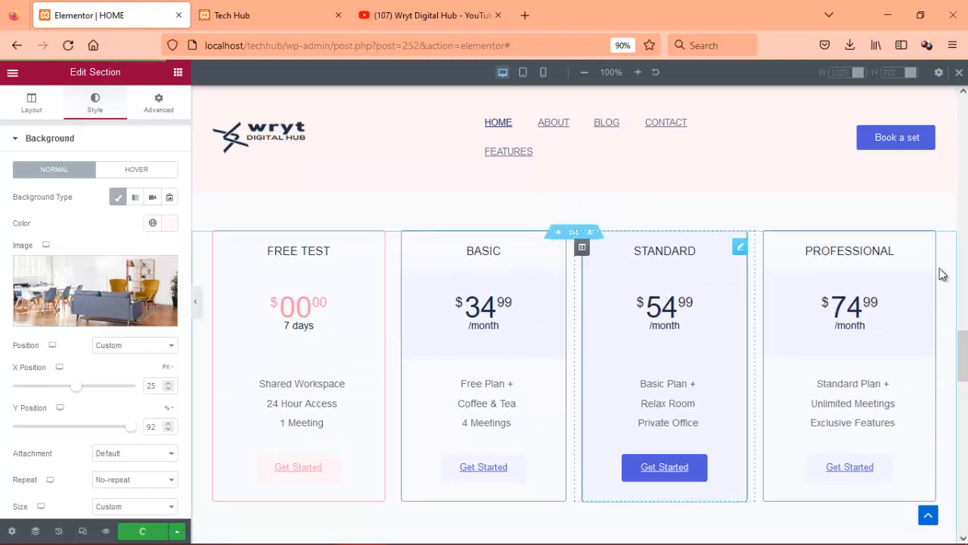
drag(962, 355, 963, 121)
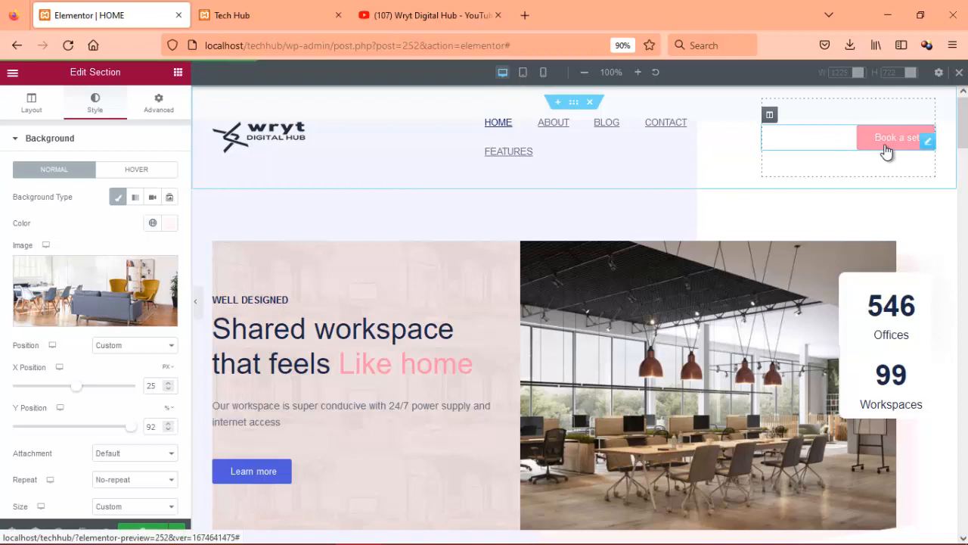
click(928, 142)
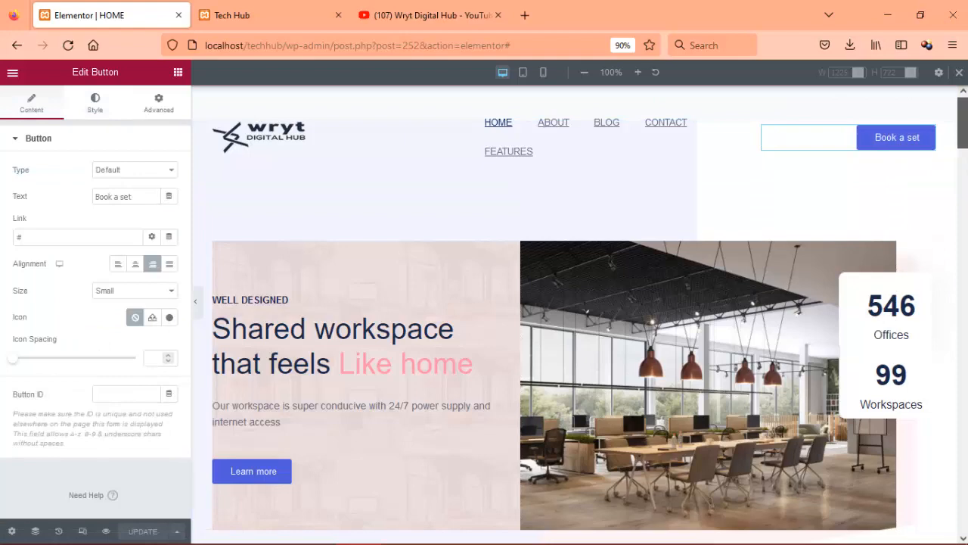
- Examine the Workspace Plans, Our Blog and Book a seat sections of the home page
scroll(580, 315, down, 10)
drag(964, 316, 965, 348)
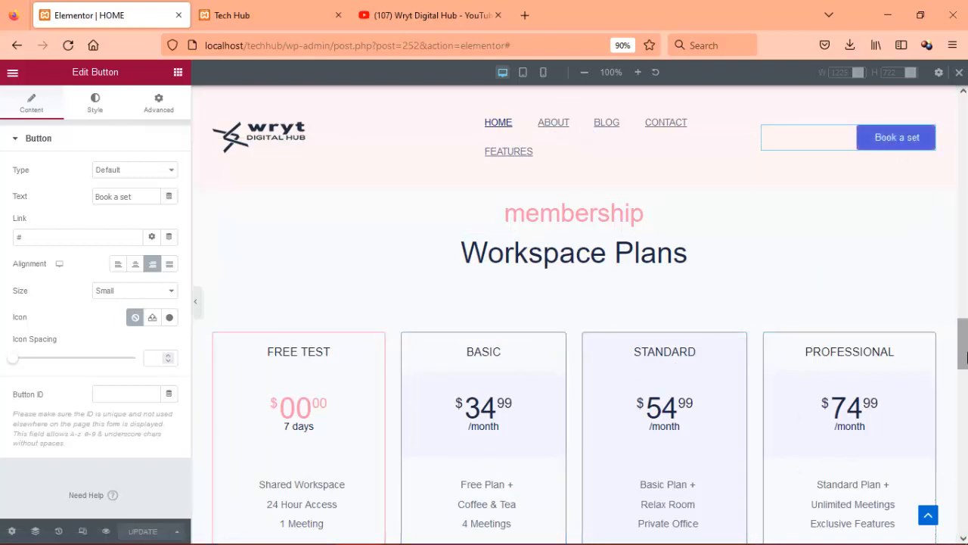
scroll(962, 358, down, 3)
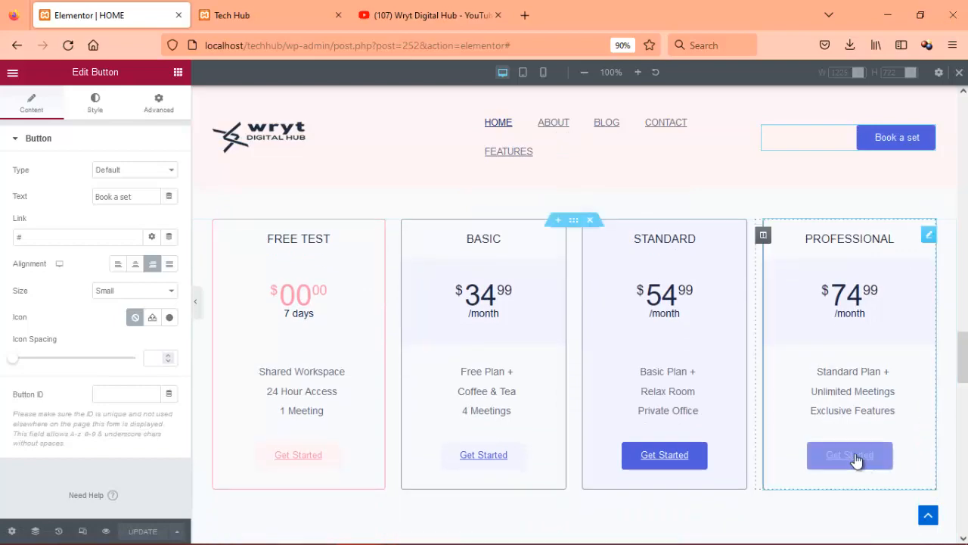
scroll(961, 393, down, 5)
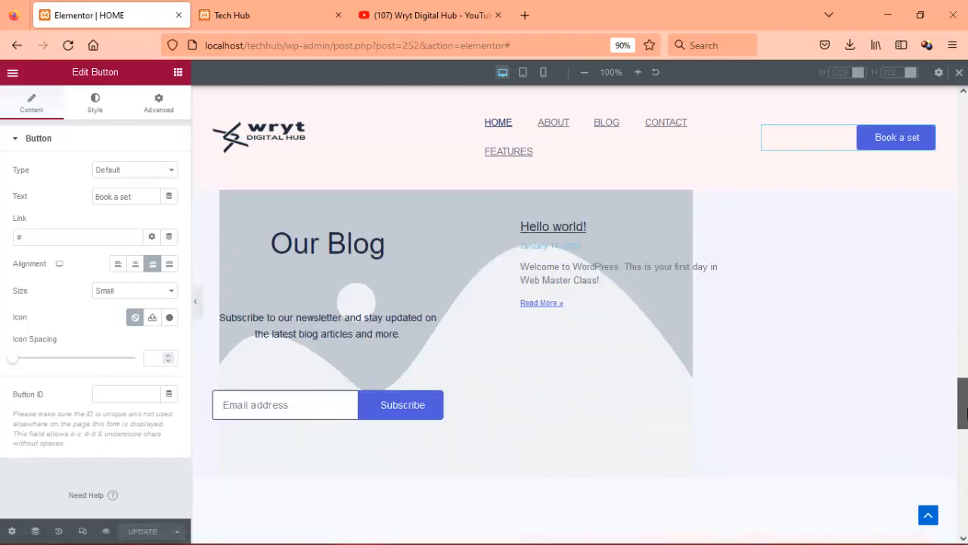
scroll(963, 412, down, 5)
scroll(964, 413, up, 2)
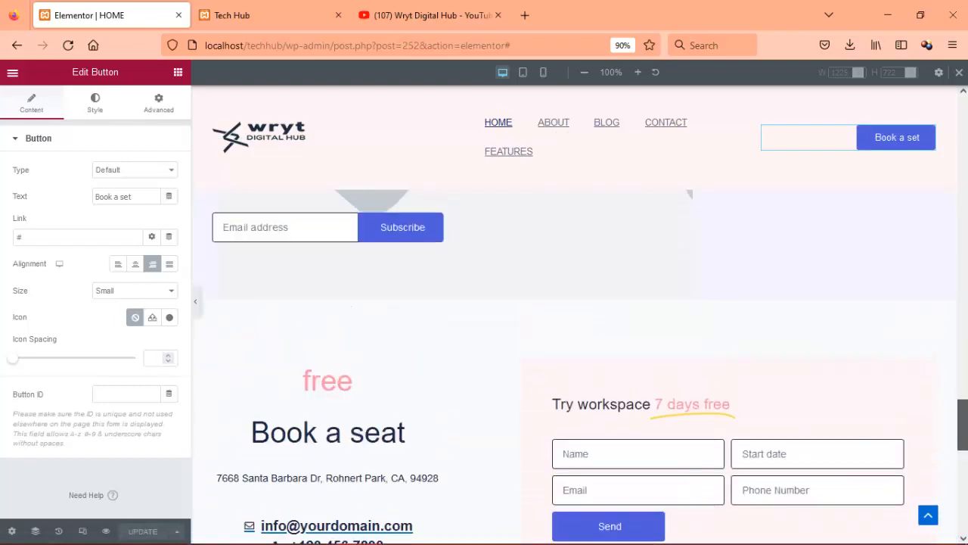
scroll(963, 412, up, 8)
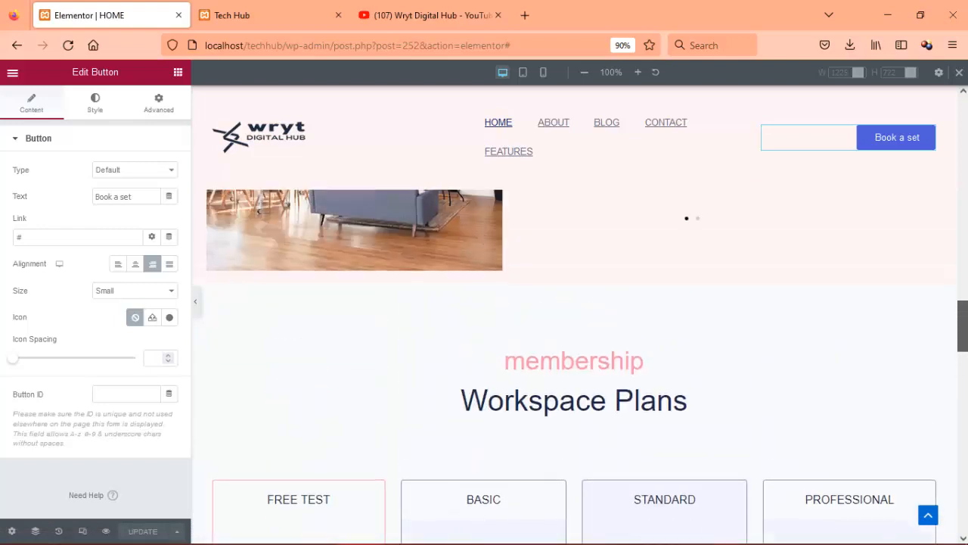
scroll(962, 412, down, 1)
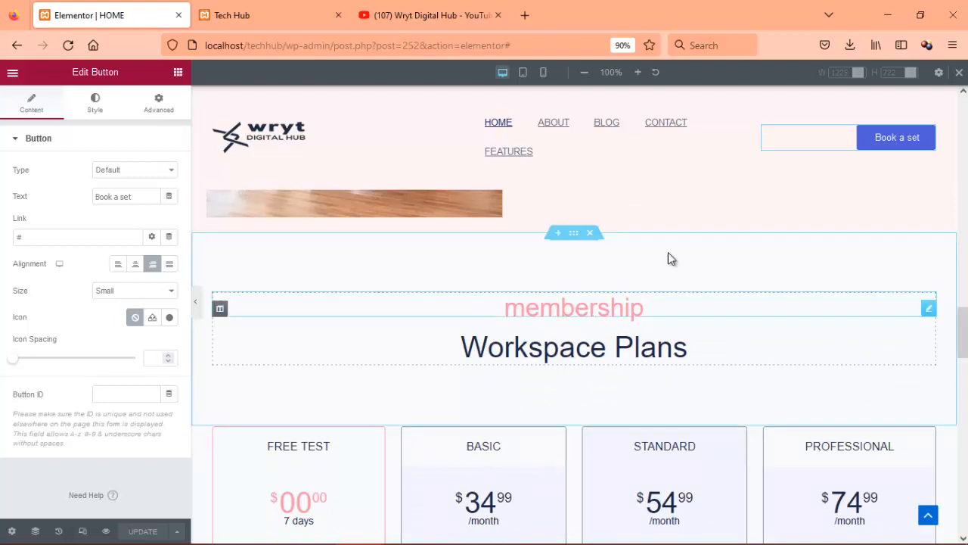
scroll(962, 348, down, 3)
scroll(963, 348, down, 1)
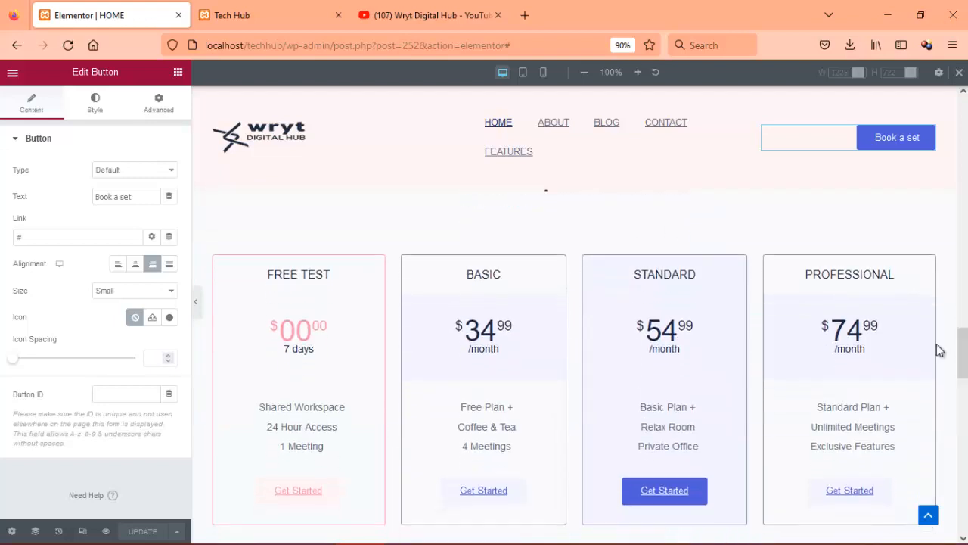
- Set the Free Test price table's currency symbol to Custom and enter N as the custom symbol
click(284, 331)
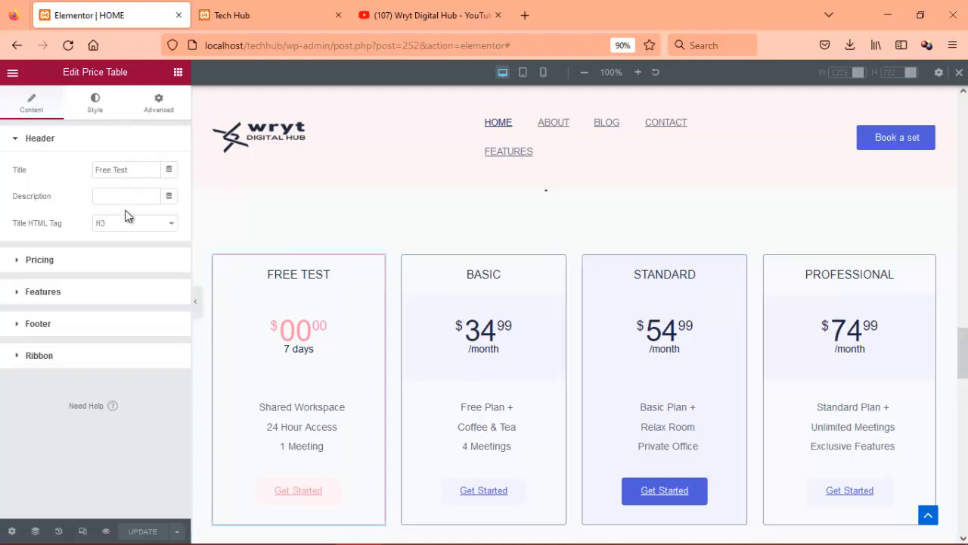
click(17, 265)
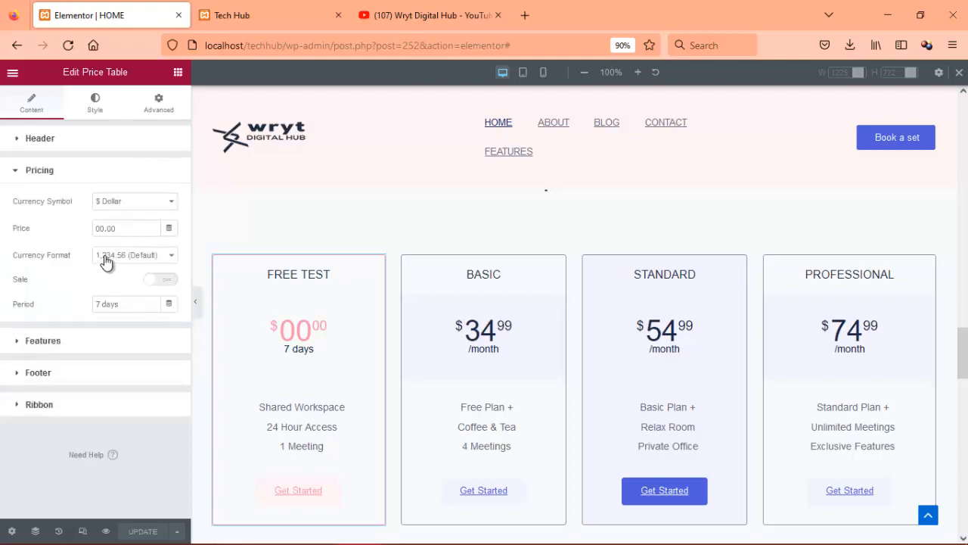
click(176, 203)
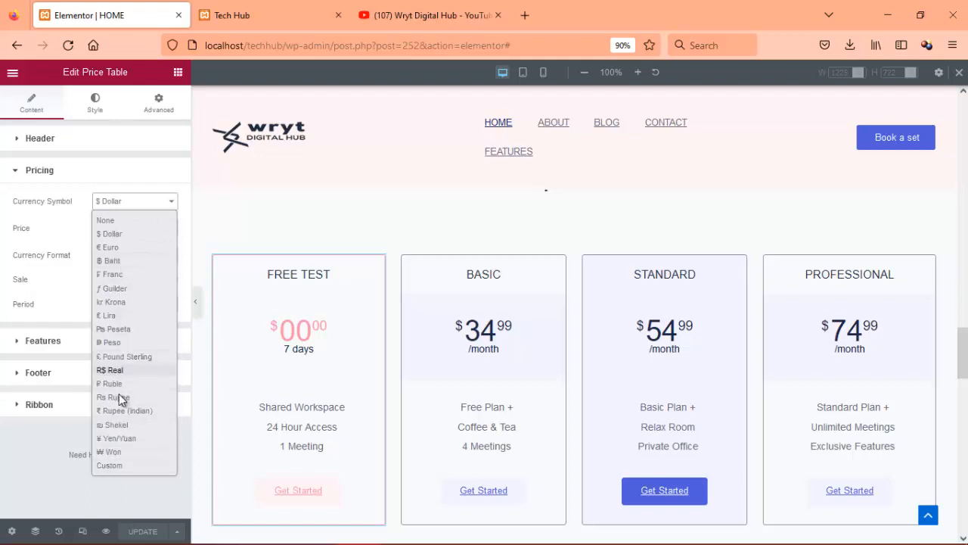
click(106, 465)
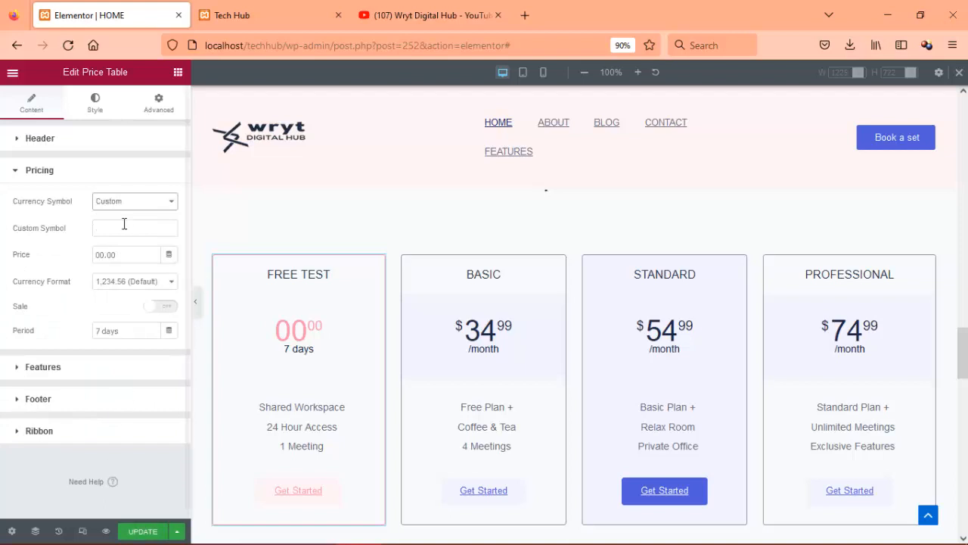
click(117, 227)
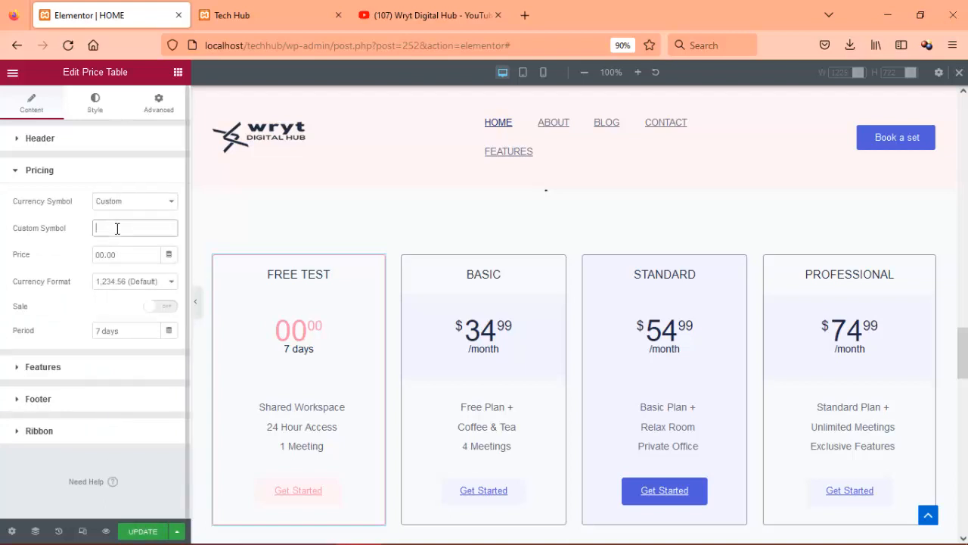
text(N)
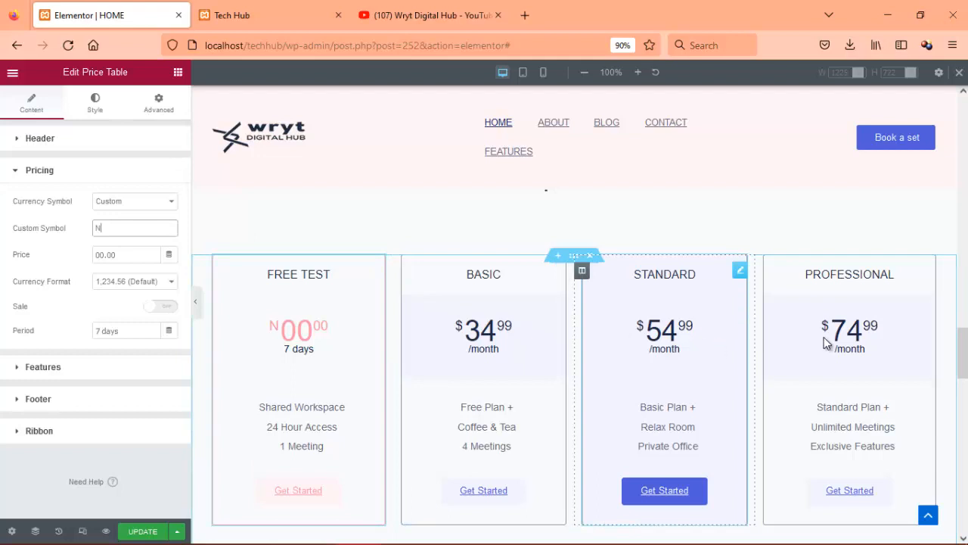
- Find the Menu Anchor widget and place it above the Free Test price table in the Workspace Plans section
scroll(962, 348, down, 1)
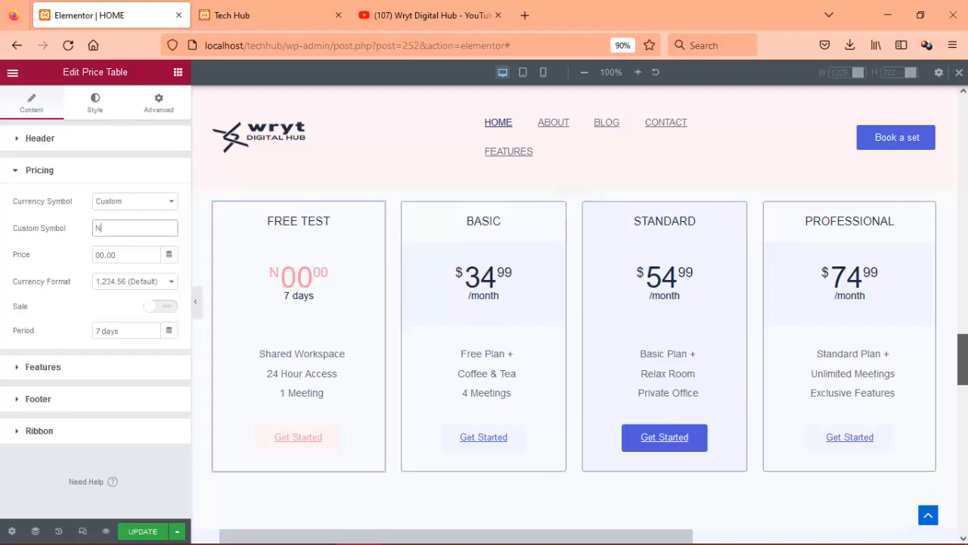
scroll(862, 353, down, 2)
drag(963, 380, 962, 318)
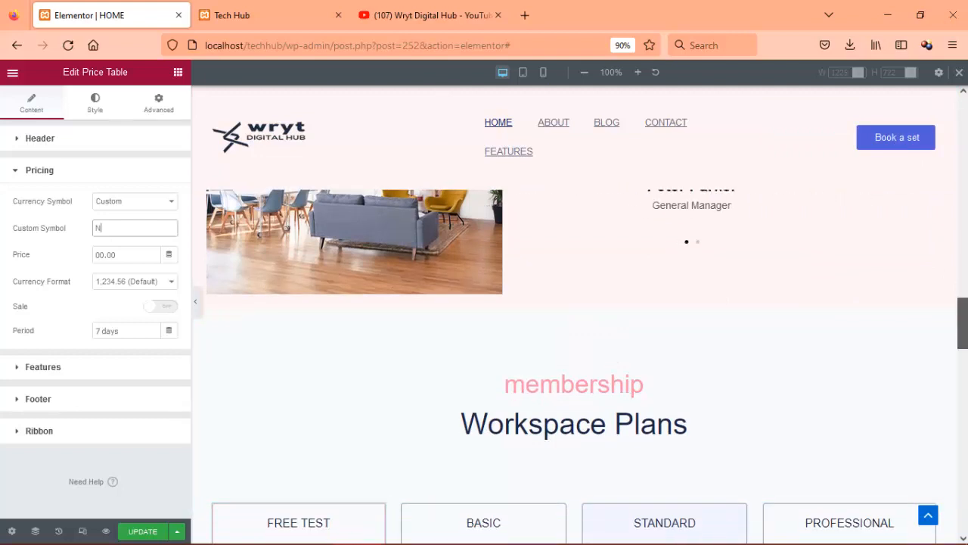
scroll(954, 225, down, 2)
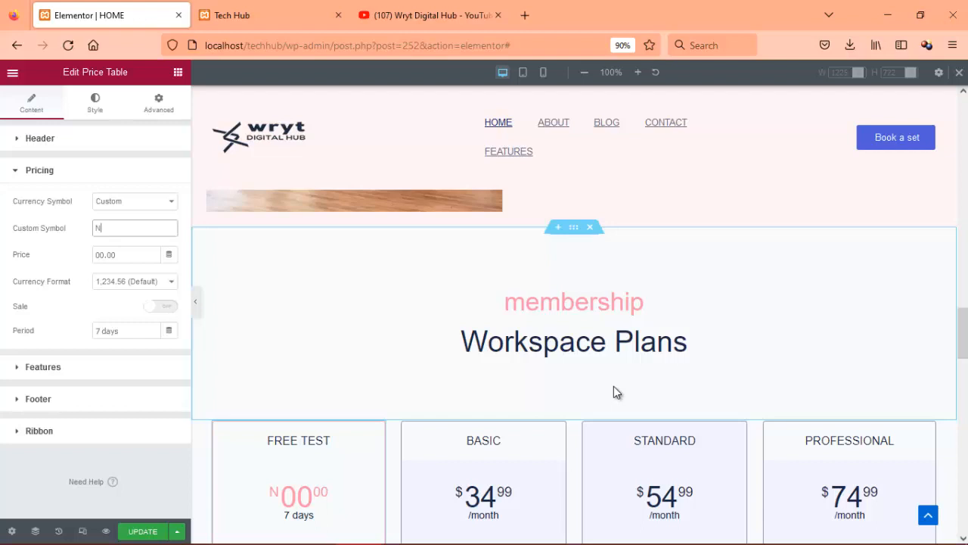
drag(962, 331, 962, 425)
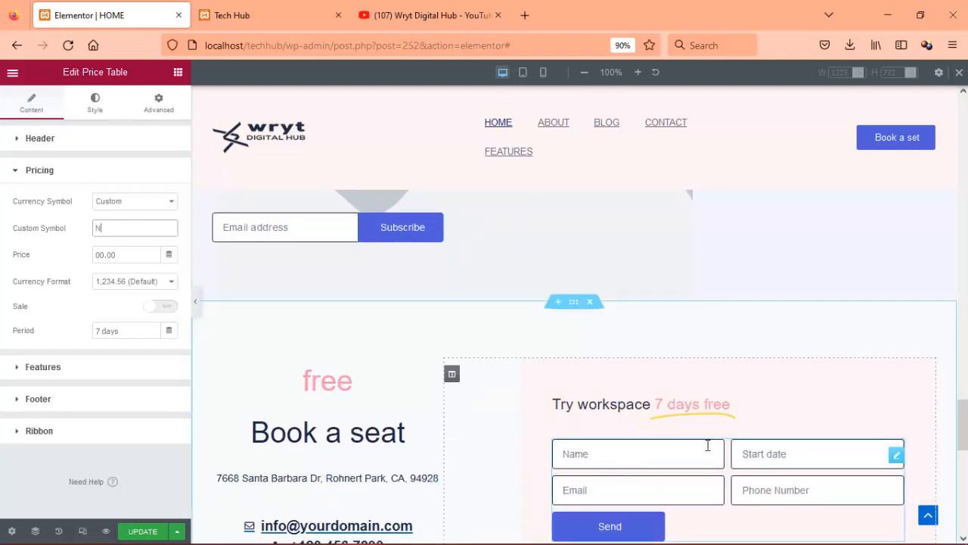
drag(962, 418, 961, 344)
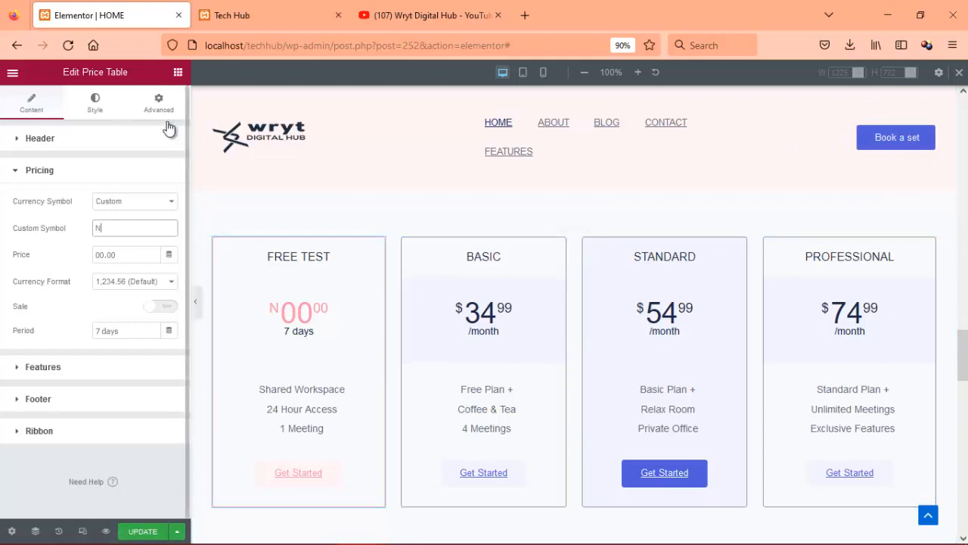
click(178, 75)
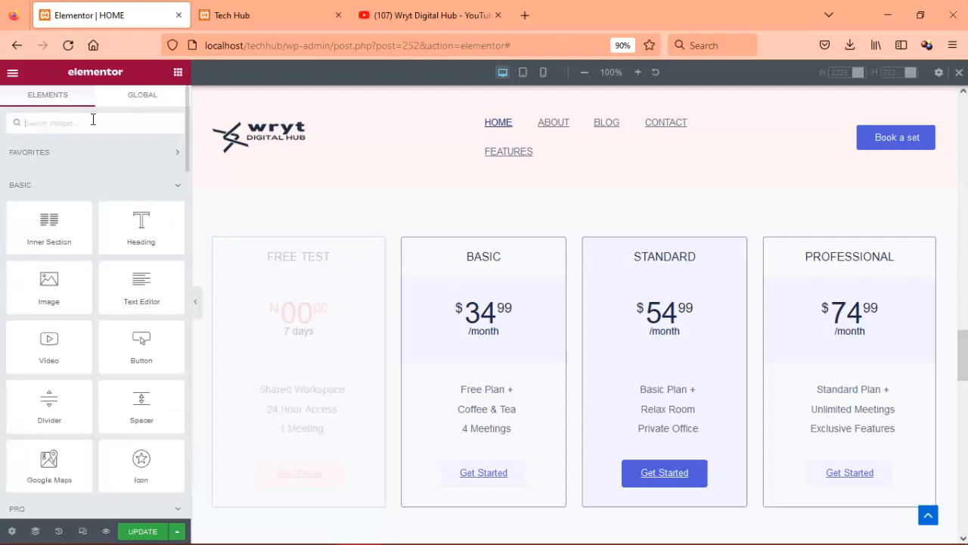
text(anc)
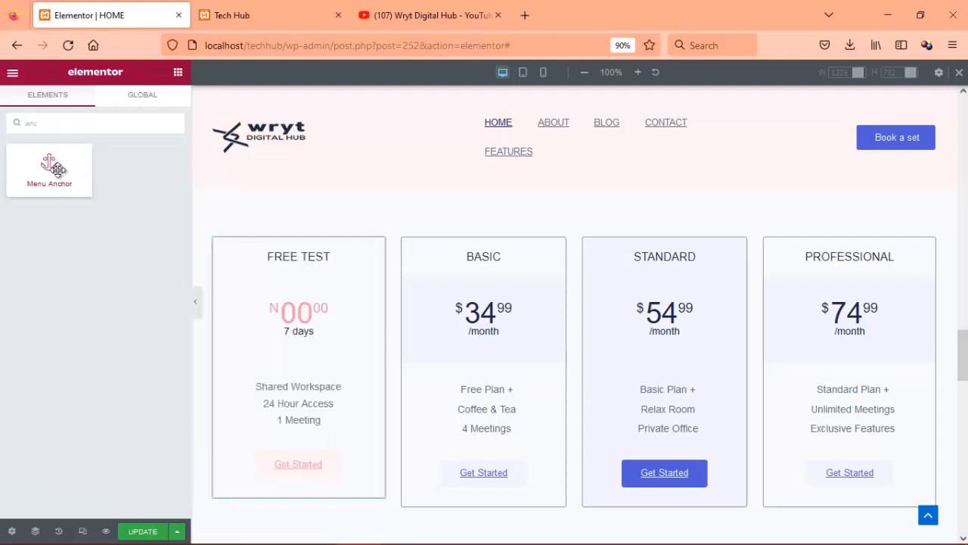
drag(62, 168, 317, 240)
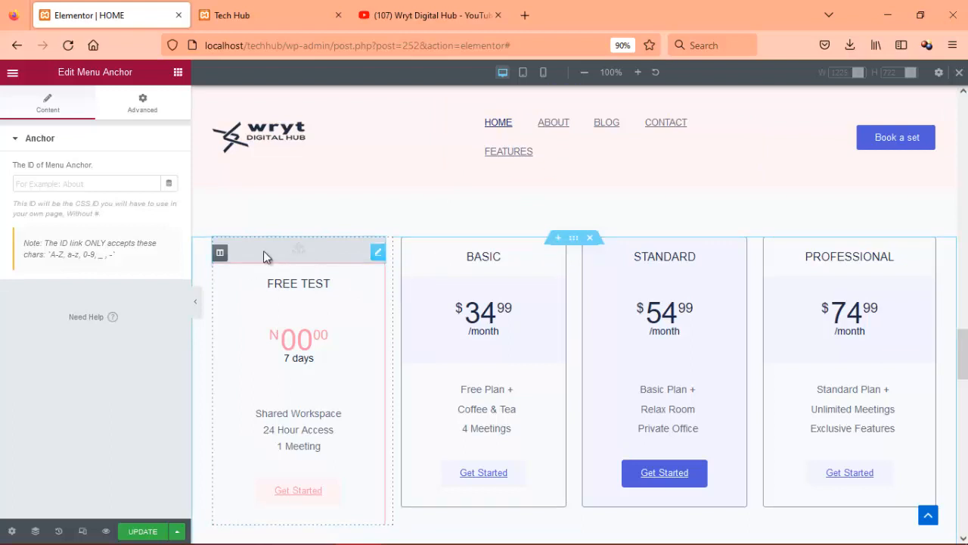
- Set the new menu anchor's ID to packages
click(94, 187)
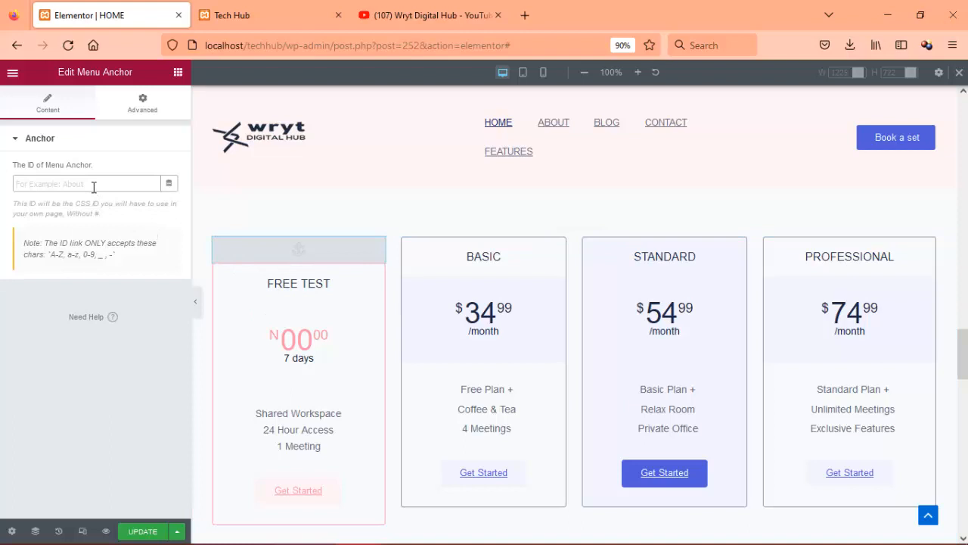
text(package)
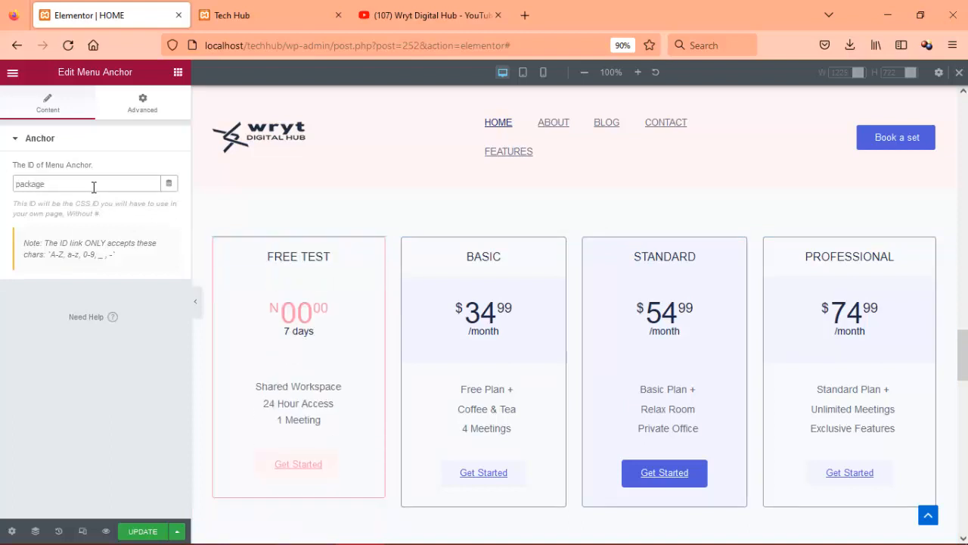
text(s)
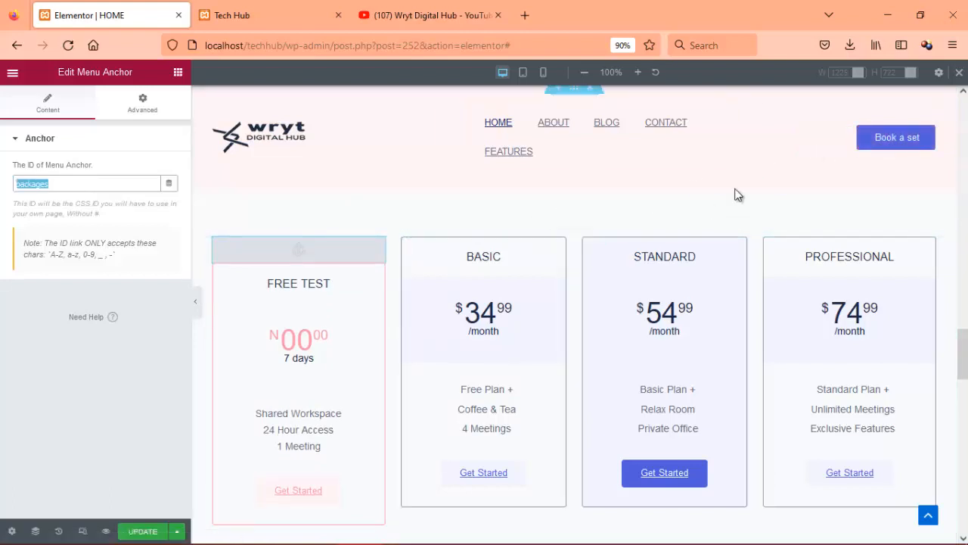
- Update the page and set the link of the header's Book a set button to #packages
click(138, 532)
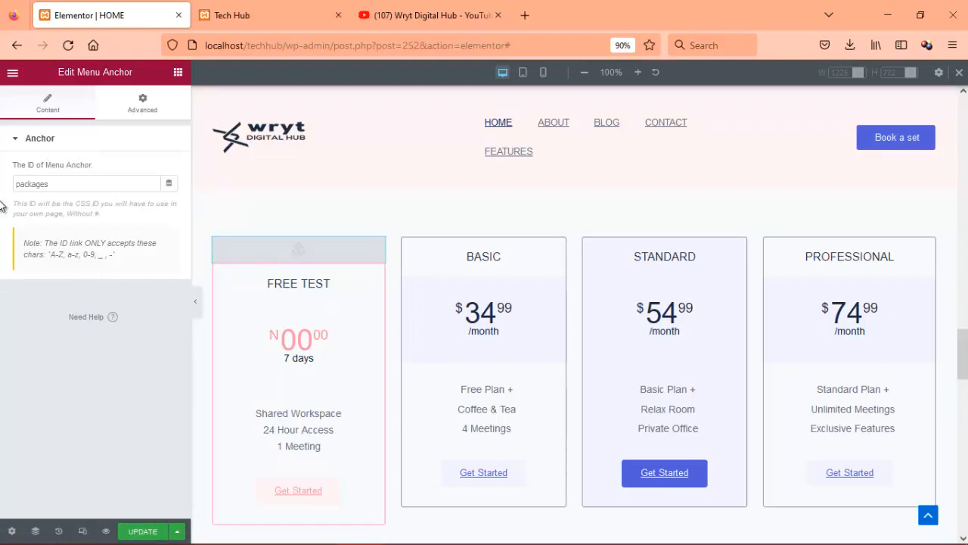
click(922, 144)
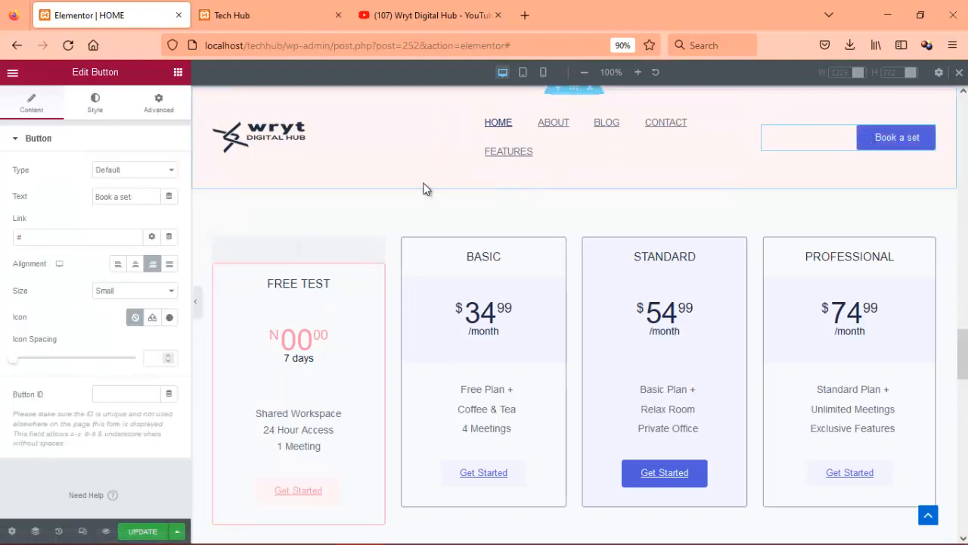
click(33, 239)
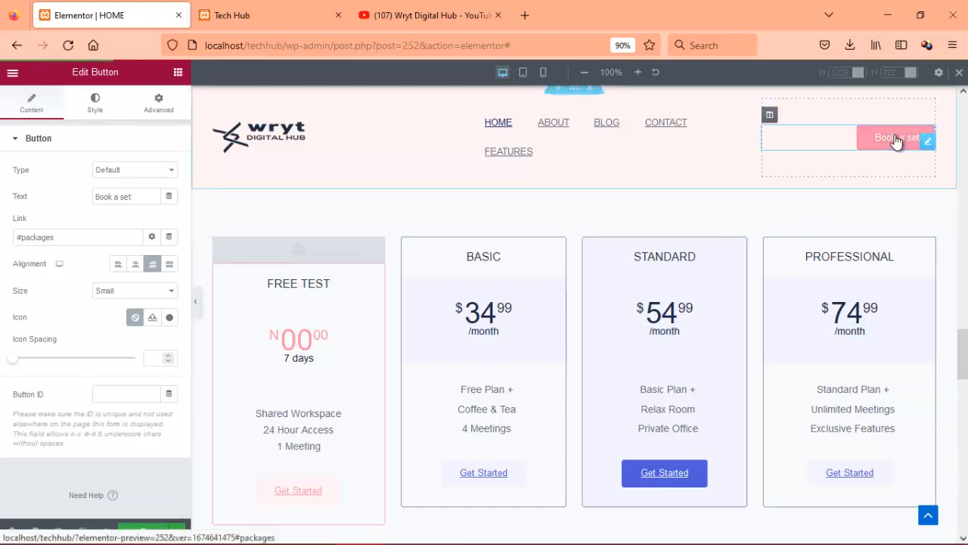
- Test the header's Book a set button from the start of the page to check its jump to the price tables
scroll(832, 182, down, 1)
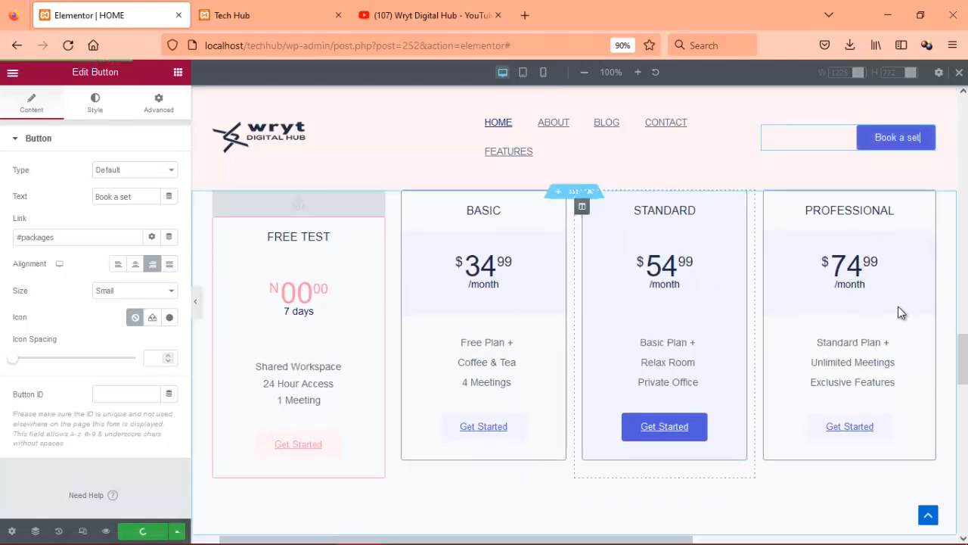
drag(962, 349, 958, 91)
click(895, 143)
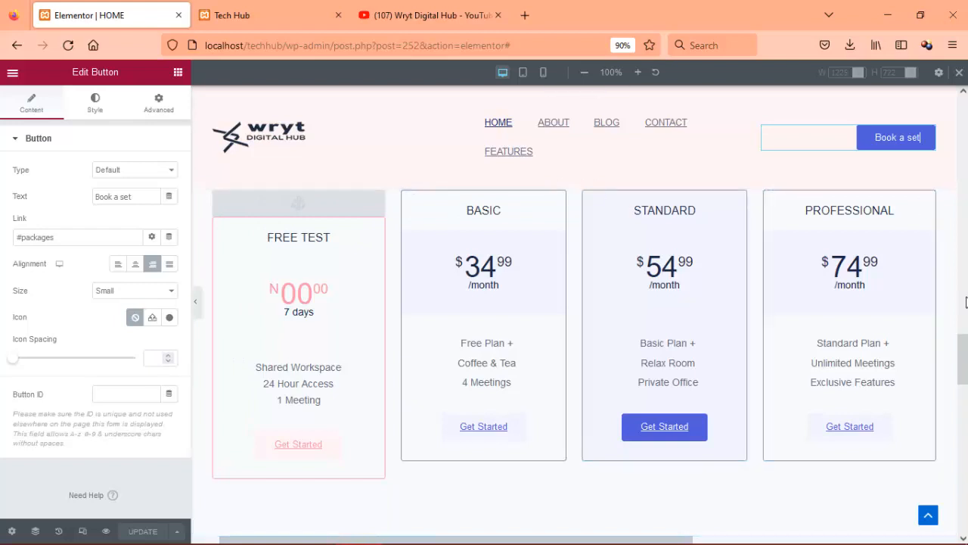
- Add a Menu Anchor above the free heading in the Book a seat section and set its ID to book
drag(965, 350, 966, 413)
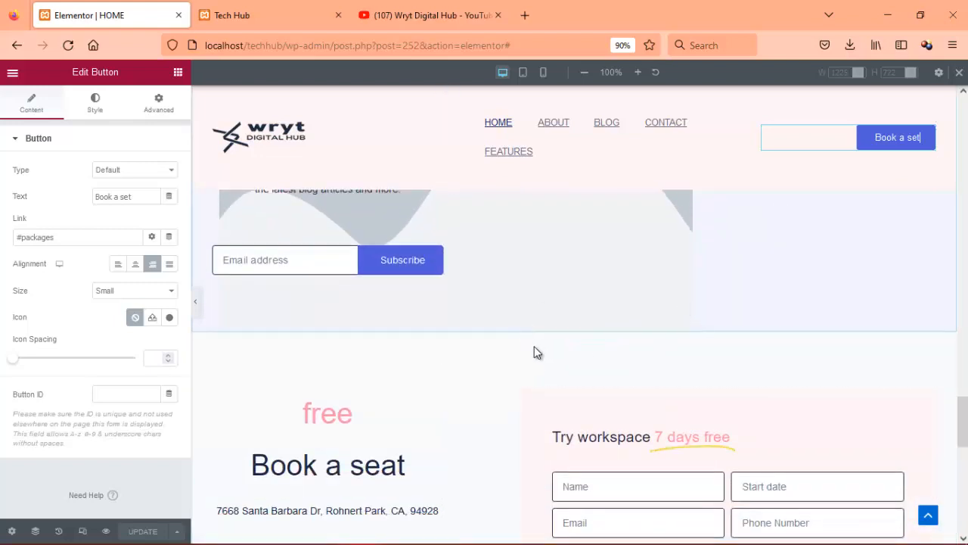
click(178, 72)
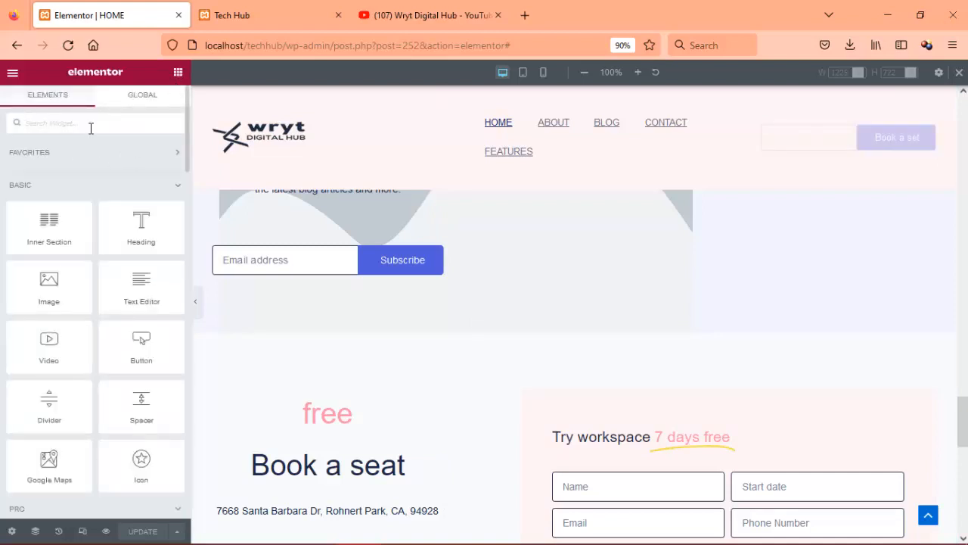
text(ar)
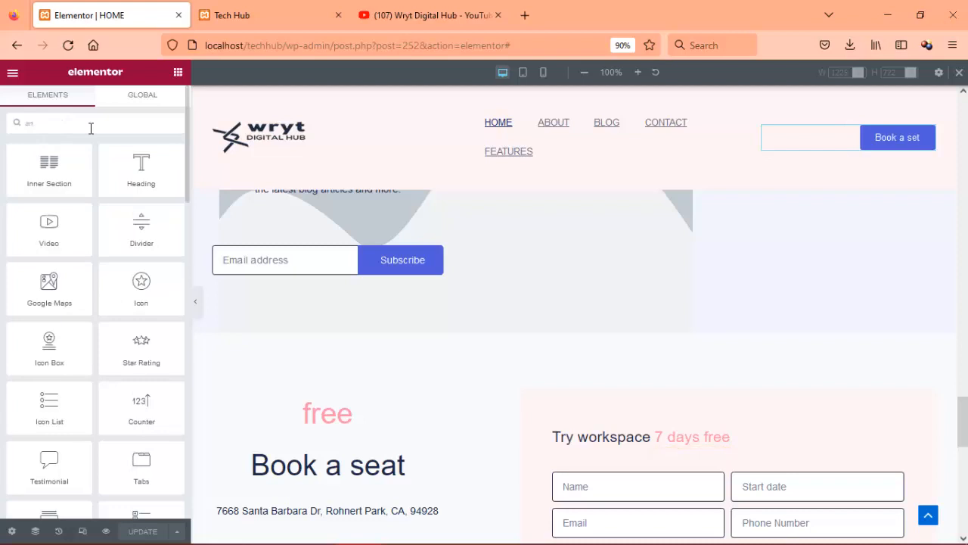
text(c)
drag(49, 168, 381, 400)
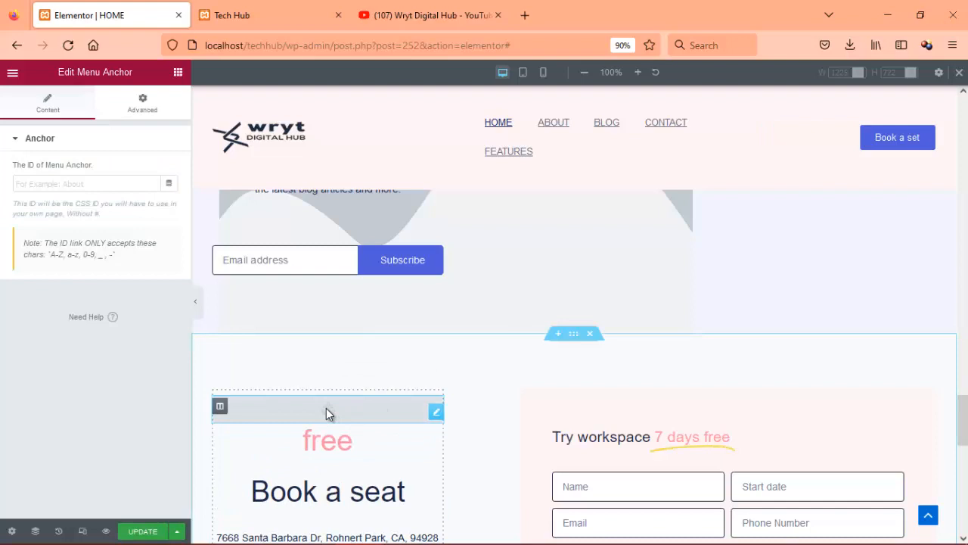
click(111, 187)
text(book)
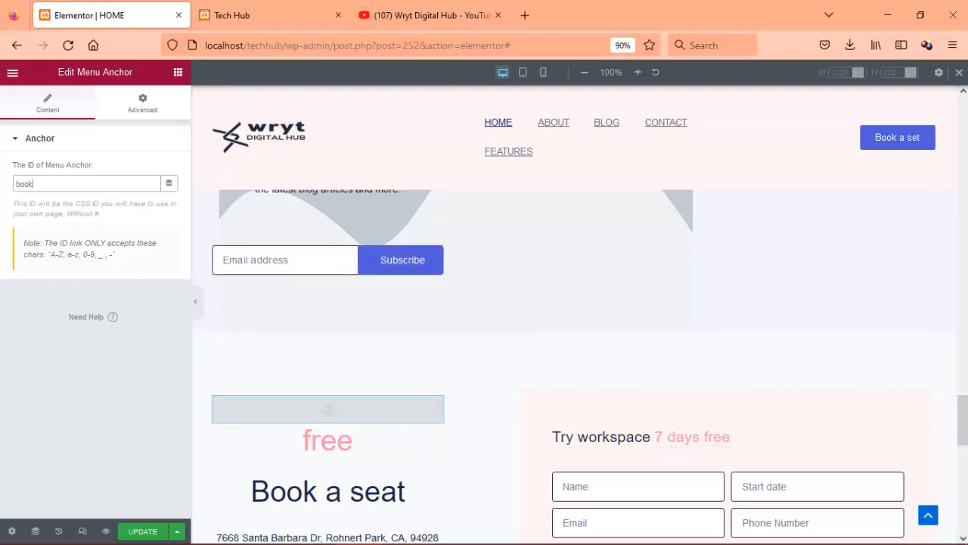
- Set the Free Test price table's footer button text to Book Now and its link to #book
scroll(965, 401, up, 1)
drag(965, 401, 960, 346)
click(315, 398)
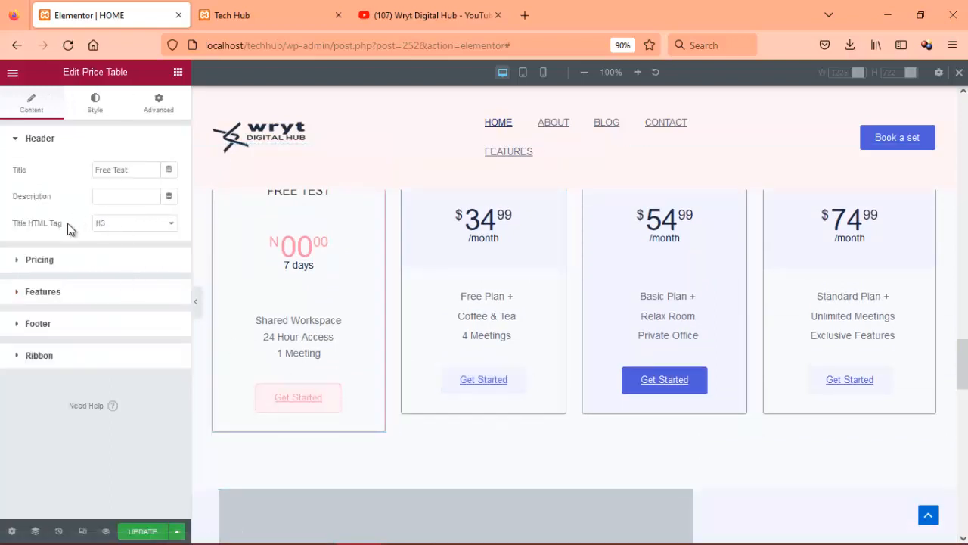
click(16, 295)
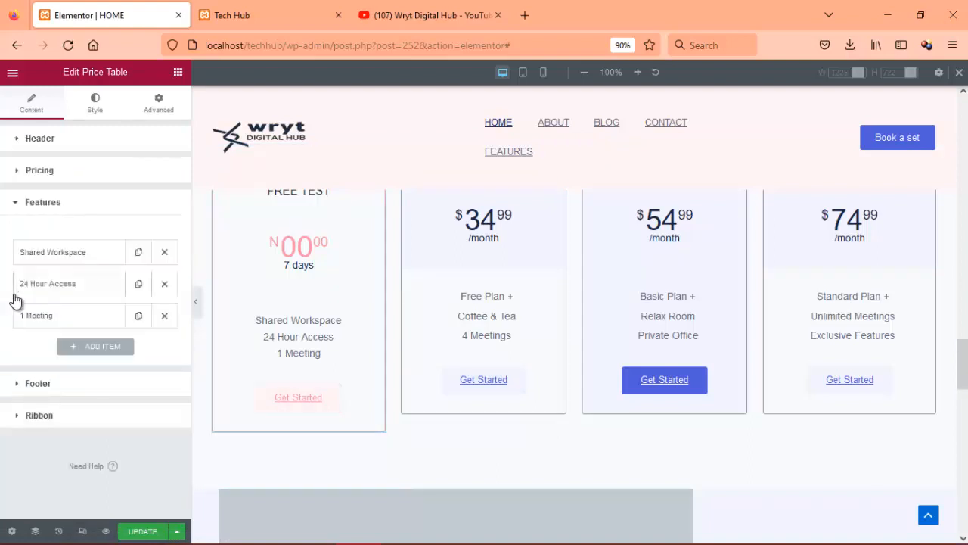
click(14, 209)
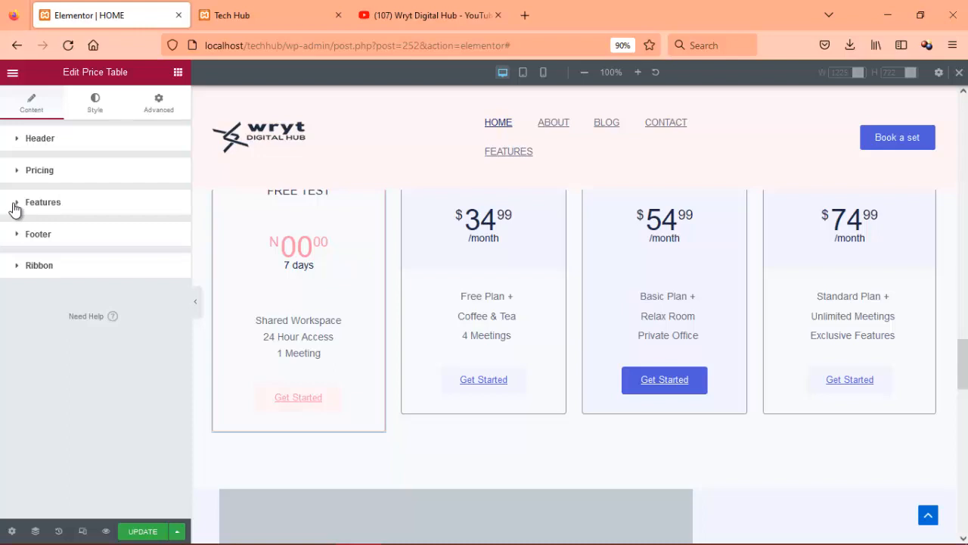
click(288, 401)
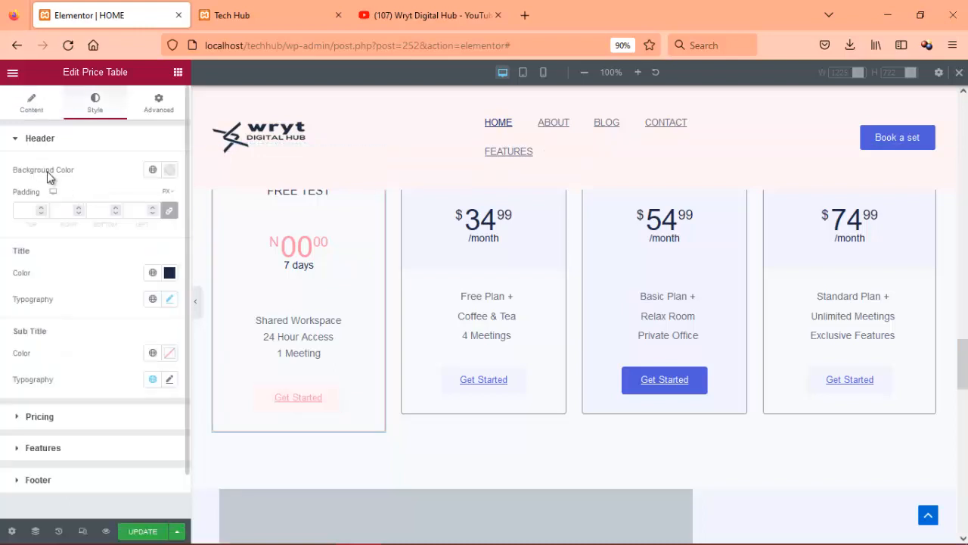
click(30, 101)
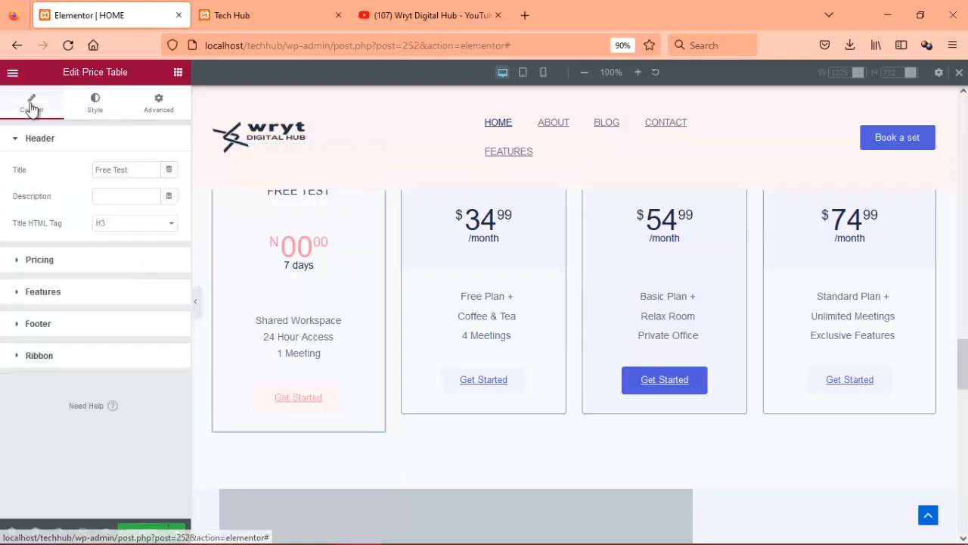
click(18, 325)
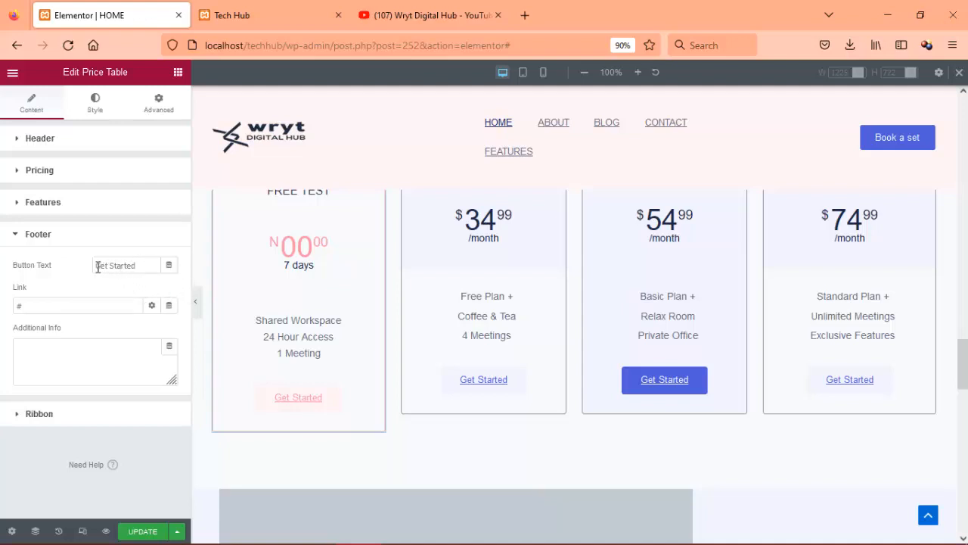
drag(98, 267, 110, 266)
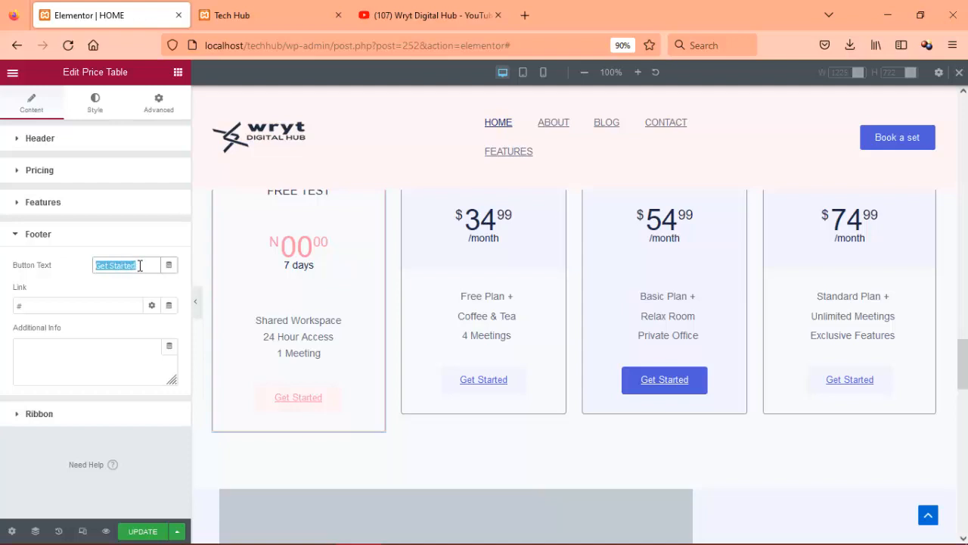
text(Bok Now)
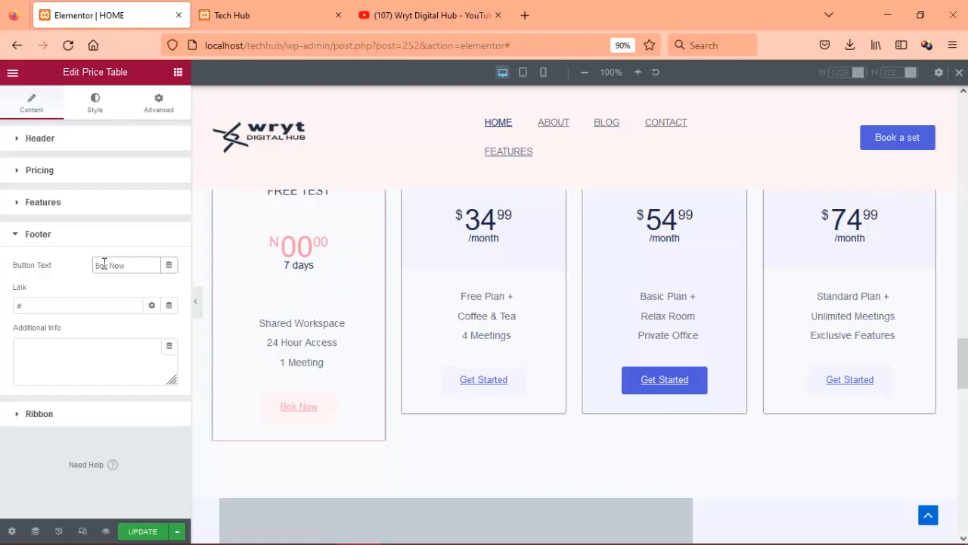
text(o)
click(65, 308)
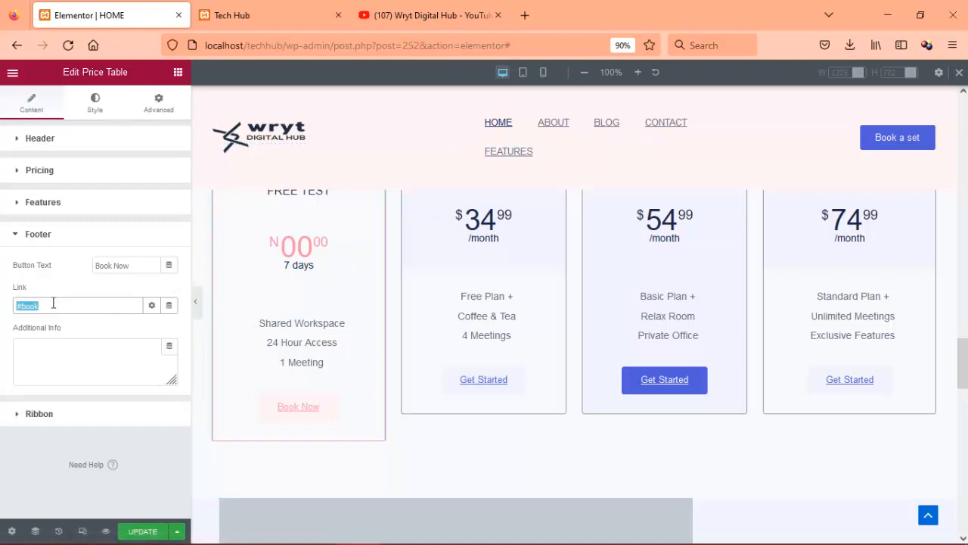
- Set the Basic price table's footer button text to Book Now and its link to #book
click(409, 347)
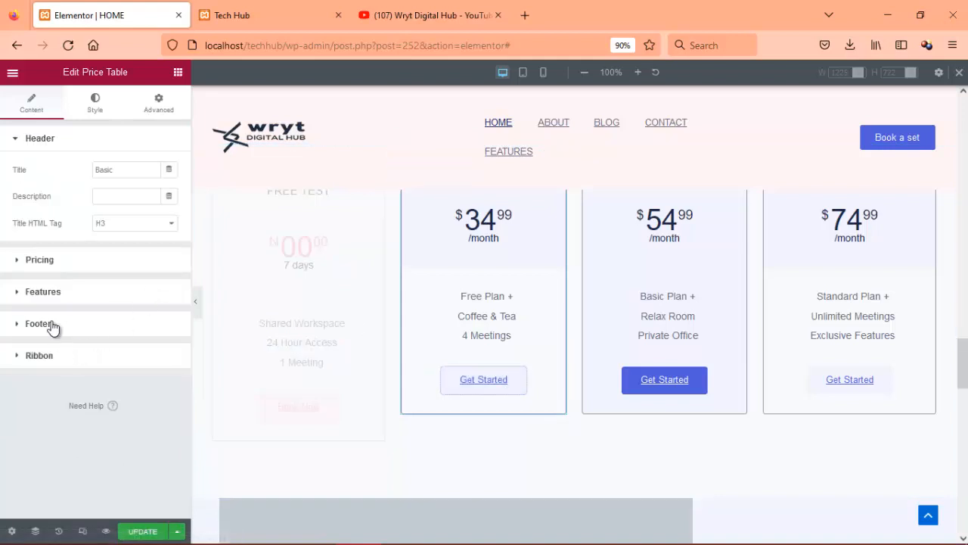
click(40, 324)
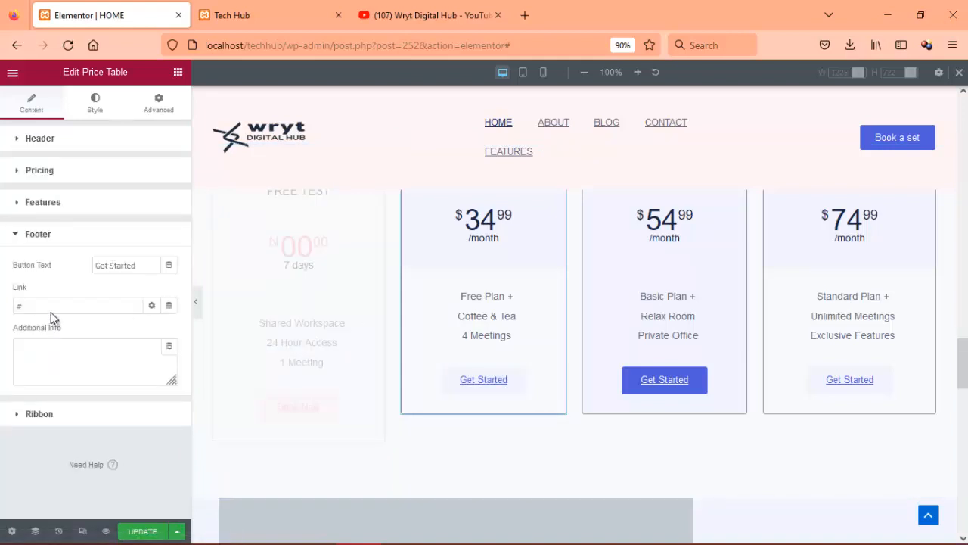
double_click(140, 265)
text(Book)
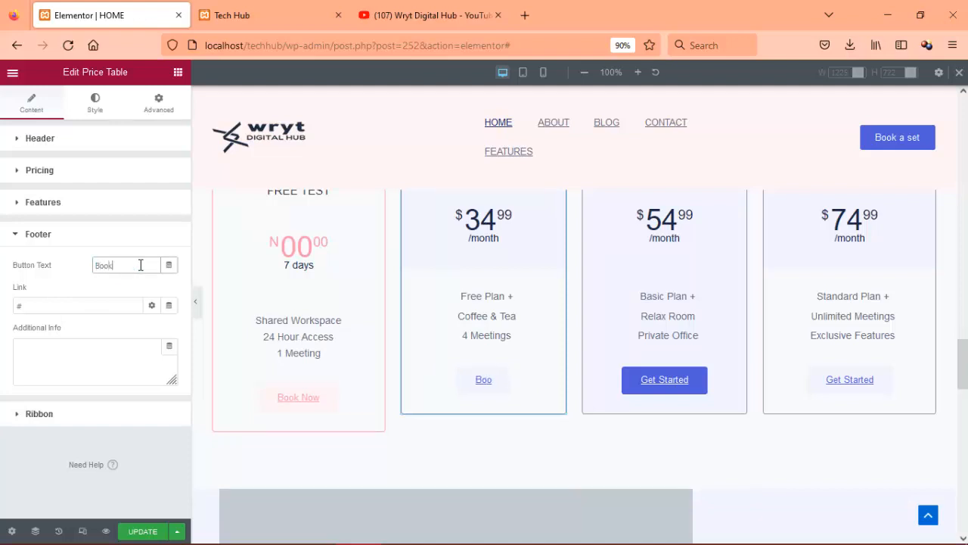
text( Now)
click(84, 305)
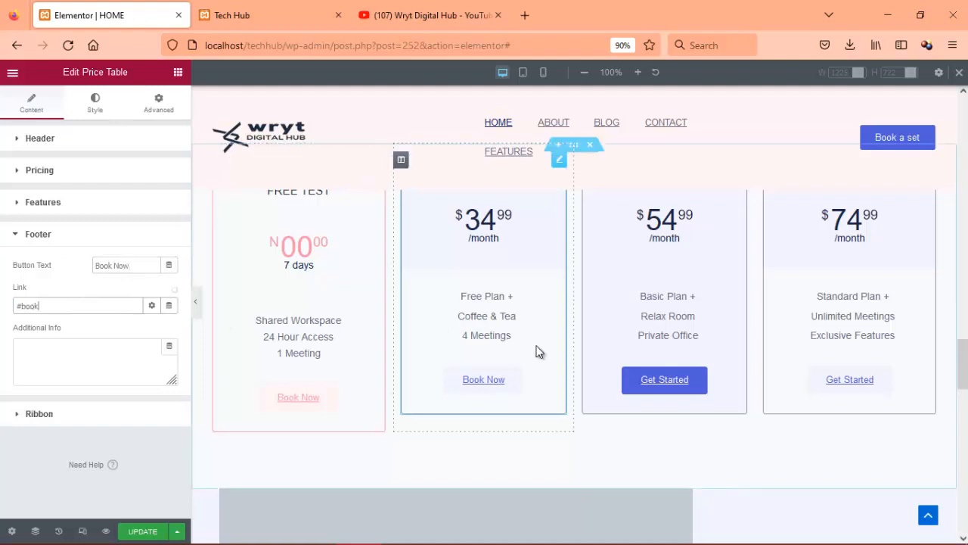
- Set the Standard price table's footer link to #book and its button text to Book Now
click(650, 381)
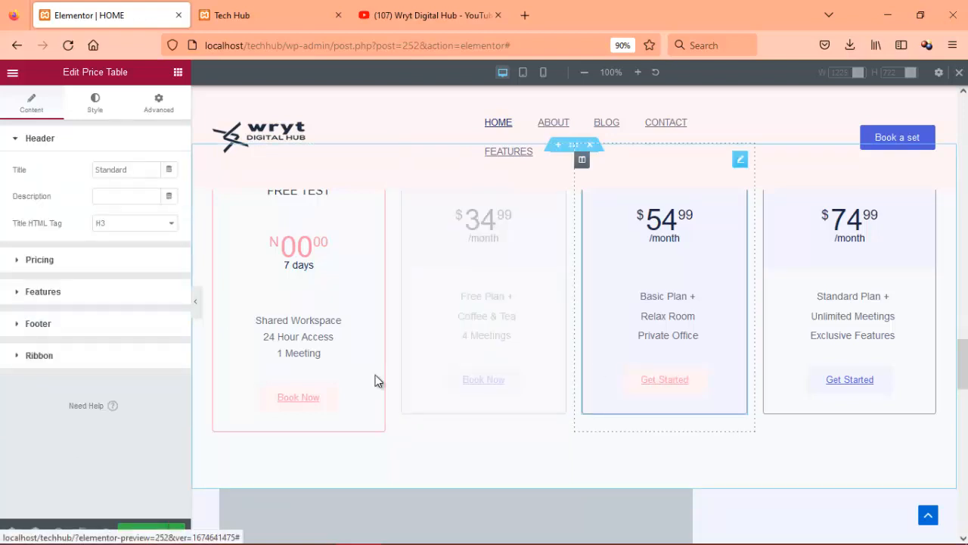
click(17, 326)
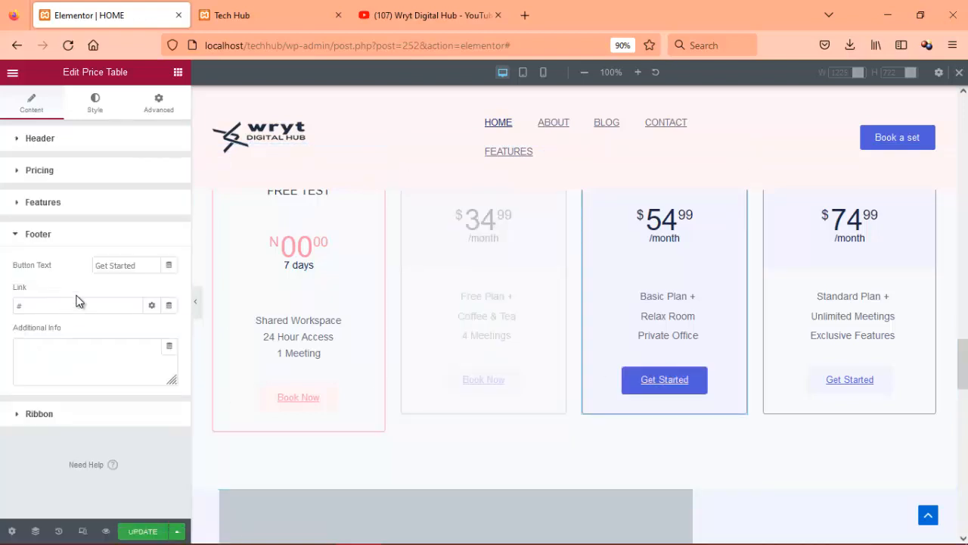
double_click(48, 307)
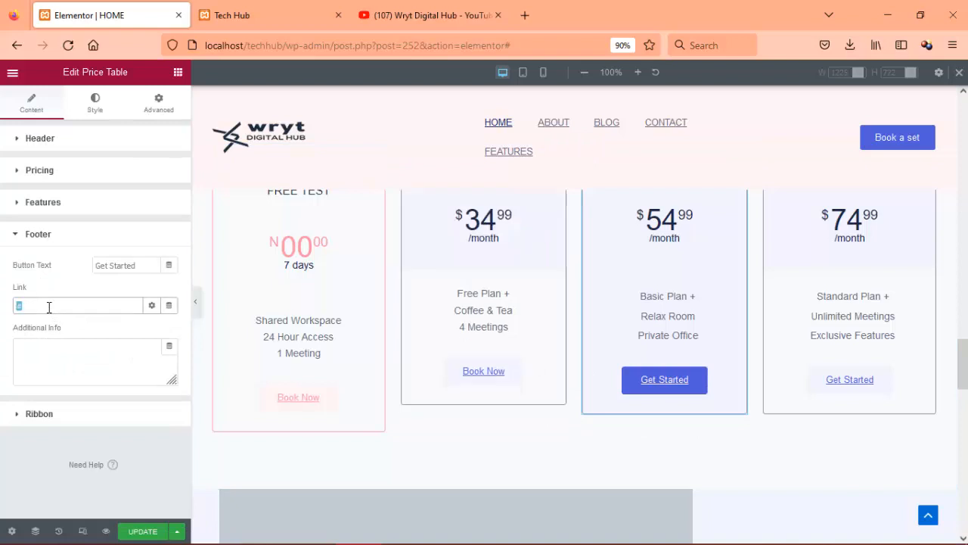
triple_click(144, 265)
text(B)
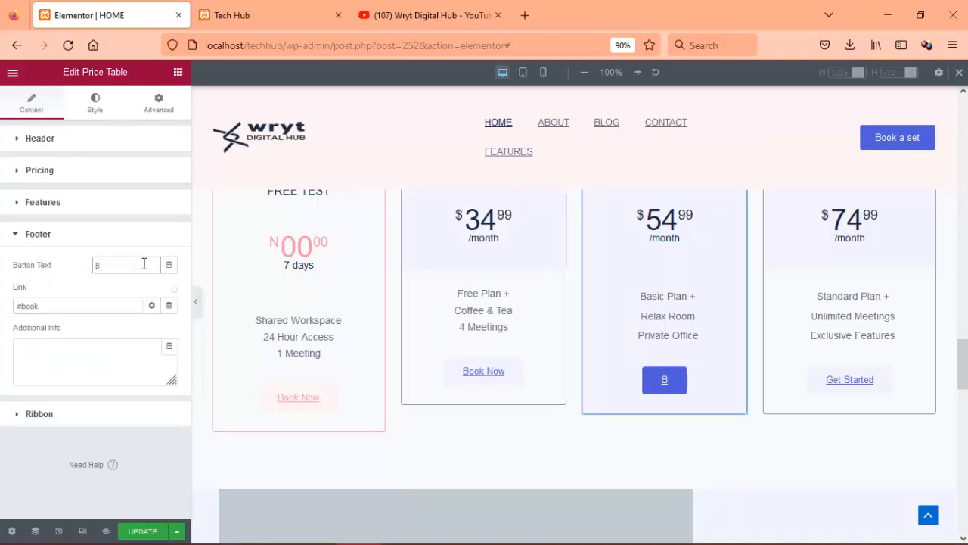
text(ook Now)
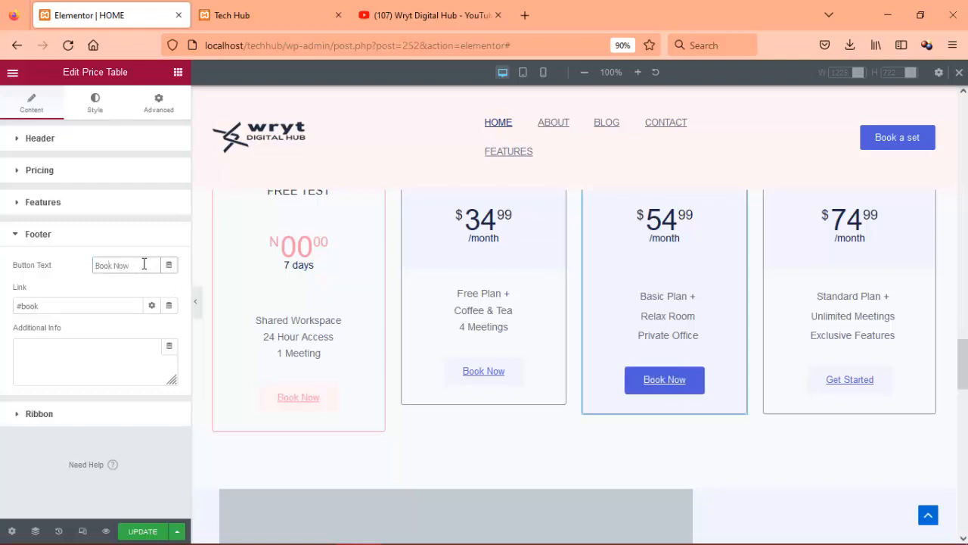
- Set the Professional price table's footer button text to Book Now and its link to #book
click(840, 387)
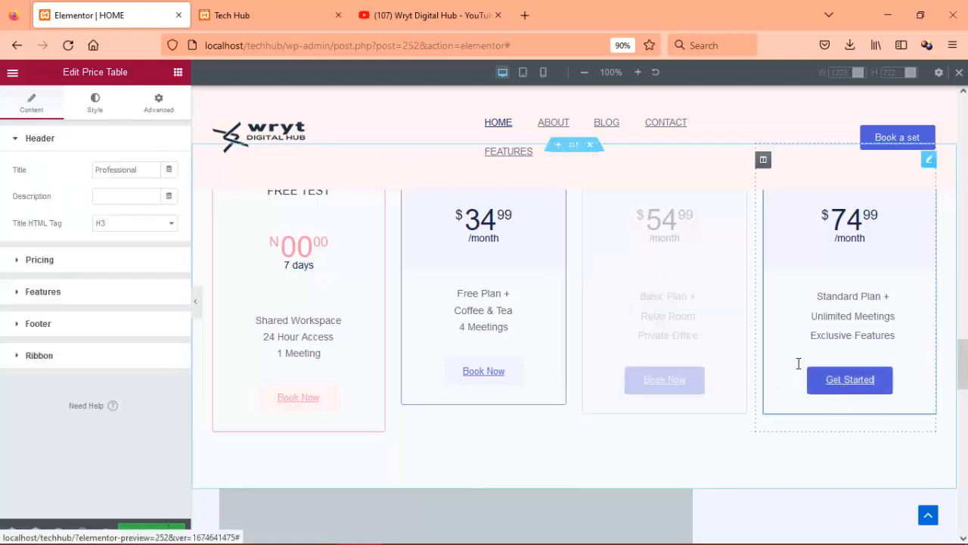
click(82, 327)
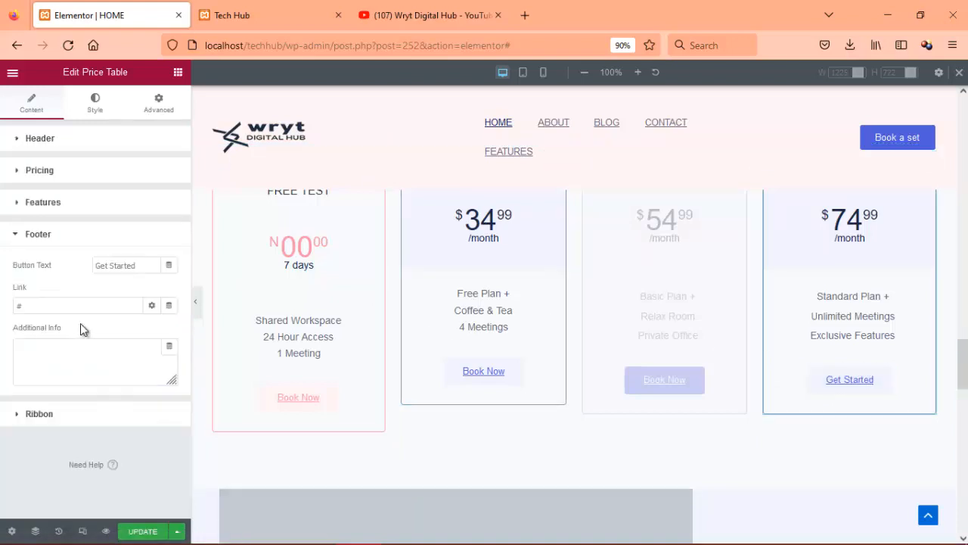
double_click(134, 265)
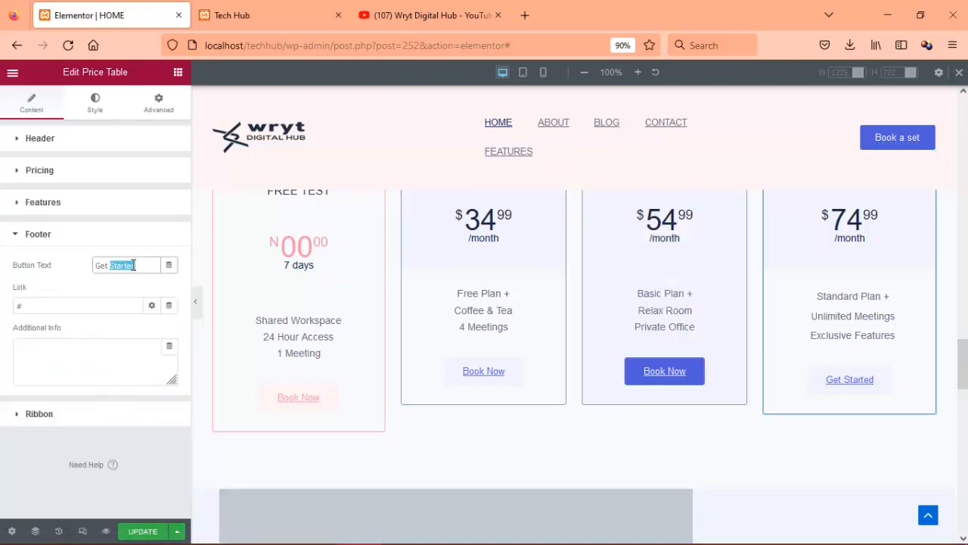
text(Book)
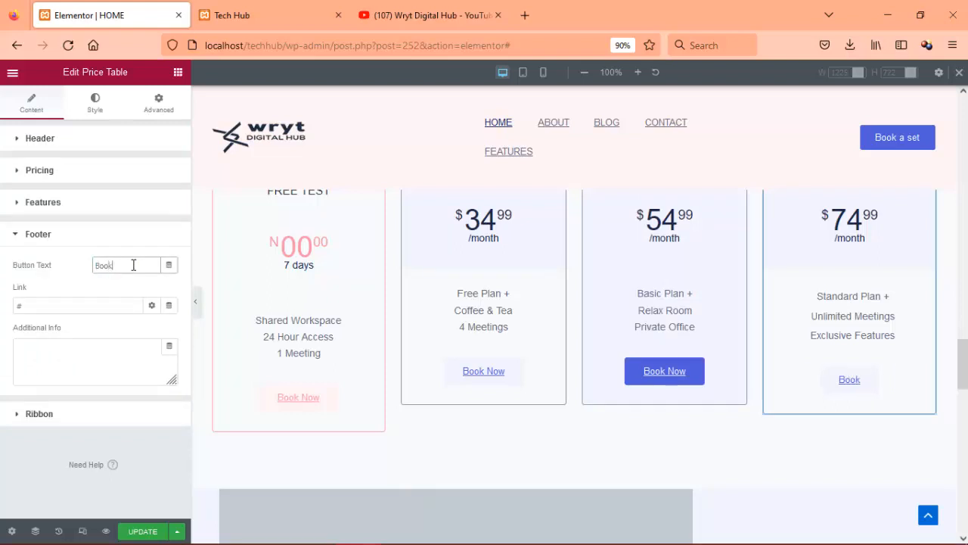
text( Now)
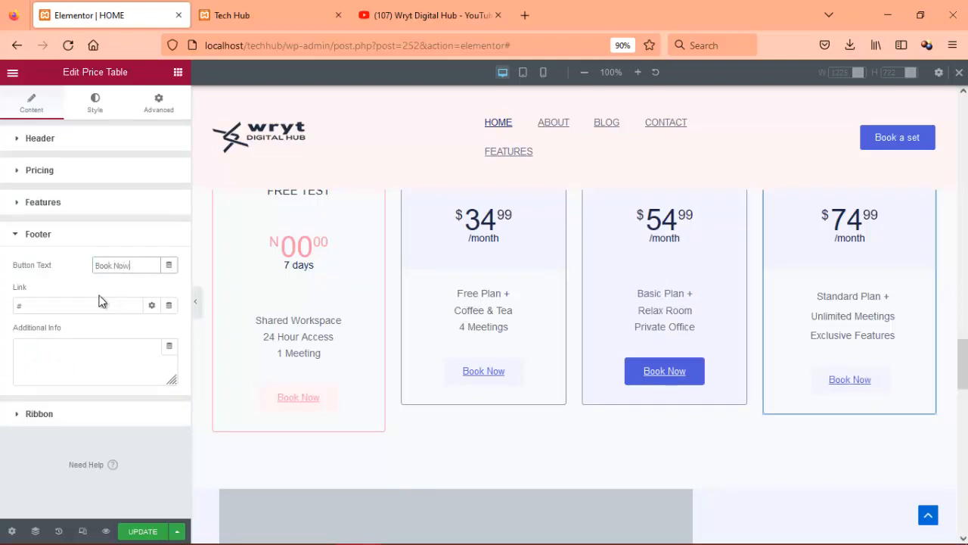
click(99, 296)
double_click(97, 304)
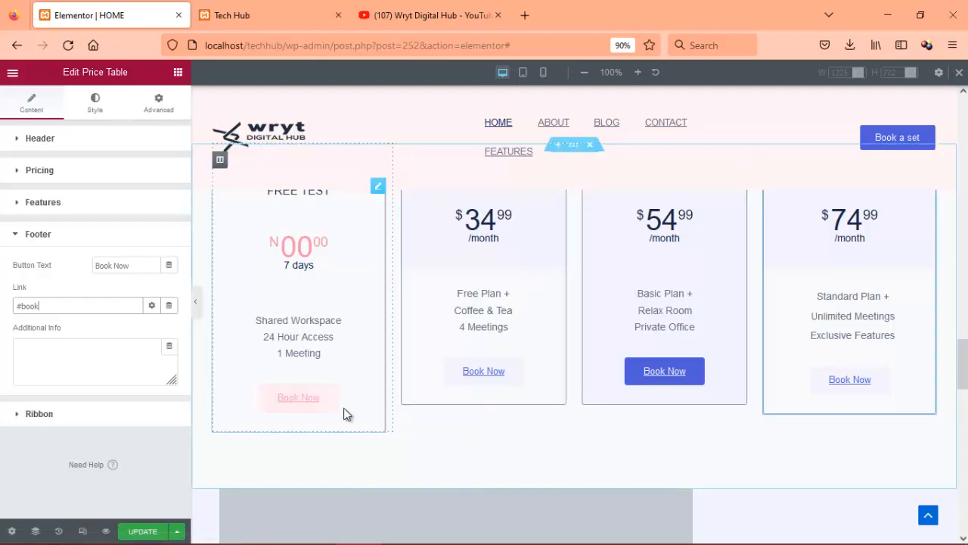
- Test the Free Test table's Book Now button and view the Book a seat section
click(315, 403)
scroll(313, 403, down, 2)
scroll(313, 403, down, 5)
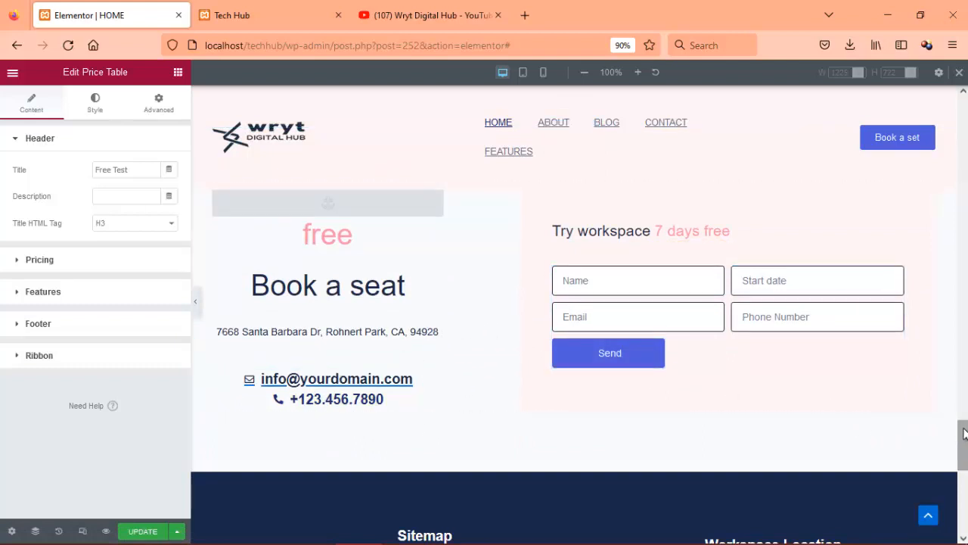
- Set the background image of the Our Blog section to img7.jpg from the media library
drag(964, 435, 964, 392)
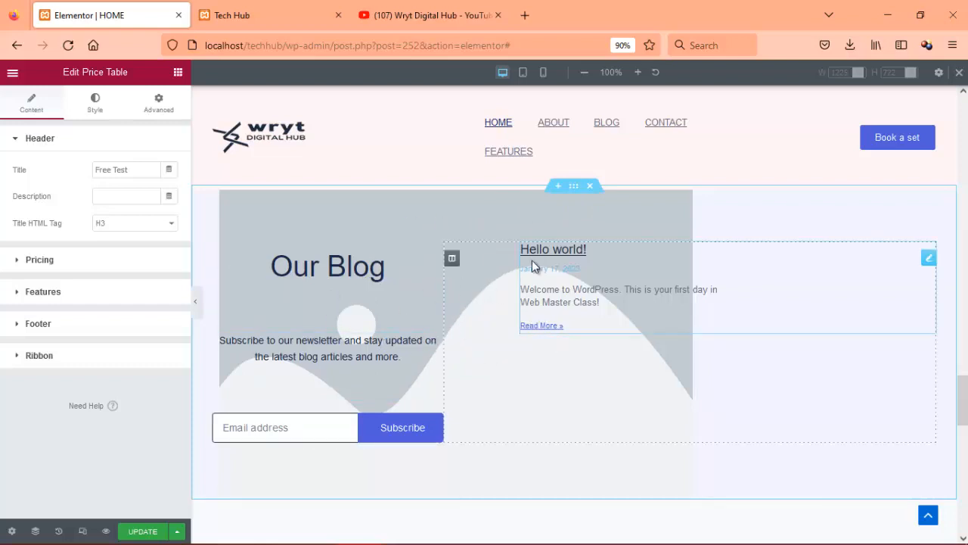
click(574, 187)
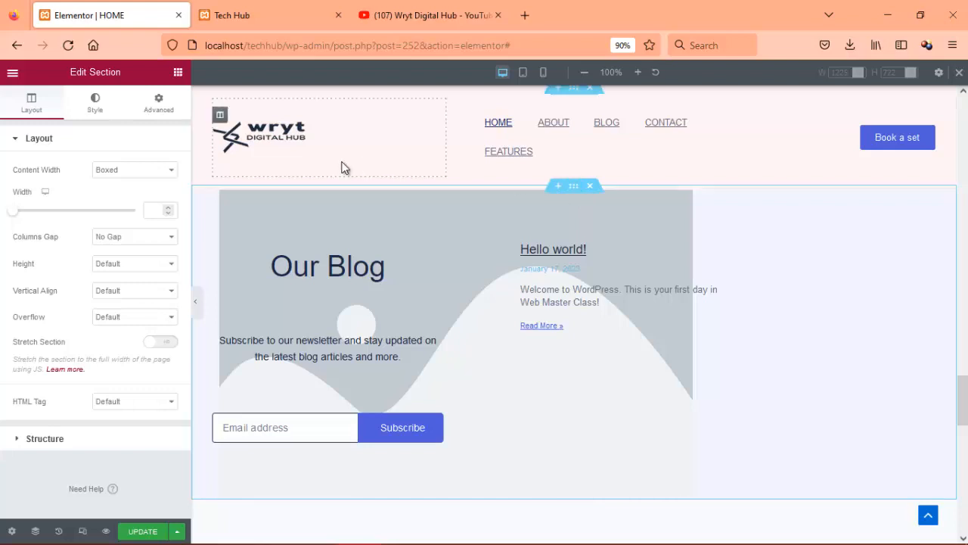
click(96, 106)
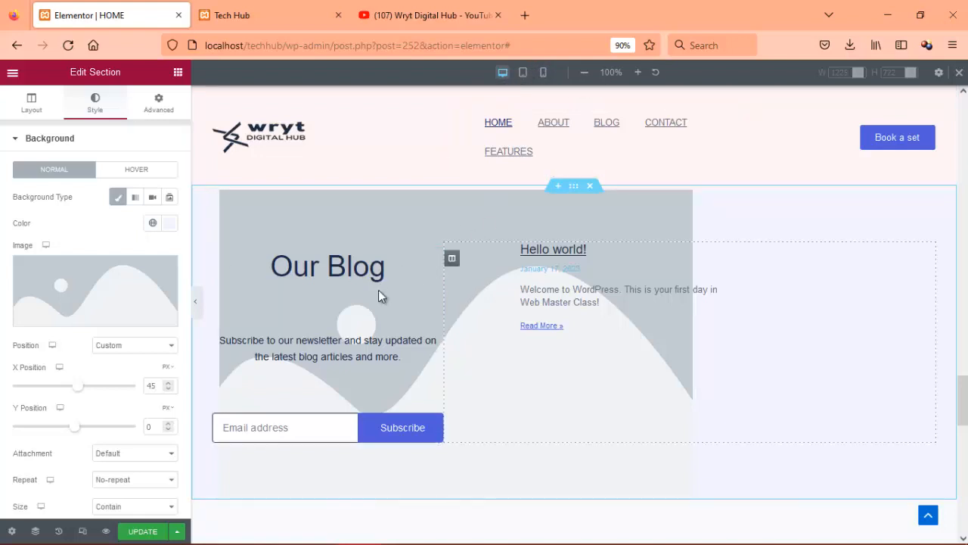
click(95, 320)
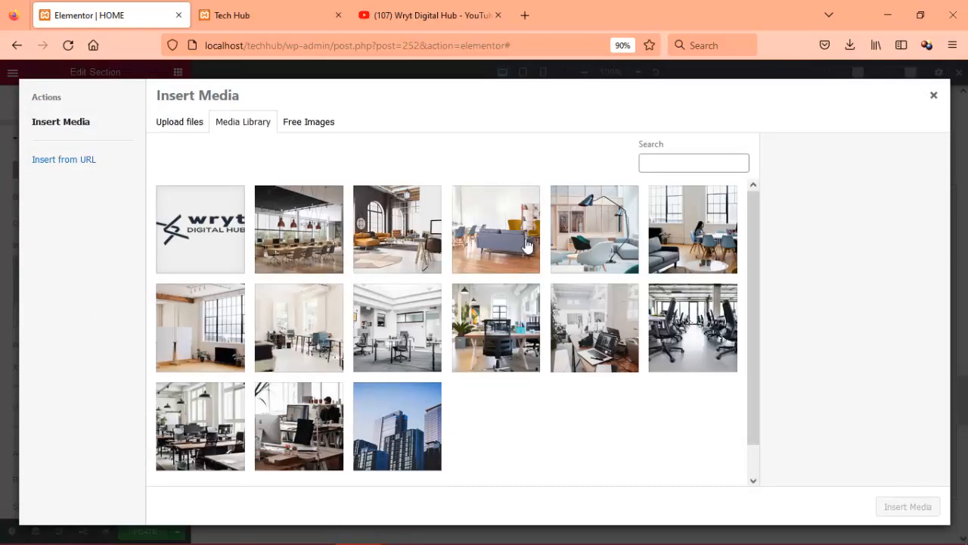
click(309, 428)
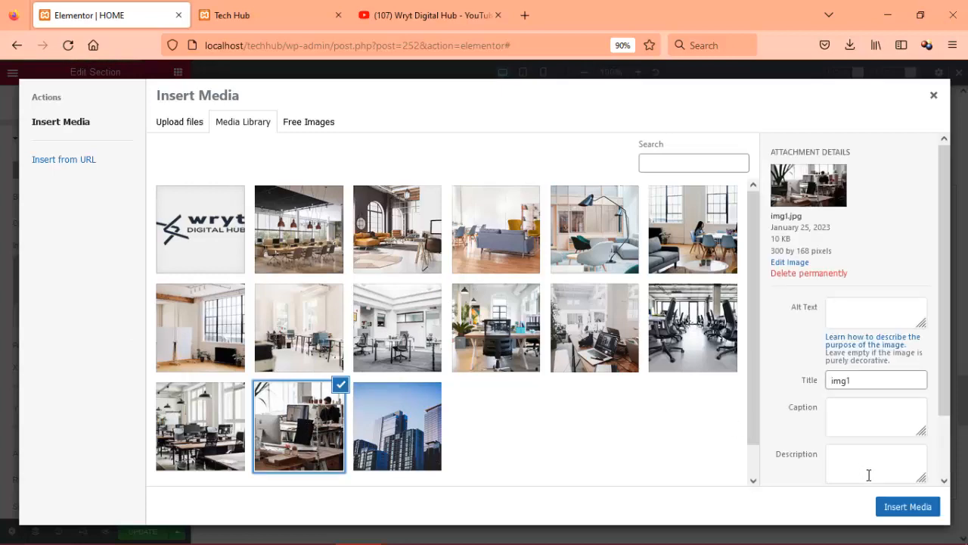
click(898, 509)
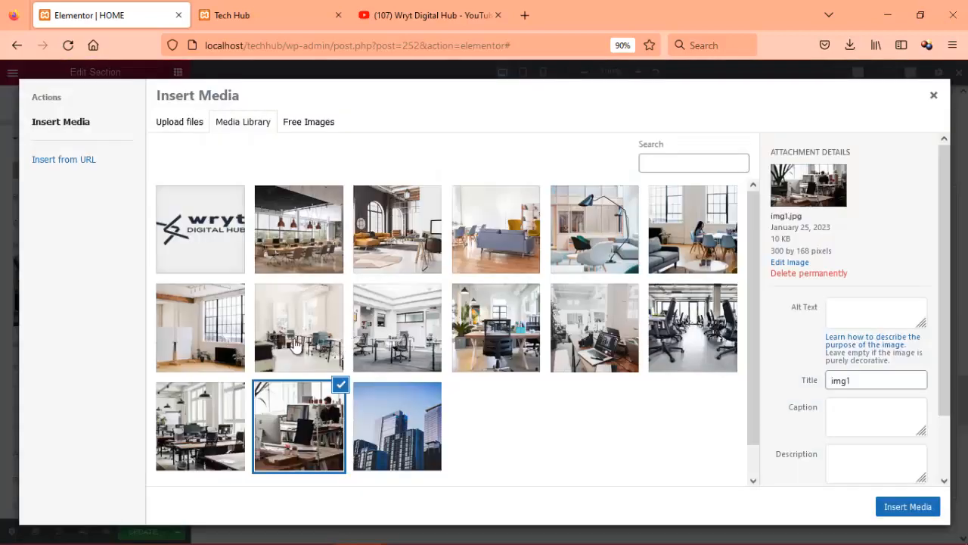
click(297, 344)
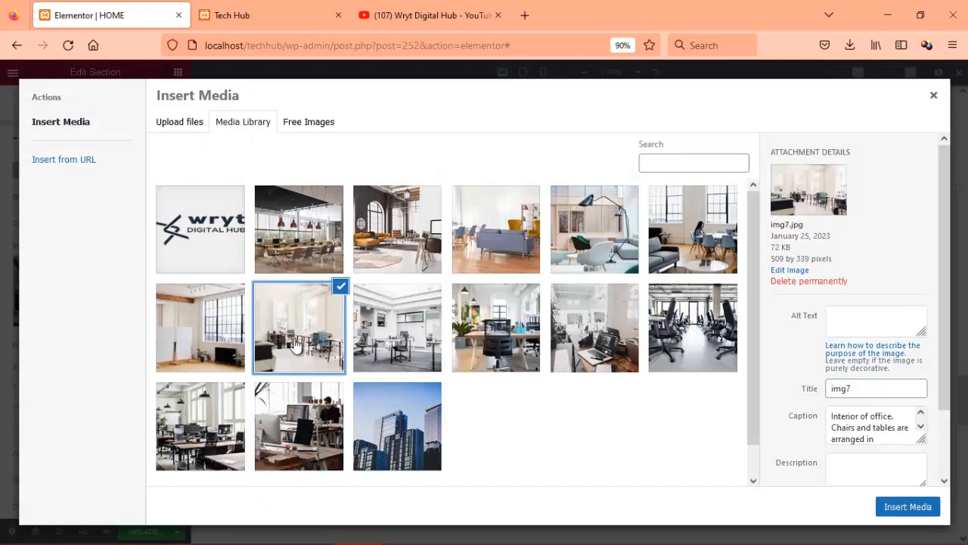
click(893, 513)
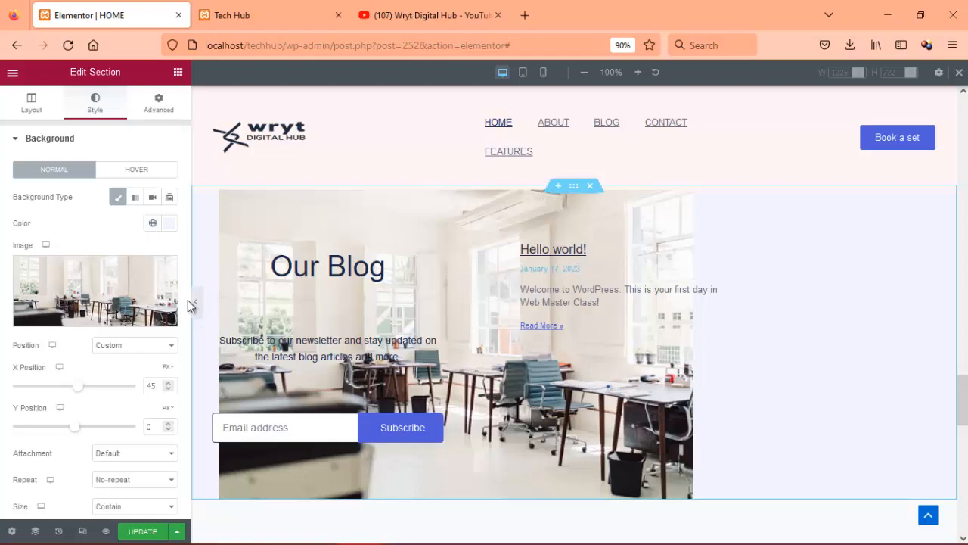
- Give the Our Blog section a classic background overlay with an opacity of 0.84
scroll(185, 279, down, 4)
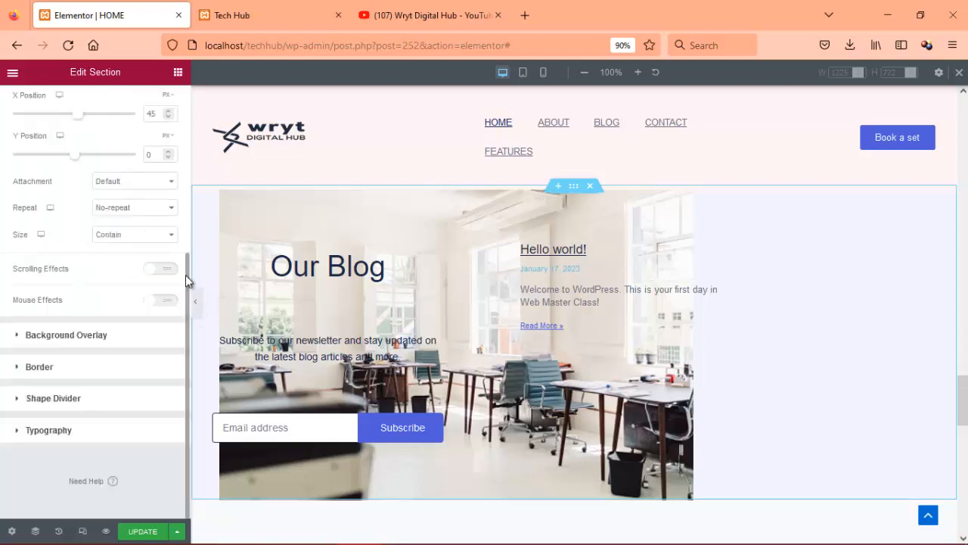
click(18, 339)
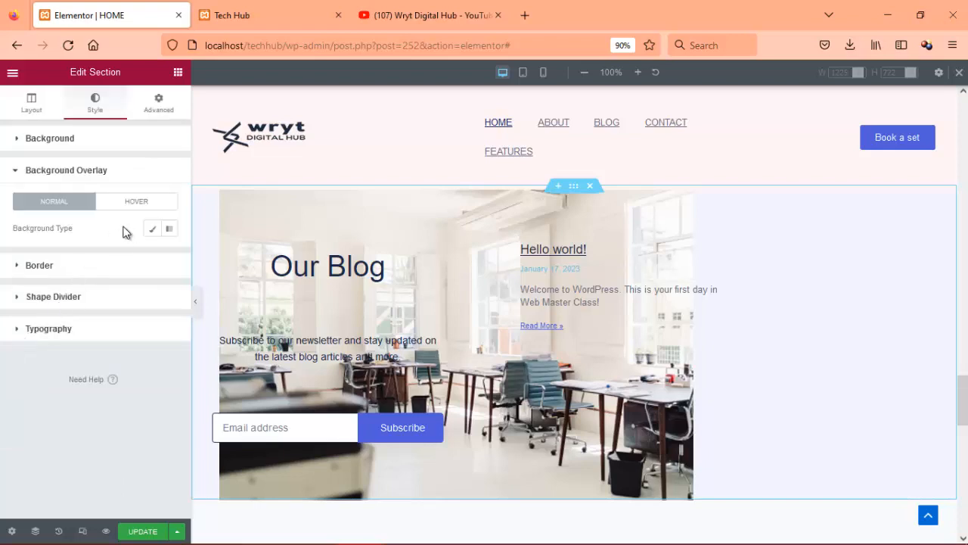
click(153, 232)
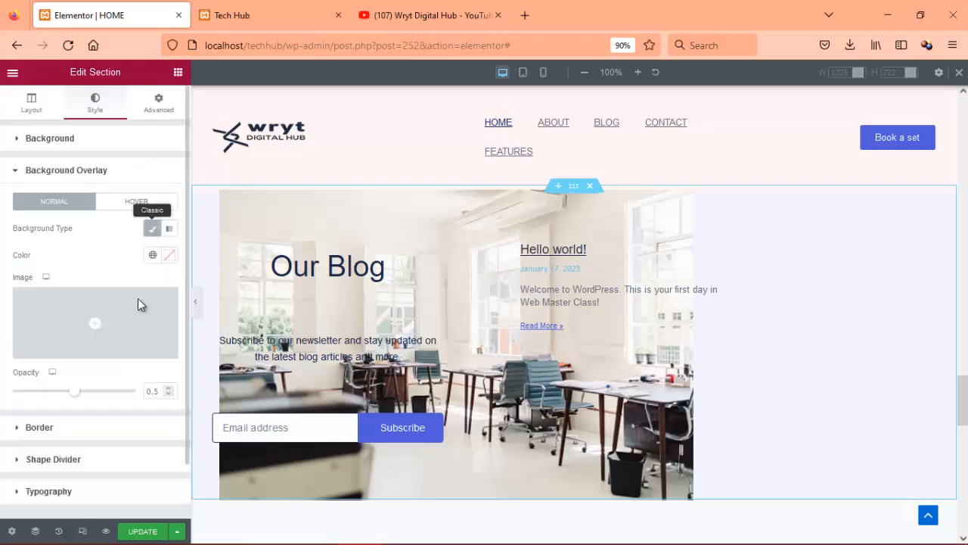
drag(81, 398, 118, 393)
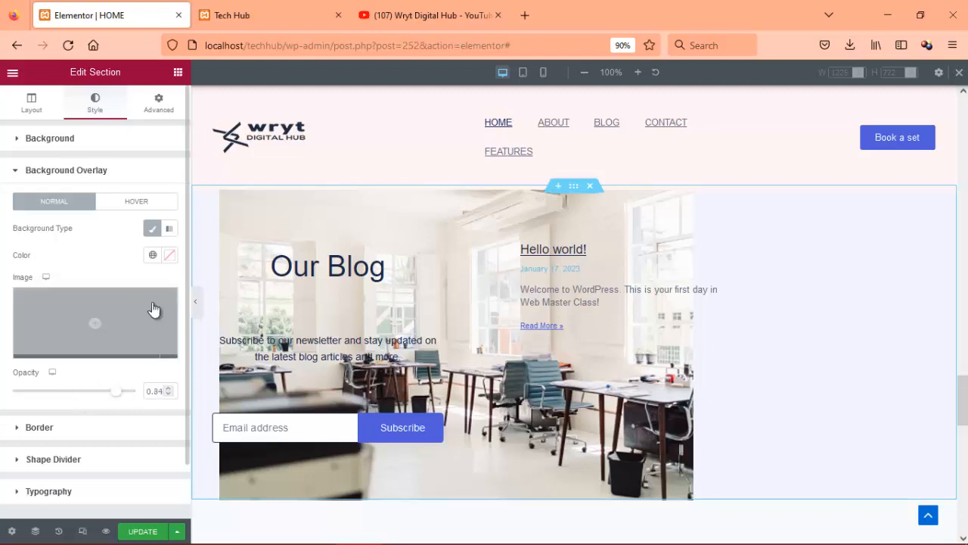
- Set the Our Blog section's background overlay color to the light shade #EFEAEA
click(169, 256)
click(27, 311)
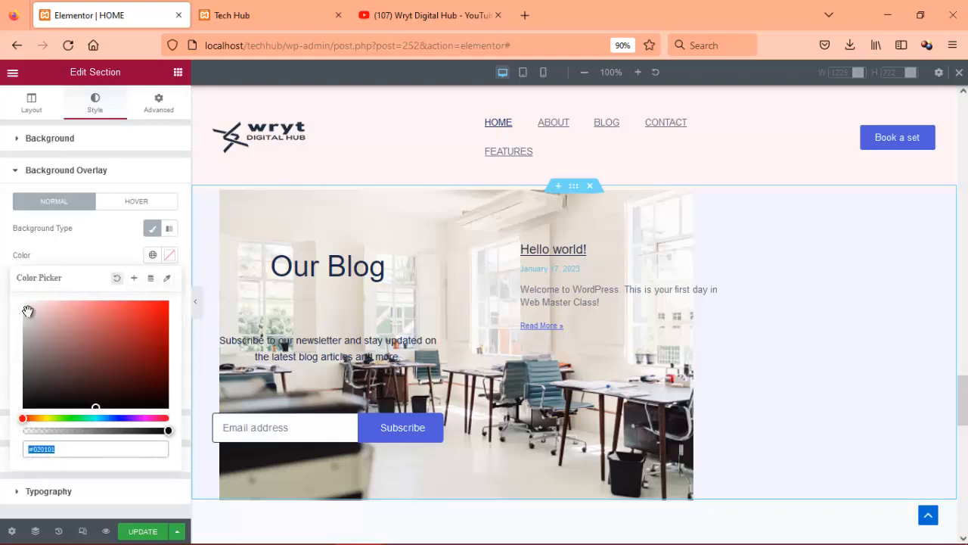
click(25, 358)
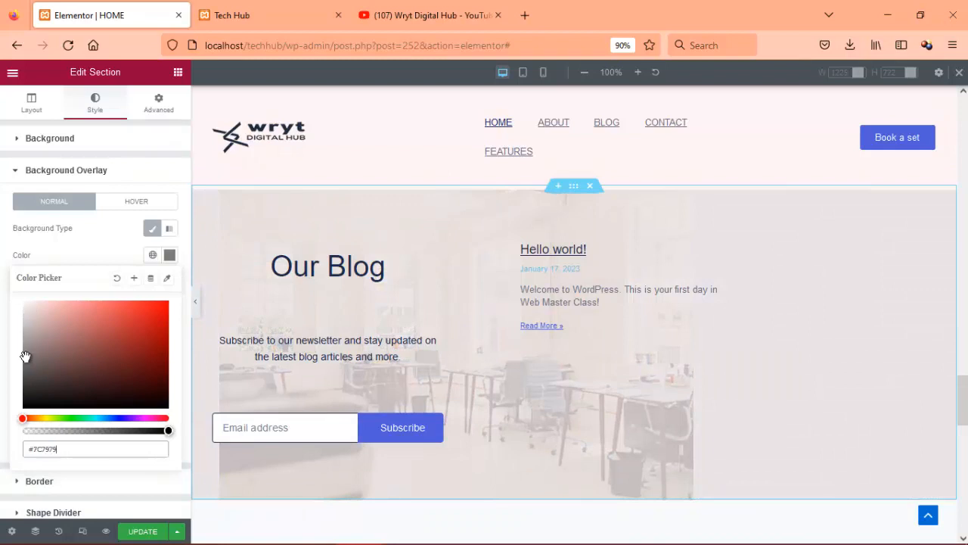
click(37, 376)
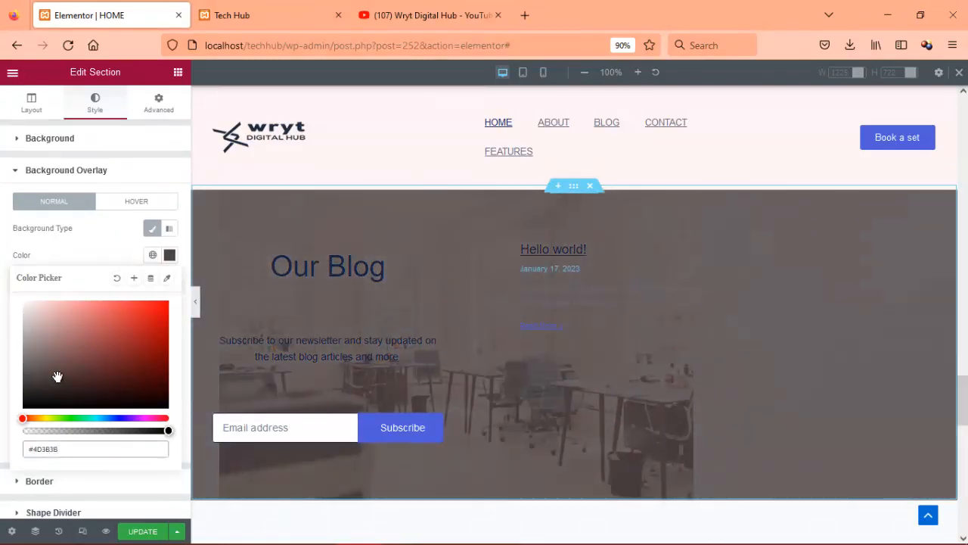
click(61, 313)
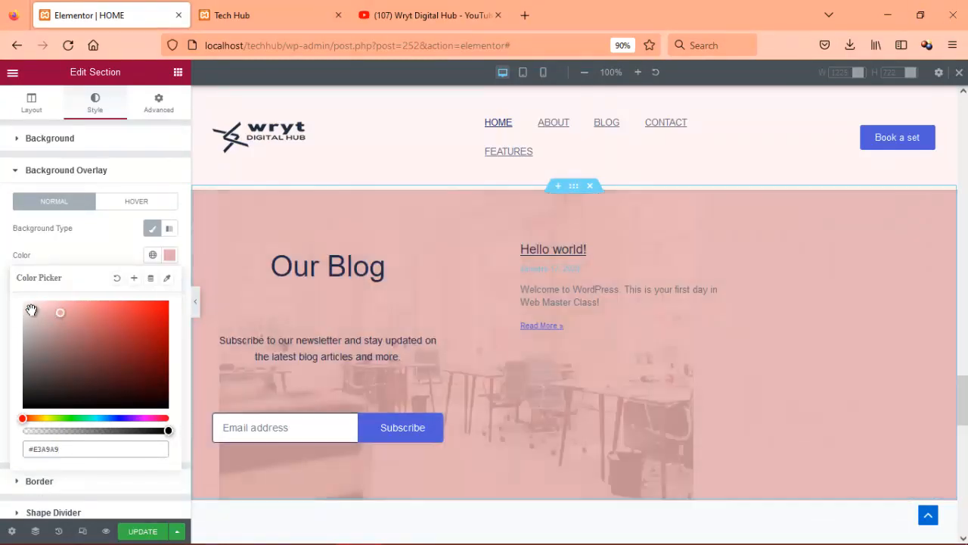
click(26, 308)
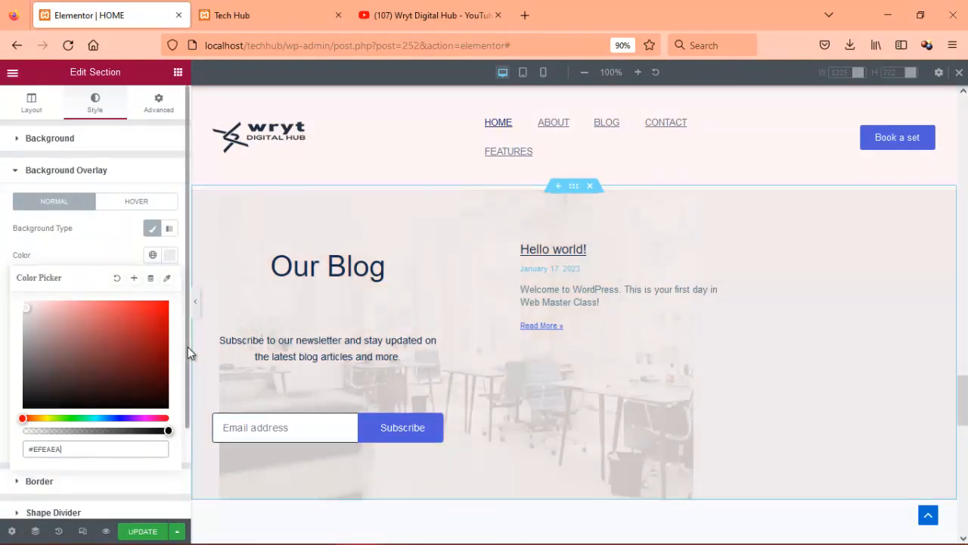
- Set the opacity of the Our Blog section's background overlay to 0.75
drag(187, 347, 188, 369)
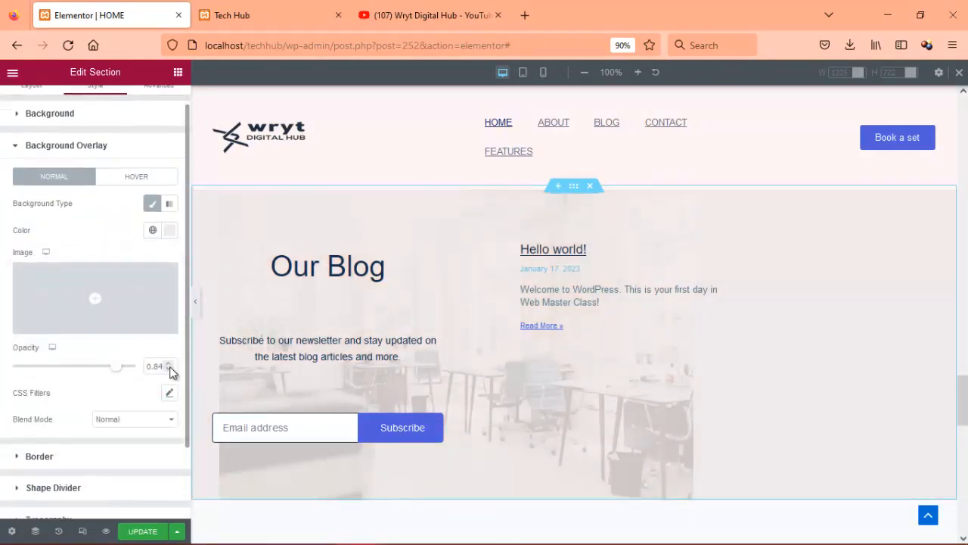
click(130, 367)
drag(130, 367, 102, 384)
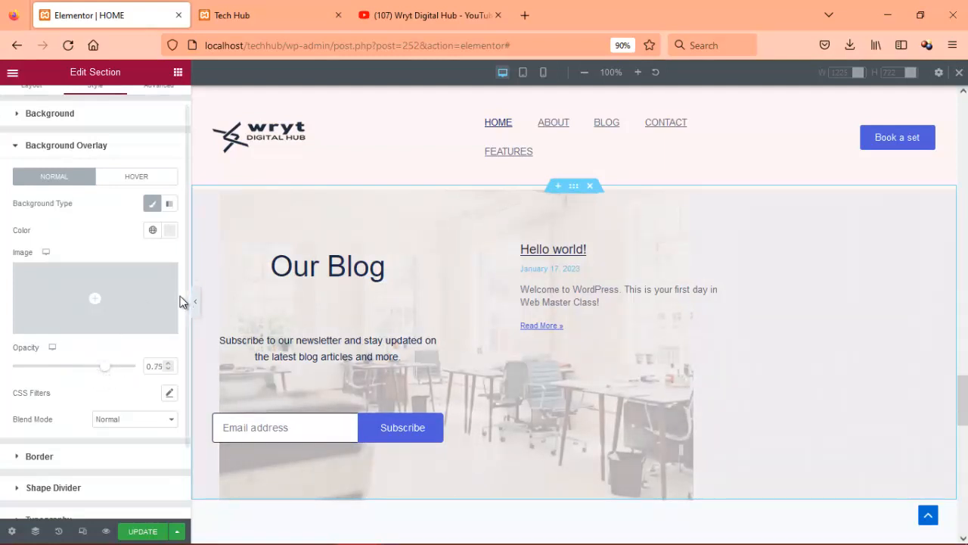
- Replace the Our Blog section's background image with img6.jpg from the media library
scroll(186, 292, down, 2)
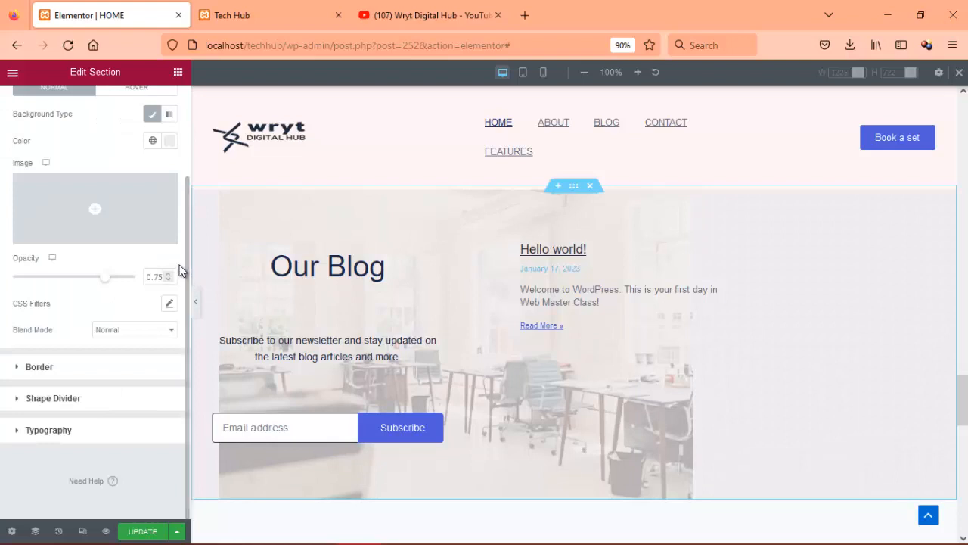
scroll(187, 277, up, 2)
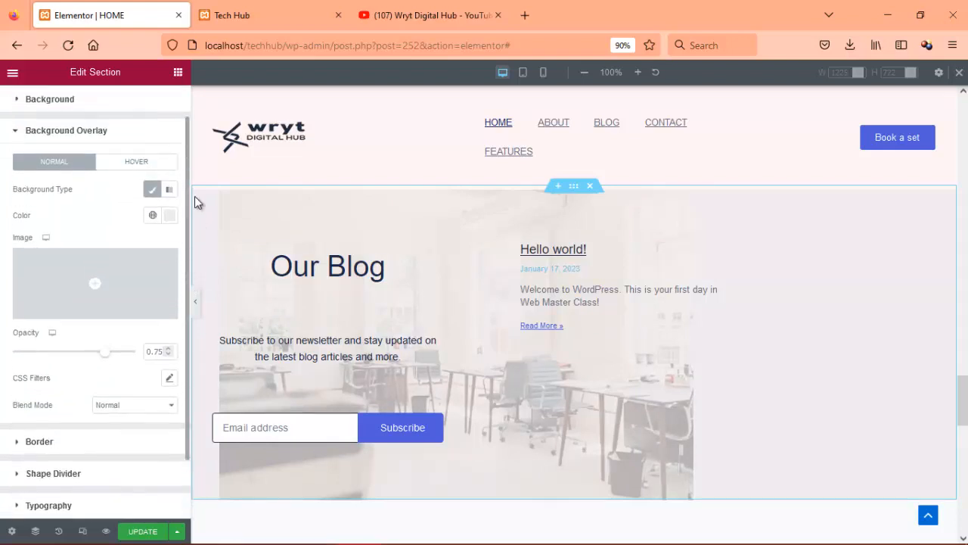
scroll(46, 133, up, 1)
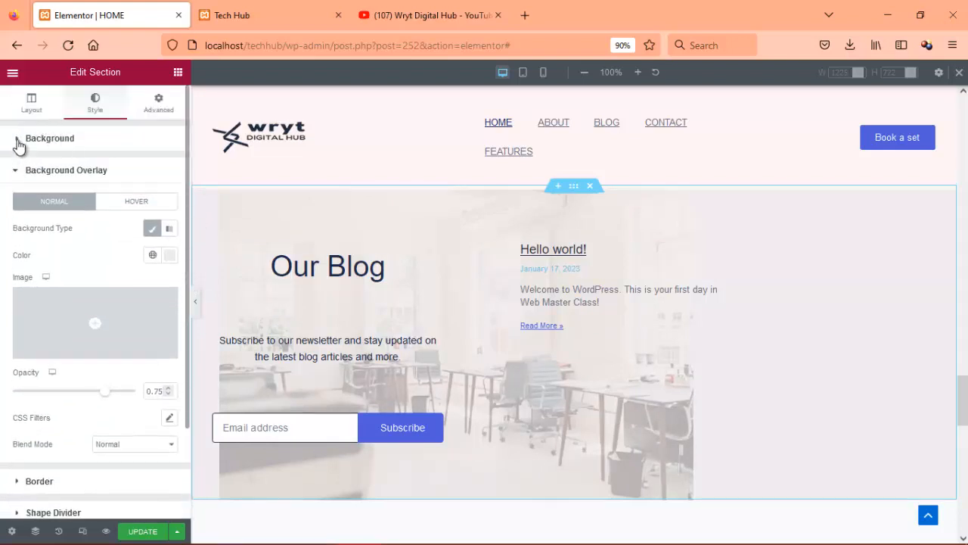
click(18, 140)
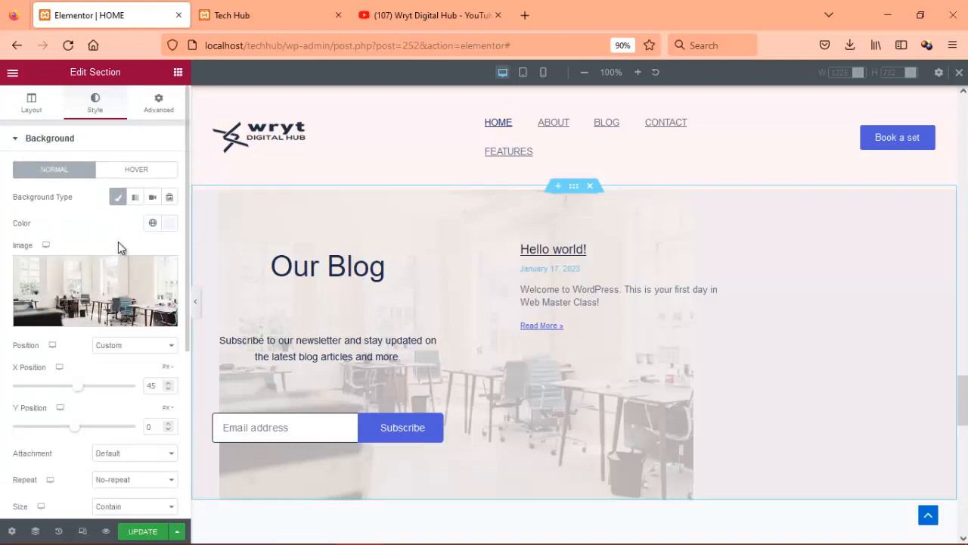
click(104, 318)
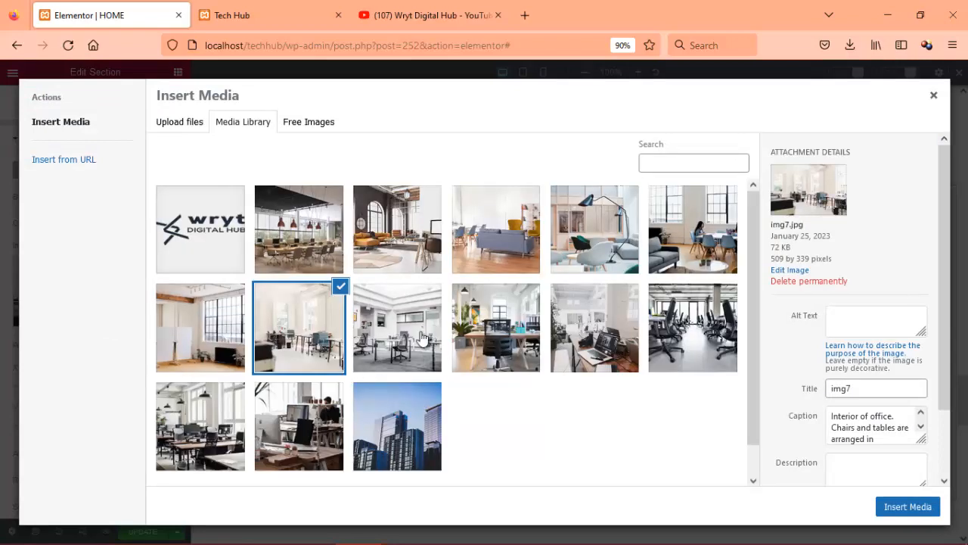
click(422, 338)
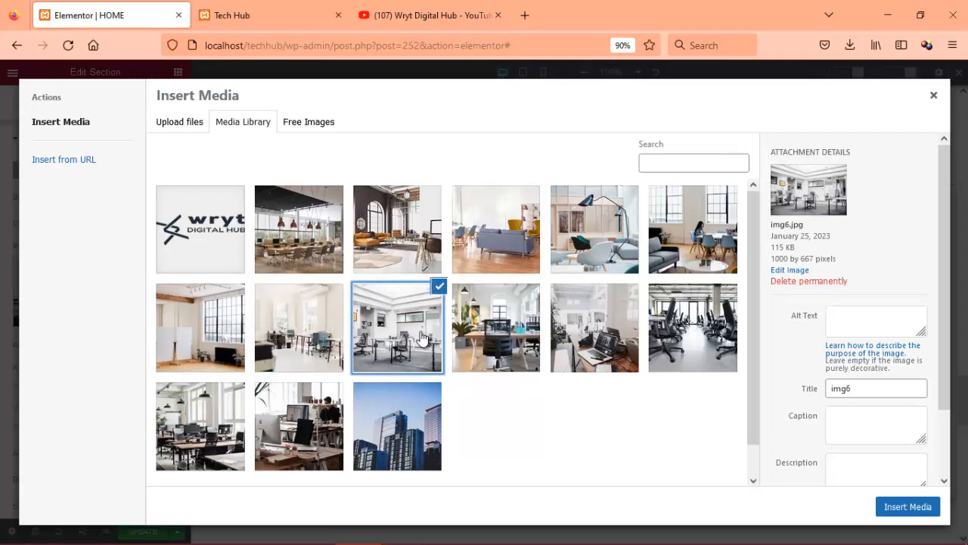
click(908, 506)
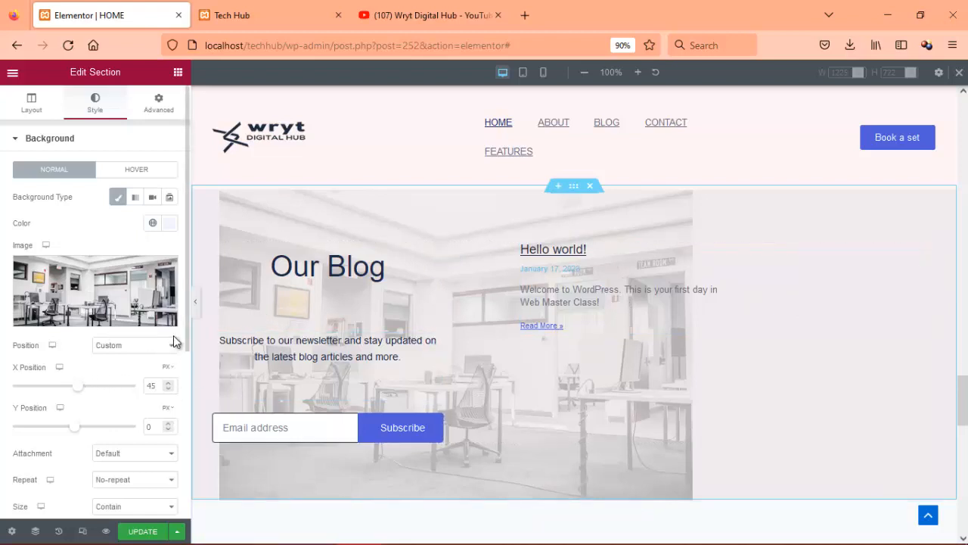
- Raise the opacity of the Our Blog section's background overlay to 0.93
drag(187, 341, 177, 445)
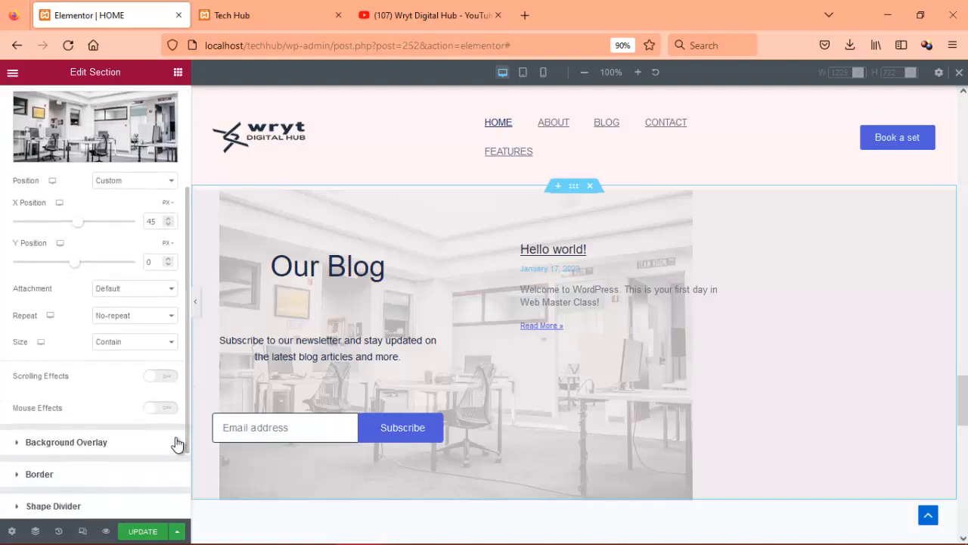
click(75, 444)
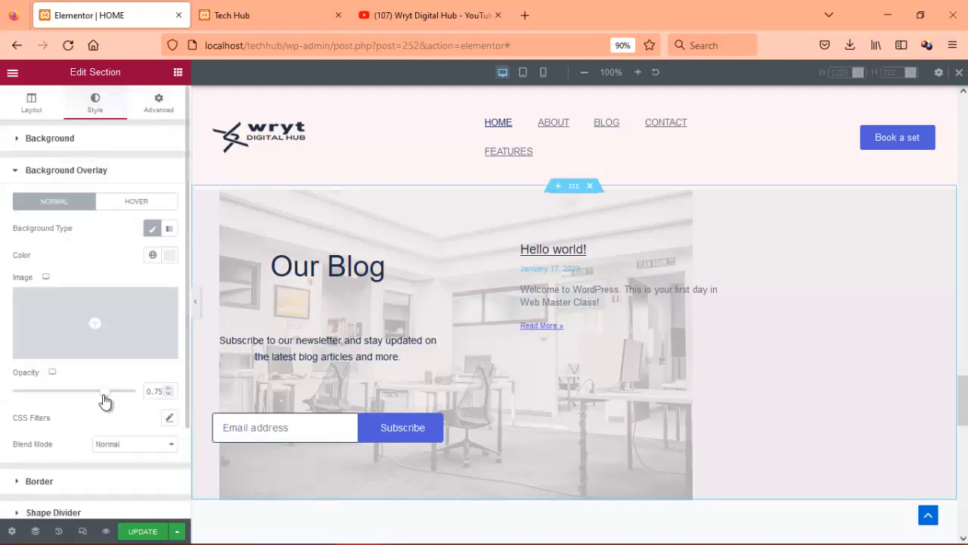
drag(111, 399, 123, 399)
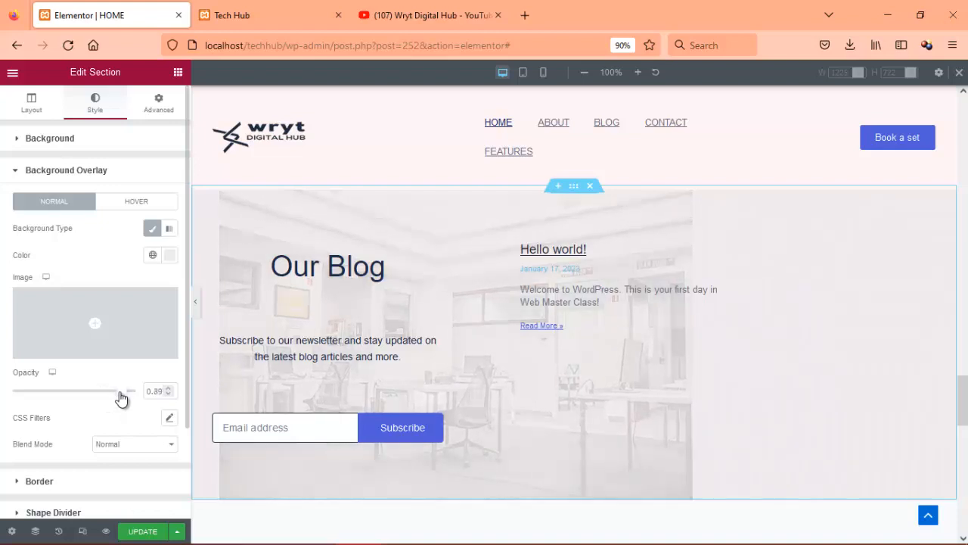
drag(126, 399, 132, 396)
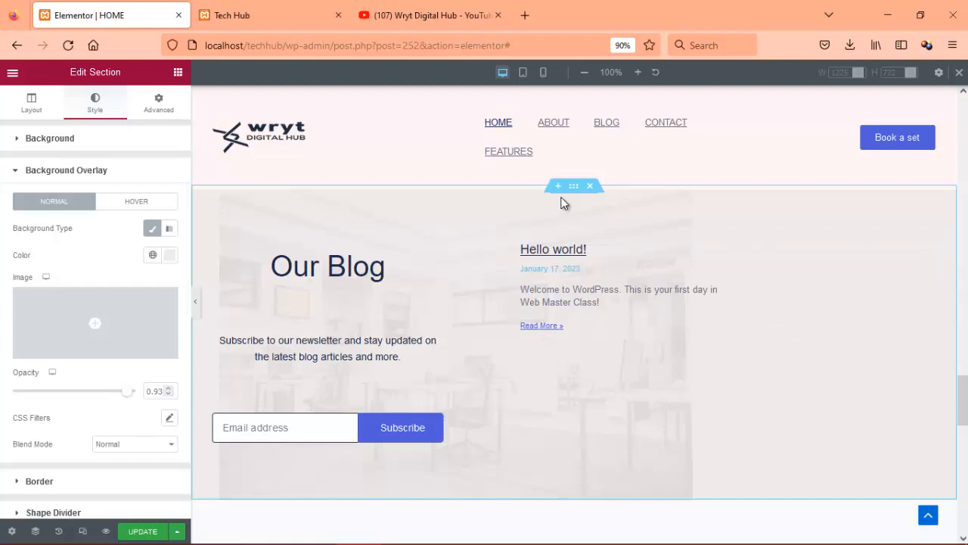
- Switch the page preview to the mobile layout and check the sections from Our Blog up to Shared Workspace
click(541, 78)
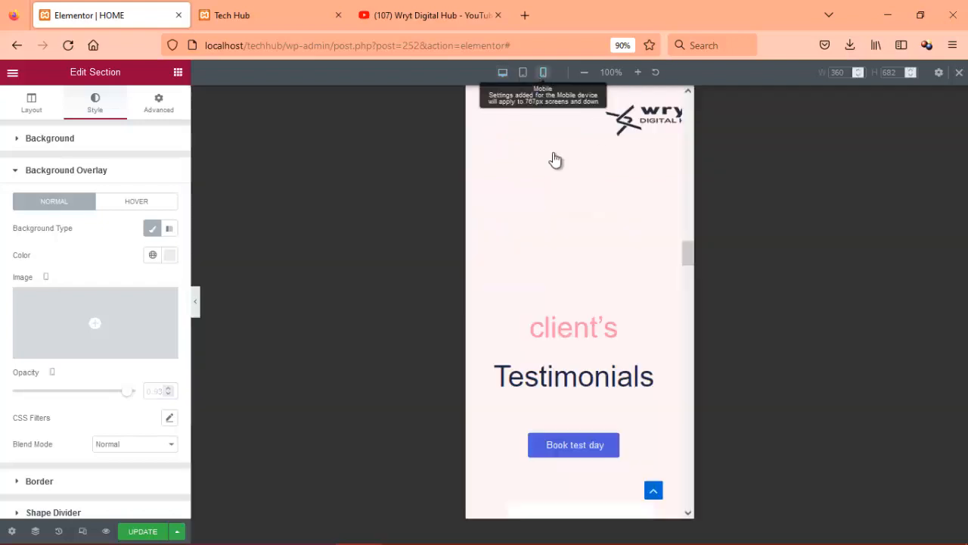
scroll(651, 265, down, 10)
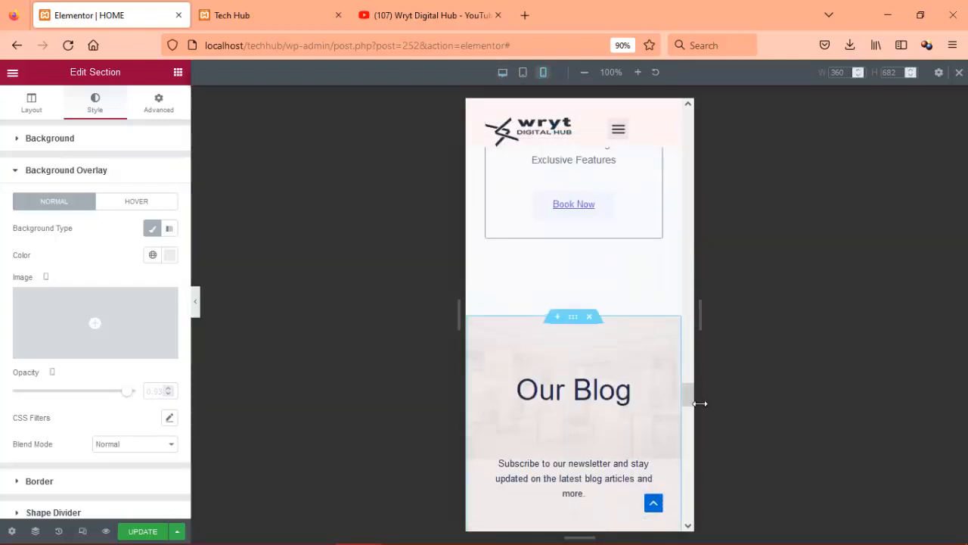
drag(690, 397, 673, 155)
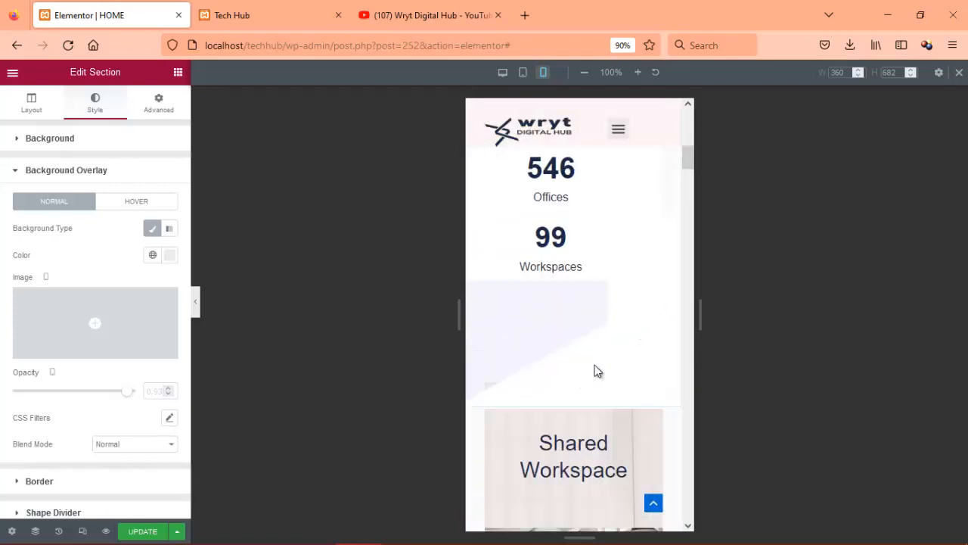
- Unlink the mobile margin values of the Welcome to Shared Workspace section and set its top margin to -26 px
click(574, 353)
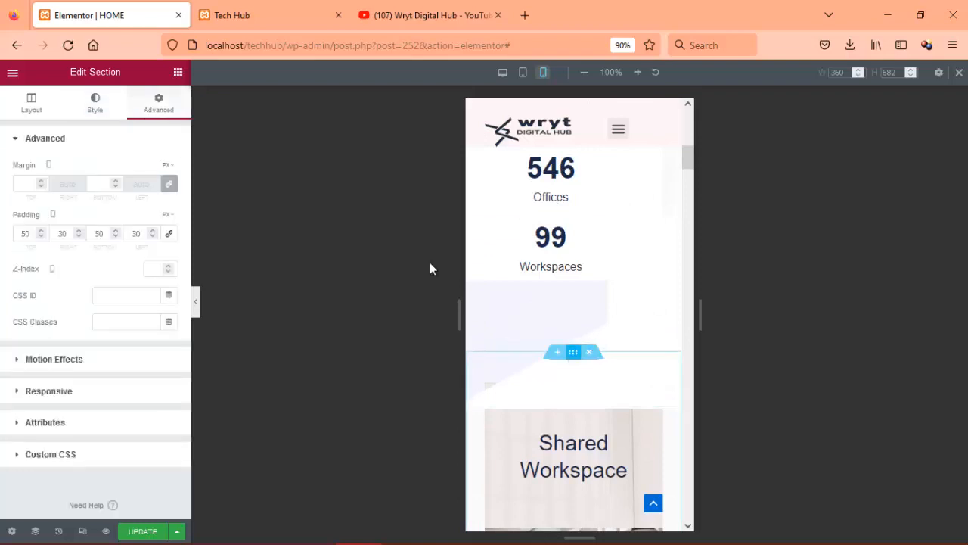
click(168, 184)
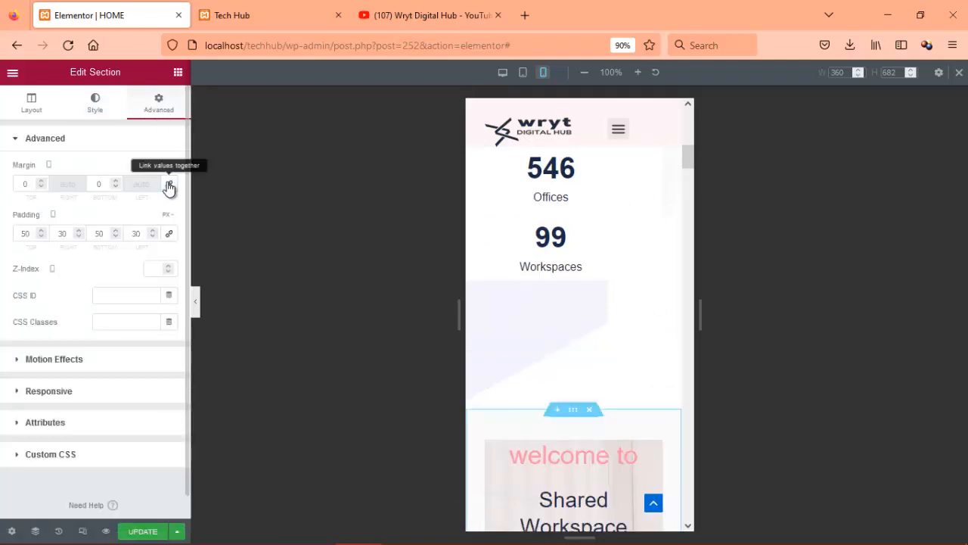
click(42, 183)
click(42, 182)
drag(43, 187, 42, 188)
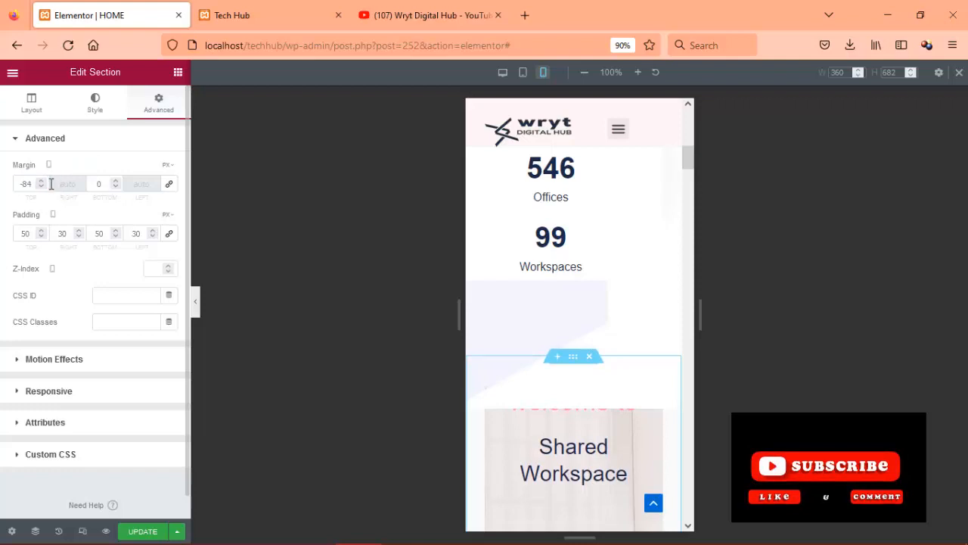
drag(43, 182, 43, 182)
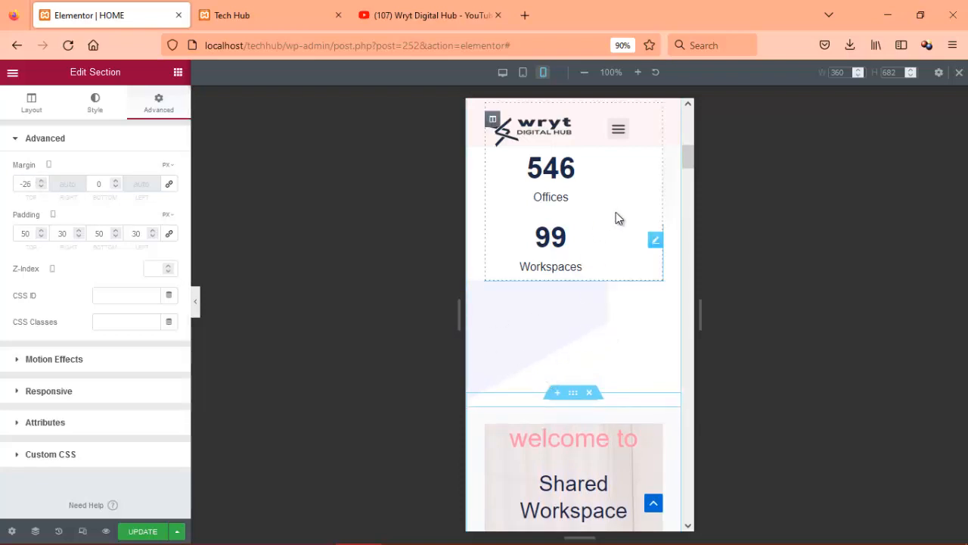
click(597, 276)
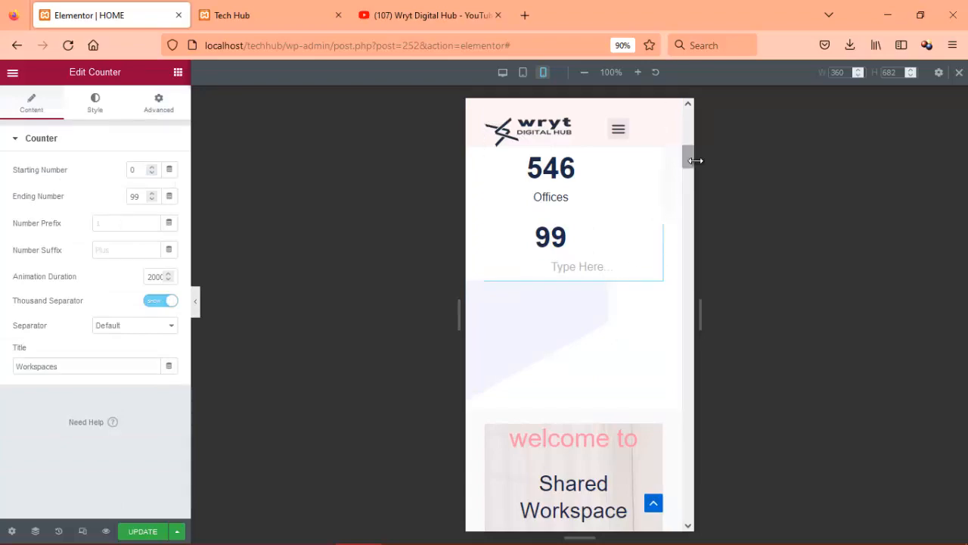
- Expand the header's mobile navigation menu and examine its layout and main menu style settings
drag(689, 157, 679, 129)
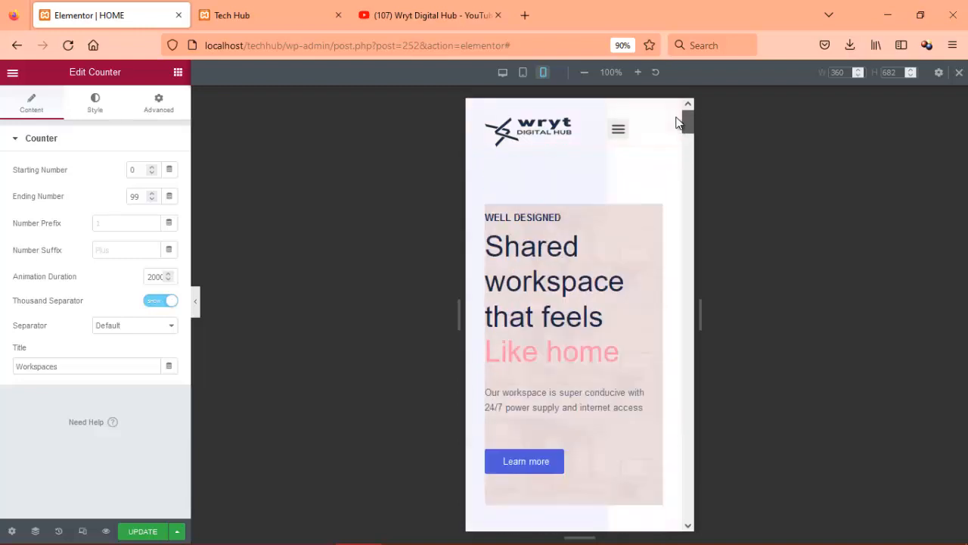
click(620, 130)
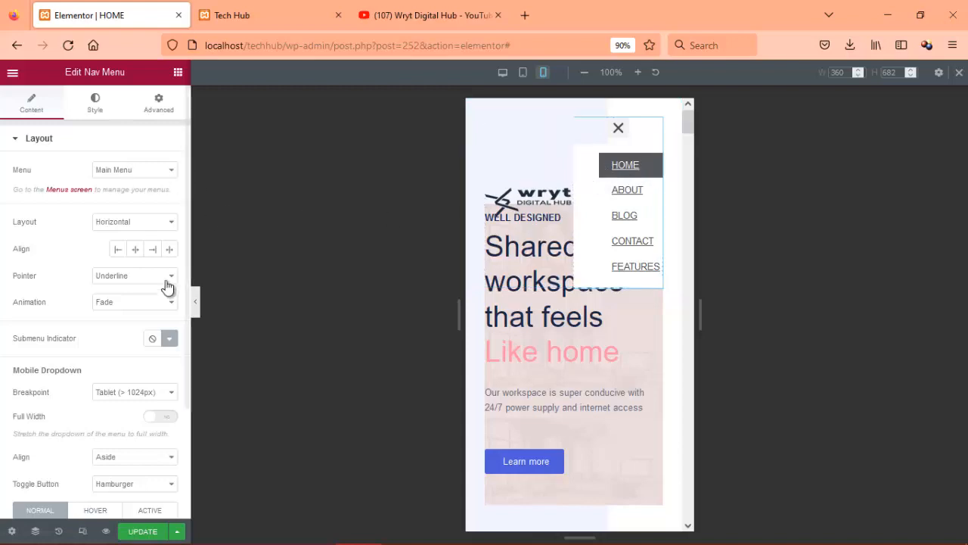
click(97, 114)
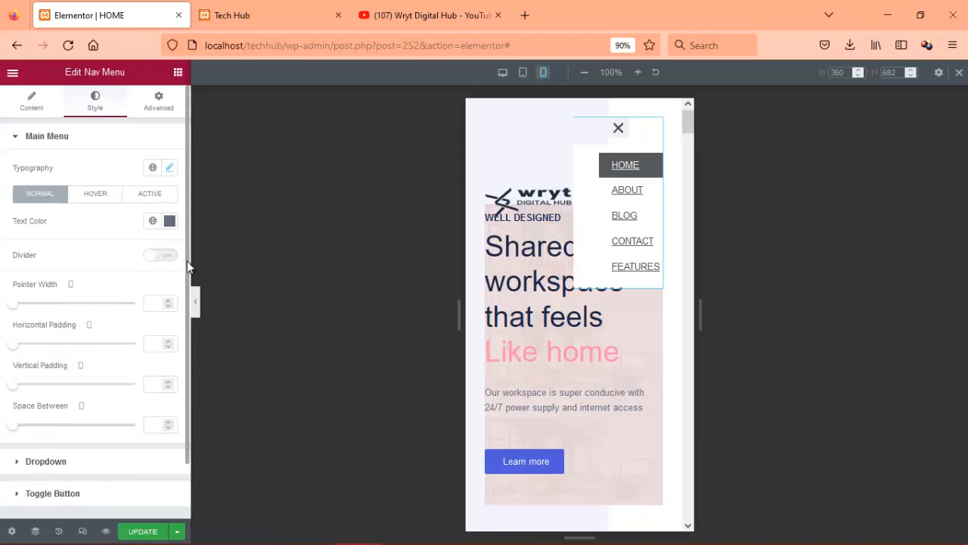
scroll(187, 280, down, 1)
scroll(188, 303, down, 1)
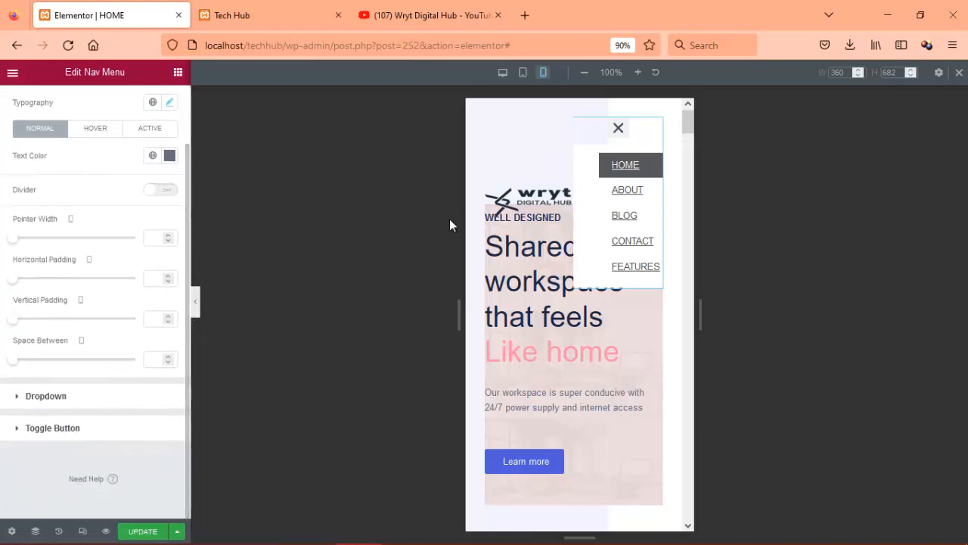
click(618, 129)
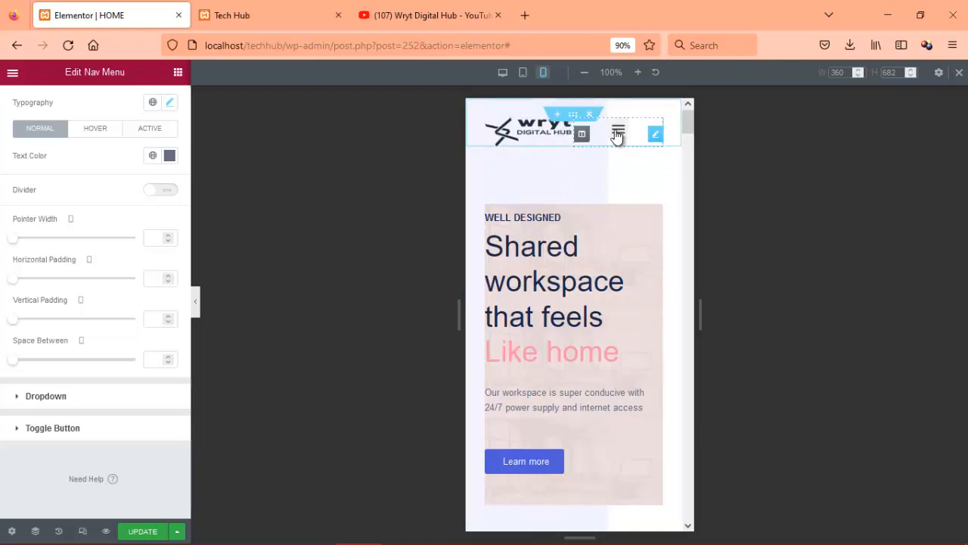
click(618, 135)
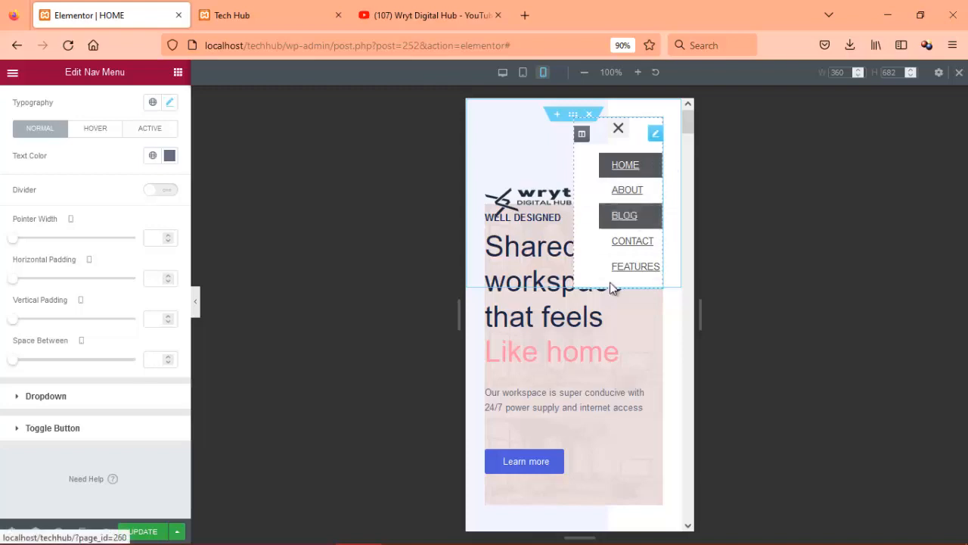
- Set the normal text color of the navigation menu's dropdown to dark blue #142260
click(16, 399)
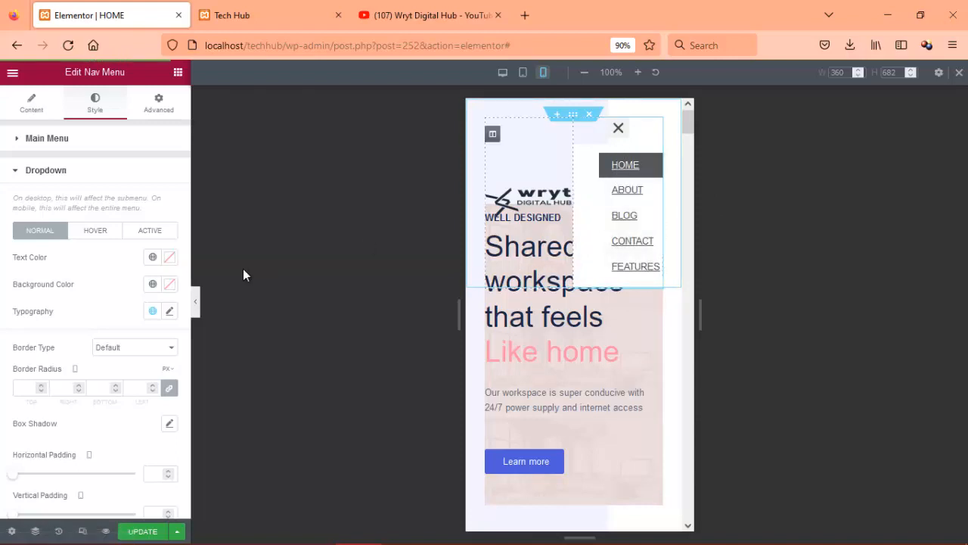
click(169, 259)
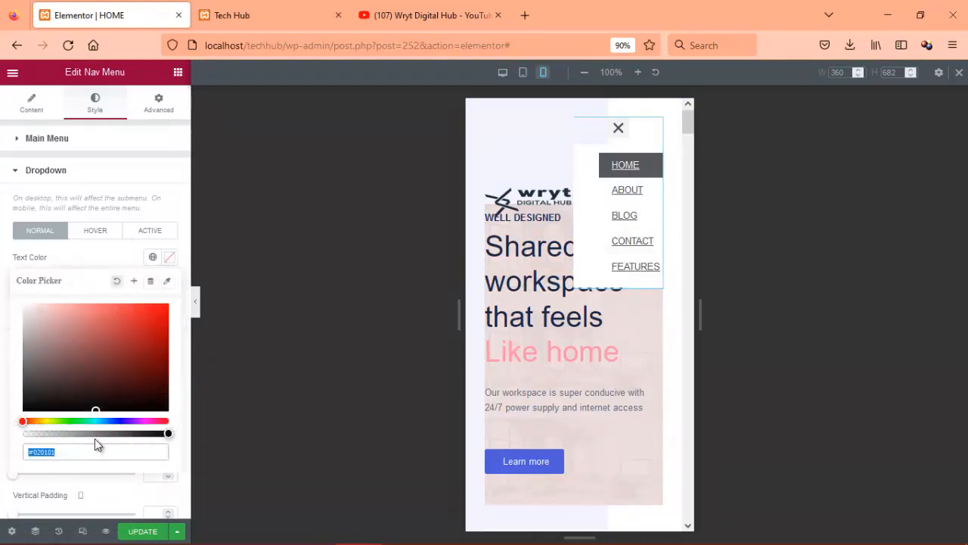
click(115, 422)
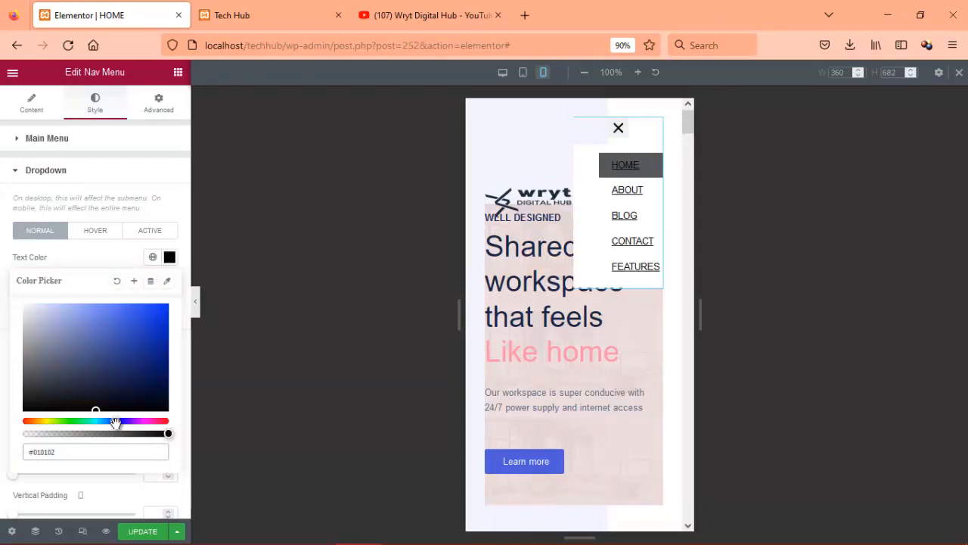
click(141, 310)
click(105, 341)
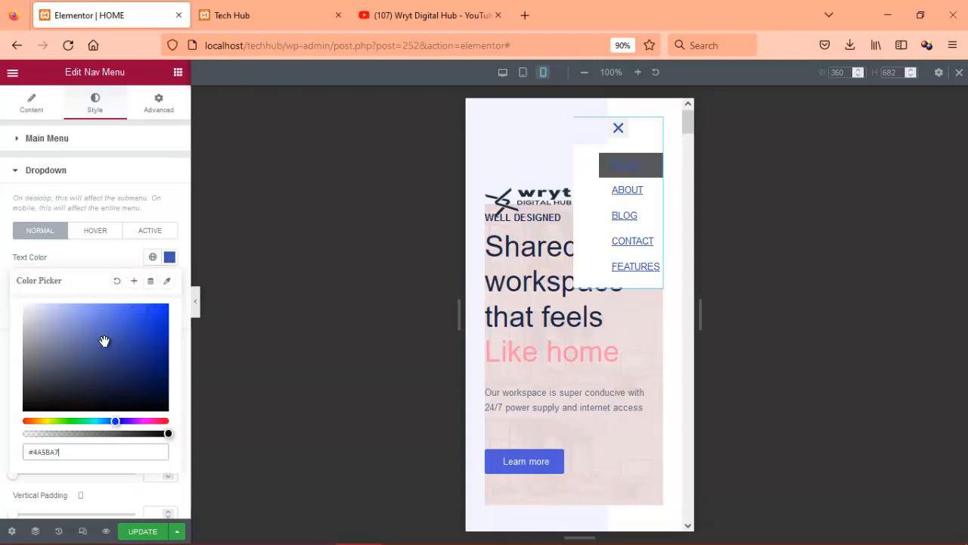
drag(112, 346, 126, 358)
click(129, 373)
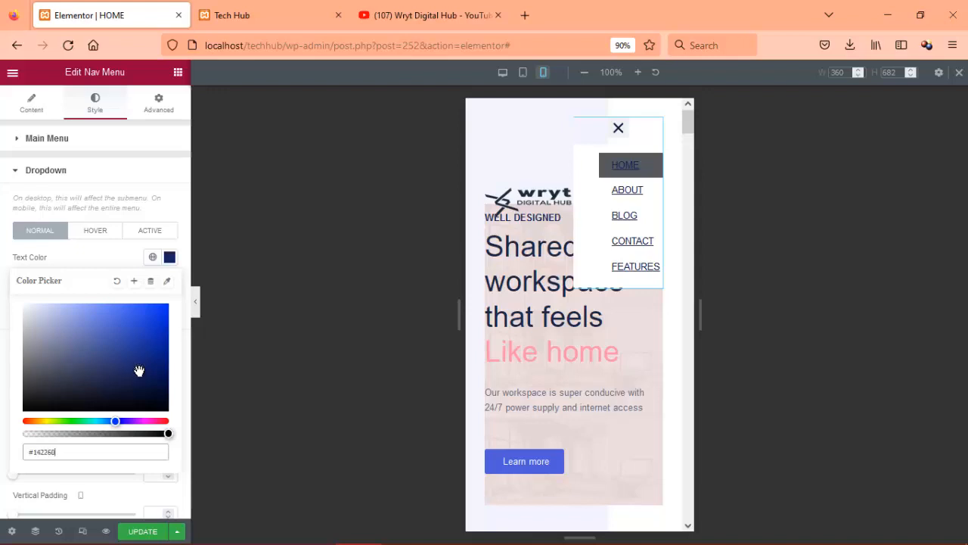
- Set the background color of the dropdown's active menu item to #D1C3C3
click(103, 234)
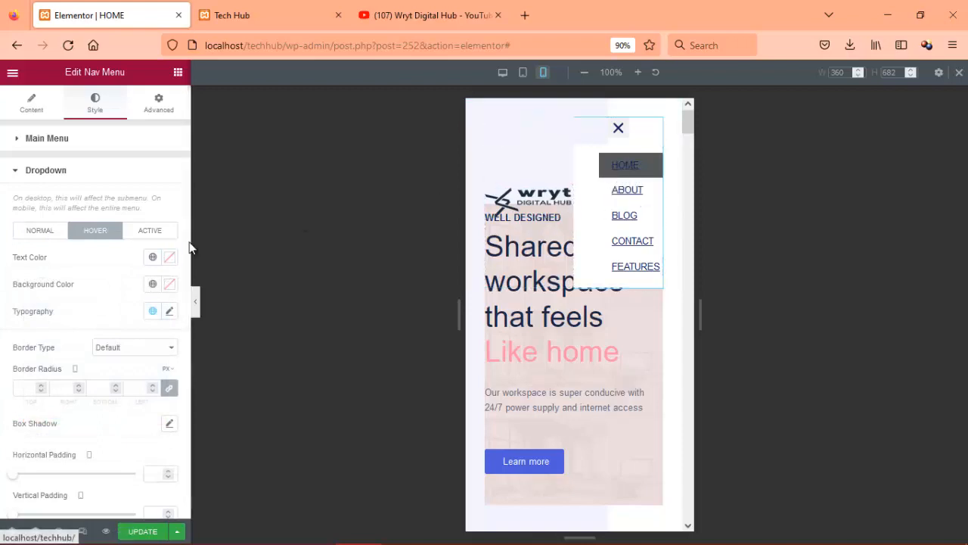
click(145, 232)
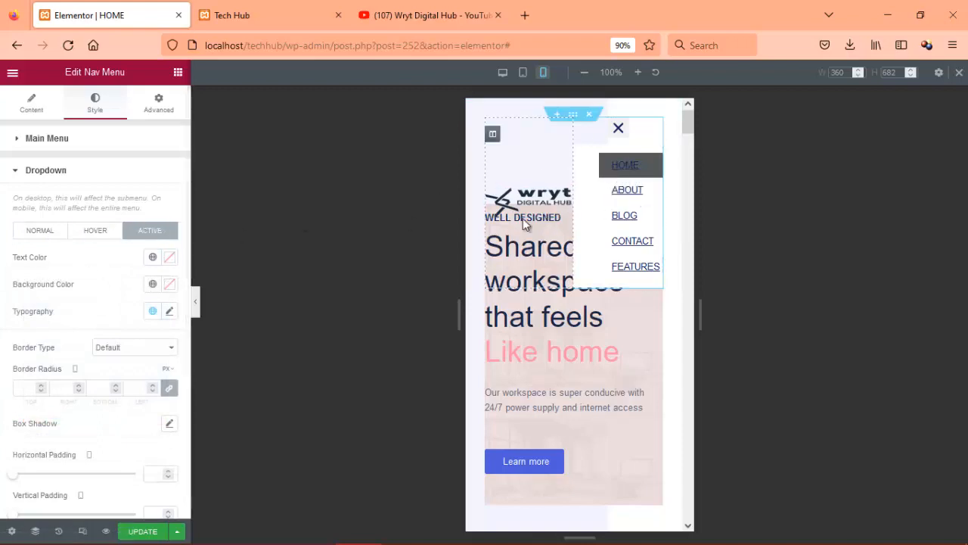
click(171, 284)
click(39, 407)
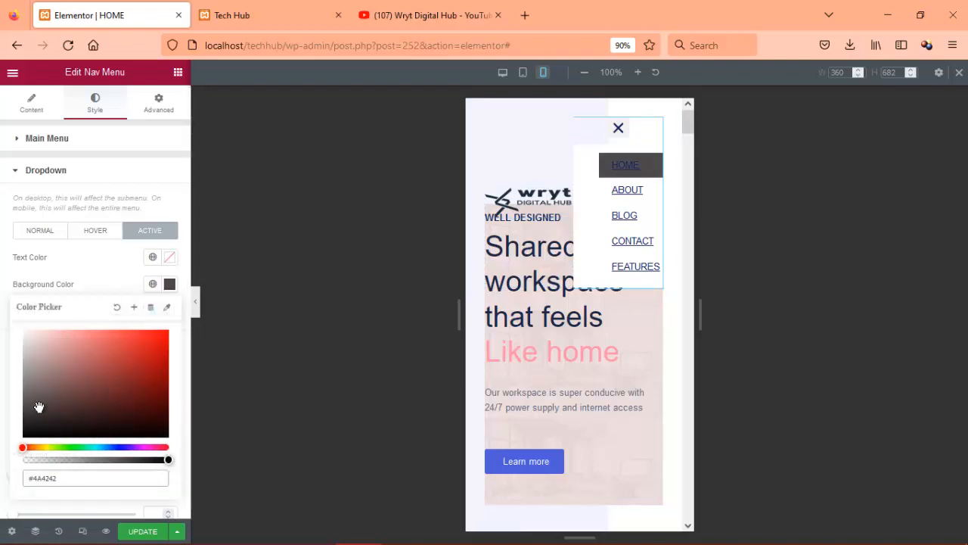
click(38, 387)
click(32, 372)
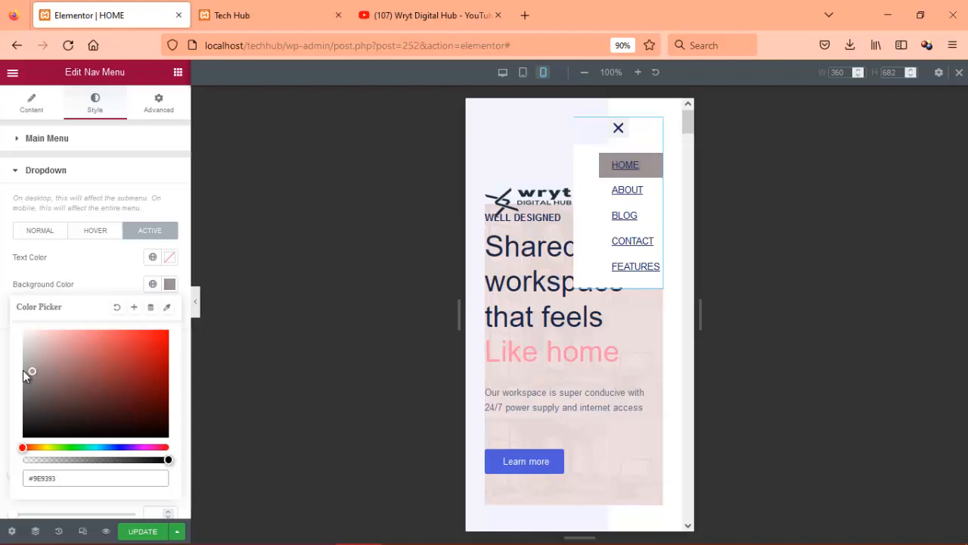
click(32, 353)
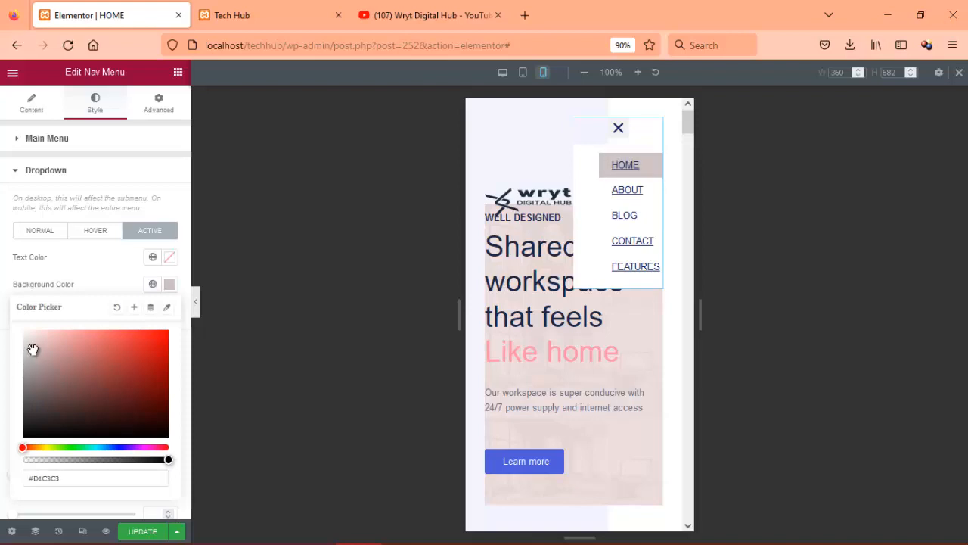
- Set the hover background color of the dropdown's menu items to #DED4D4
click(104, 231)
click(104, 230)
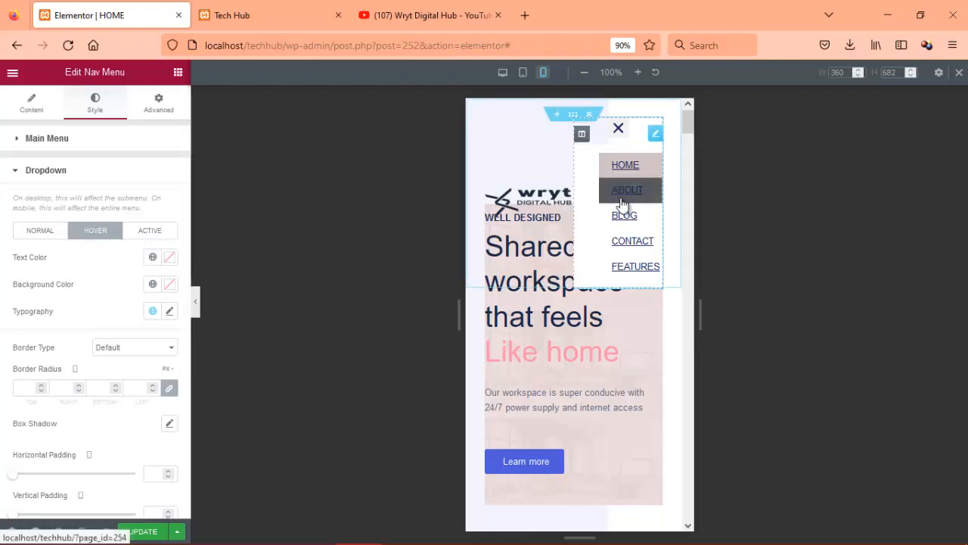
click(170, 286)
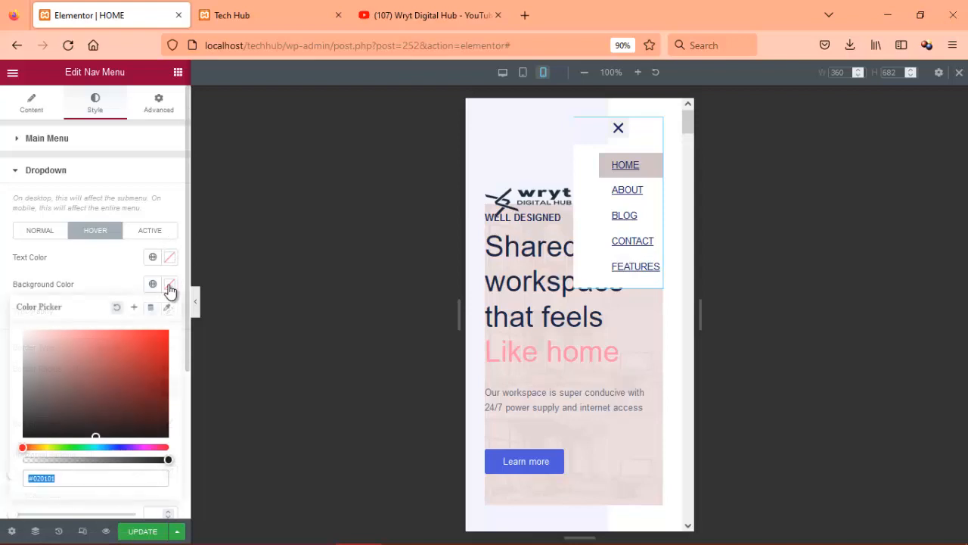
click(47, 409)
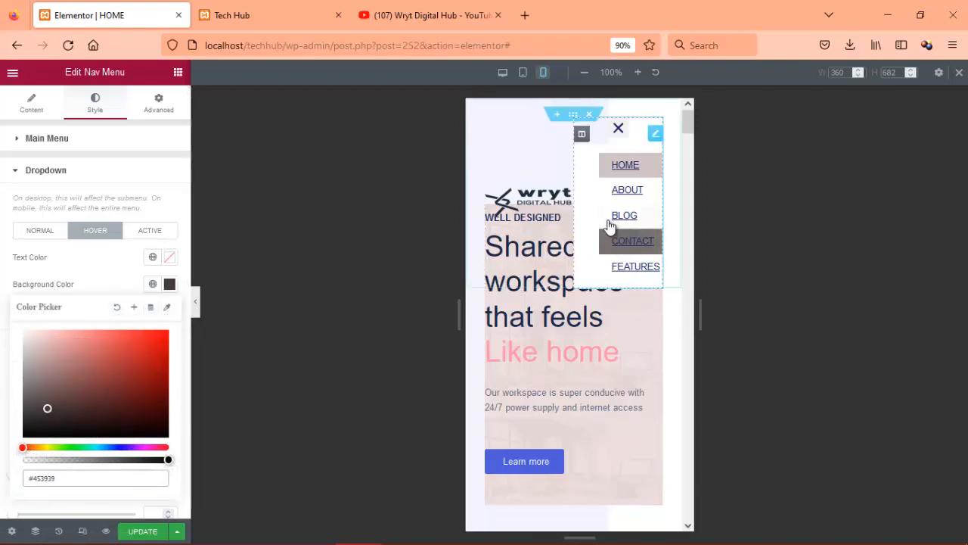
click(32, 354)
click(29, 344)
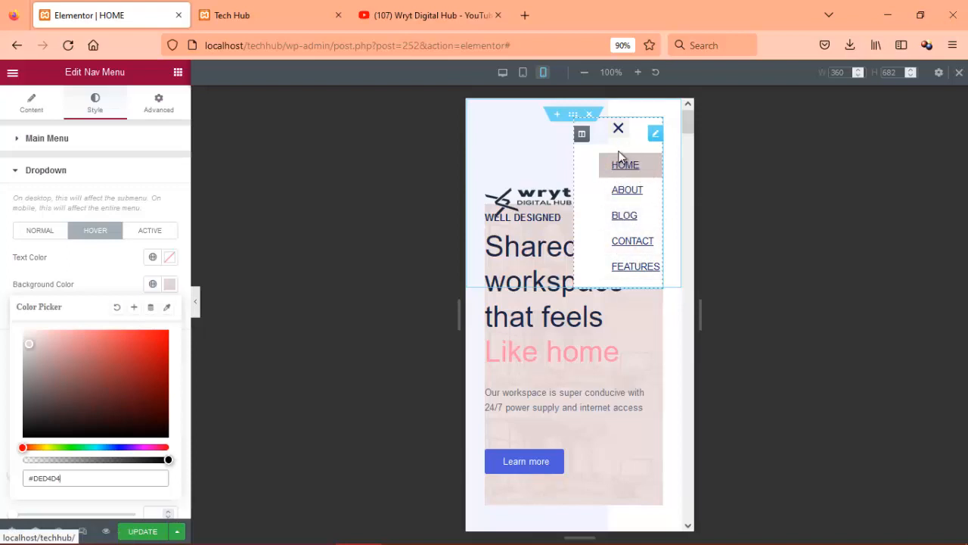
- Change the background color of the dropdown's active menu item to #DEC3C3
click(161, 233)
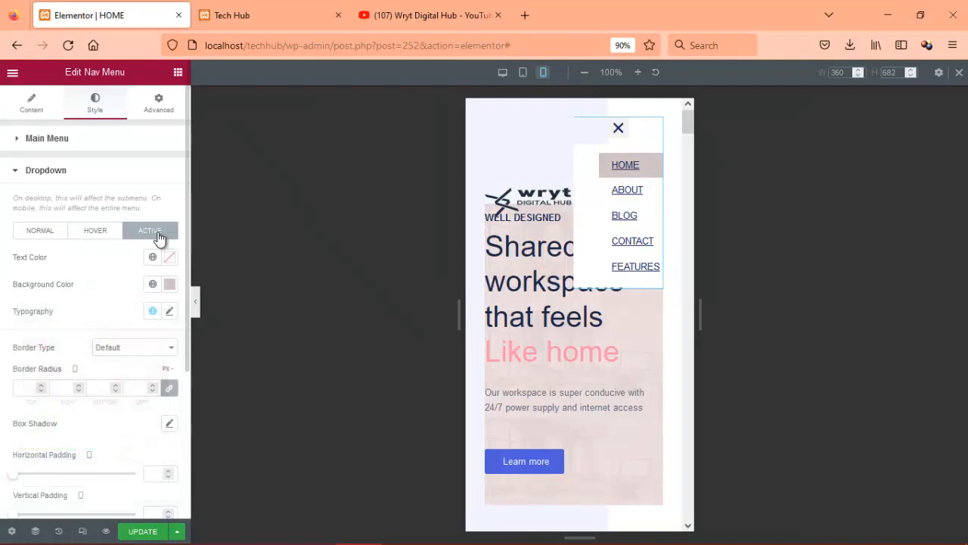
click(170, 284)
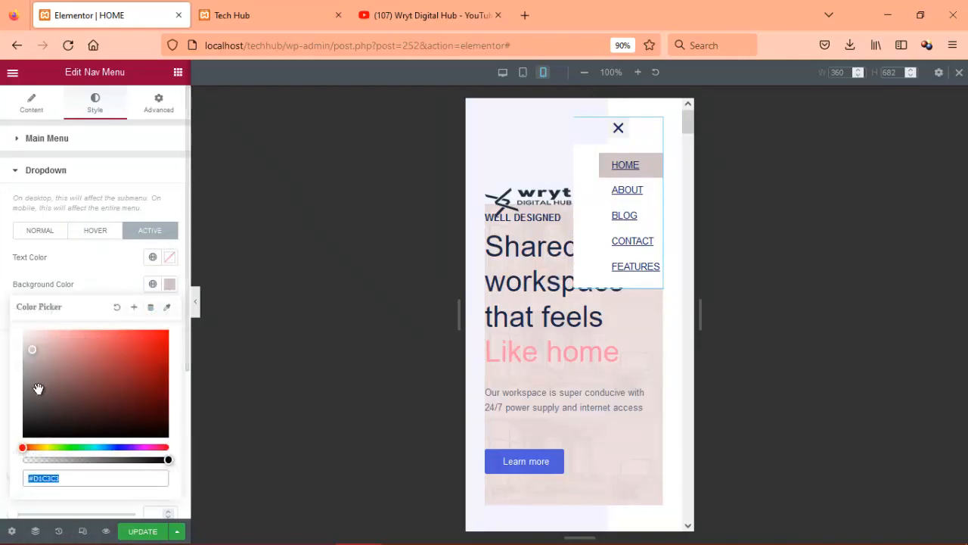
click(27, 344)
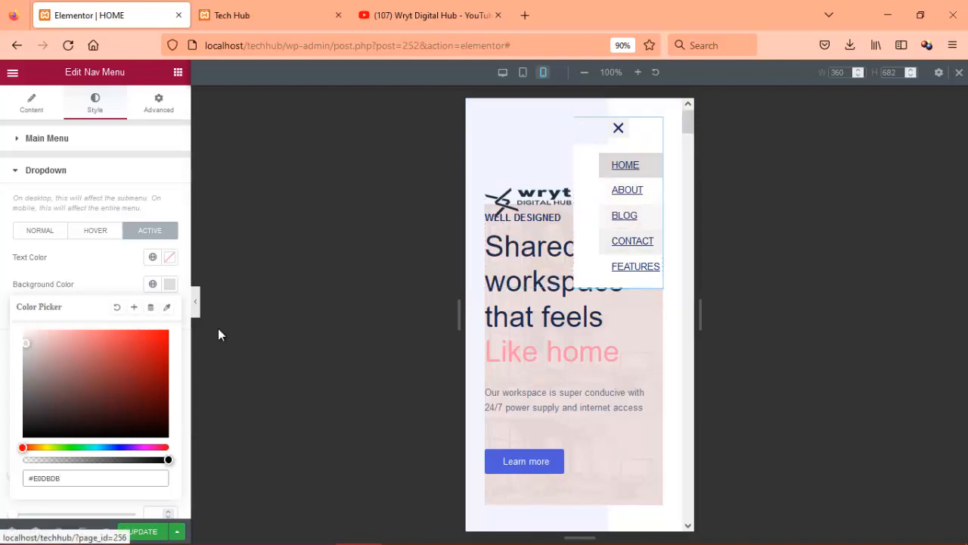
click(40, 344)
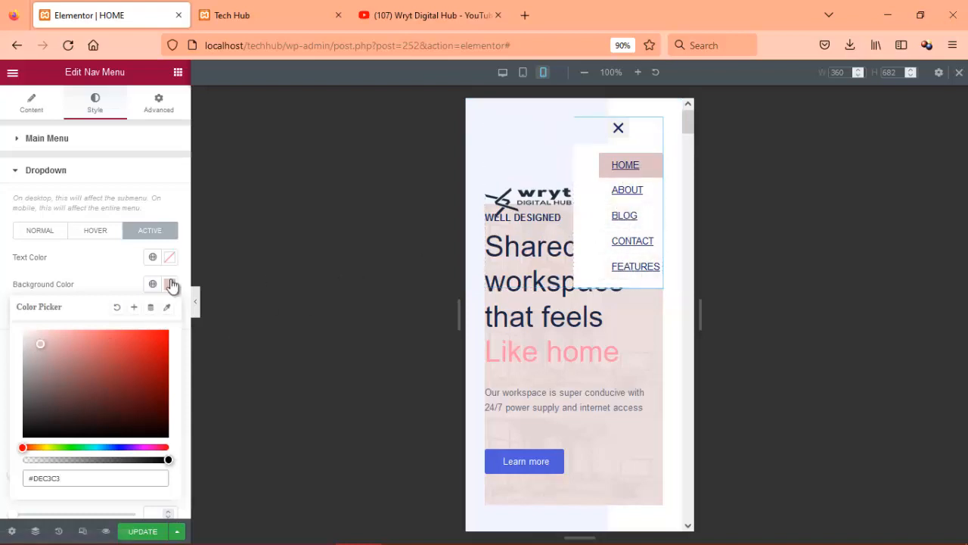
click(91, 251)
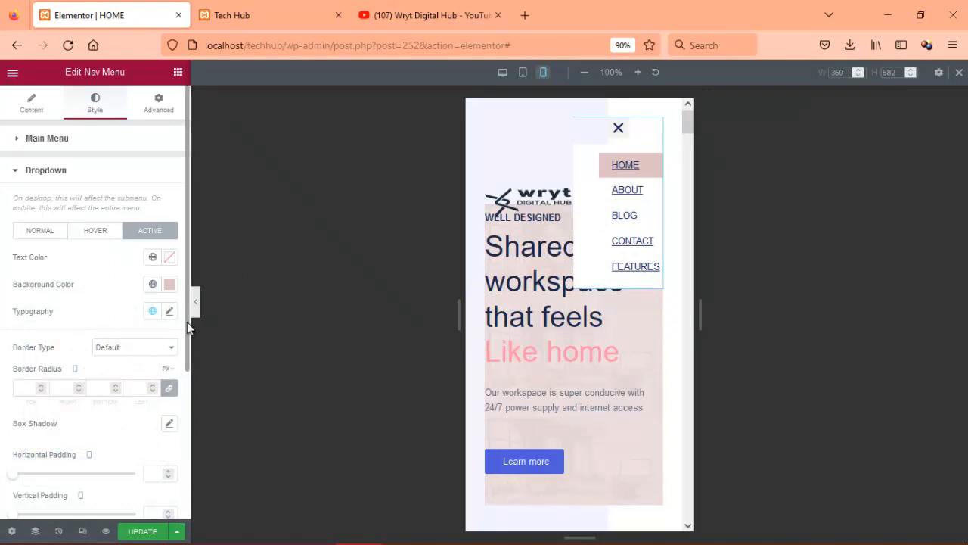
- Set the dropdown items' horizontal padding to 20 and vertical padding to 6
drag(186, 322, 174, 402)
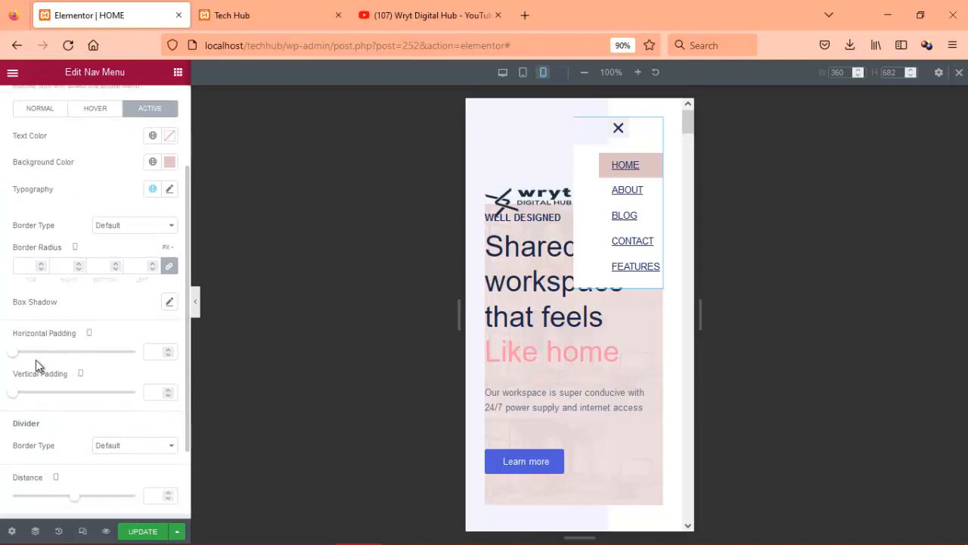
drag(20, 357, 39, 361)
mouse_move(17, 397)
mouse_down()
mouse_move(34, 392)
mouse_move(40, 404)
mouse_move(19, 396)
mouse_move(31, 399)
mouse_up()
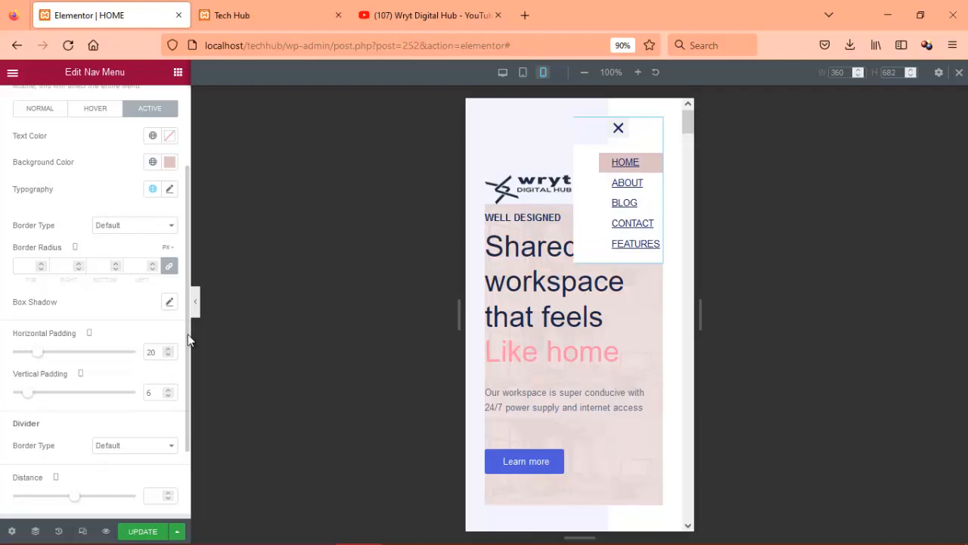
- Try the None and Solid border types for the divider between the dropdown's menu items
scroll(185, 311, down, 3)
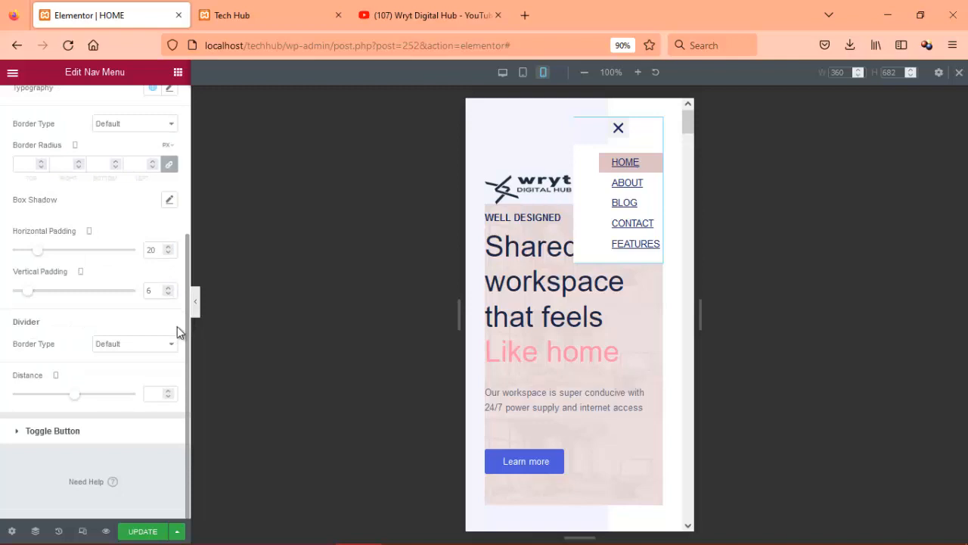
click(72, 394)
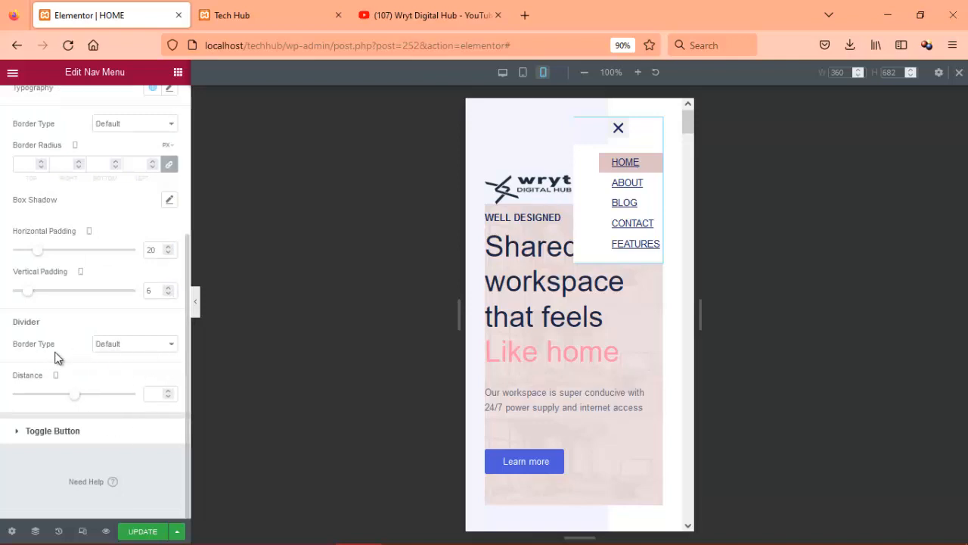
click(144, 345)
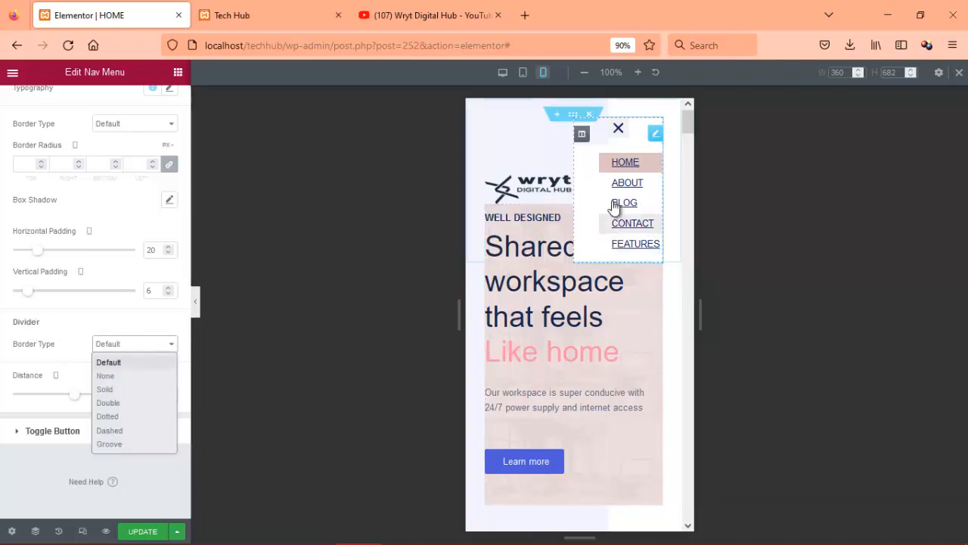
click(117, 375)
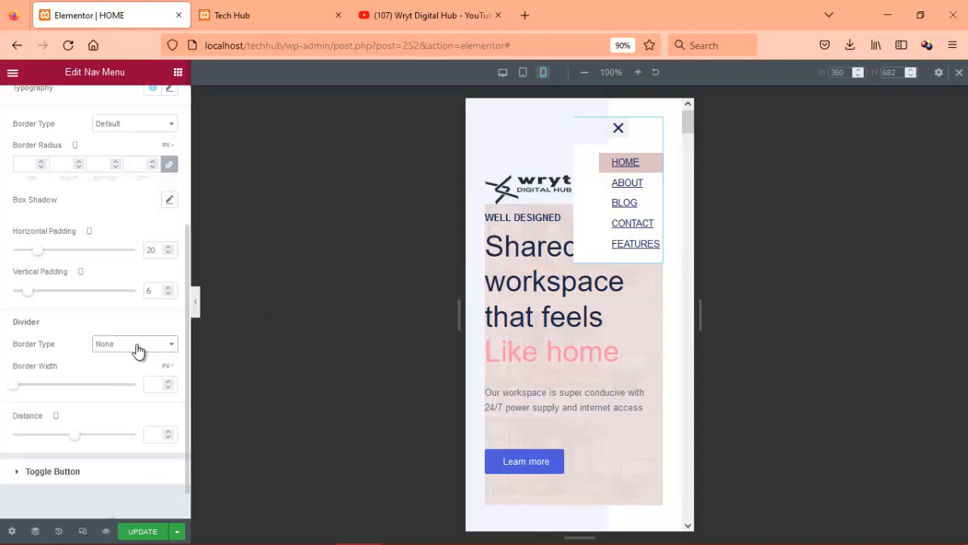
click(137, 347)
click(105, 389)
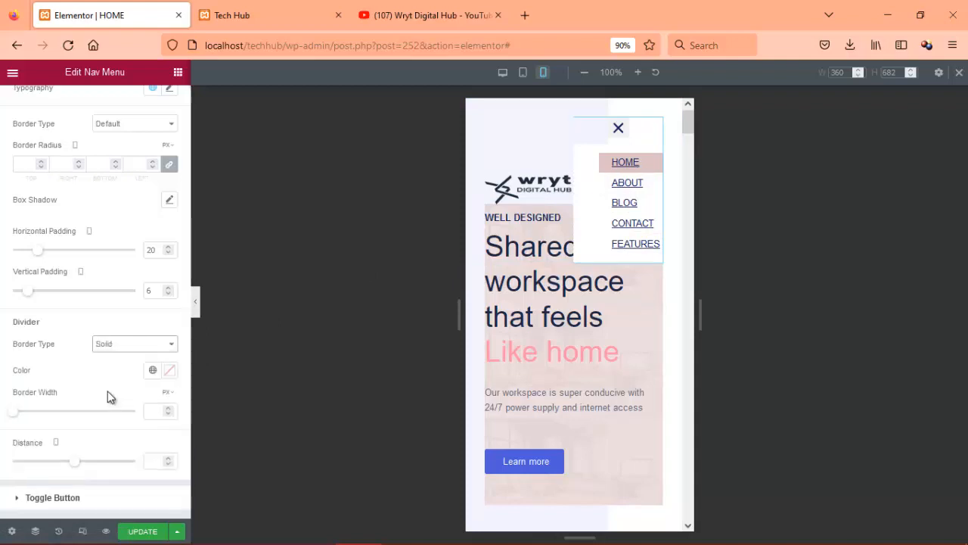
- Give the dropdown's item divider a Dotted border with a width of 4 px
click(138, 345)
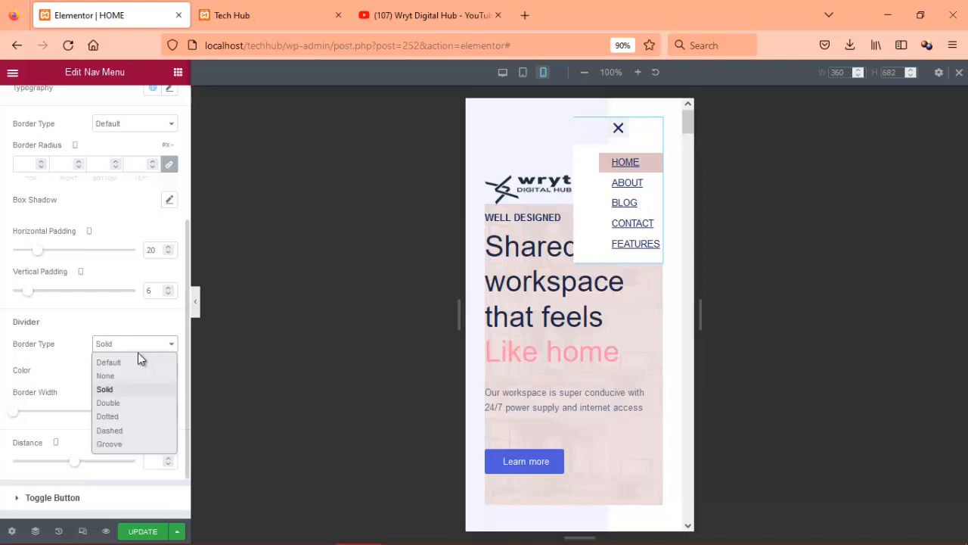
click(114, 414)
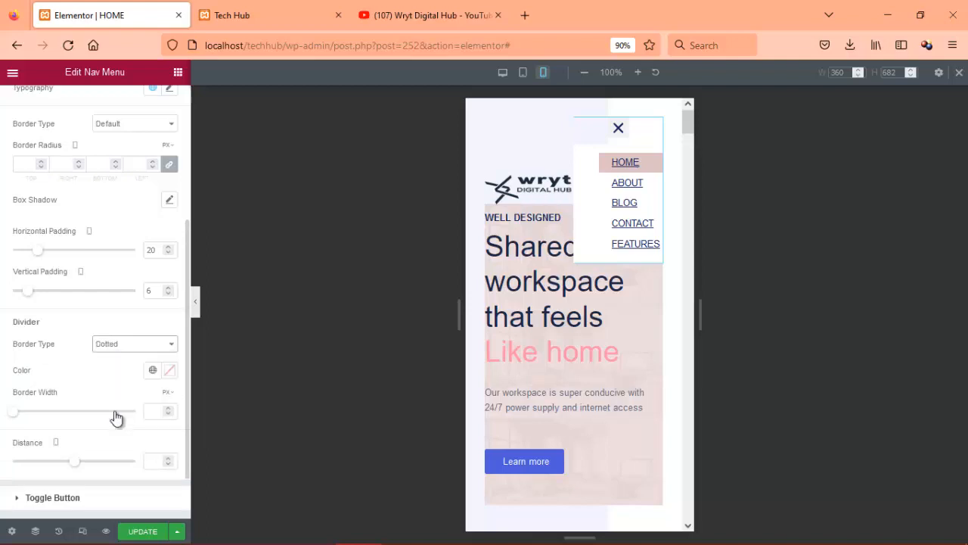
drag(15, 419, 24, 419)
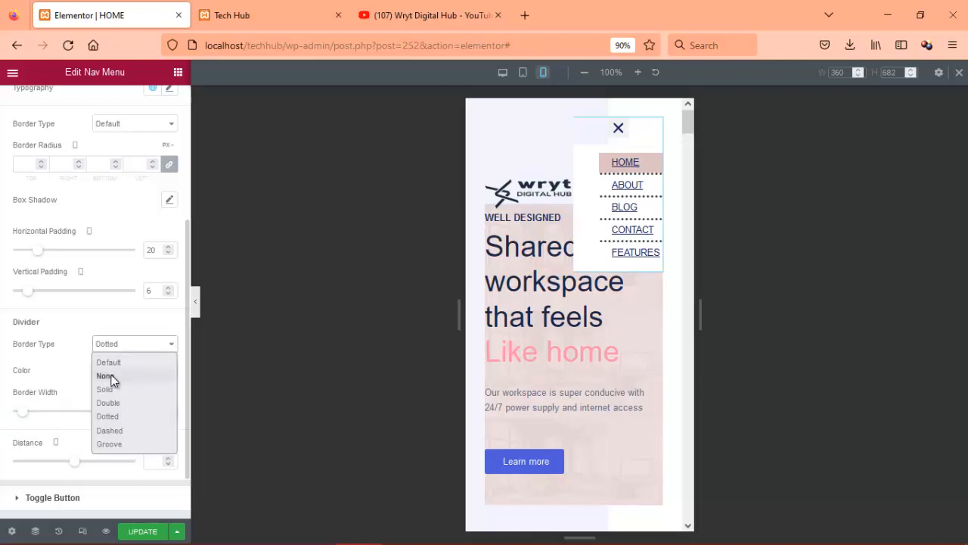
- Try the Dashed, Groove and Solid border types on the dropdown's item divider
click(111, 392)
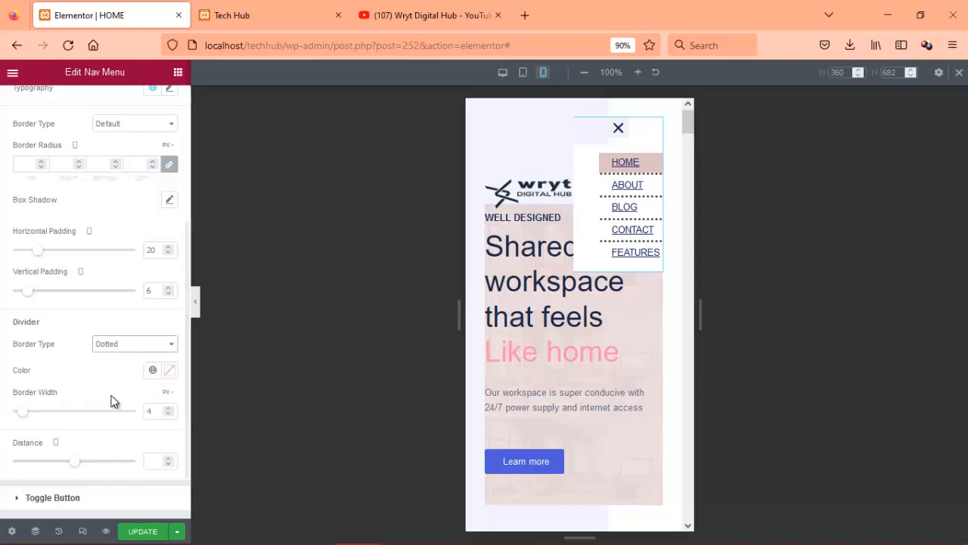
click(136, 352)
click(110, 430)
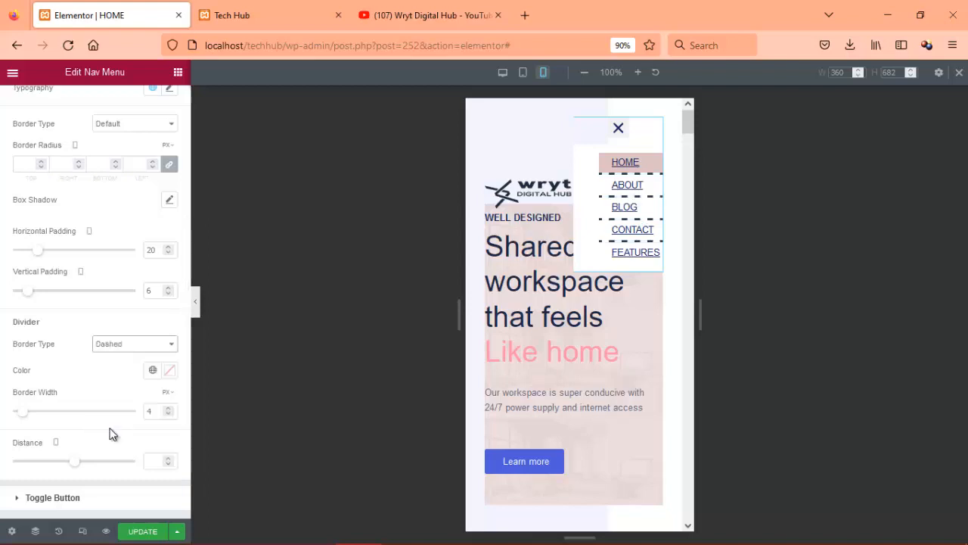
click(134, 349)
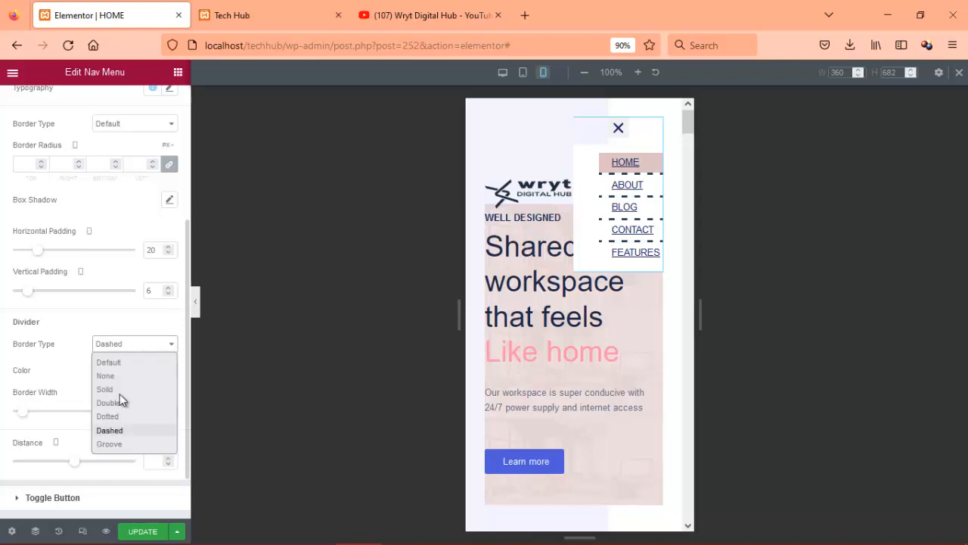
click(109, 444)
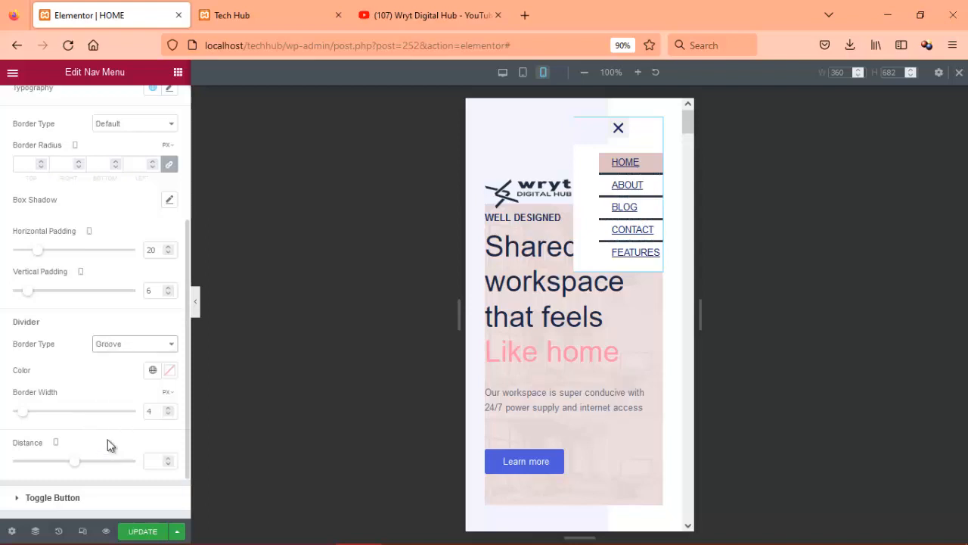
click(126, 349)
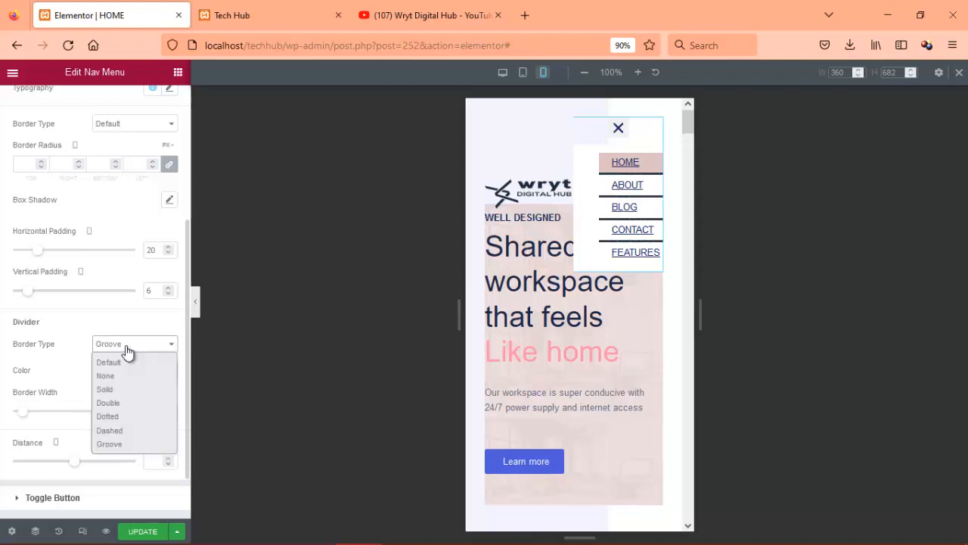
click(112, 390)
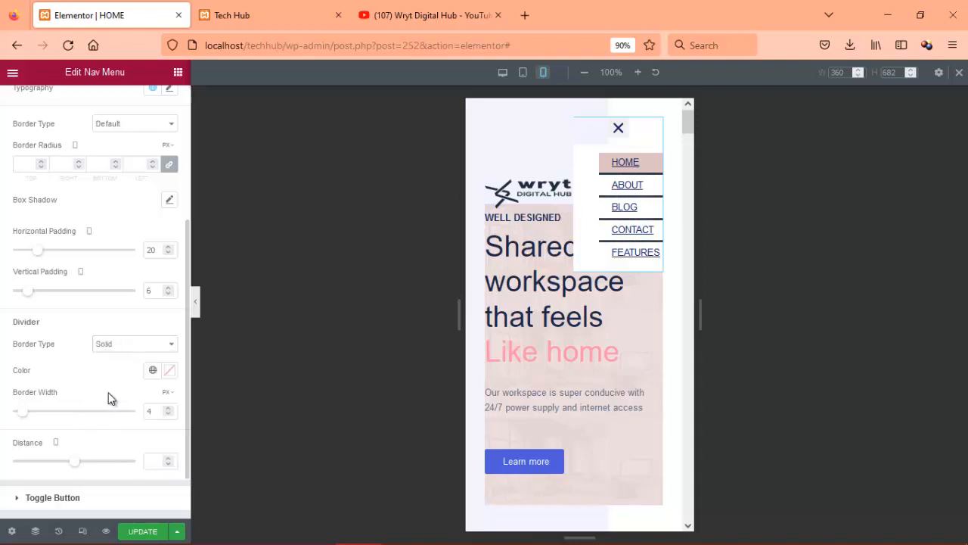
- Remove the divider lines between the dropdown's menu items by setting the border type to None
click(154, 349)
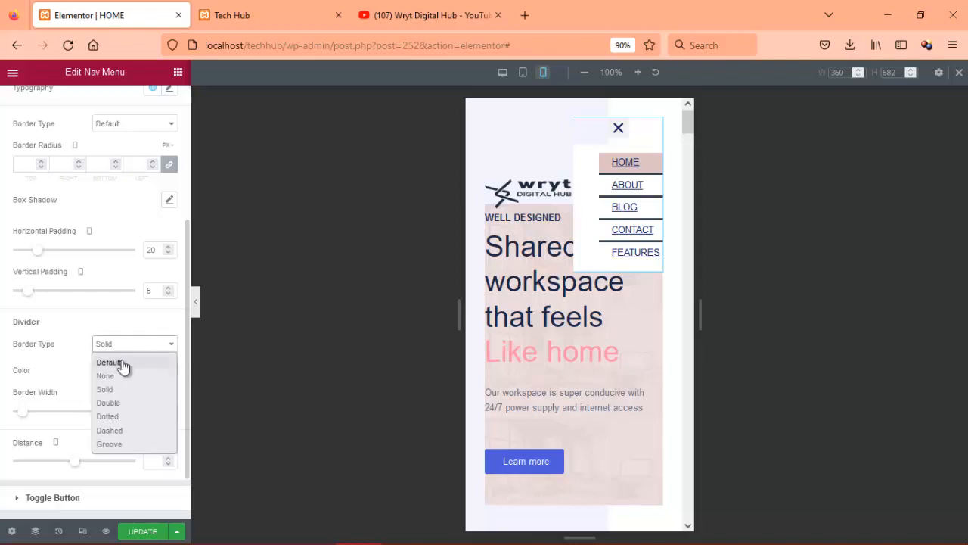
click(122, 362)
click(138, 350)
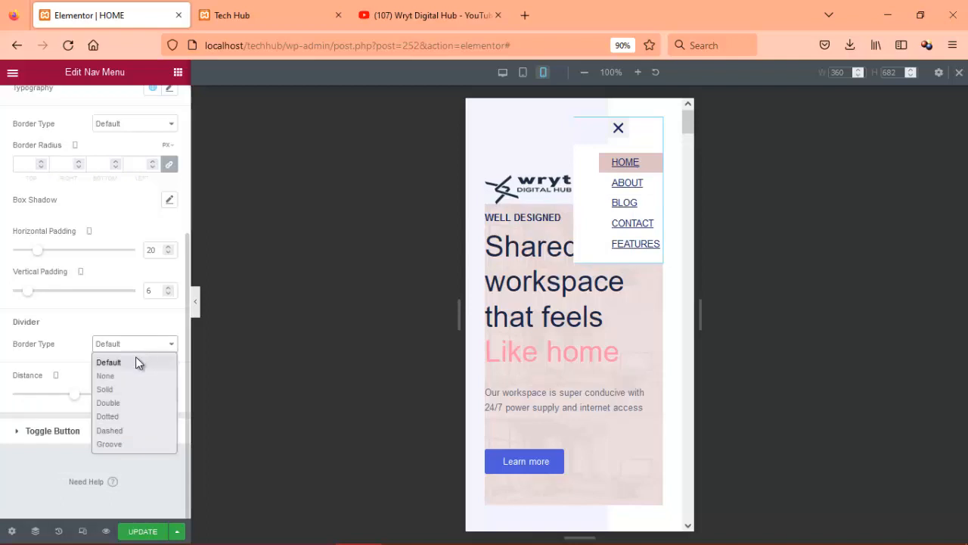
key(Escape)
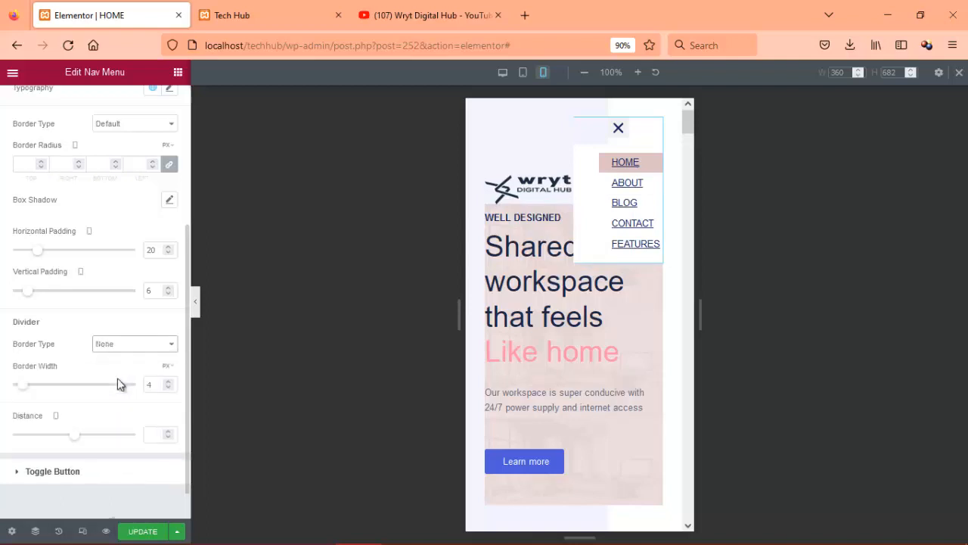
- Style the menu's toggle button with size 26, border width 2 px and border radius 11 px
click(18, 473)
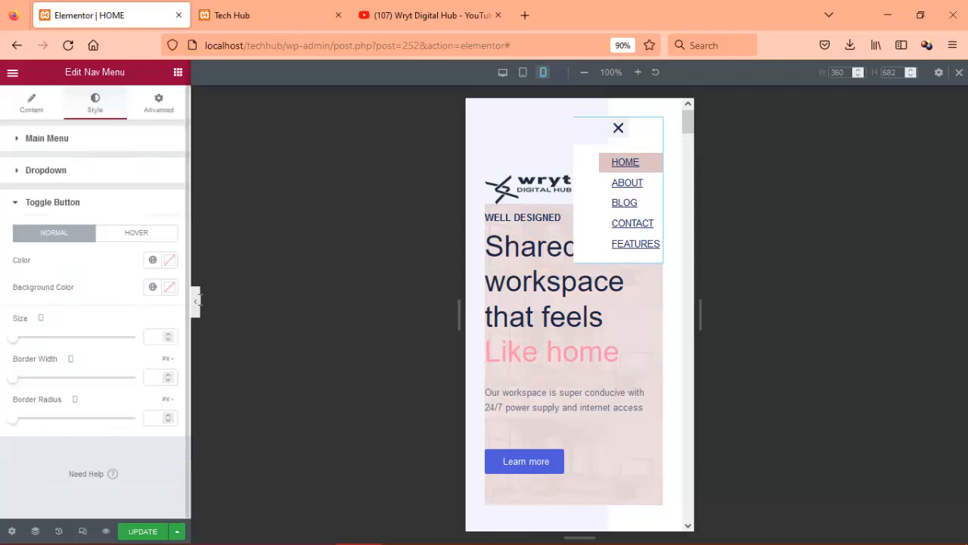
click(618, 129)
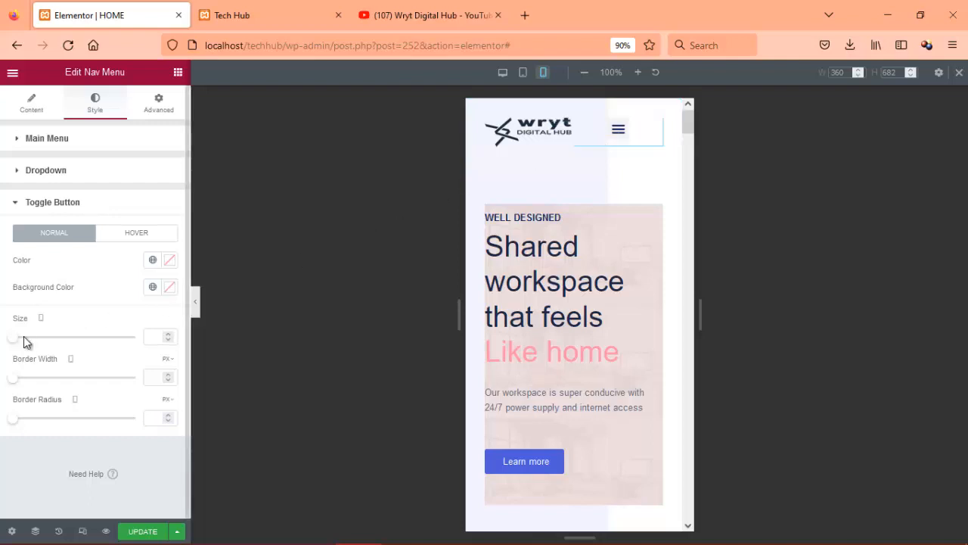
mouse_move(23, 338)
mouse_down()
mouse_move(59, 349)
mouse_move(13, 342)
mouse_move(32, 342)
mouse_up()
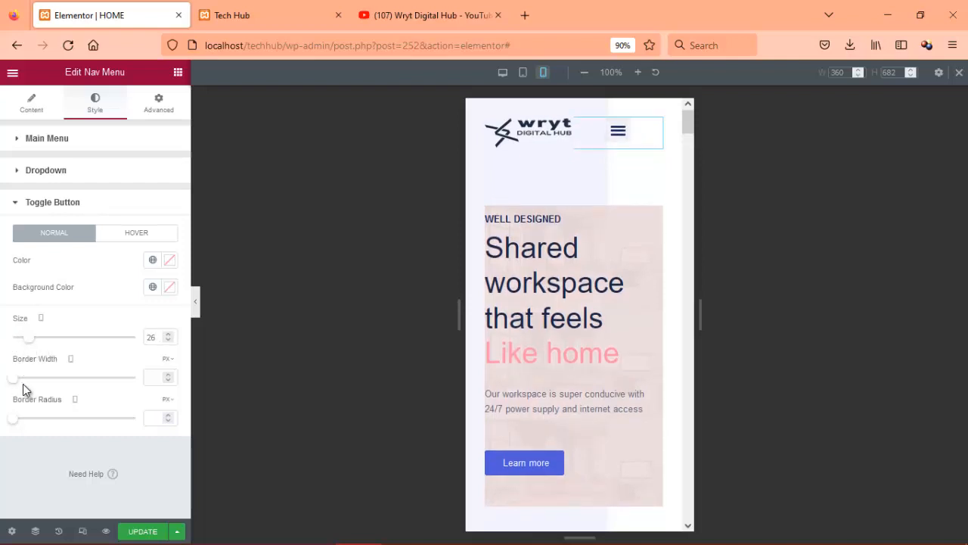
mouse_move(21, 380)
mouse_down()
mouse_move(36, 382)
mouse_move(13, 378)
mouse_up()
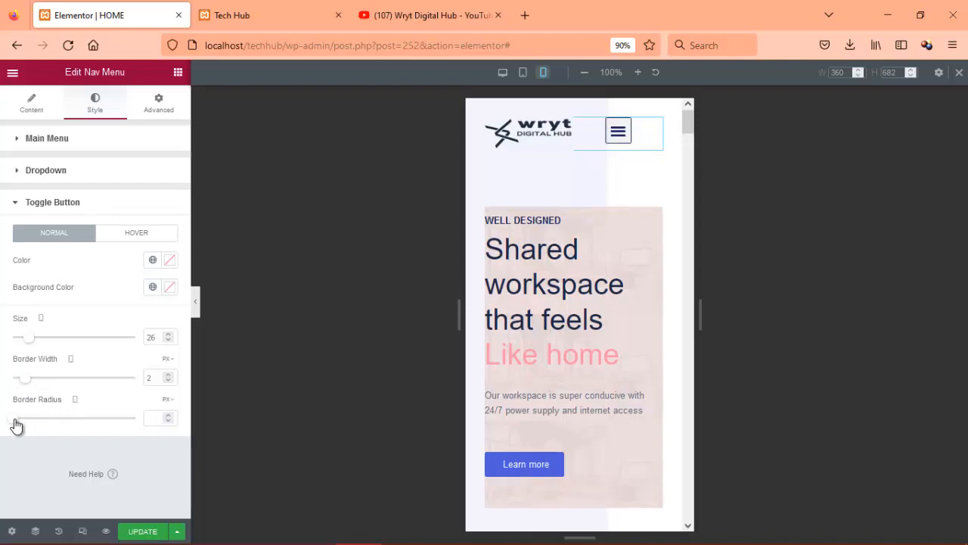
drag(16, 426, 30, 424)
click(19, 206)
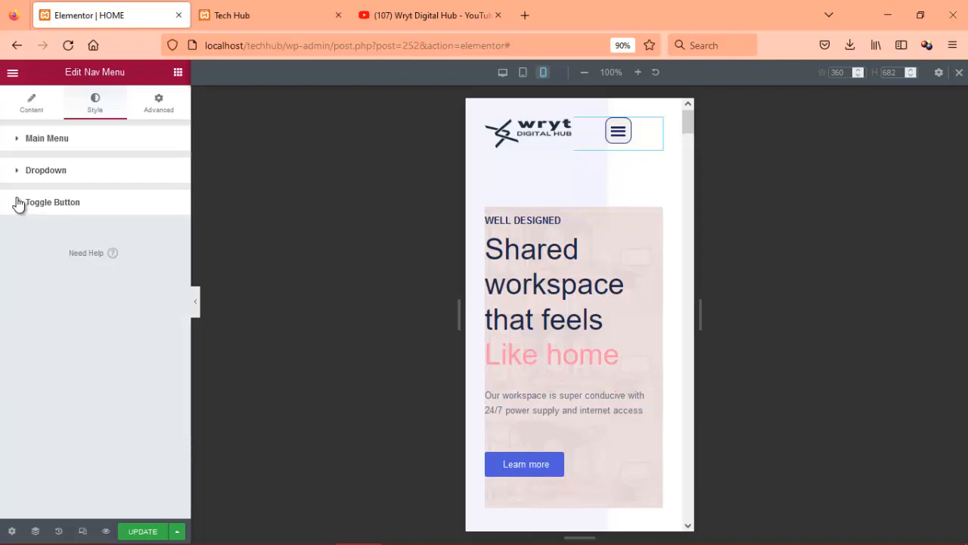
- Try toggle button background colors including #912929, #7C6F6F and #E6D8D8, and reset the background color
click(19, 205)
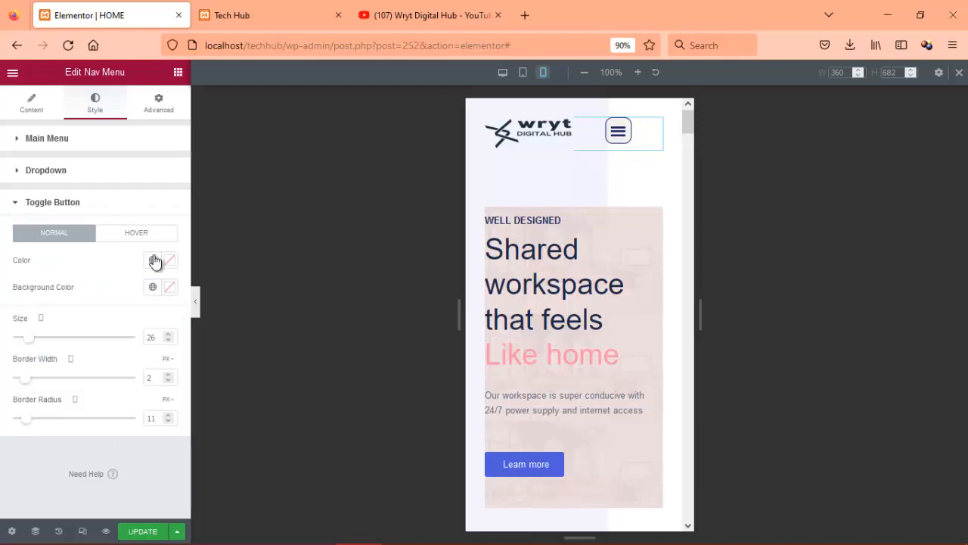
click(170, 289)
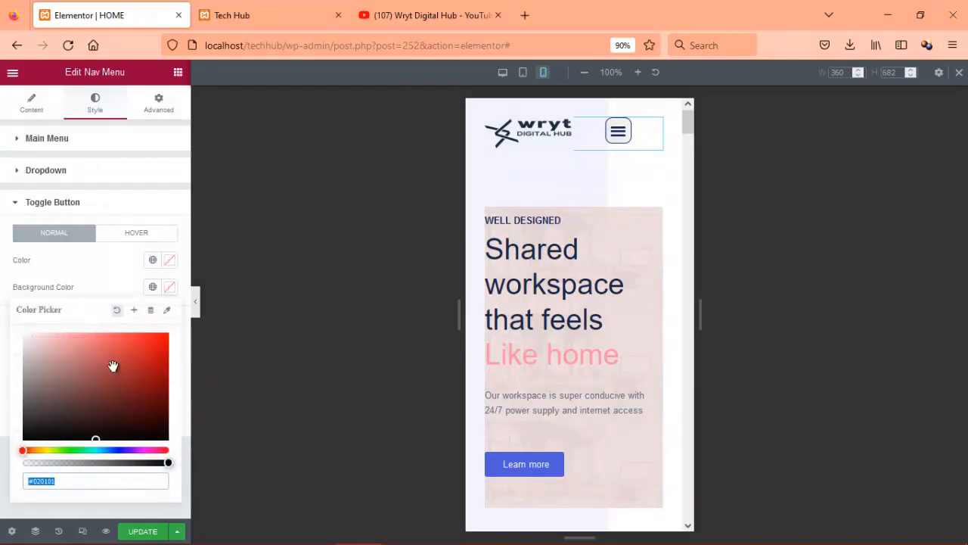
click(96, 351)
click(126, 380)
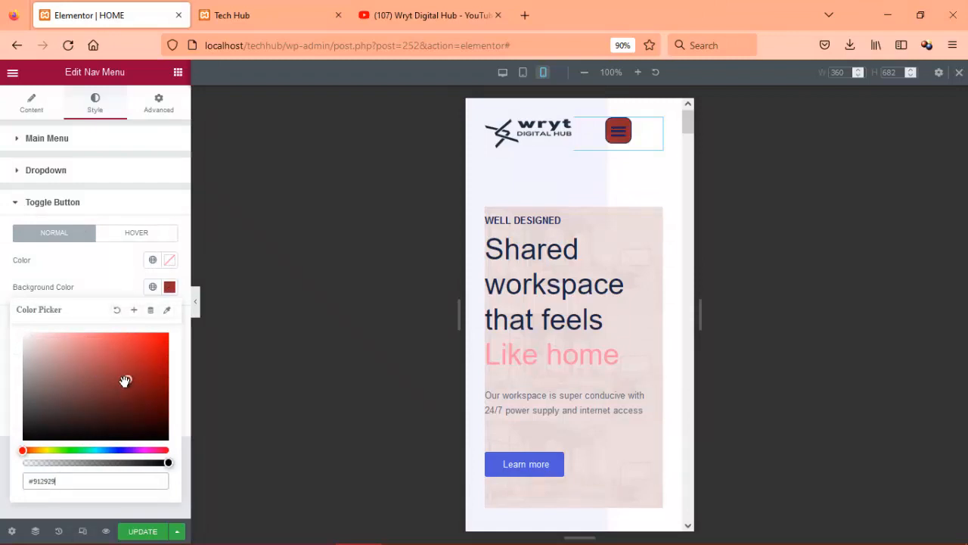
click(71, 399)
click(38, 388)
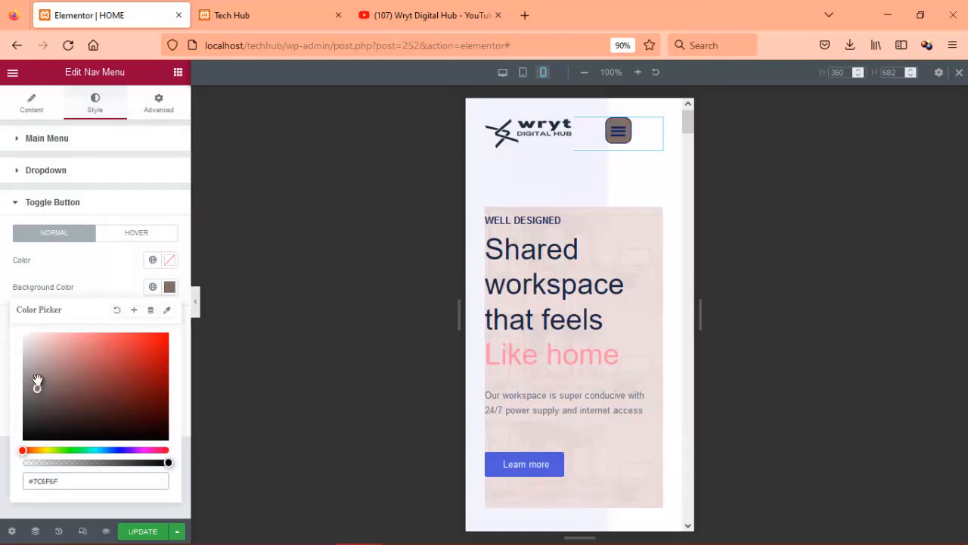
click(36, 351)
click(35, 340)
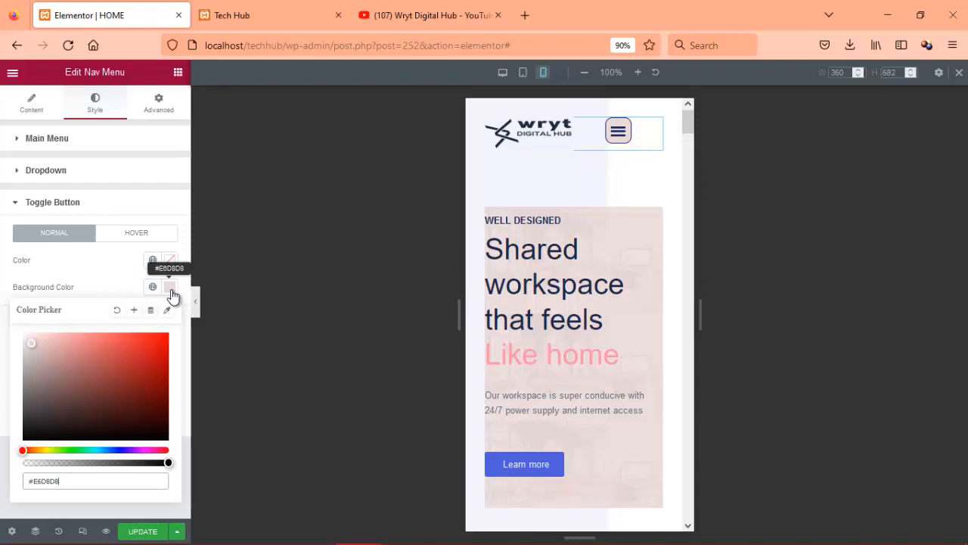
click(119, 312)
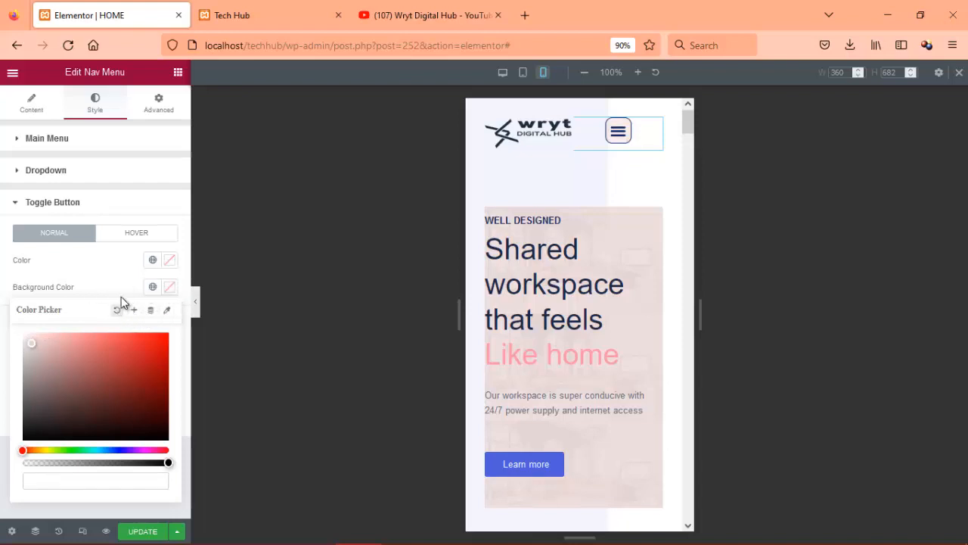
- Expand and collapse the mobile navigation menu in the preview to check the styled toggle button
click(156, 207)
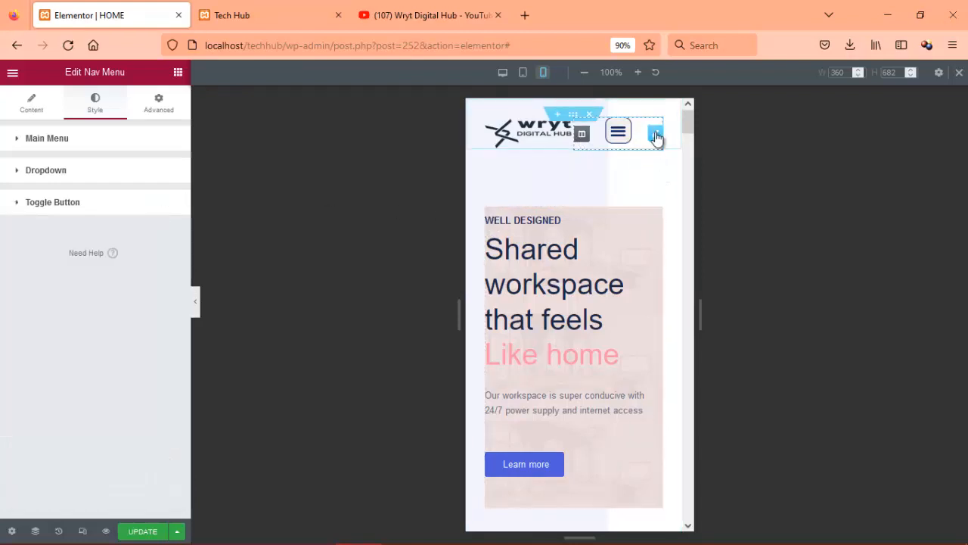
click(619, 133)
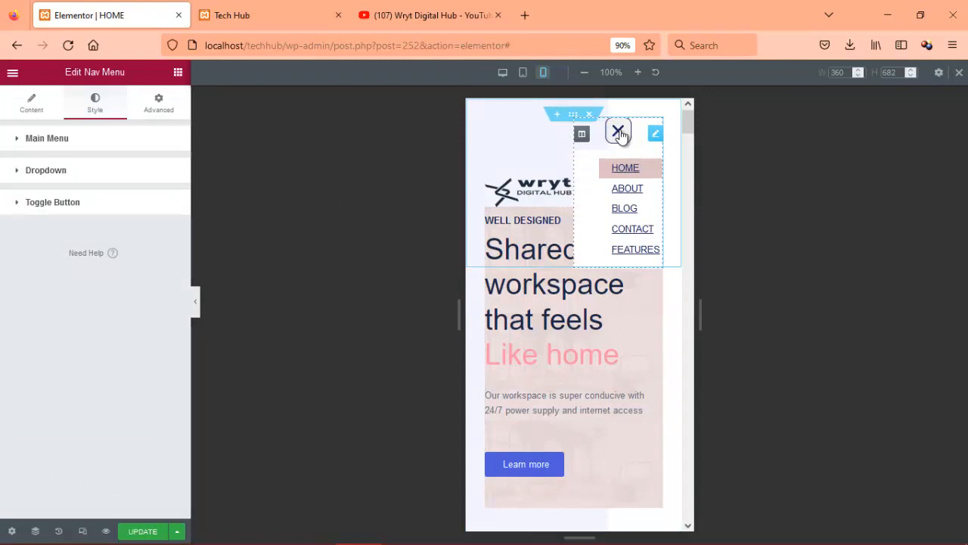
click(619, 134)
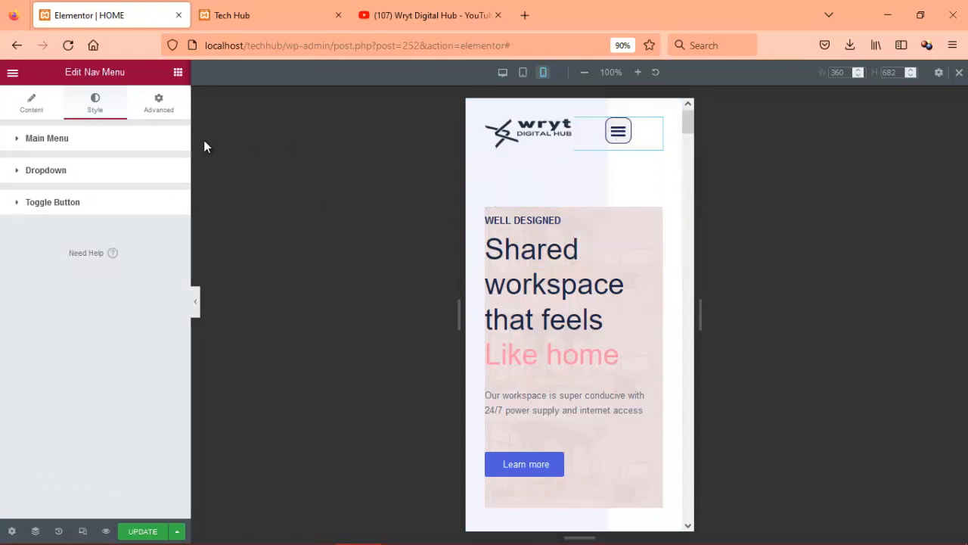
- In the desktop view, set the main menu's space between items to 0 and its horizontal padding to 9
click(15, 144)
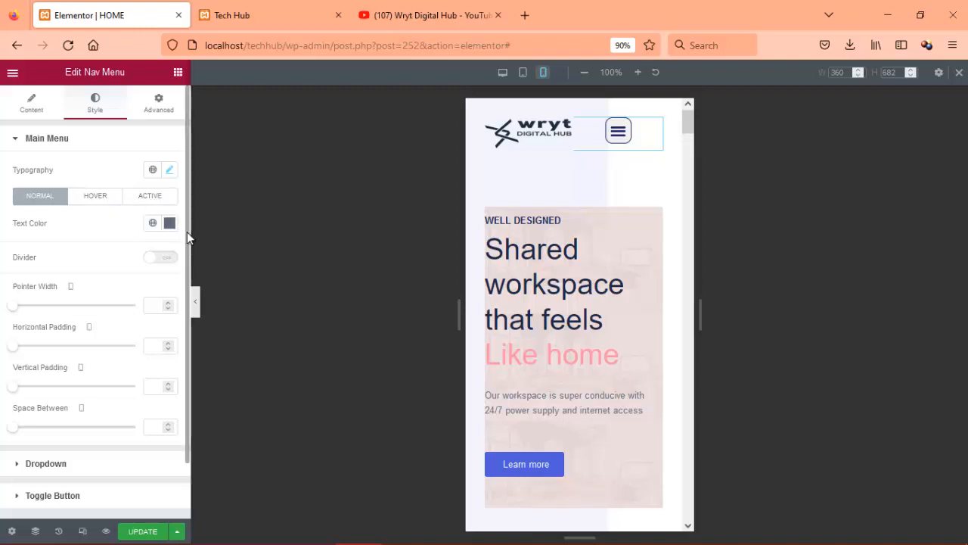
drag(188, 236, 184, 288)
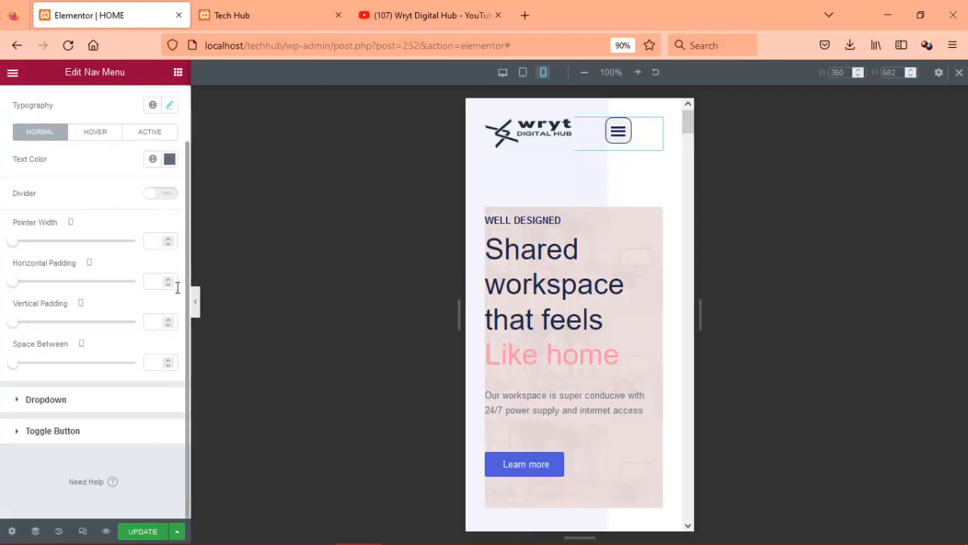
click(503, 73)
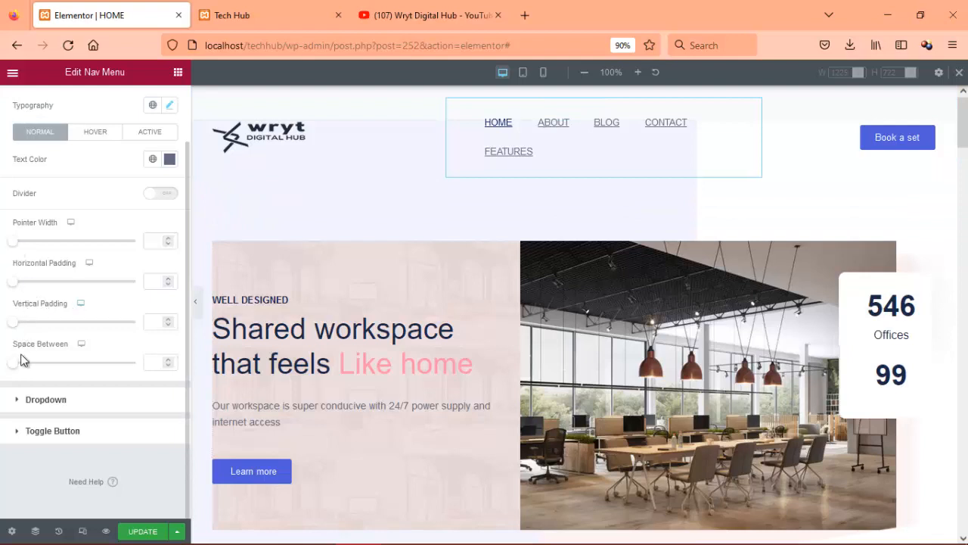
mouse_move(15, 368)
mouse_down()
mouse_move(47, 368)
mouse_move(3, 368)
mouse_up()
drag(17, 290, 35, 288)
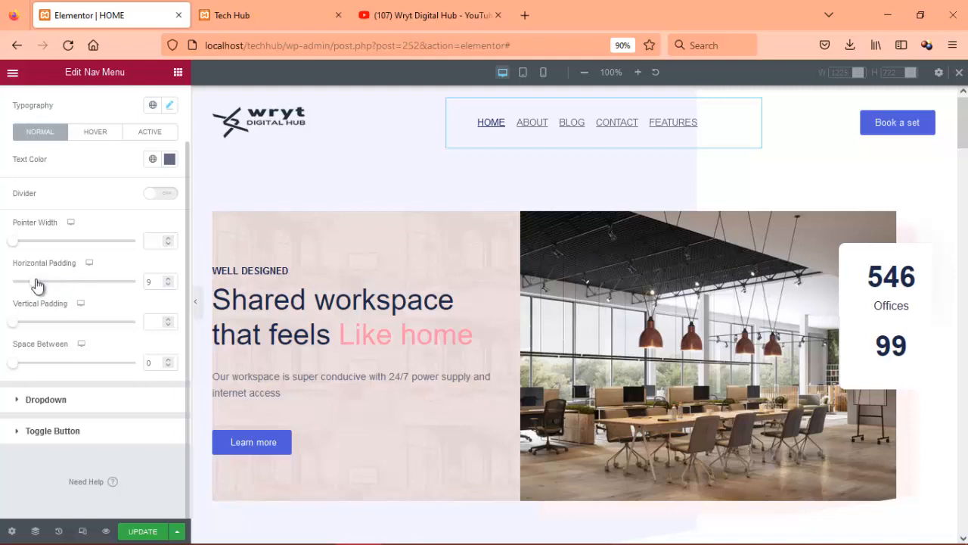
- Set the main menu's vertical padding to 0 and enable a dotted divider between the menu items with width 5
mouse_move(18, 330)
mouse_down()
mouse_move(59, 330)
mouse_move(1, 330)
mouse_up()
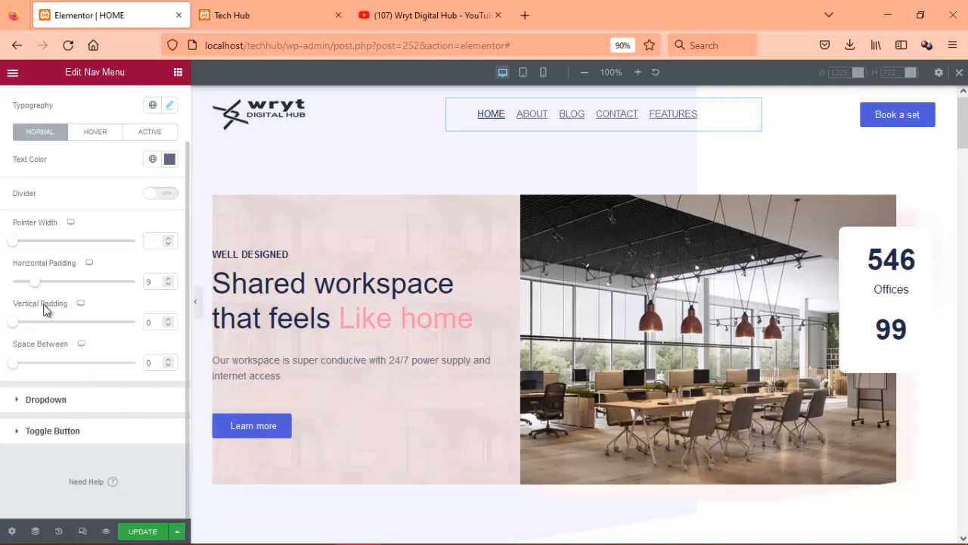
click(151, 195)
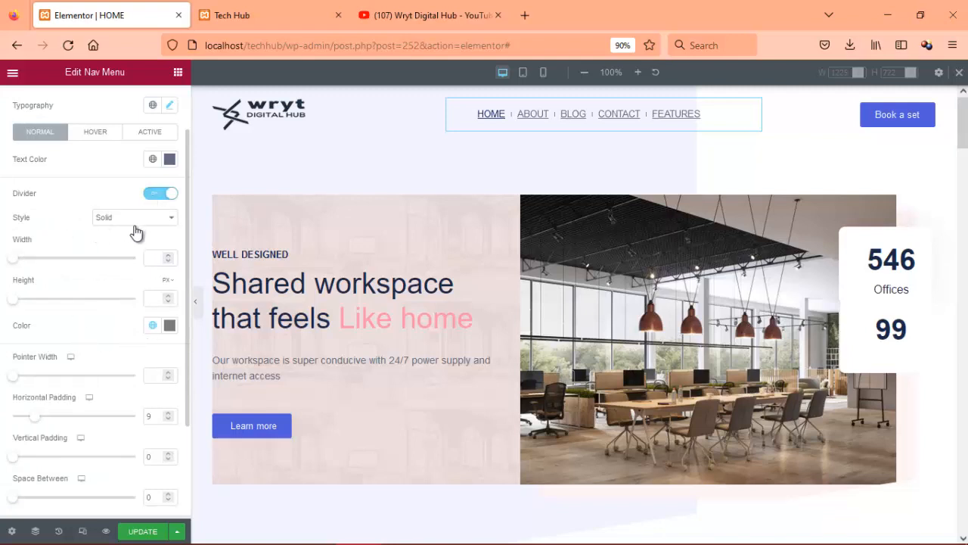
click(156, 221)
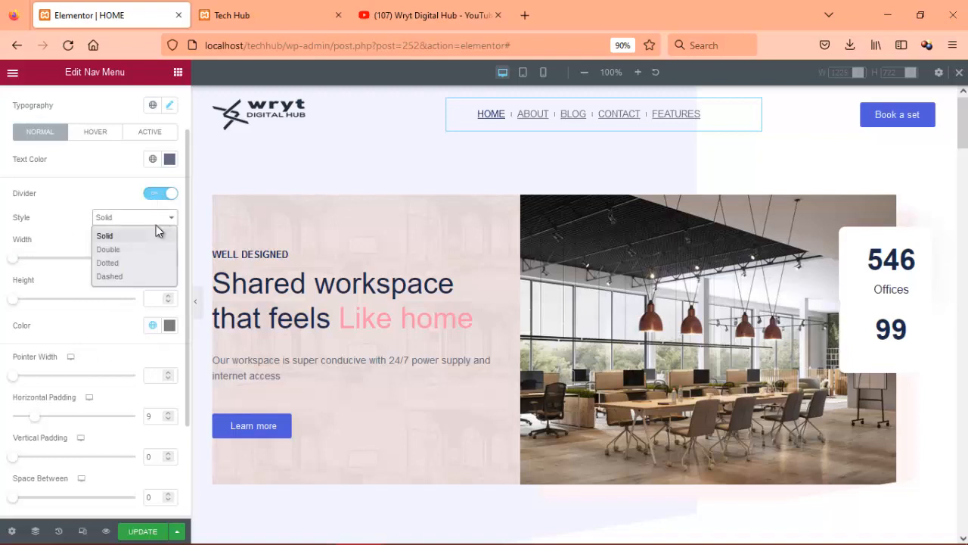
click(124, 250)
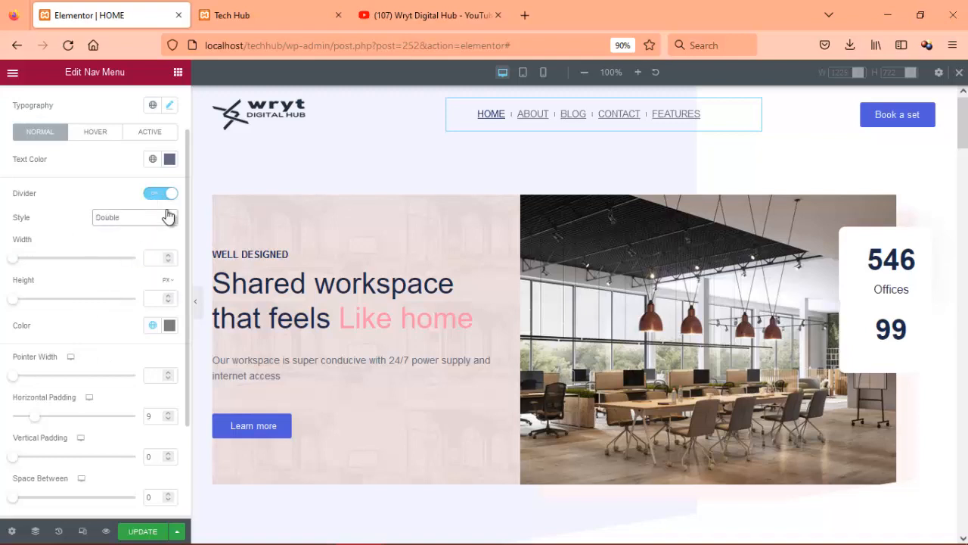
click(167, 221)
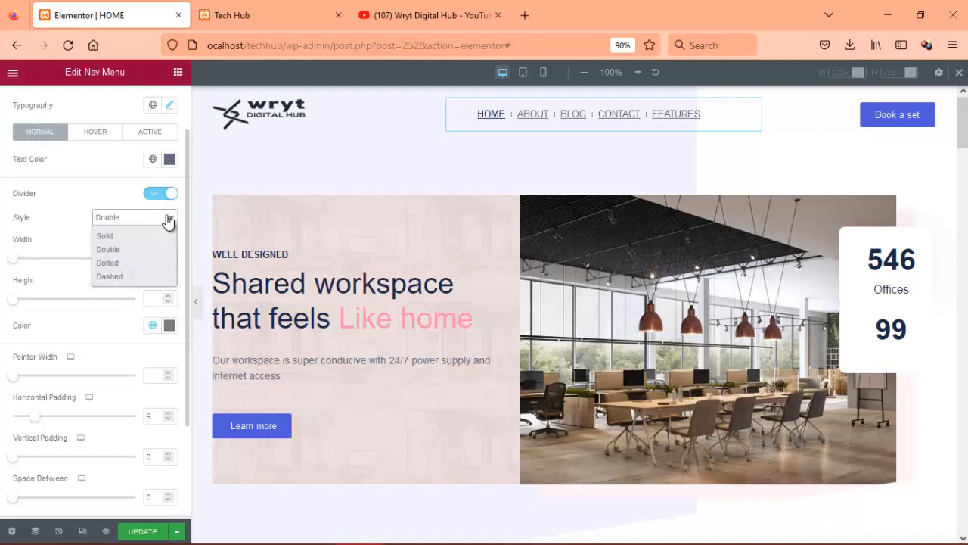
click(123, 262)
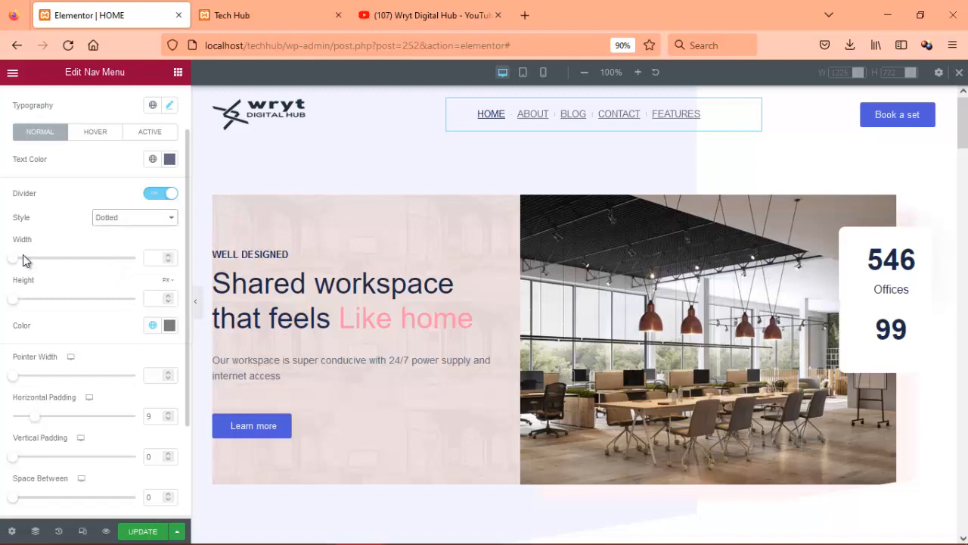
drag(23, 261, 42, 266)
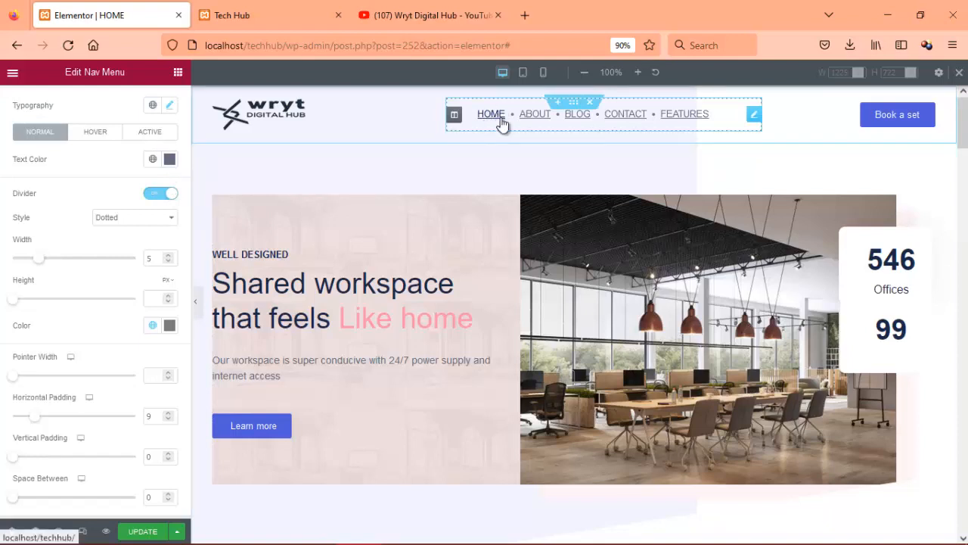
- Try several shades for the active menu item's text color and settle on #1E2C6E
click(165, 134)
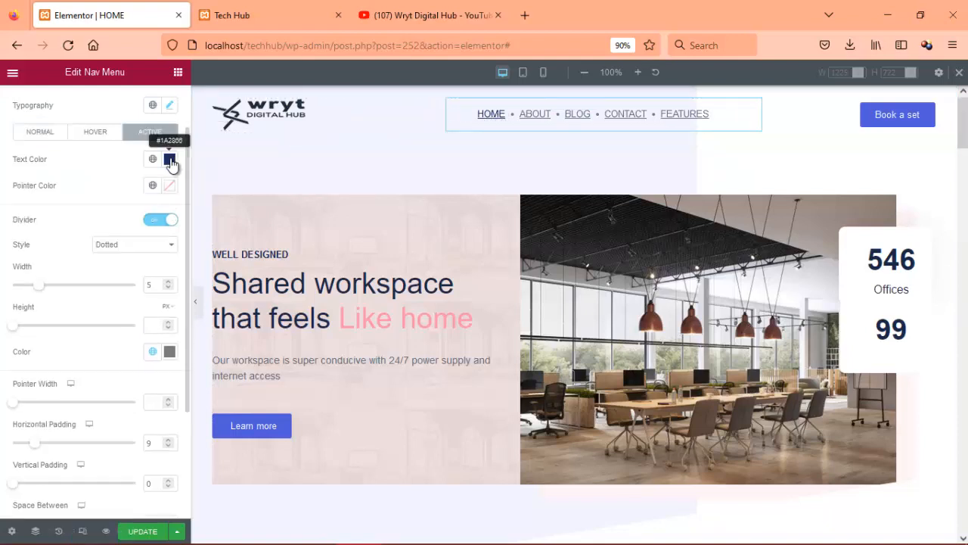
click(170, 160)
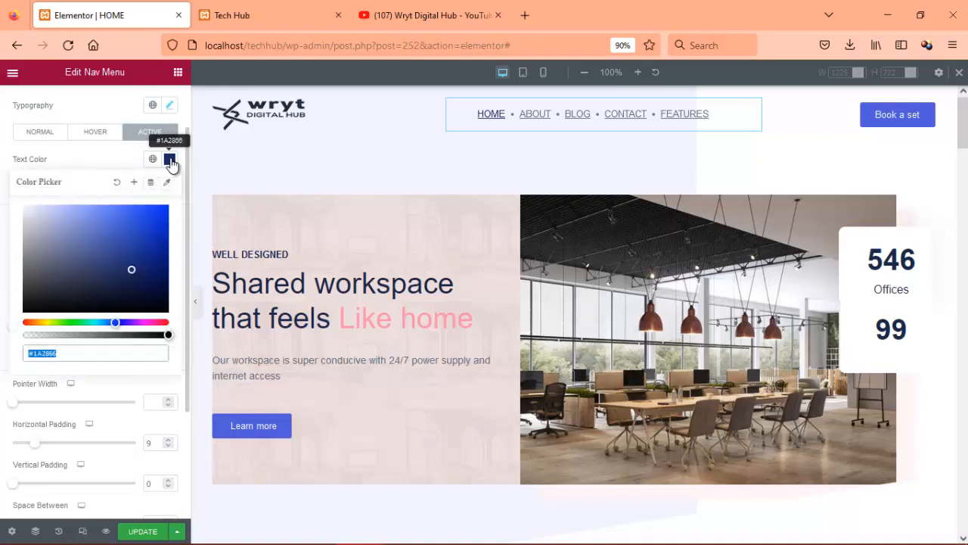
click(170, 160)
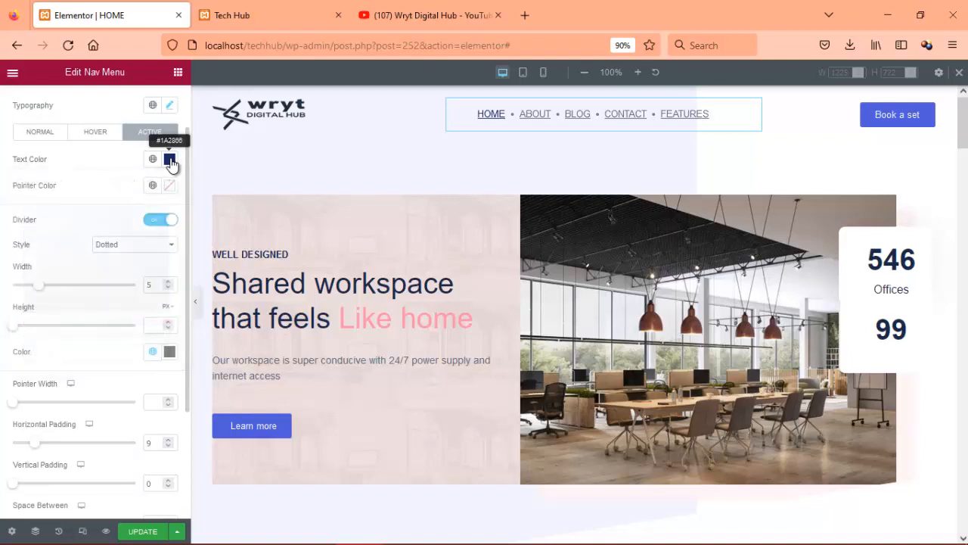
click(170, 161)
click(61, 227)
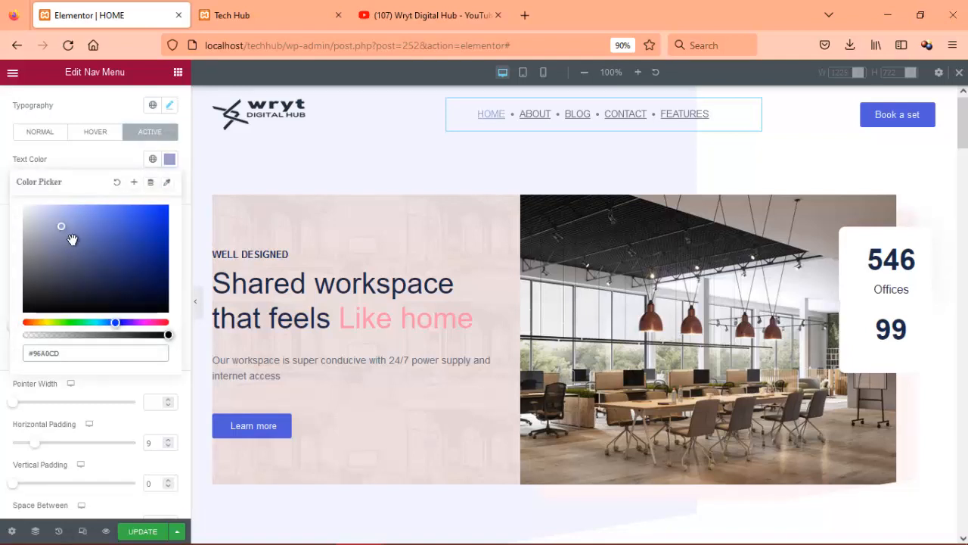
drag(76, 241, 80, 252)
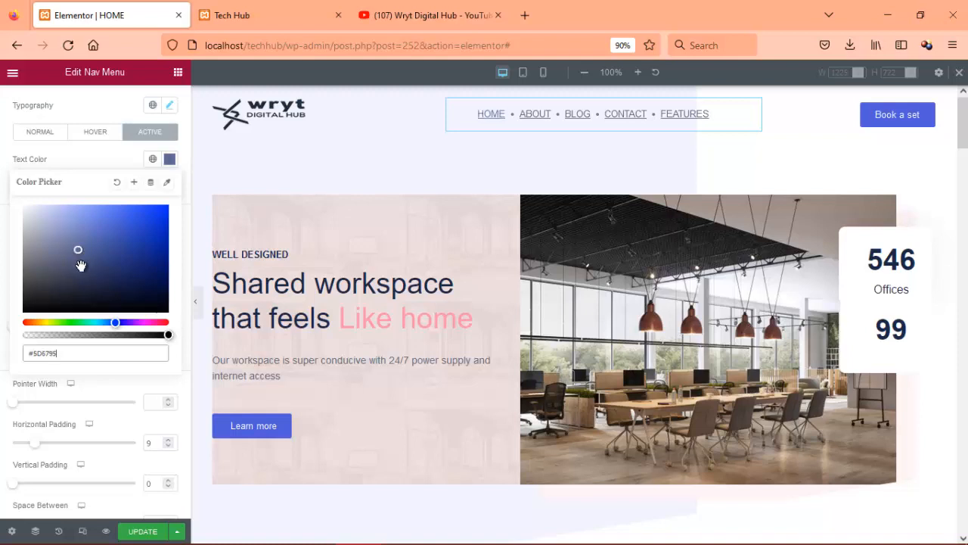
click(91, 270)
click(116, 281)
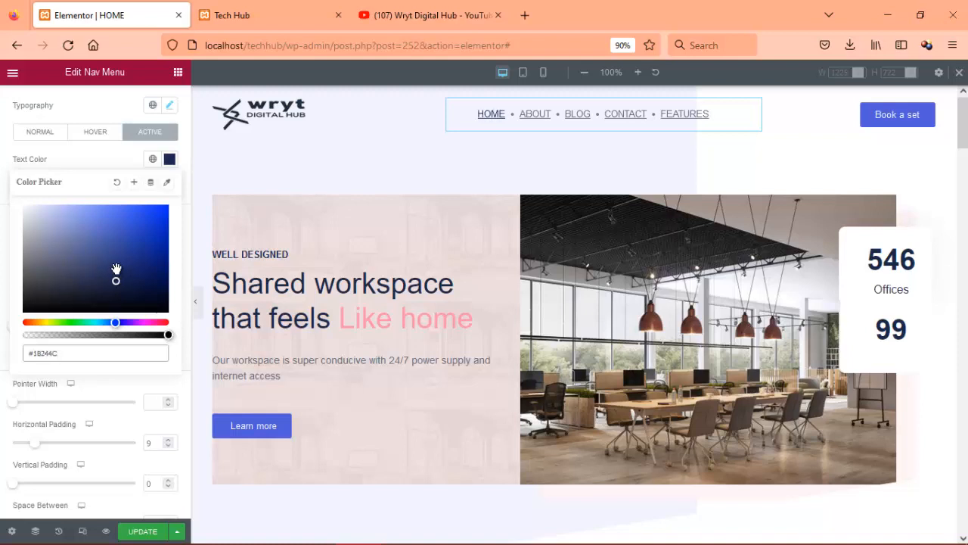
click(117, 269)
click(133, 293)
click(129, 266)
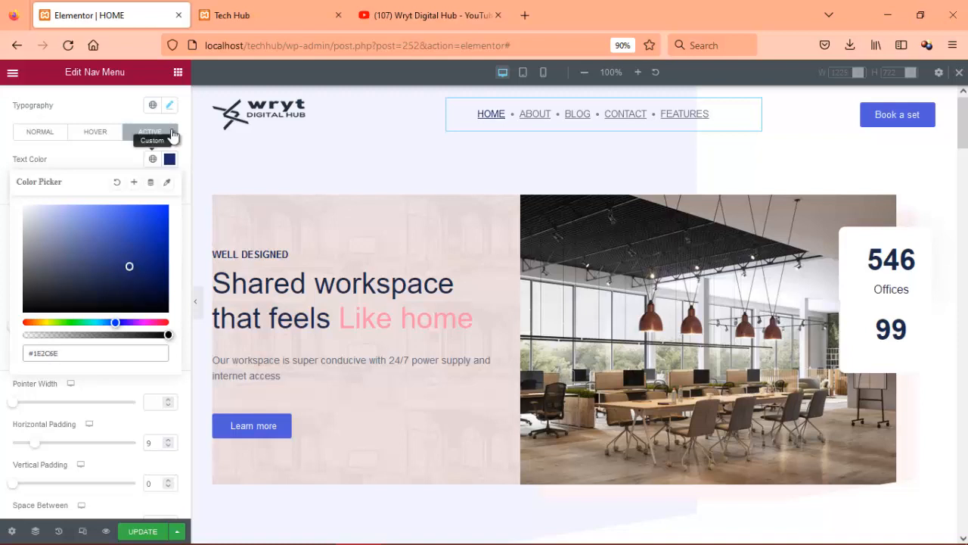
- Set the main menu's hover text color to pink #EB5891 and collapse the Main Menu style settings
click(93, 137)
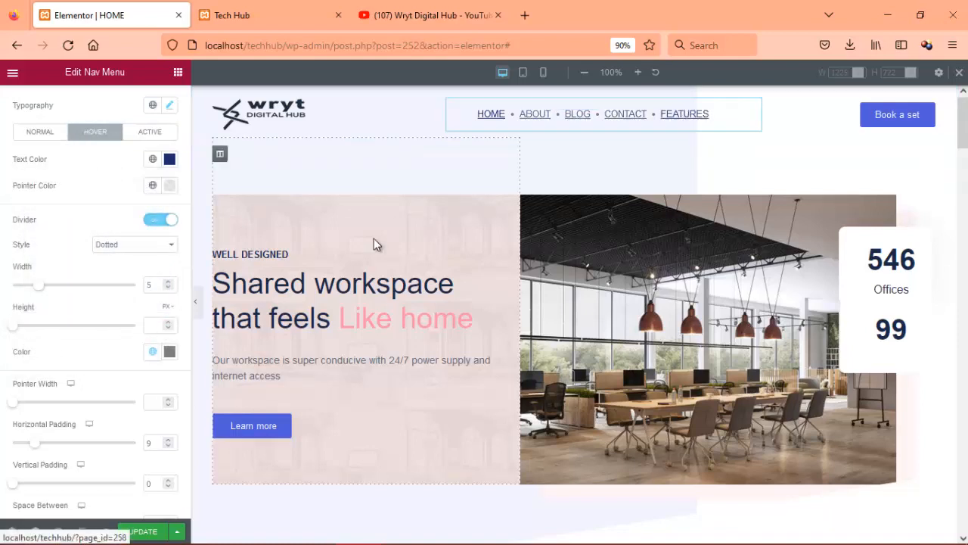
click(169, 162)
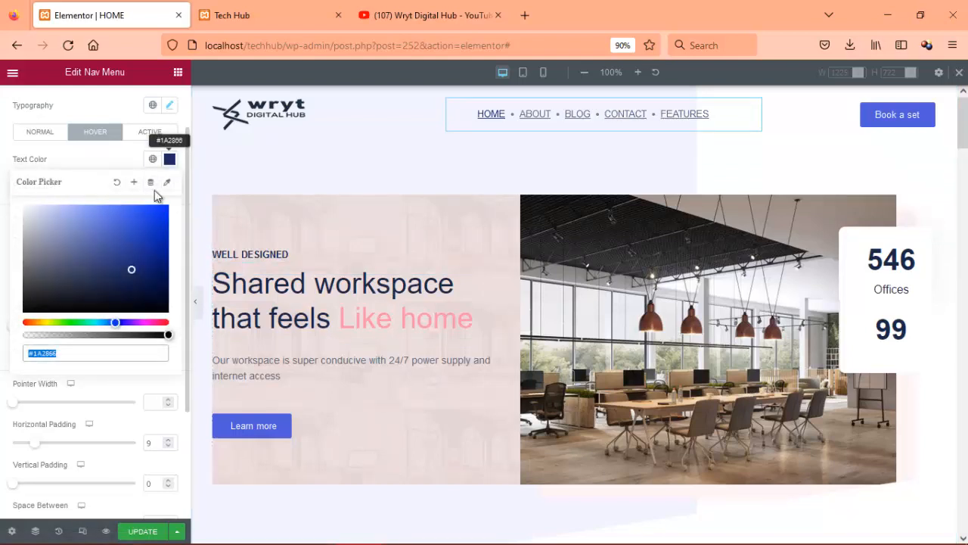
click(159, 322)
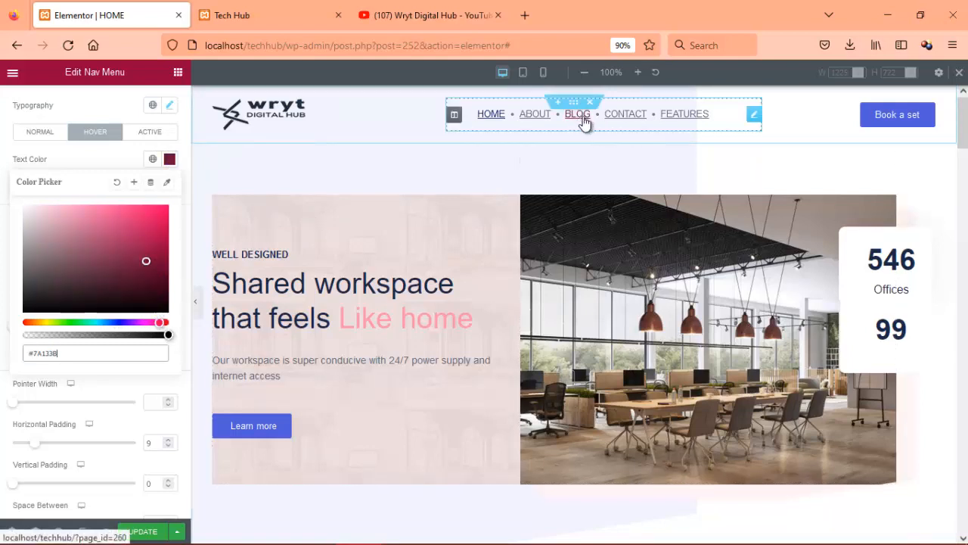
click(135, 240)
click(127, 218)
click(114, 214)
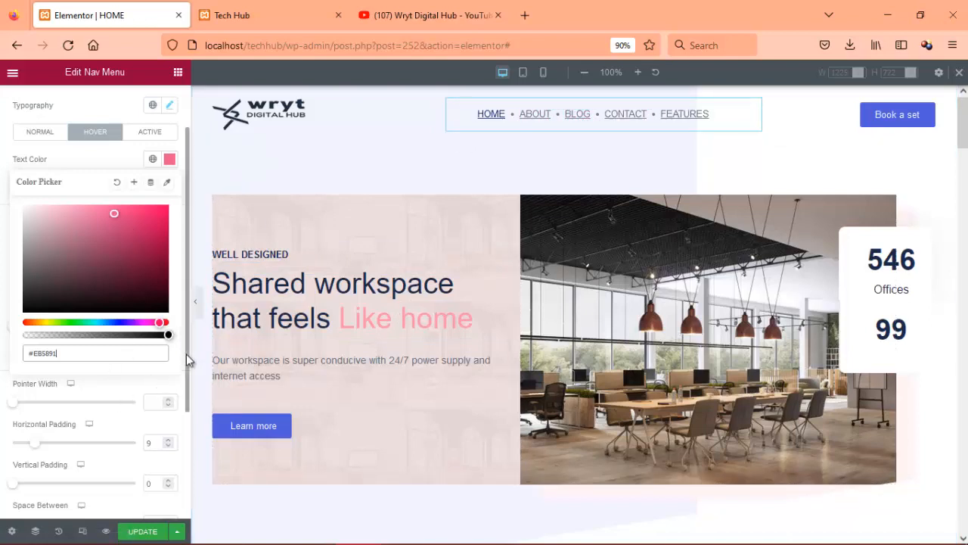
drag(186, 354, 185, 264)
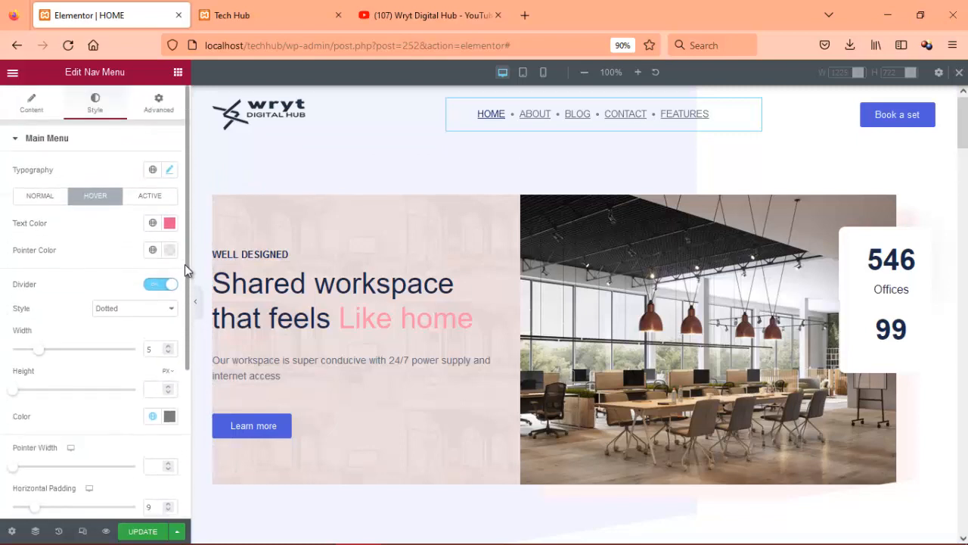
click(21, 140)
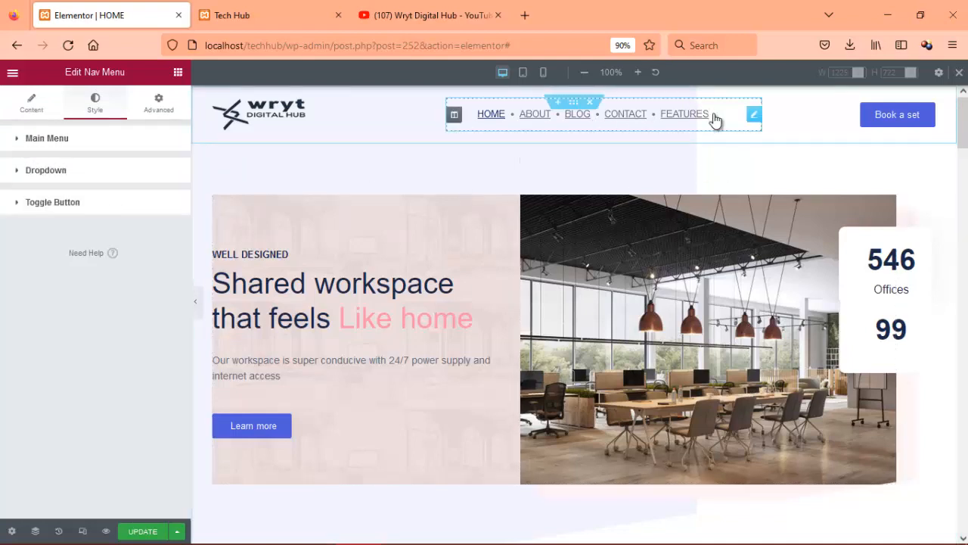
- Update the home page, then reload the live Tech Hub page to check the header
click(141, 533)
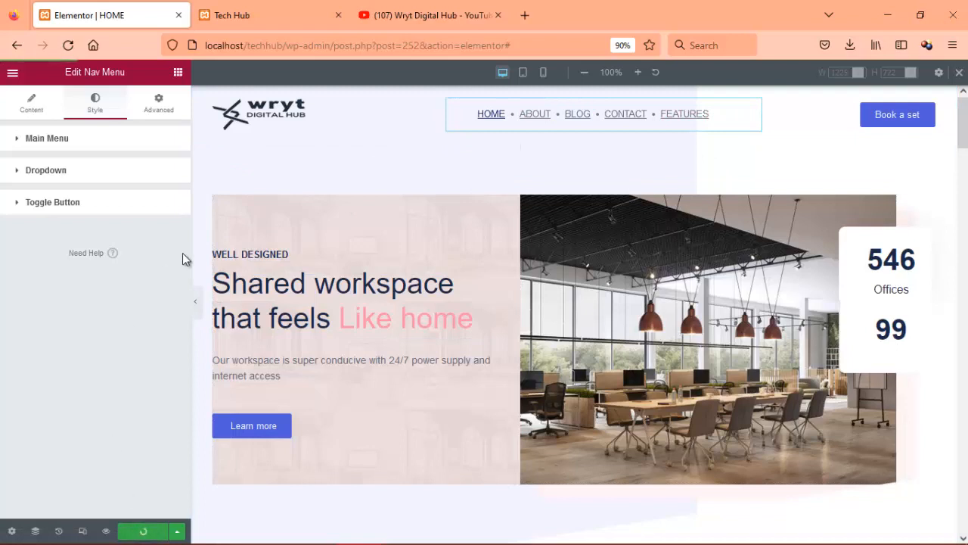
click(244, 17)
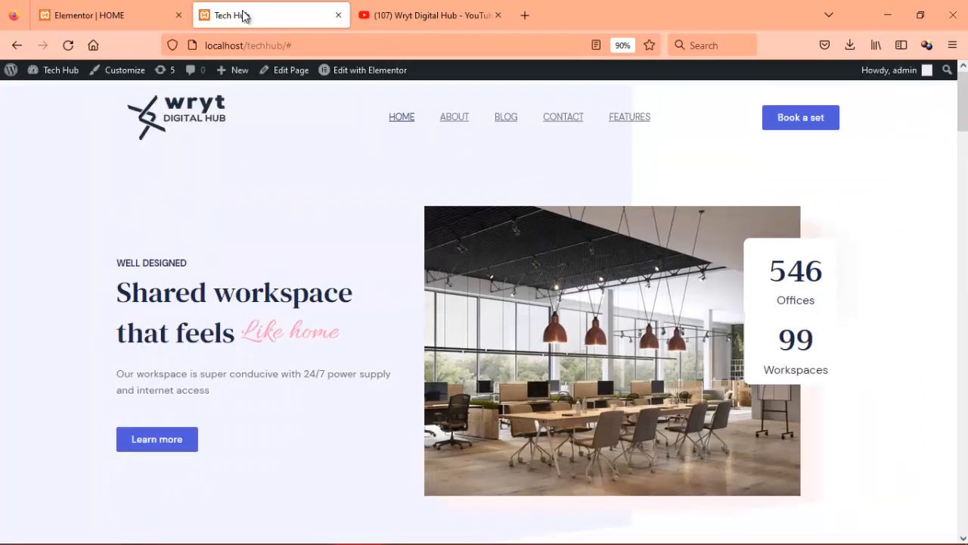
click(64, 53)
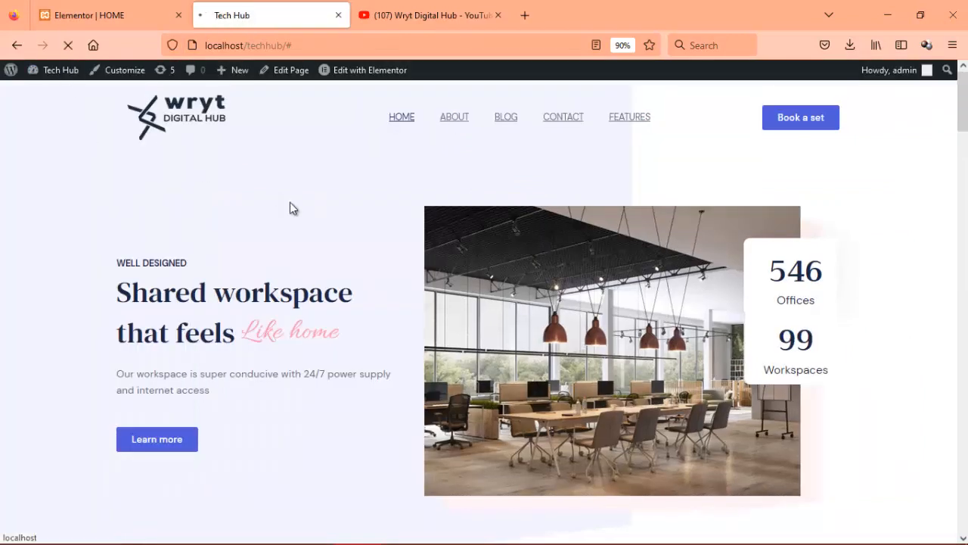
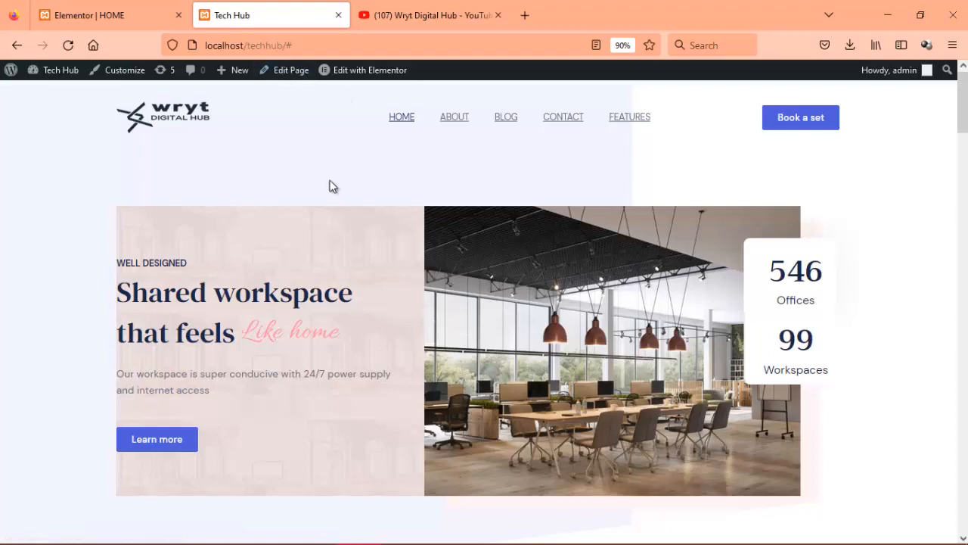
- Back in the Elementor editor, set the desktop left padding of the hero section's text column to 21 px
click(125, 19)
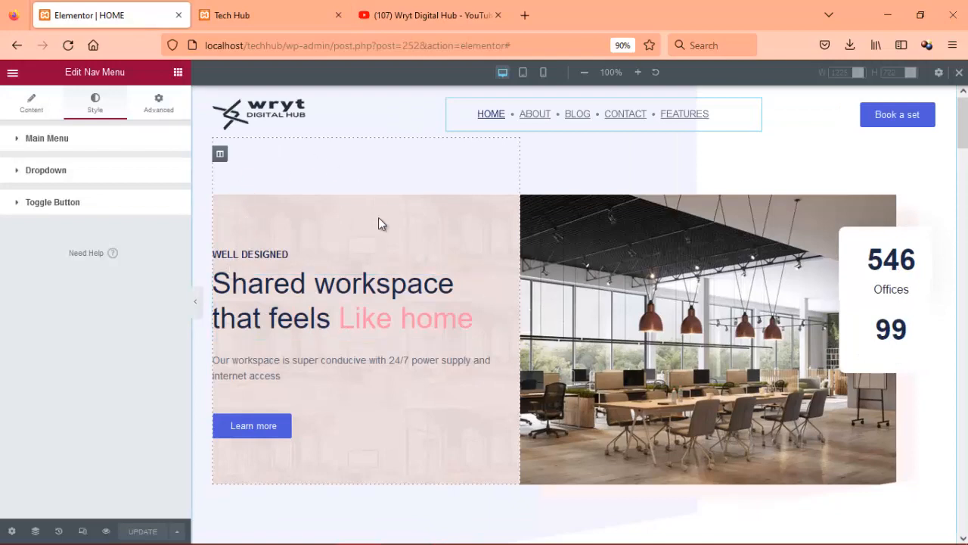
right_click(518, 183)
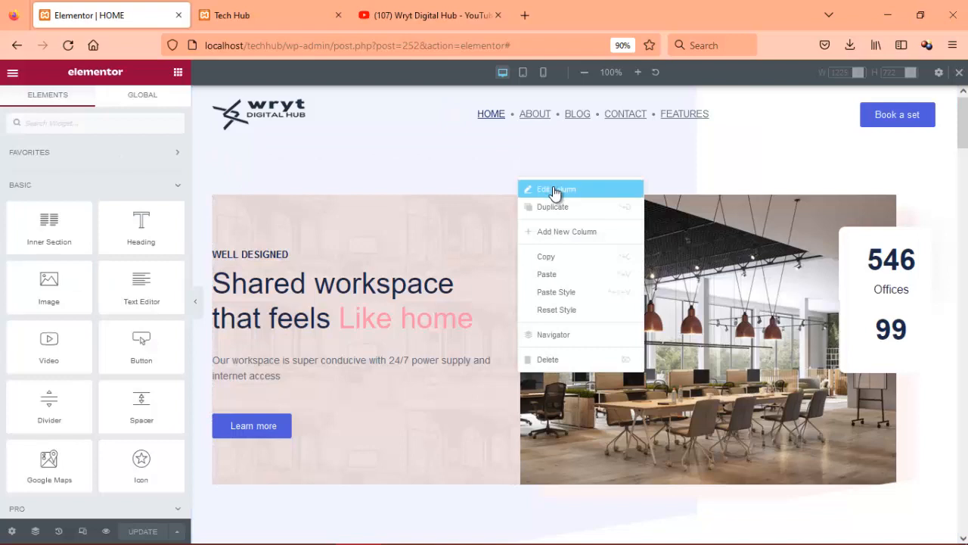
click(554, 190)
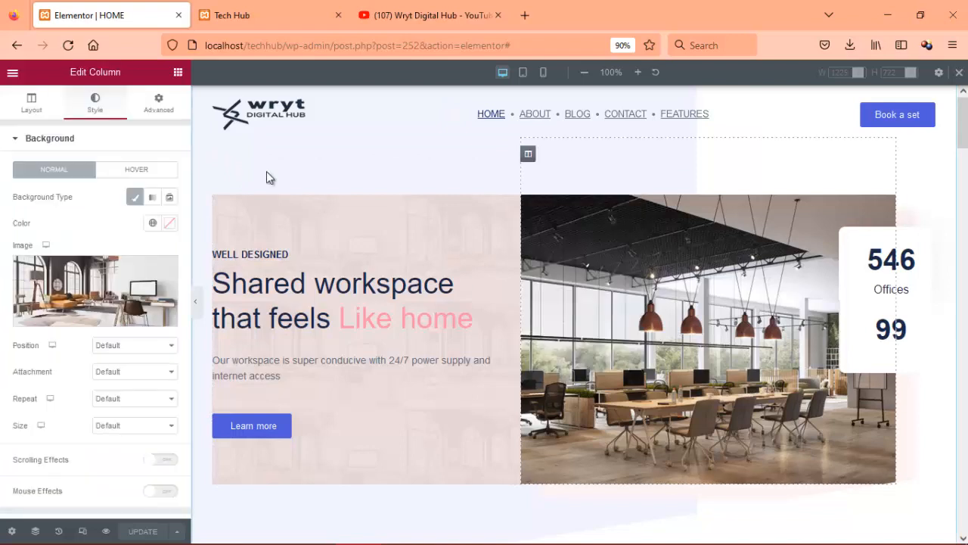
click(157, 106)
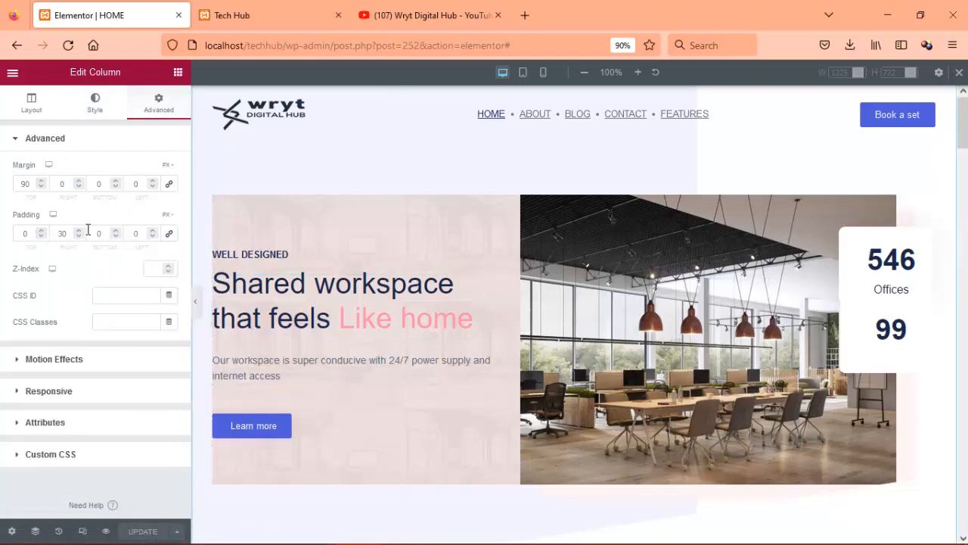
click(153, 231)
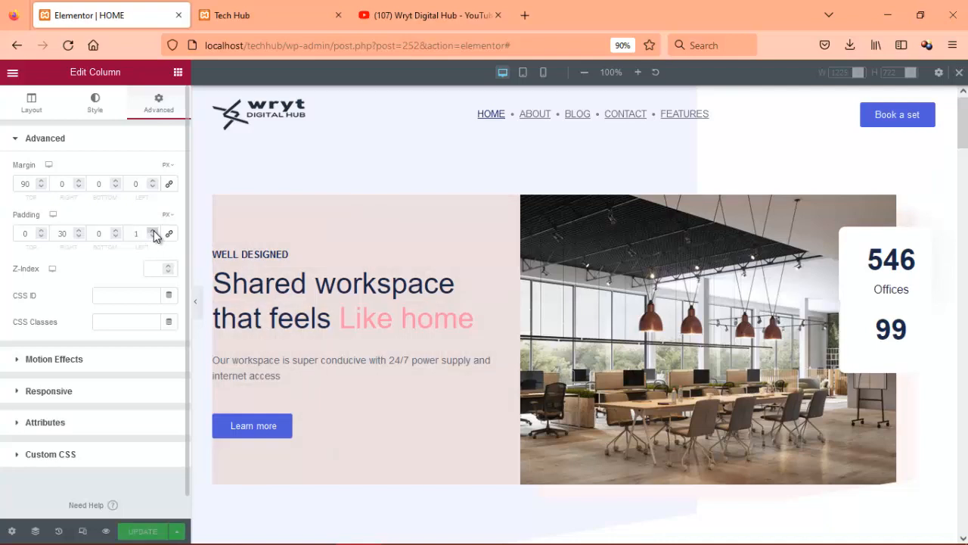
click(153, 231)
click(154, 230)
click(154, 230)
click(154, 231)
click(153, 230)
click(154, 231)
click(153, 230)
click(154, 231)
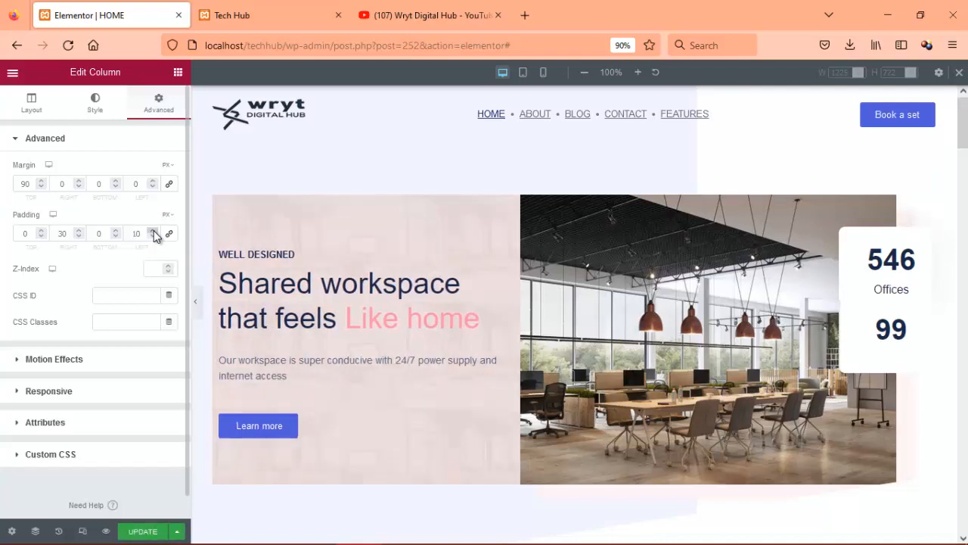
click(153, 231)
click(154, 231)
click(154, 231)
click(153, 231)
click(153, 230)
click(153, 231)
click(154, 230)
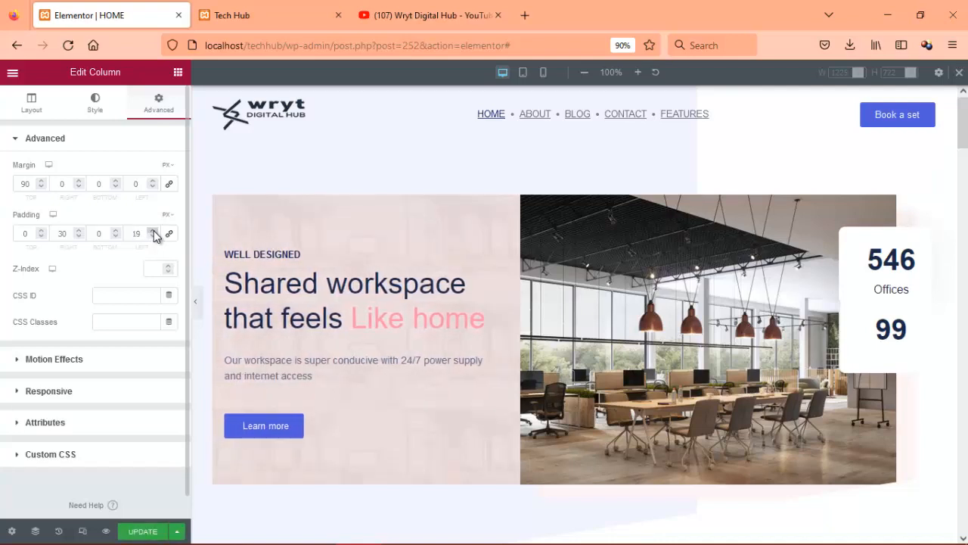
click(154, 231)
click(153, 231)
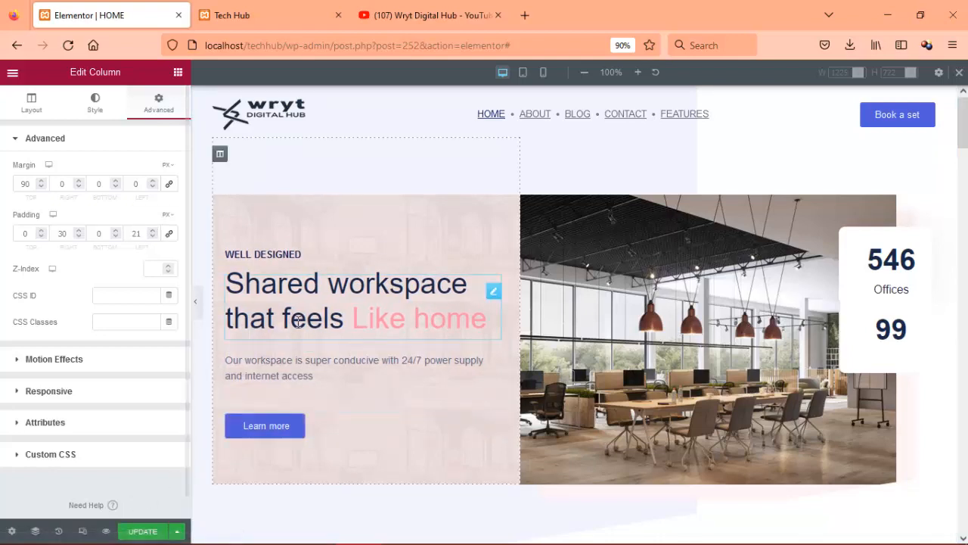
- In the mobile view, set the hero text column's left padding to 11 px
click(544, 72)
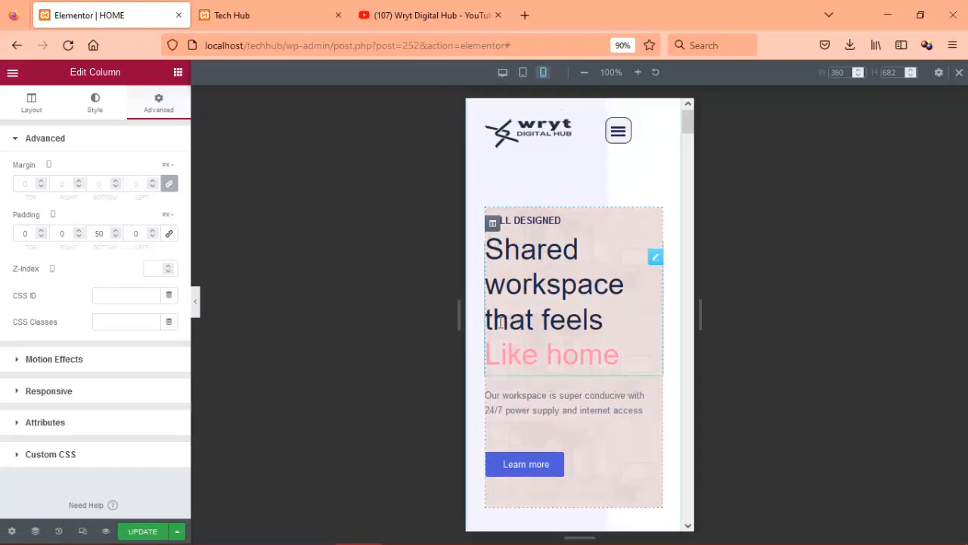
click(153, 232)
click(153, 231)
click(153, 231)
click(153, 231)
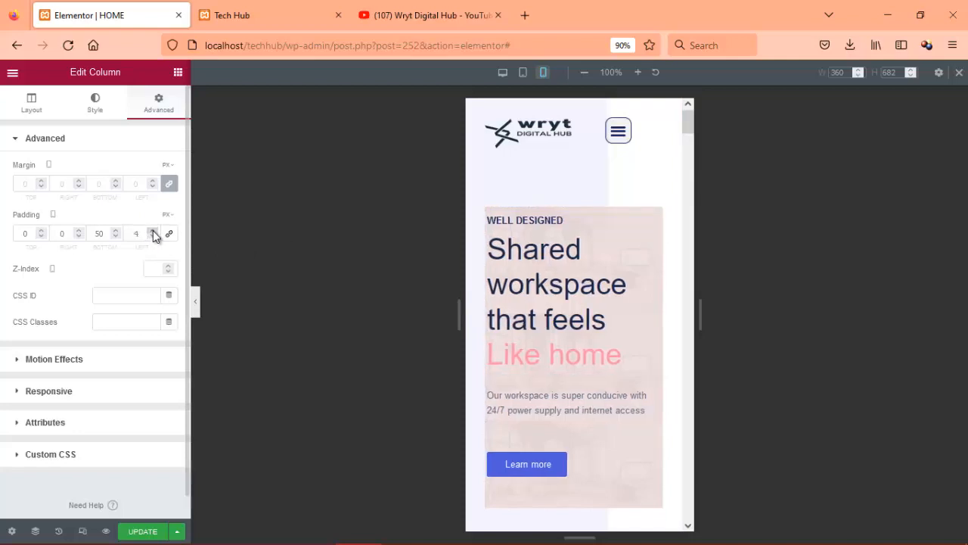
click(153, 231)
click(153, 231)
click(153, 231)
click(153, 232)
click(153, 232)
click(153, 232)
click(153, 232)
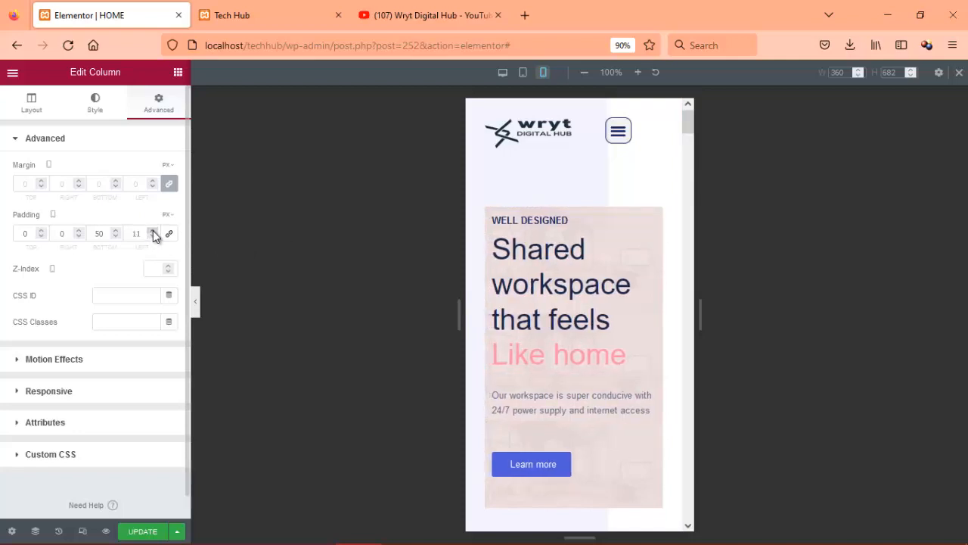
- In the tablet view, set the hero text column's left padding to 10 px and update the page
click(522, 72)
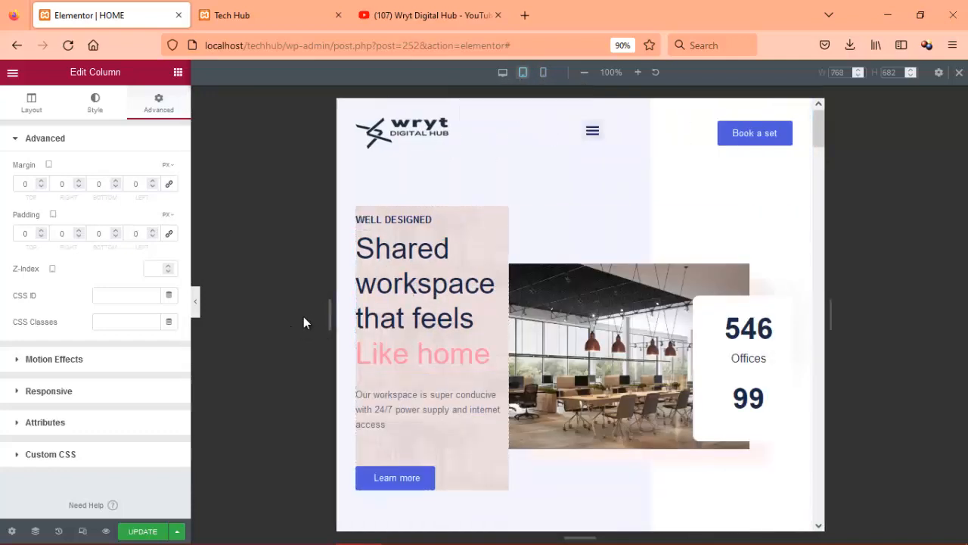
click(153, 232)
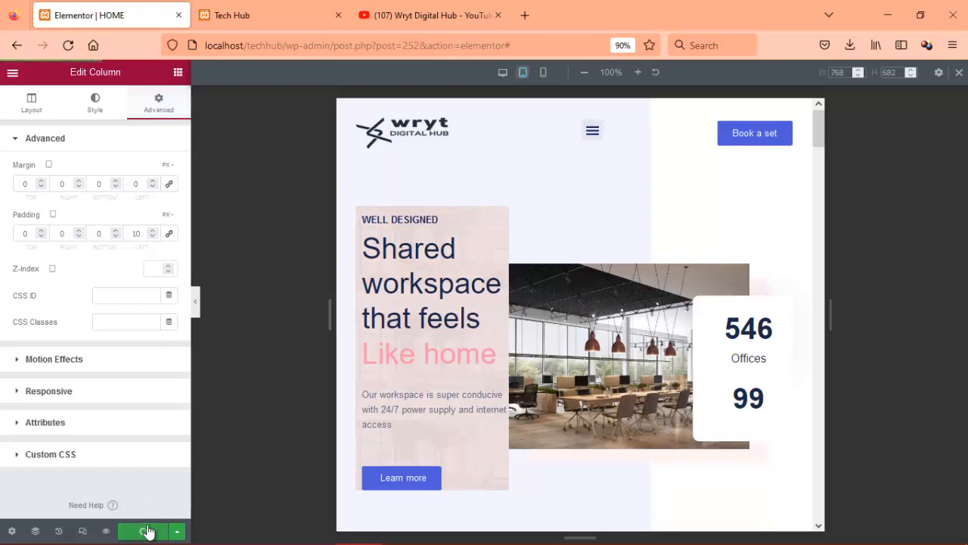
click(147, 532)
- Reload the live Tech Hub page and check the header and hero text spacing
click(237, 24)
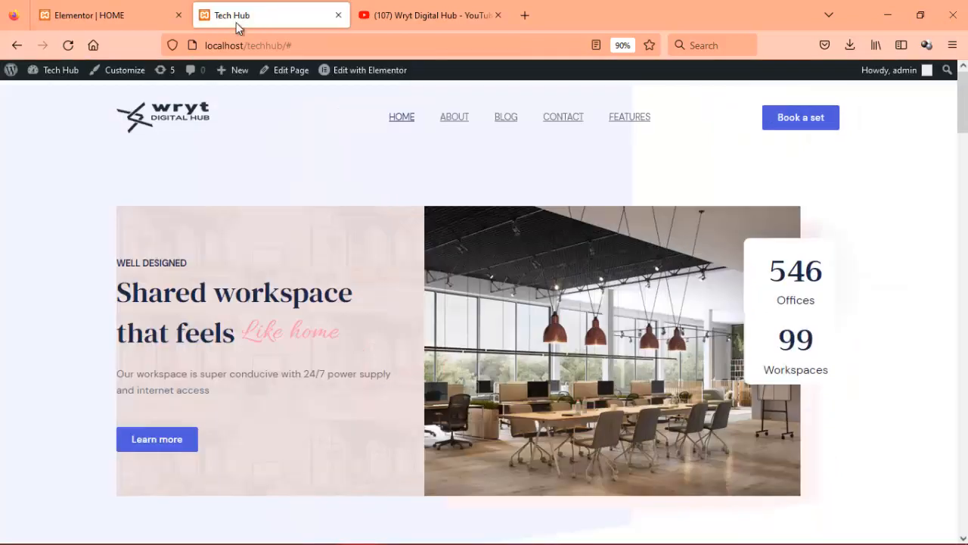
click(68, 46)
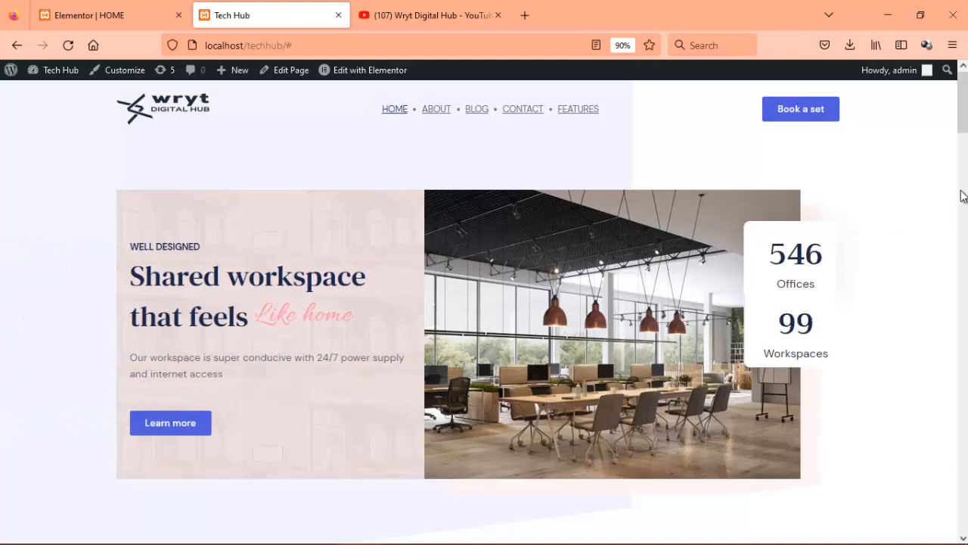
drag(964, 115, 966, 82)
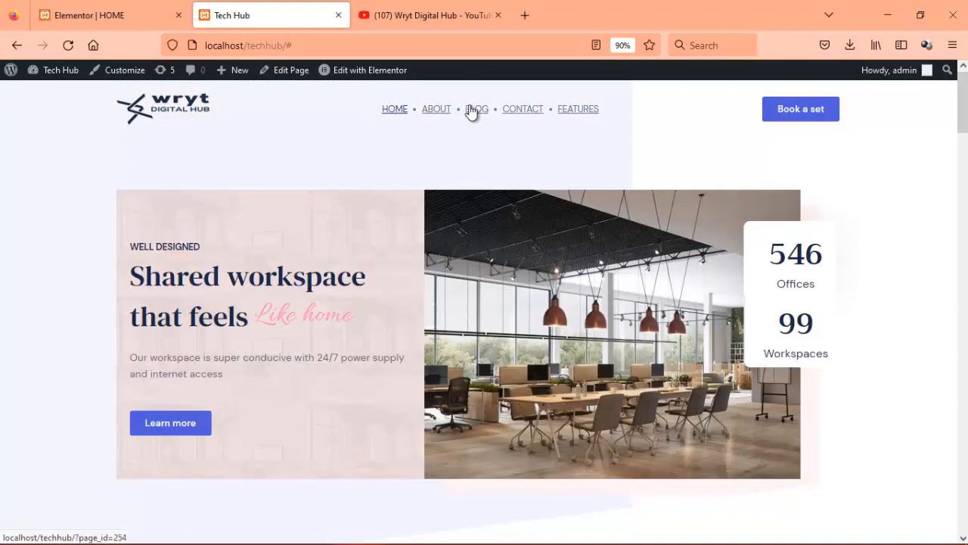
- Back in the Elementor editor, select the header's nav menu and return to the desktop view
click(107, 16)
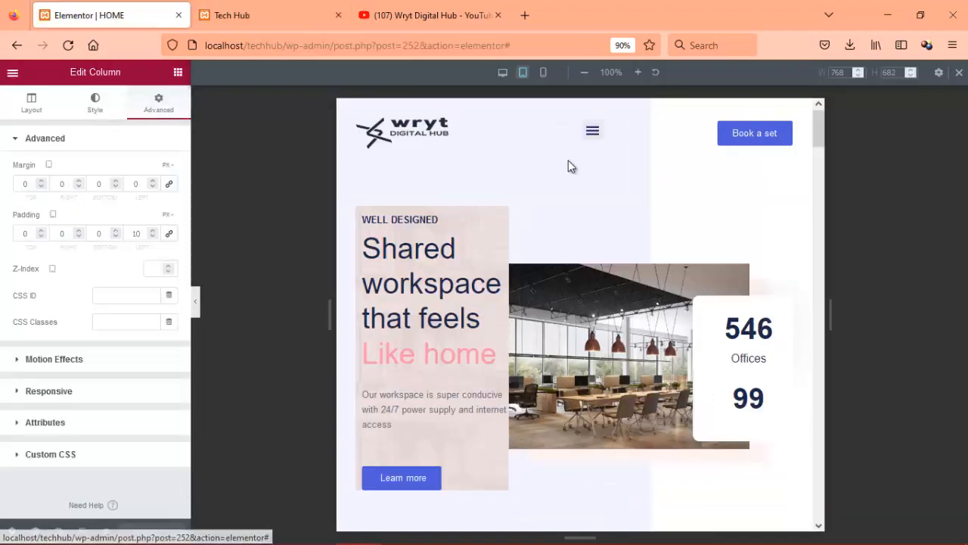
click(569, 127)
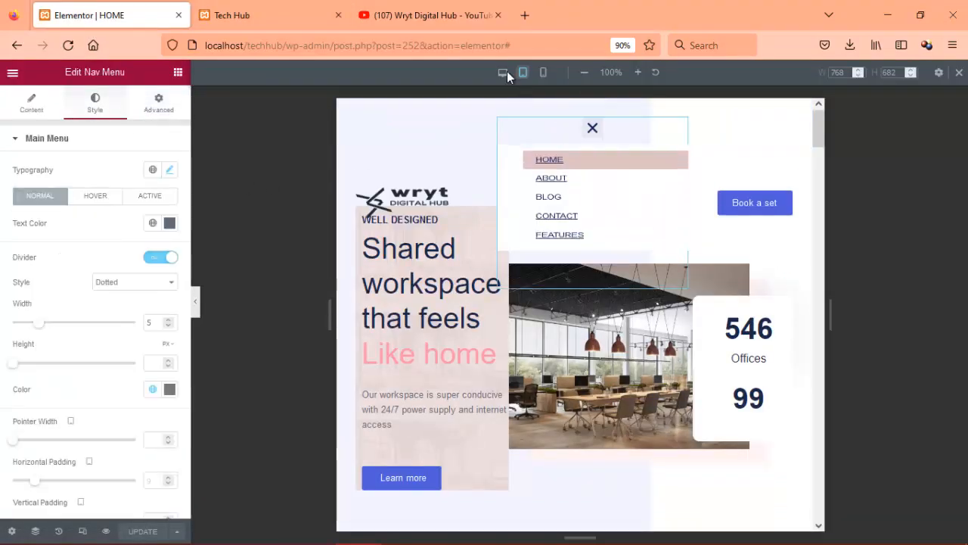
click(502, 74)
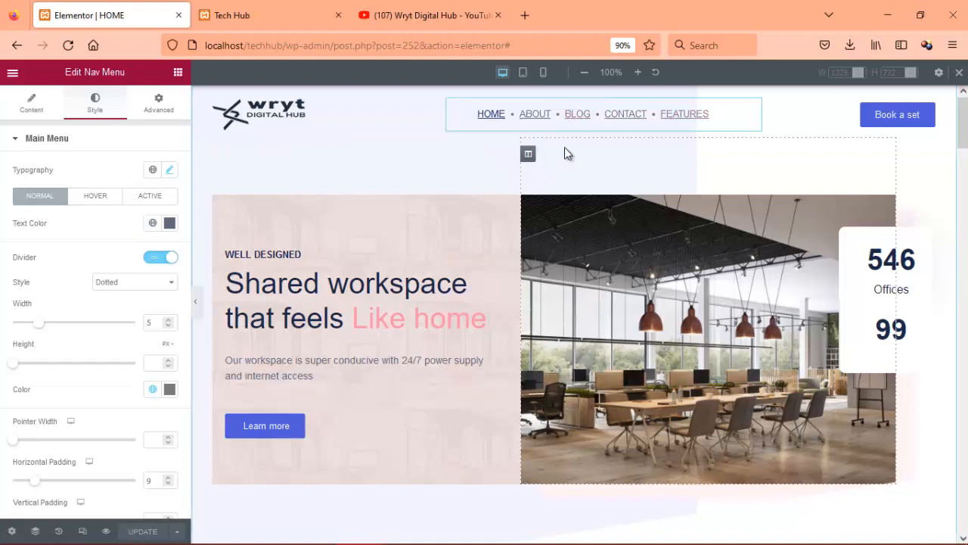
- Examine the live Tech Hub page and the Elementor canvas all the way down to the theme's copyright bar below the footer
click(253, 16)
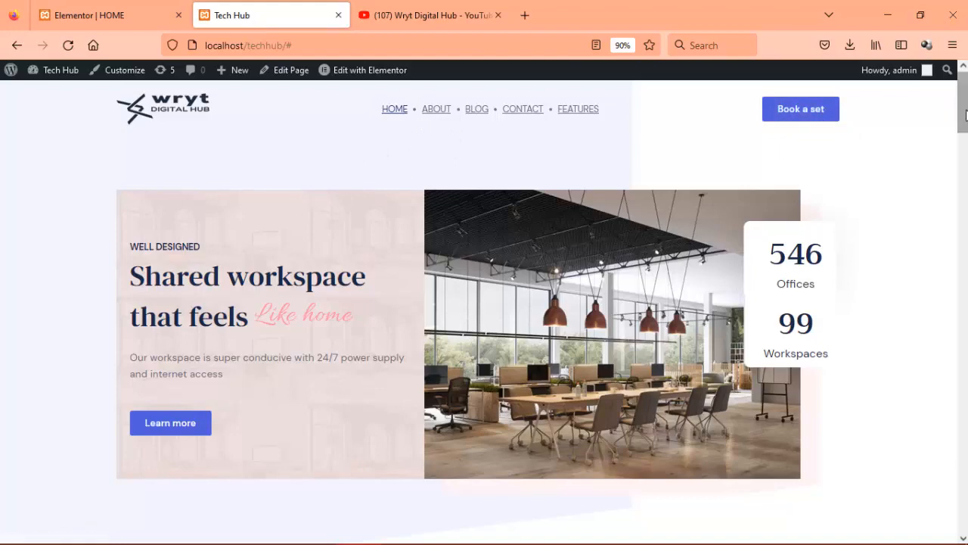
scroll(966, 142, down, 3)
drag(966, 141, 938, 432)
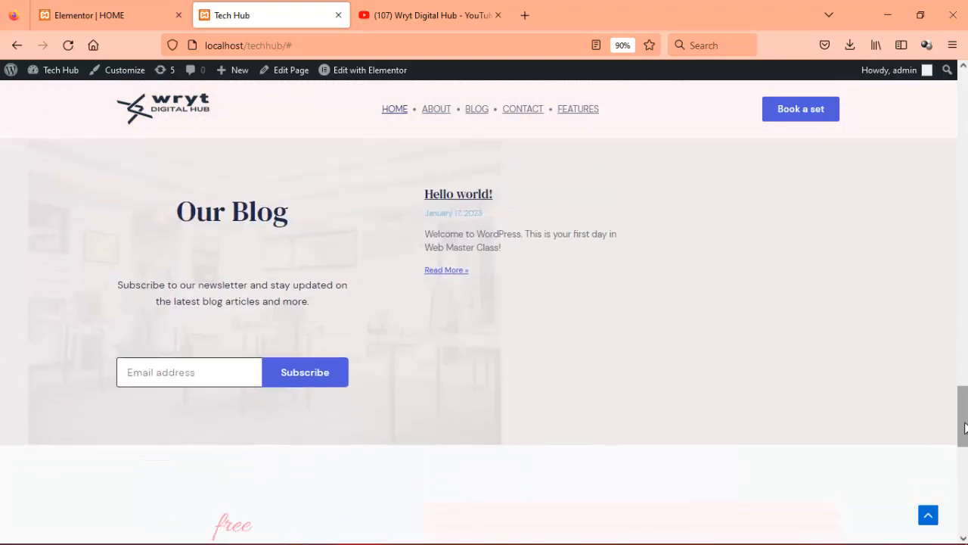
drag(963, 429, 959, 105)
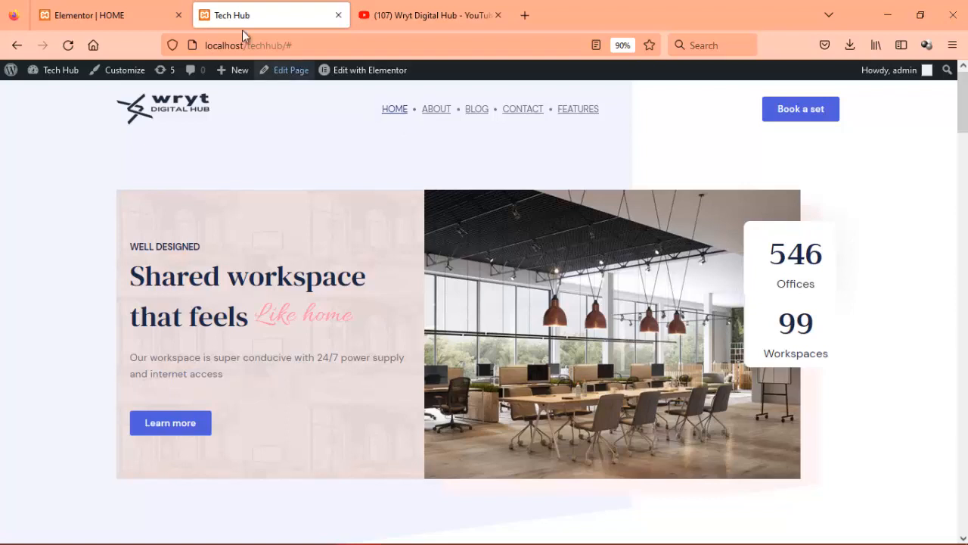
click(126, 17)
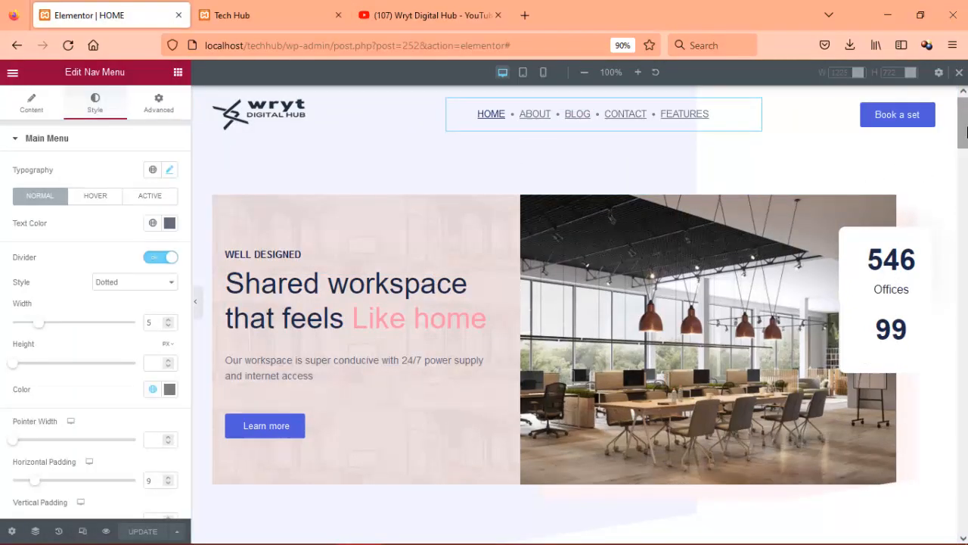
mouse_move(965, 132)
mouse_down()
mouse_move(961, 266)
mouse_move(962, 132)
mouse_up()
drag(963, 128, 957, 519)
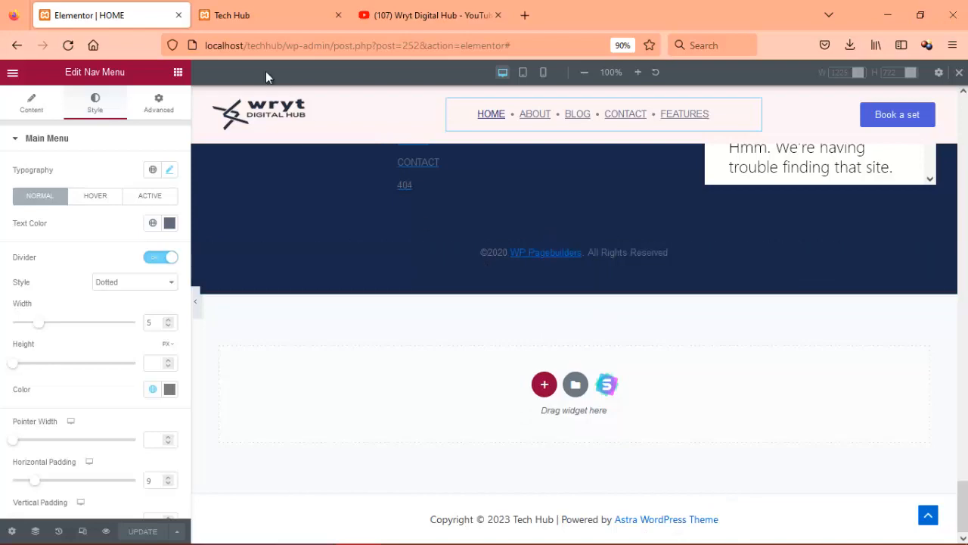
click(253, 13)
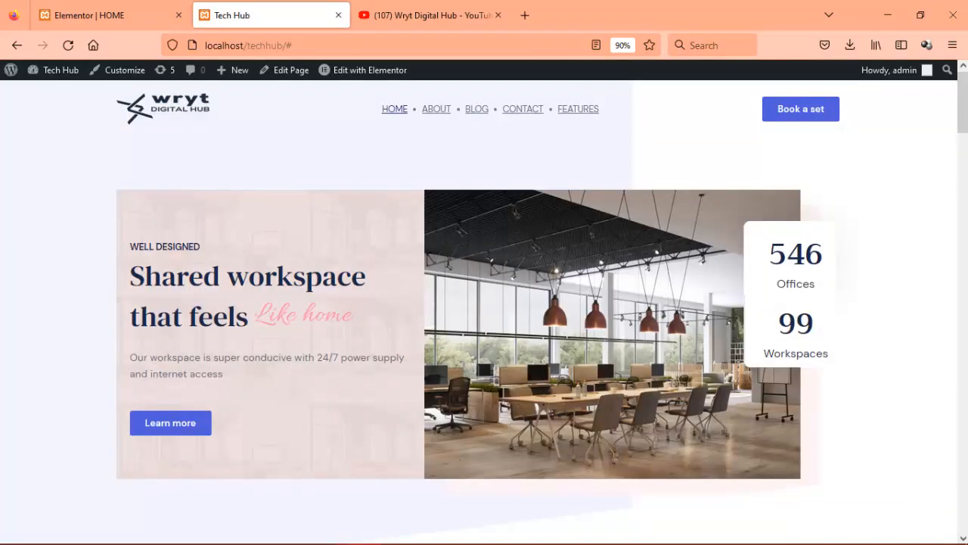
drag(963, 101, 932, 526)
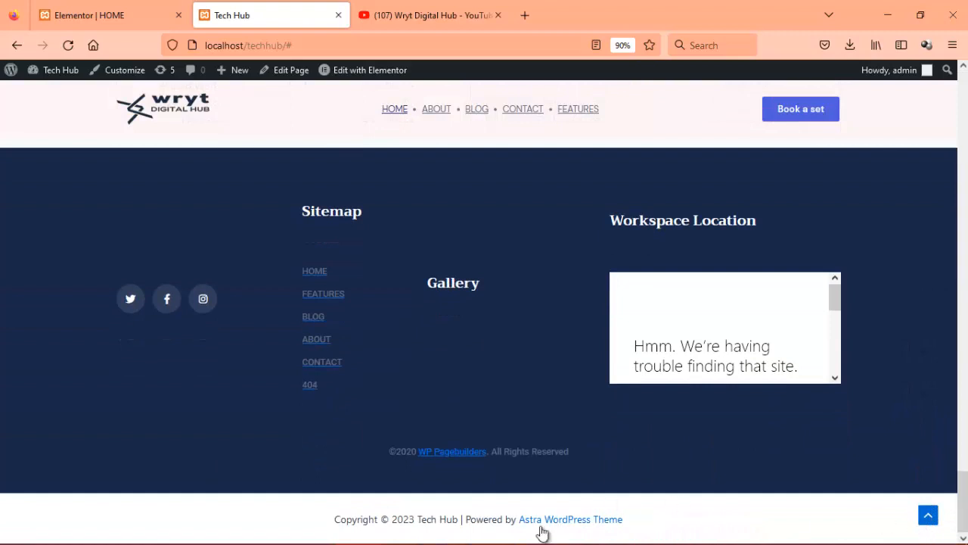
- In the site Customizer's Footer Builder, remove the Copyright element, publish the change, and preview the mobile and tablet layouts
click(126, 76)
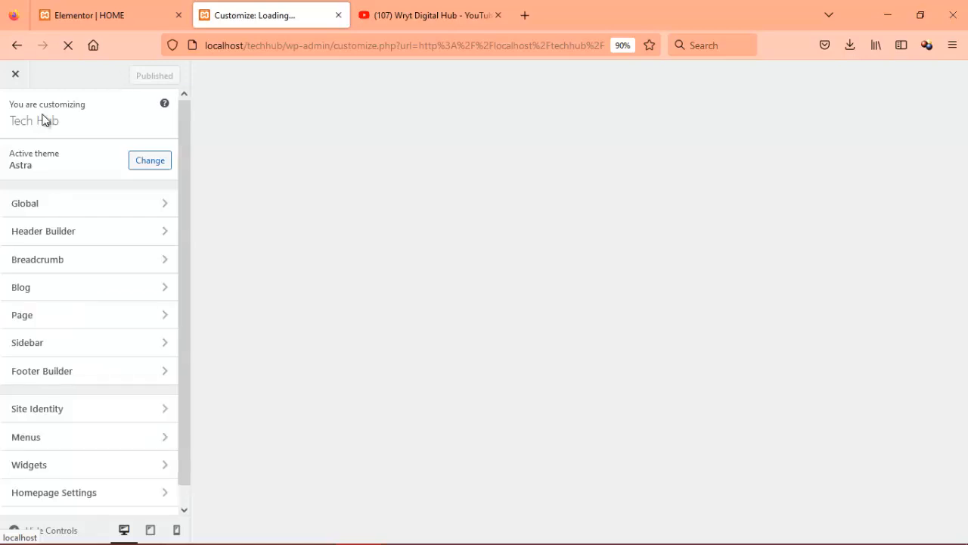
click(160, 374)
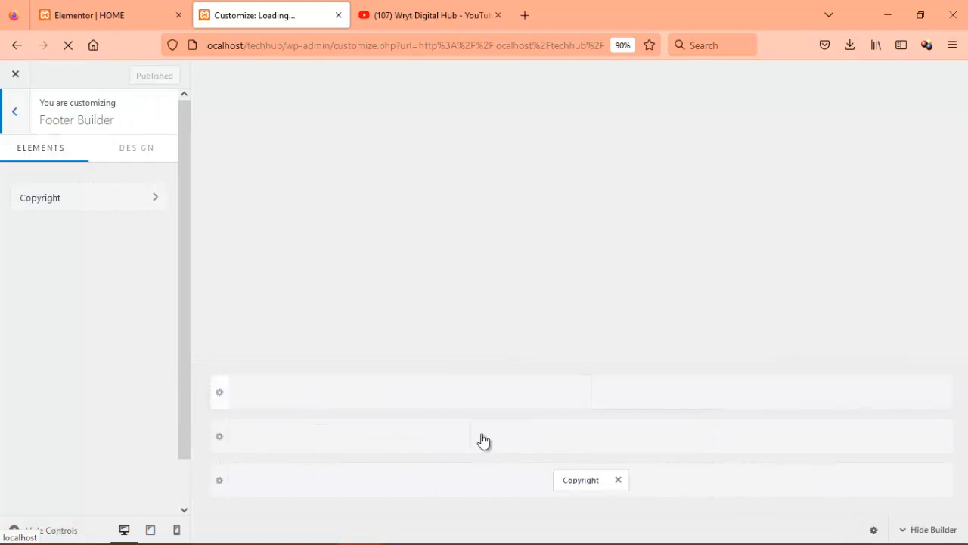
click(617, 479)
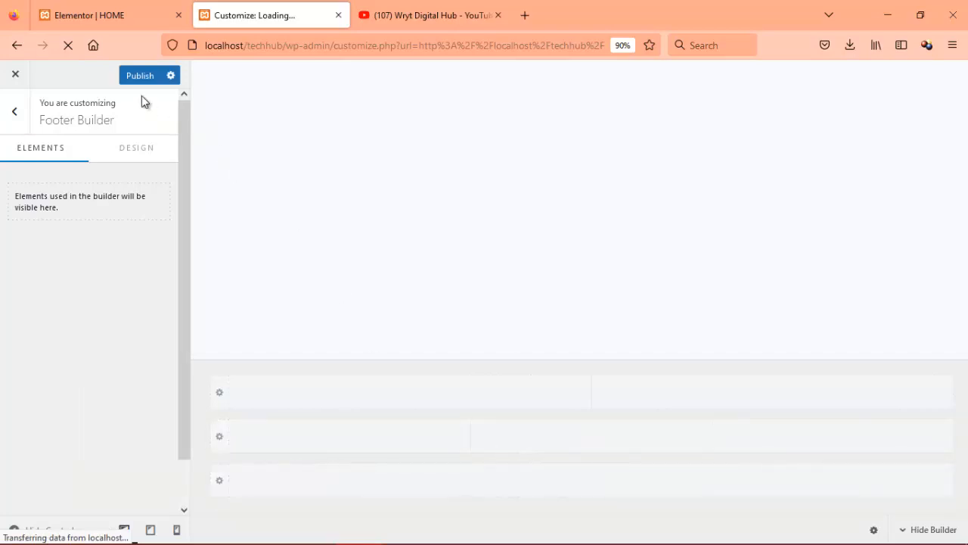
click(177, 531)
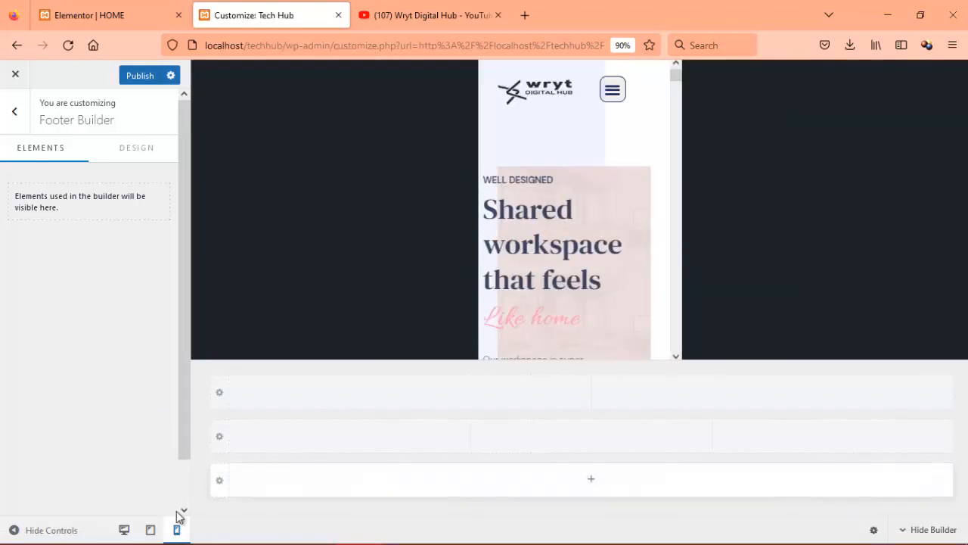
click(153, 529)
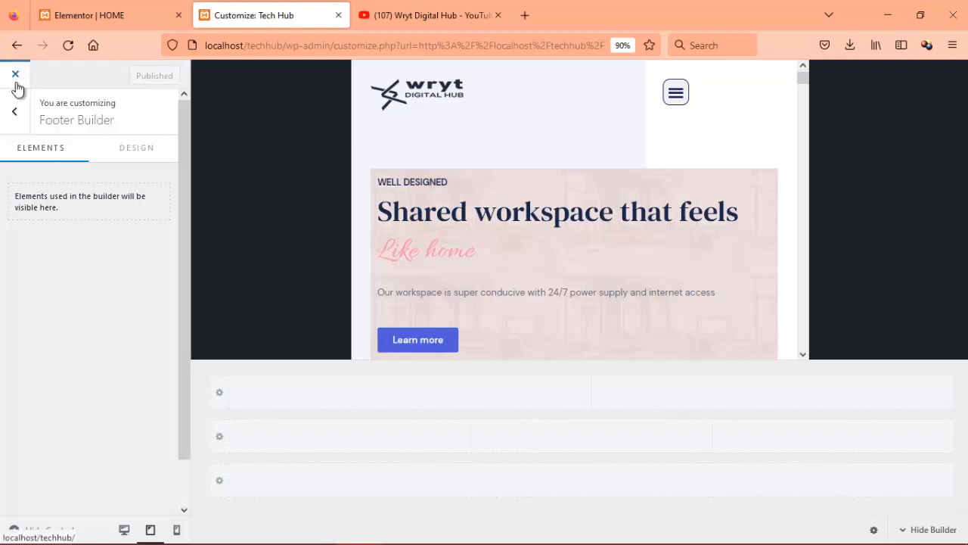
- Close the Customizer and check the bottom of the live Tech Hub page
click(18, 112)
click(19, 112)
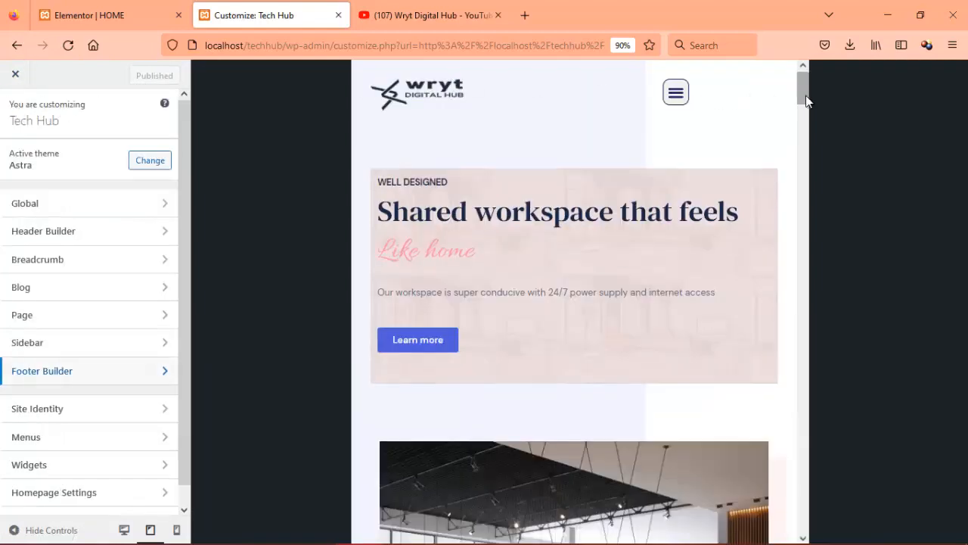
click(16, 76)
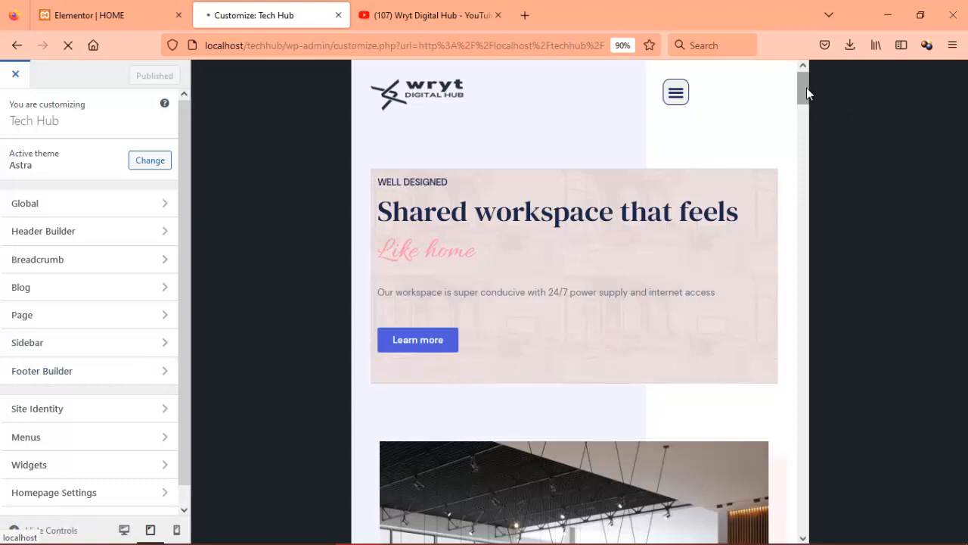
scroll(797, 211, down, 10)
scroll(784, 446, down, 10)
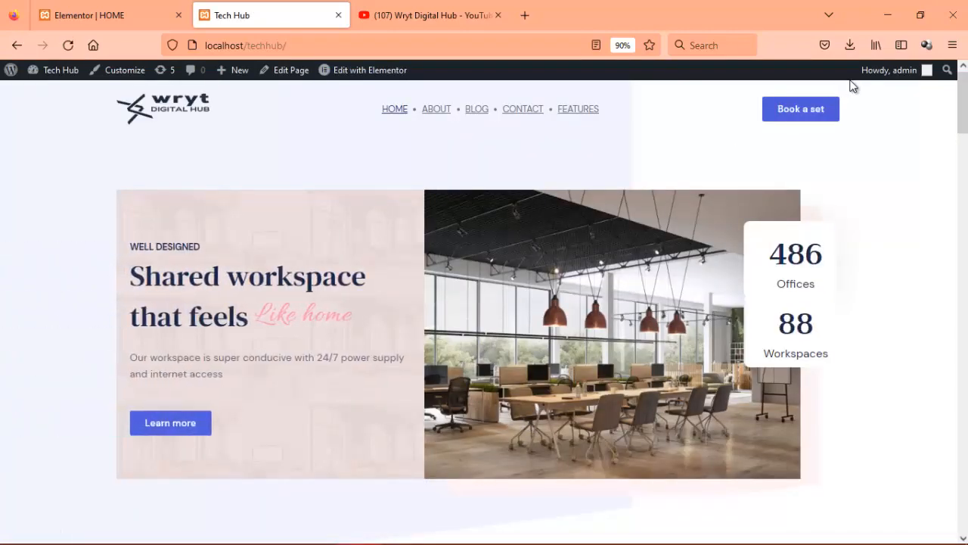
drag(964, 106, 932, 515)
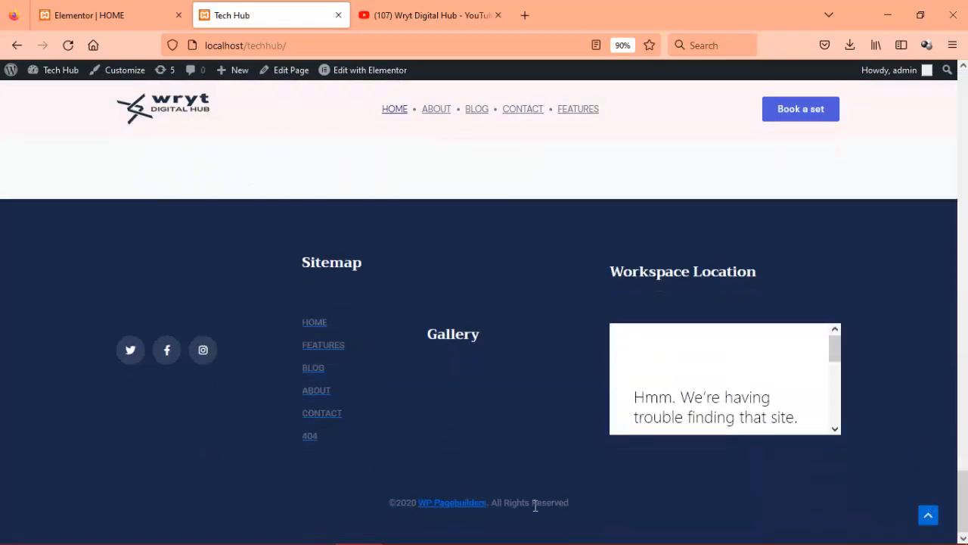
- In the Elementor editor, change the footer copyright text's year to 2022 and remove the link from "WP Pagebuilders"
click(140, 11)
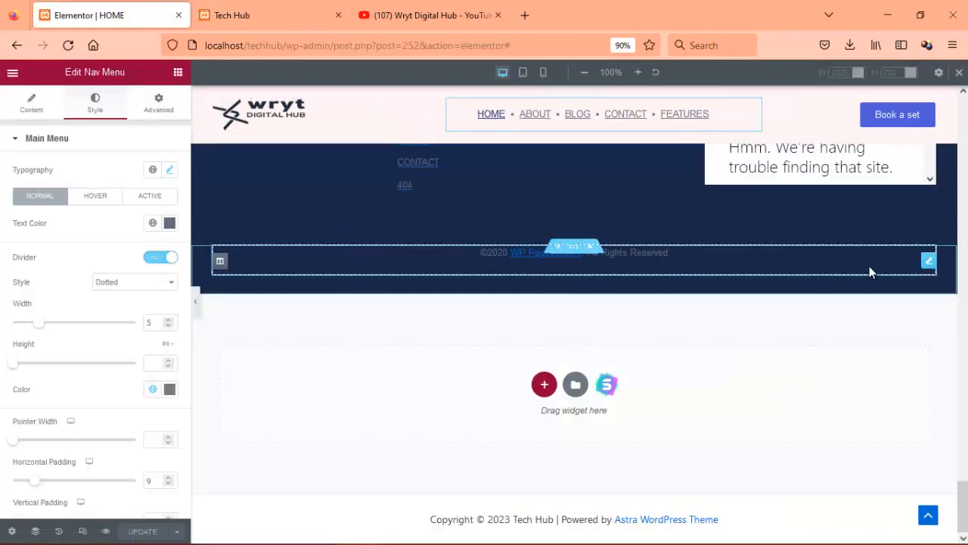
click(928, 263)
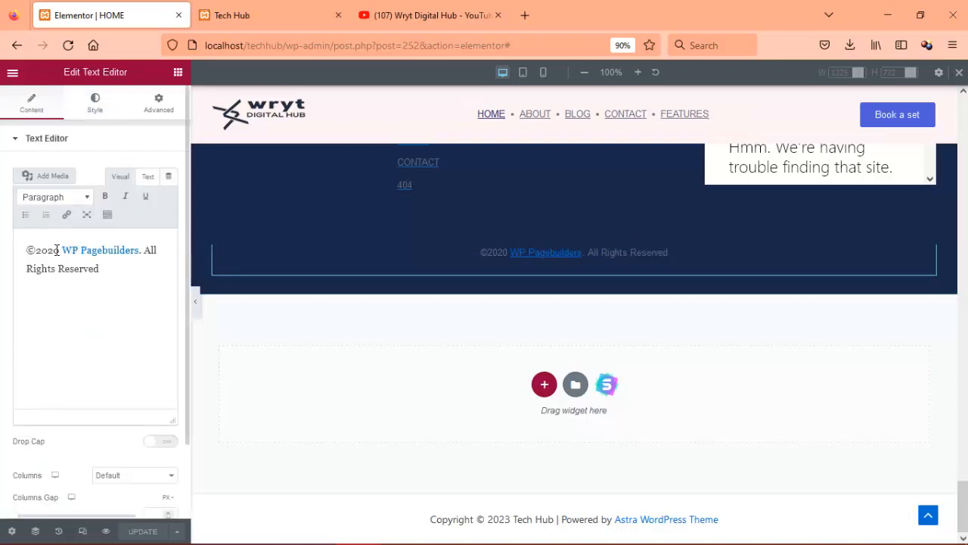
drag(54, 250, 59, 251)
text(2)
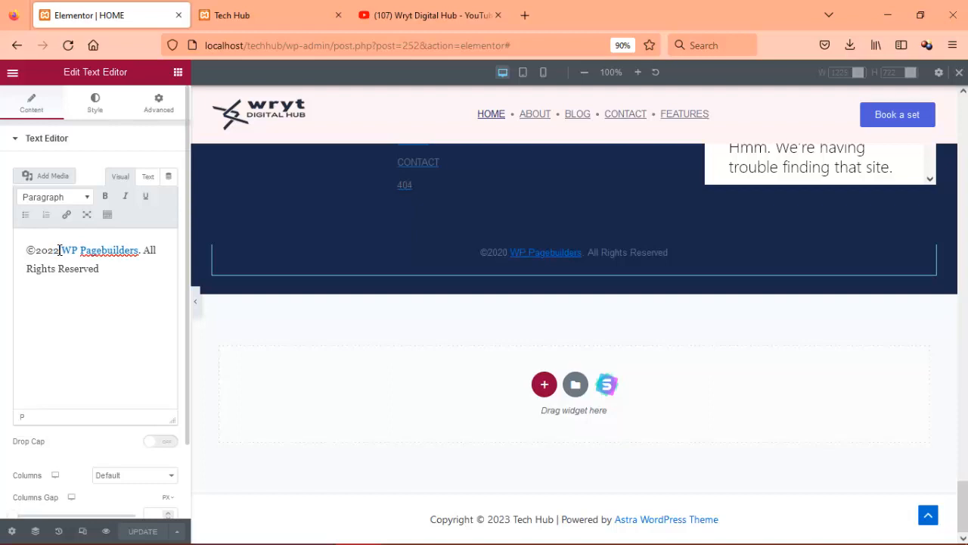
drag(62, 251, 136, 252)
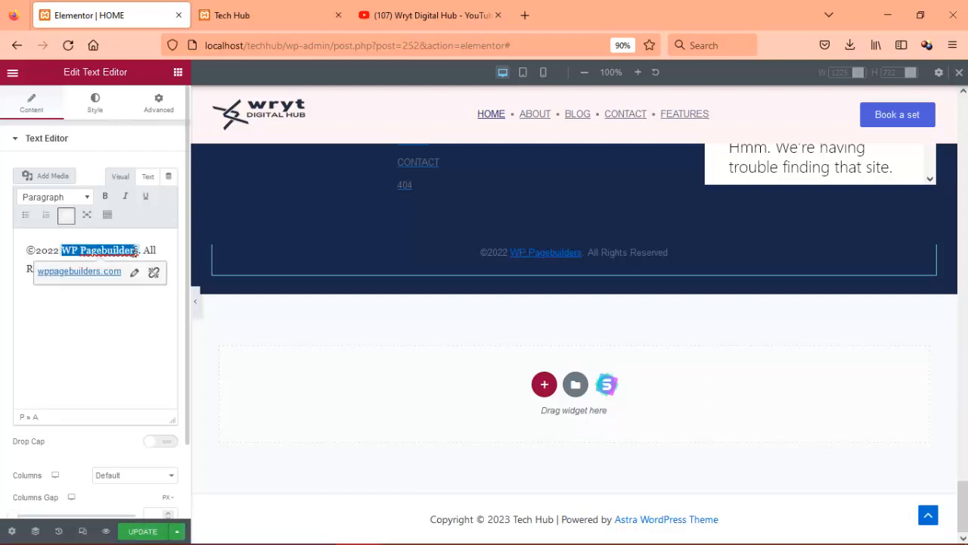
click(154, 273)
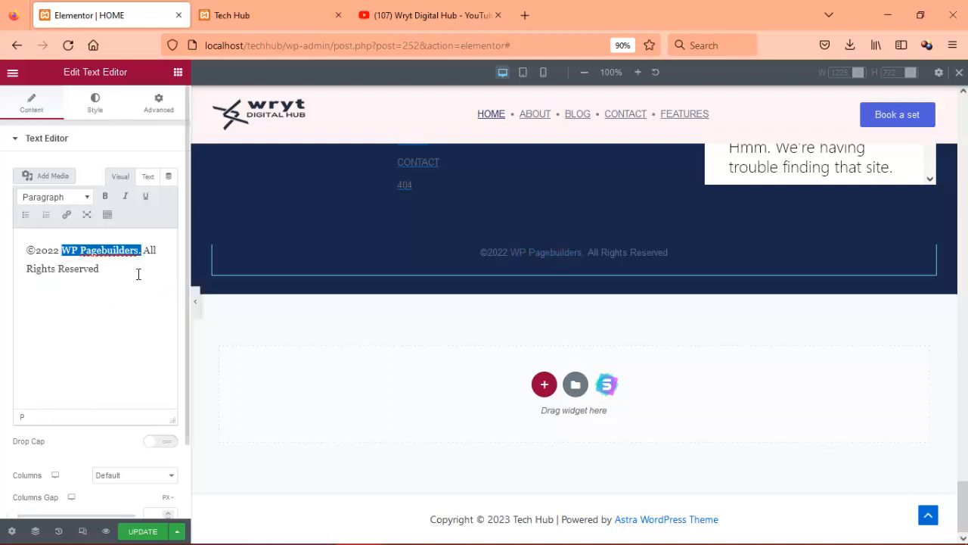
click(148, 177)
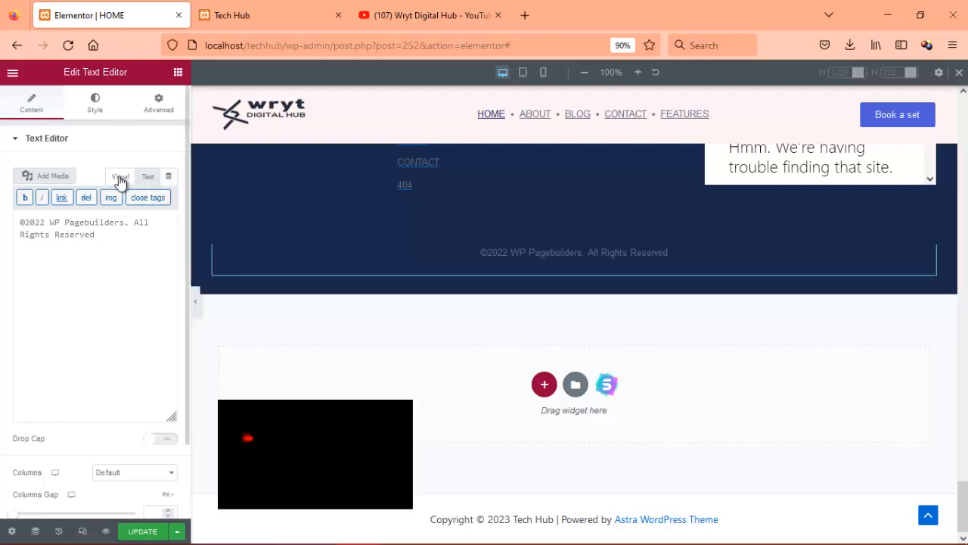
click(61, 200)
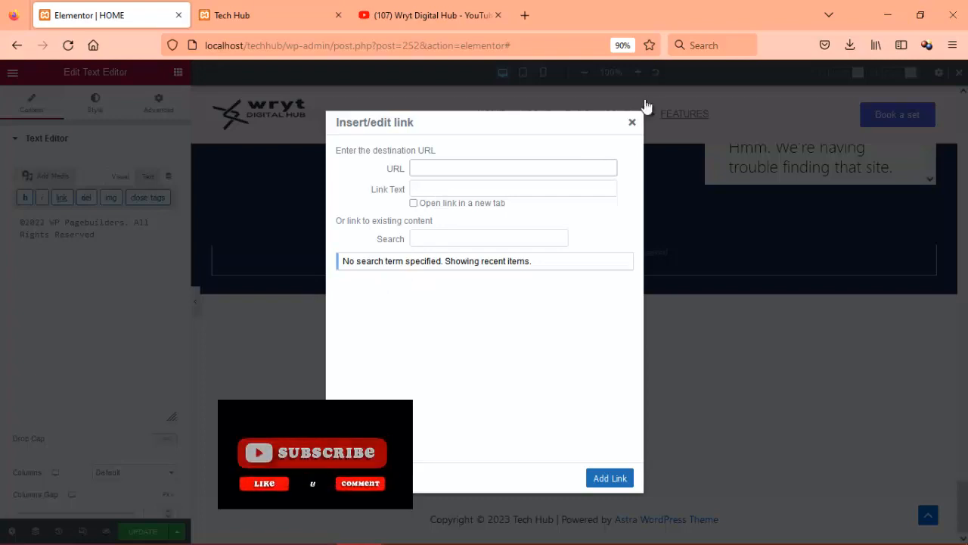
click(634, 121)
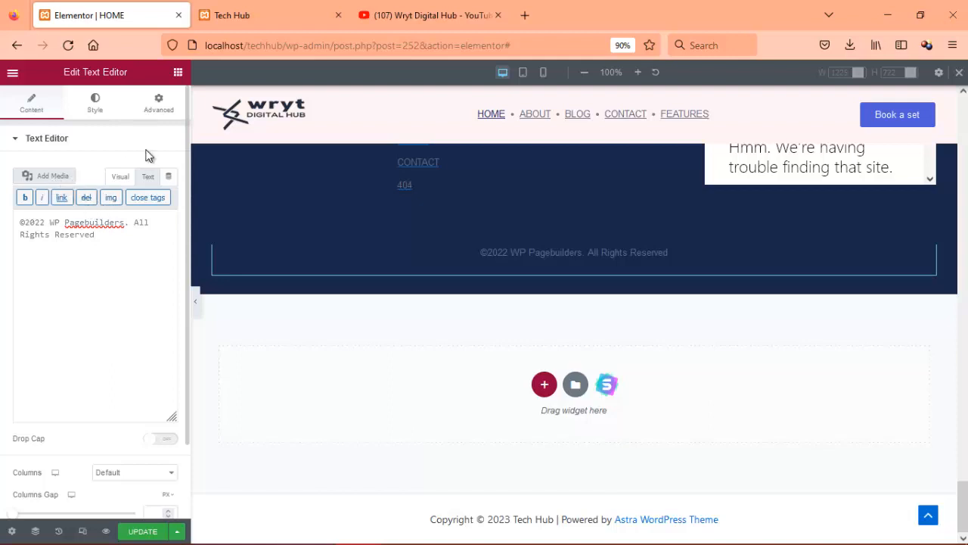
click(122, 178)
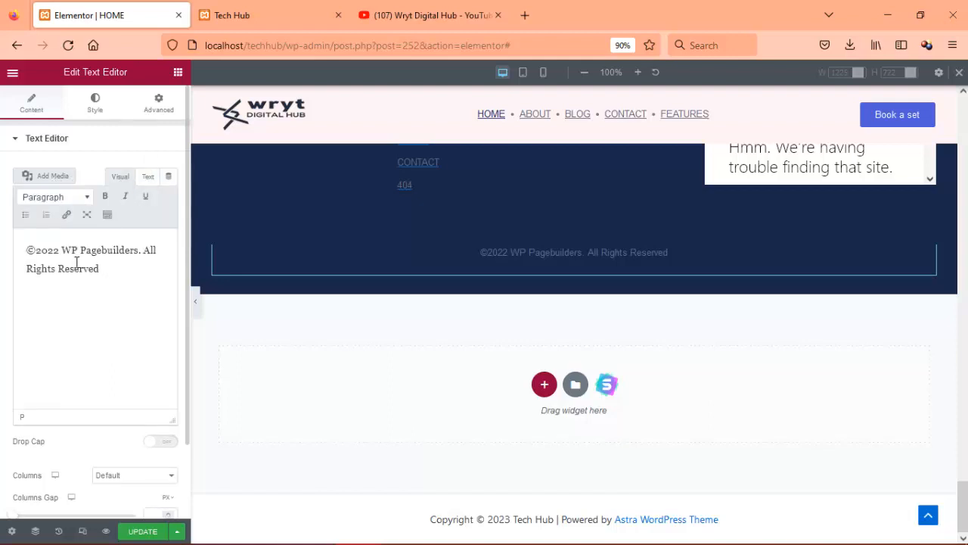
- Replace "WP Pagebuilders" in the footer copyright text with "Wryt Digital Hub - Workspace" and update the page
drag(62, 252, 135, 252)
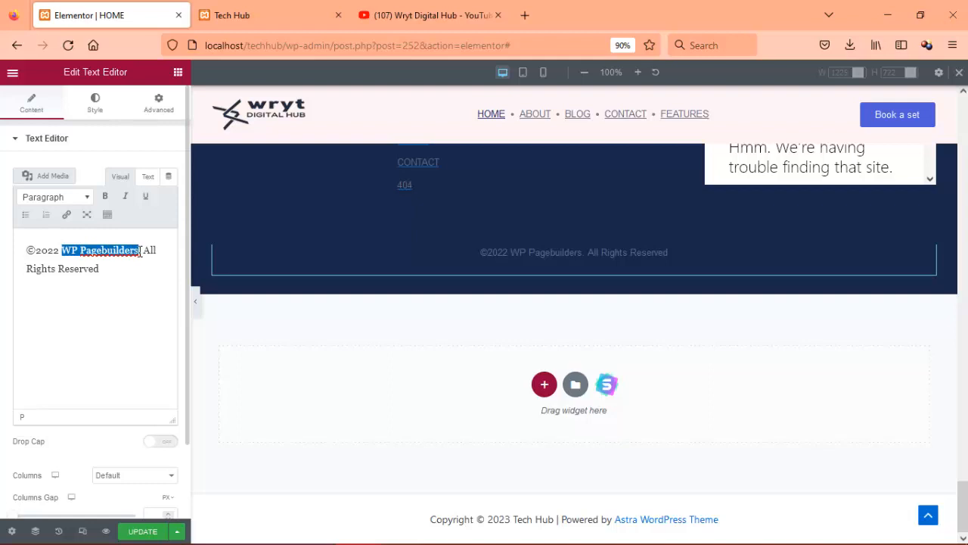
text(Wryt D)
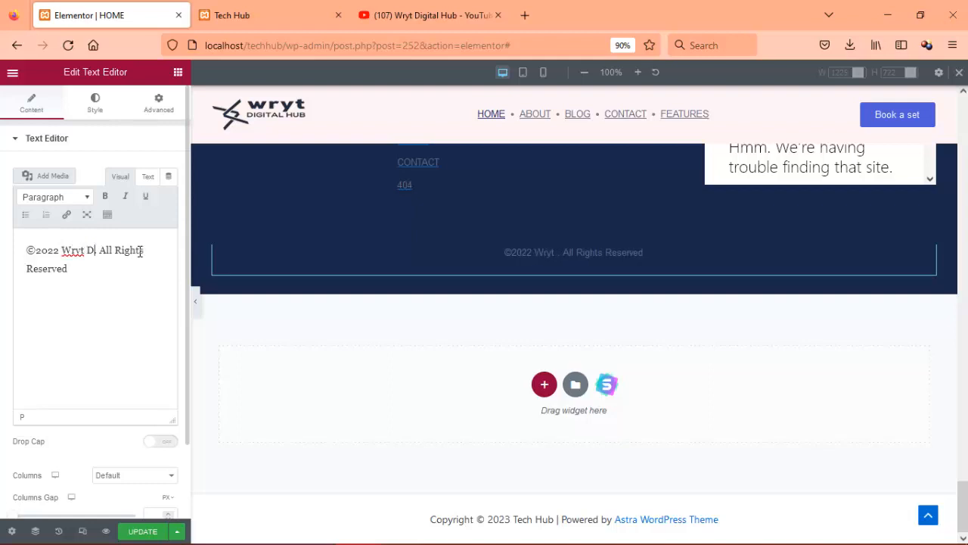
text(.)
key(Left)
text(igital)
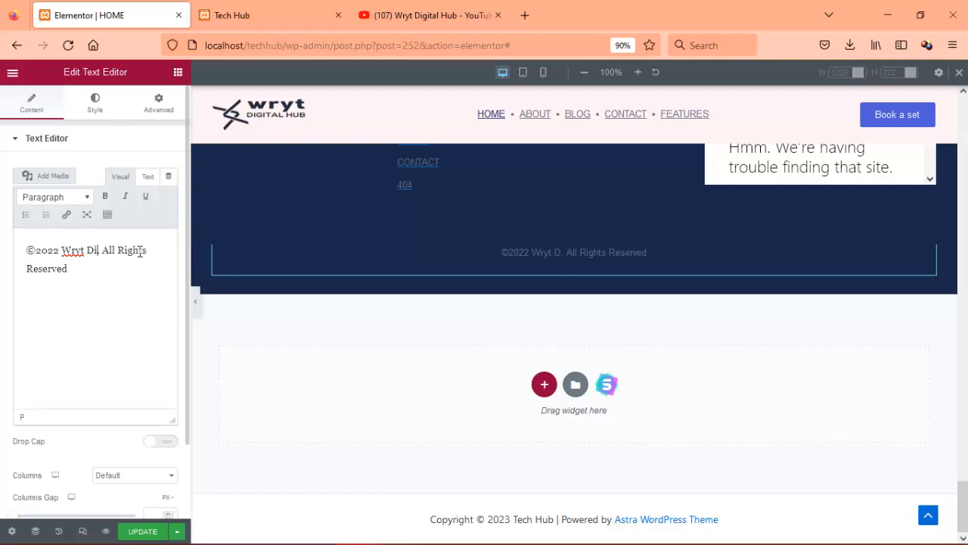
text( Hub)
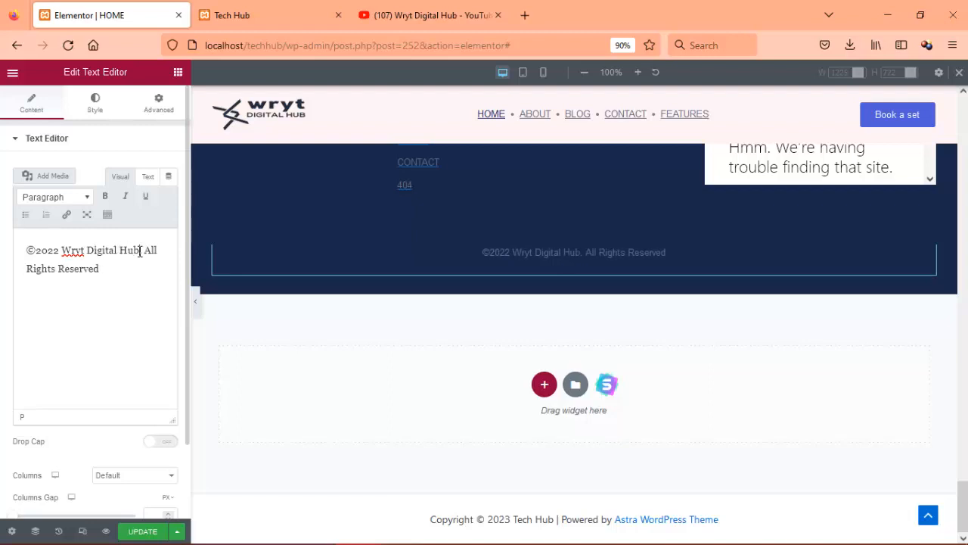
text( - Work)
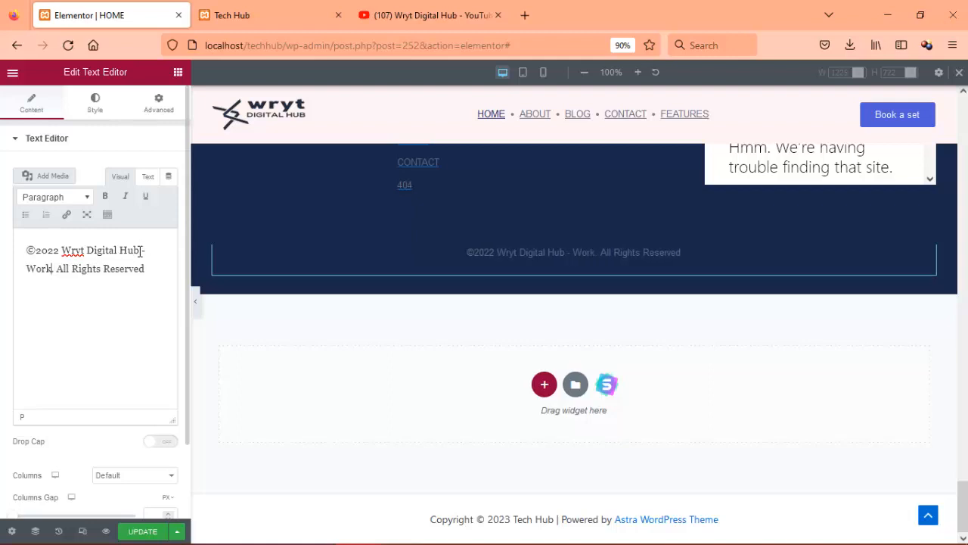
text(space)
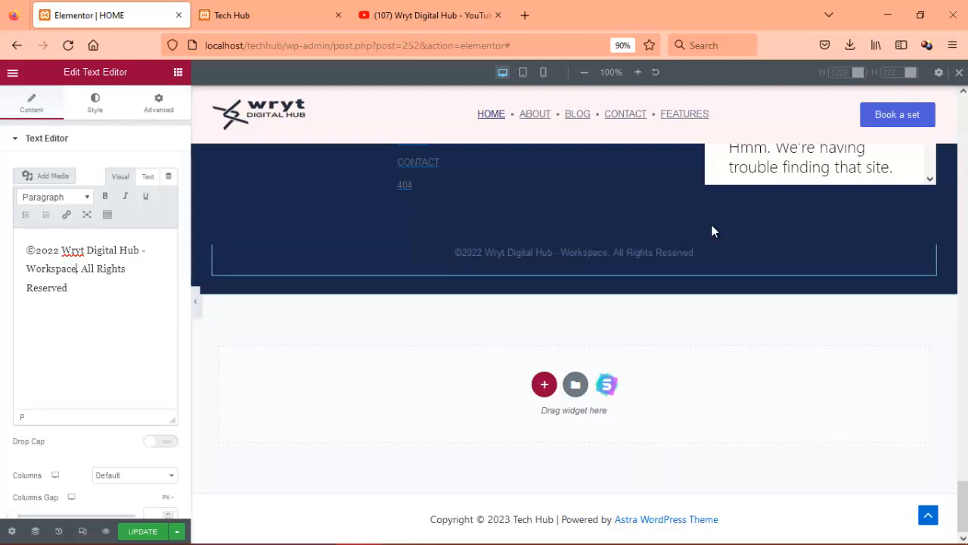
click(139, 532)
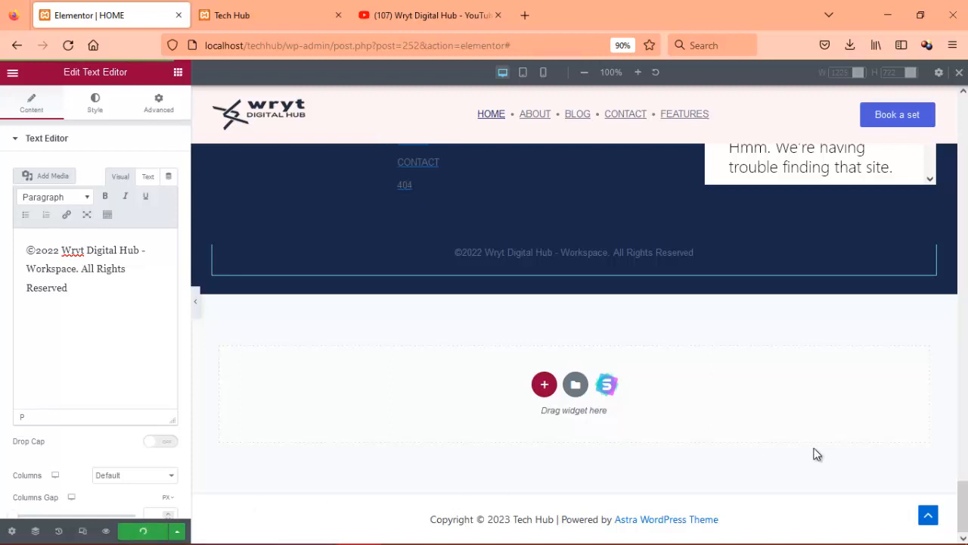
- Insert img6.jpg from the media library into the footer's empty gallery widget with the caption "Cool Environment"
drag(963, 499, 963, 469)
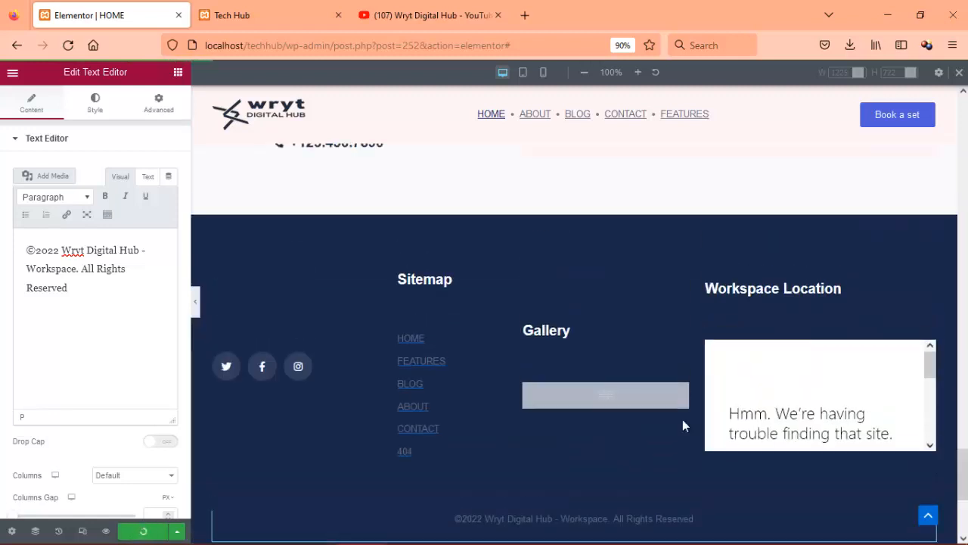
click(578, 401)
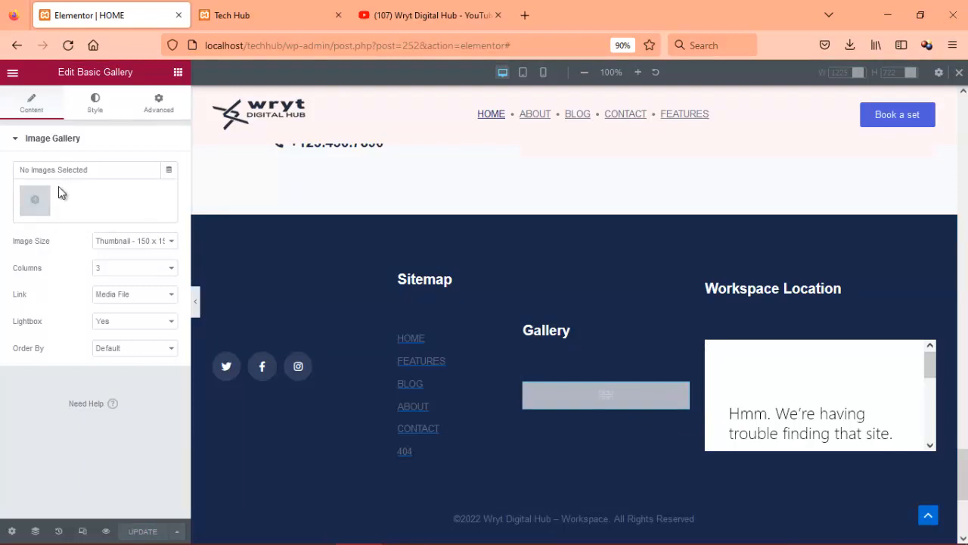
click(35, 212)
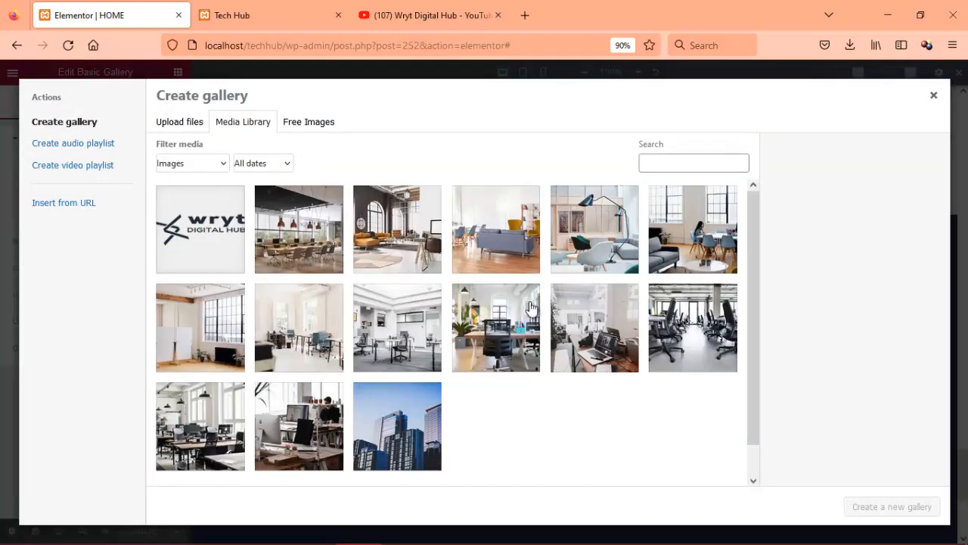
click(409, 341)
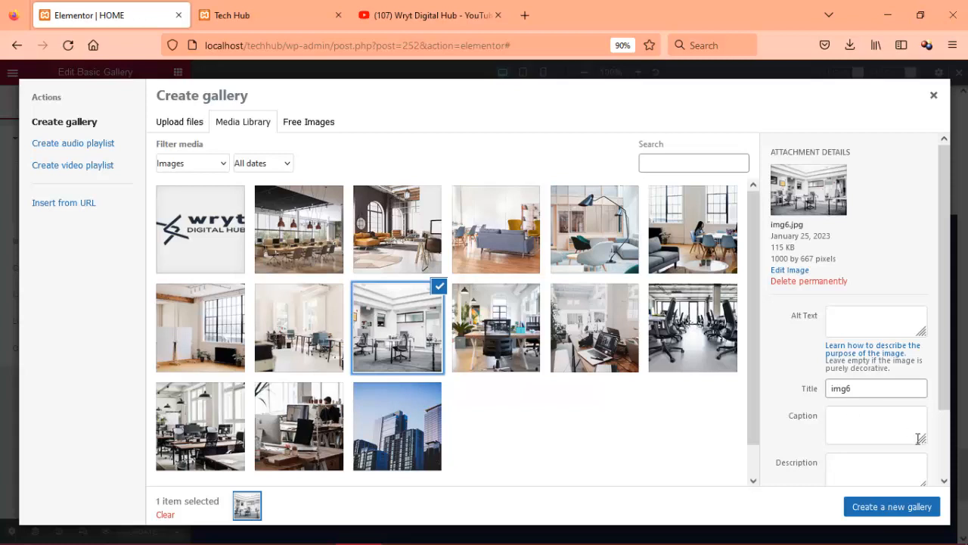
click(910, 508)
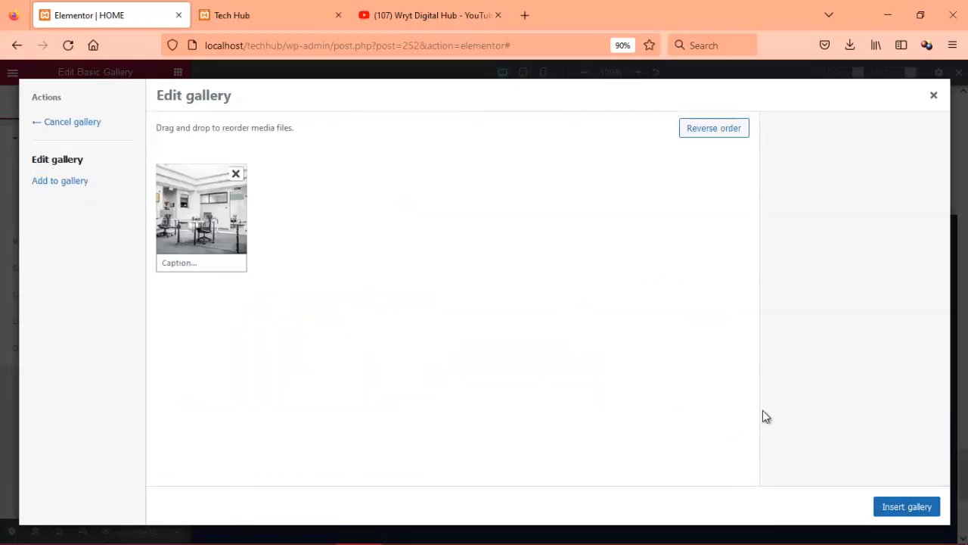
click(203, 262)
text(c)
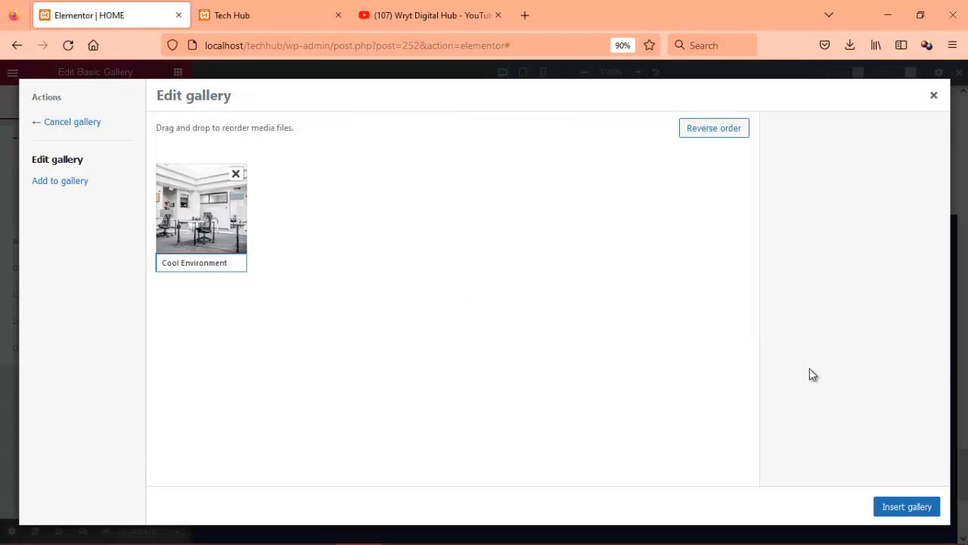
click(894, 503)
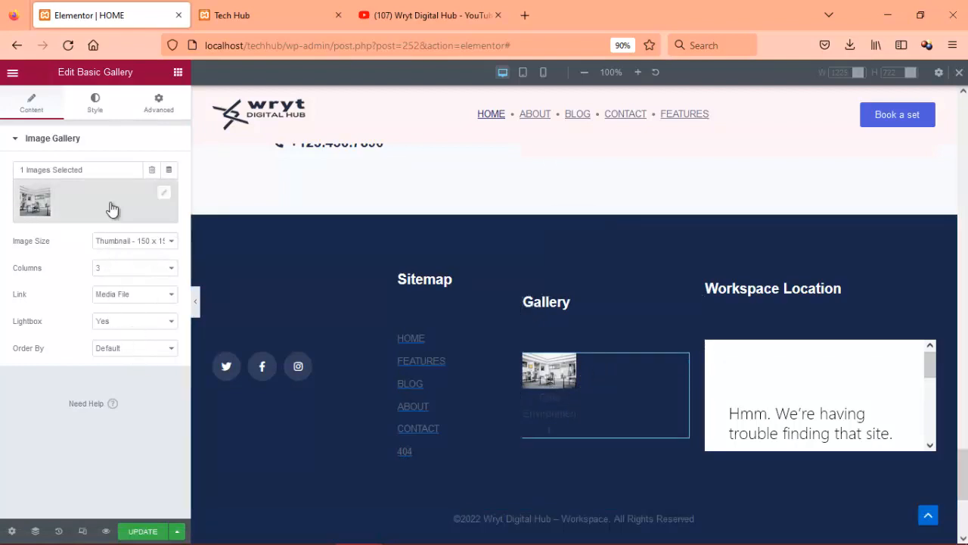
- Remove the caption from the footer gallery's image and reinsert the gallery
click(164, 193)
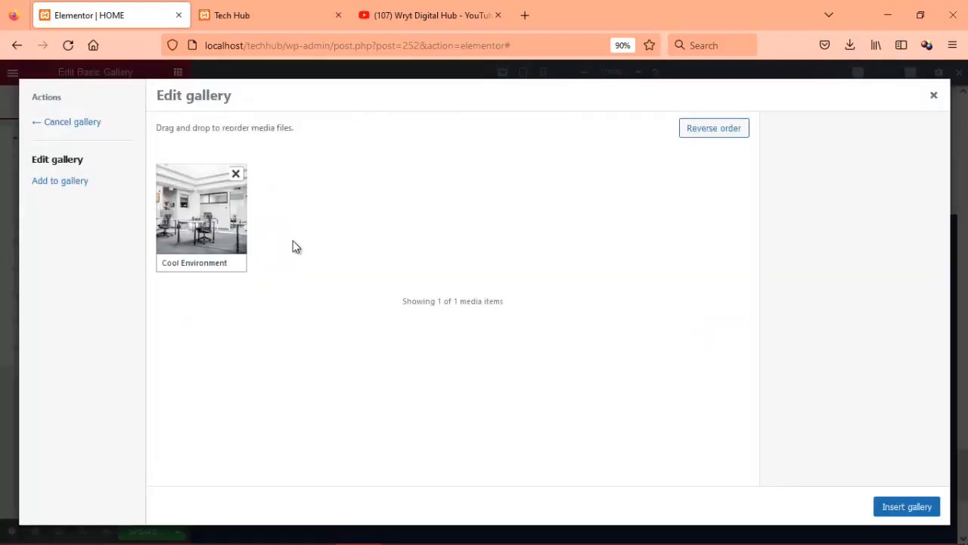
double_click(235, 262)
key(ctrl+a)
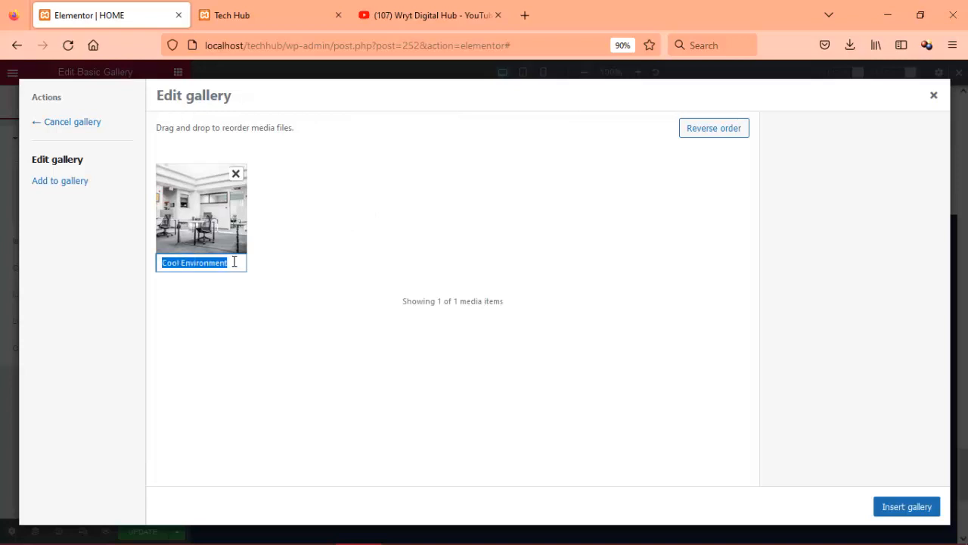
key(BackSpace)
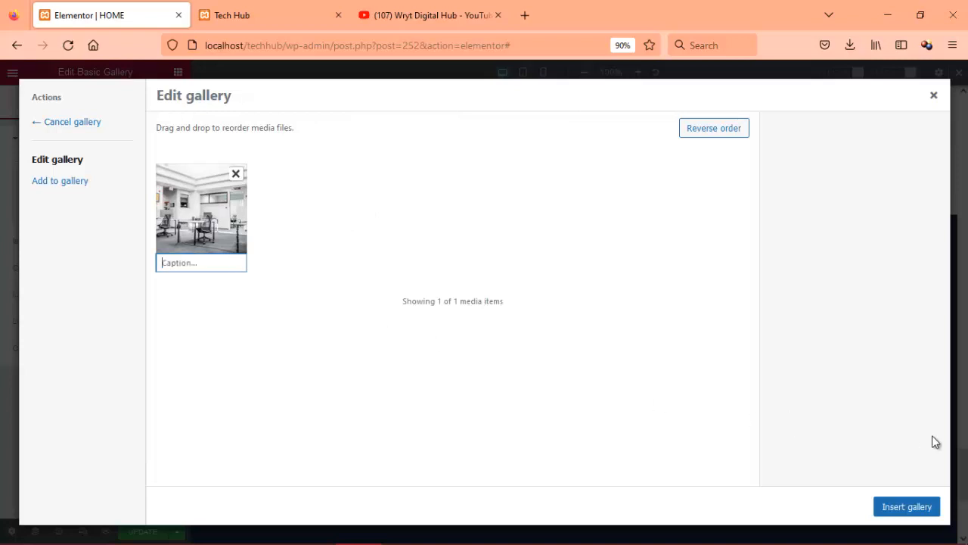
click(887, 508)
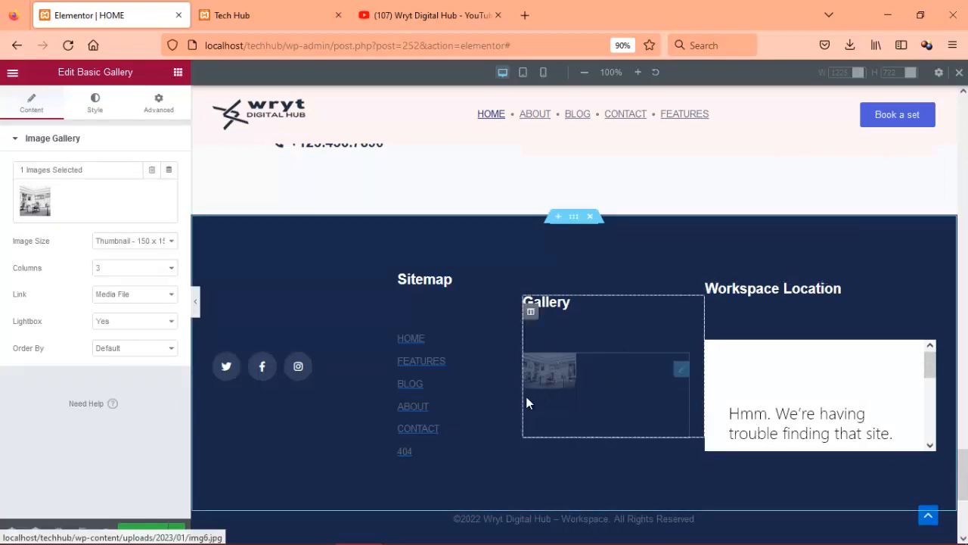
- Try 4 columns for the footer gallery, but settle on 2 columns
click(125, 272)
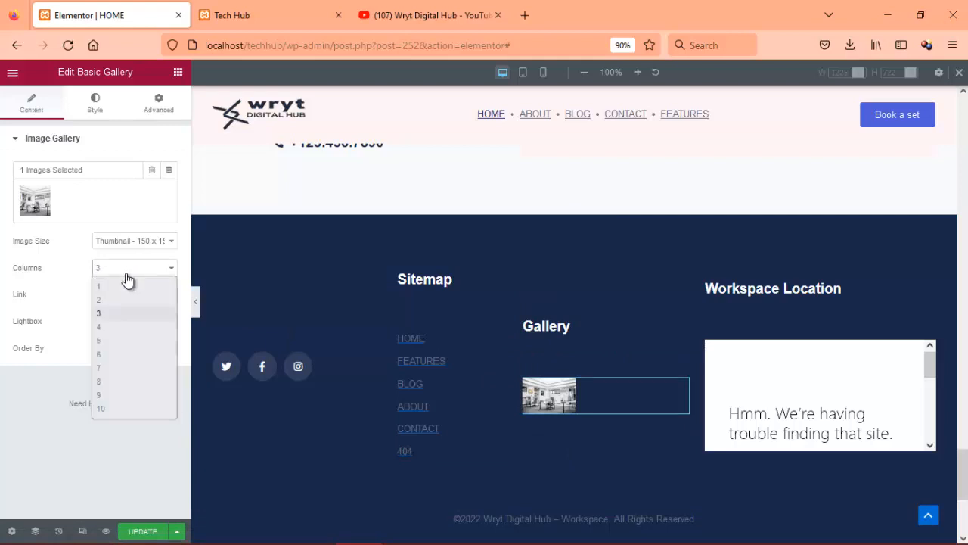
click(100, 327)
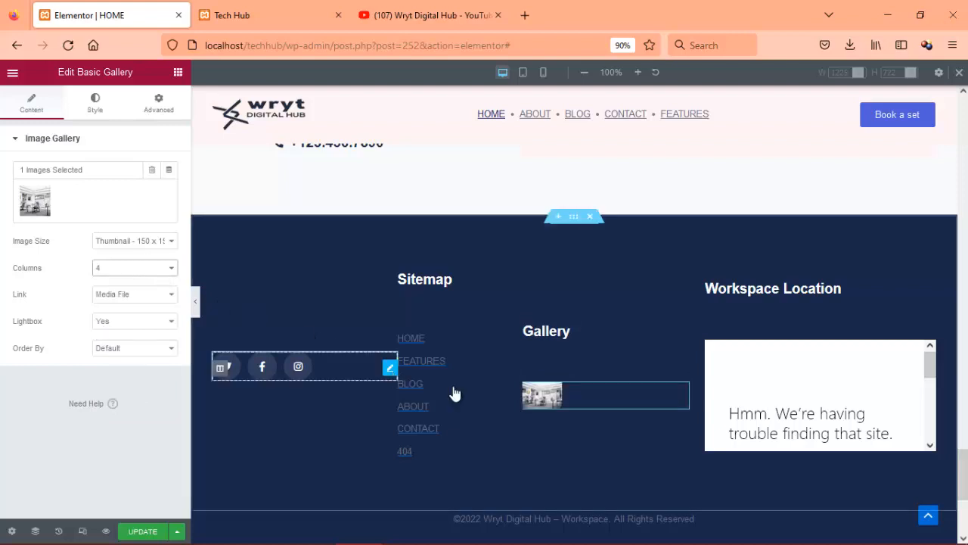
click(159, 273)
click(110, 297)
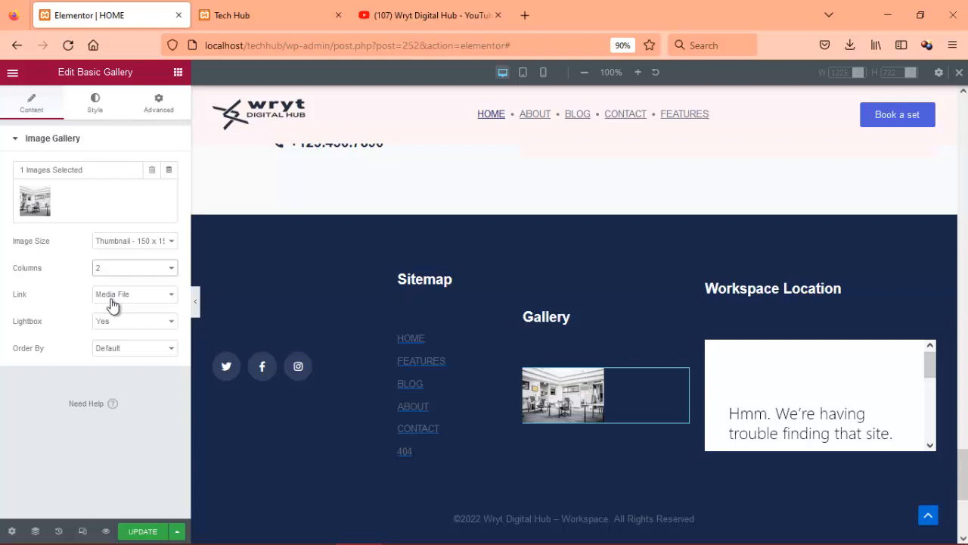
- Examine the footer gallery's Order By, Lightbox and reset options, cancelling the gallery reset
click(146, 359)
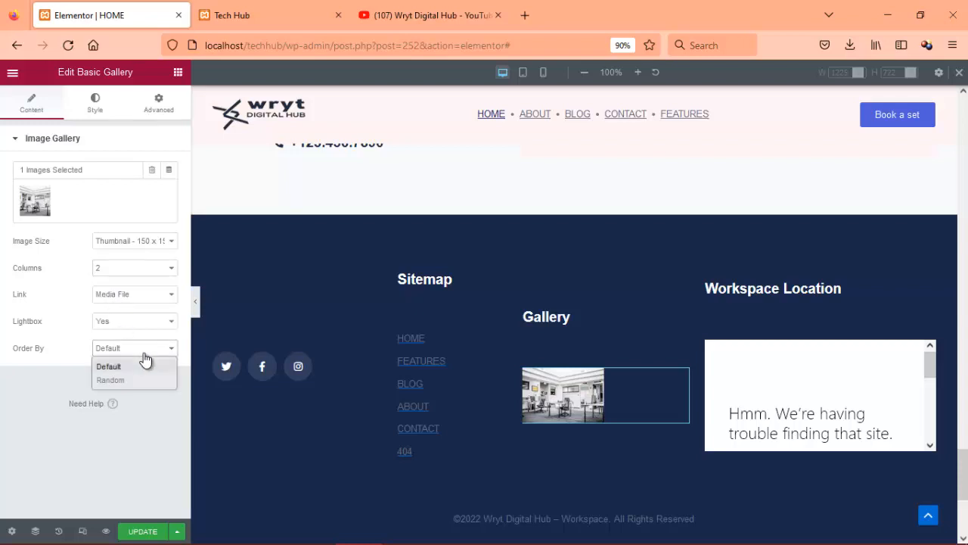
click(145, 360)
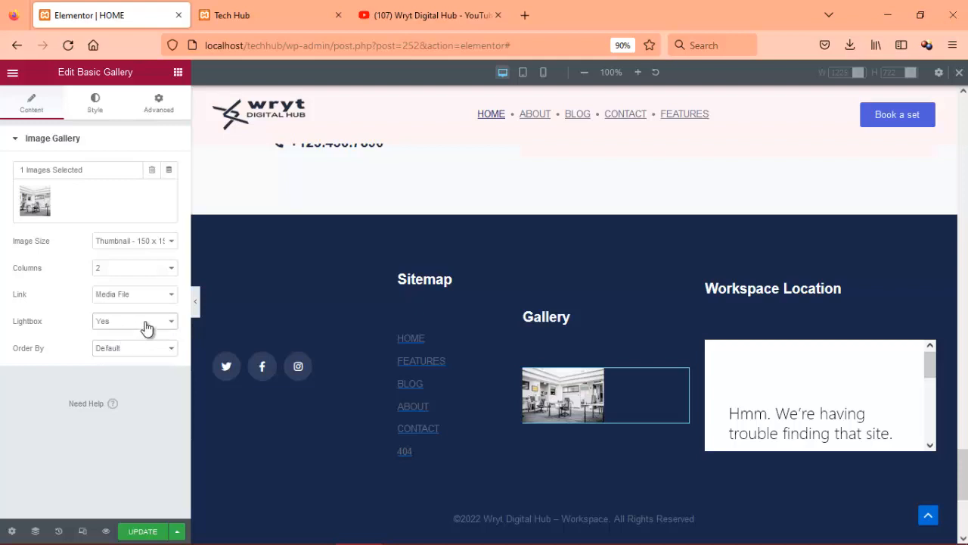
click(147, 325)
click(146, 326)
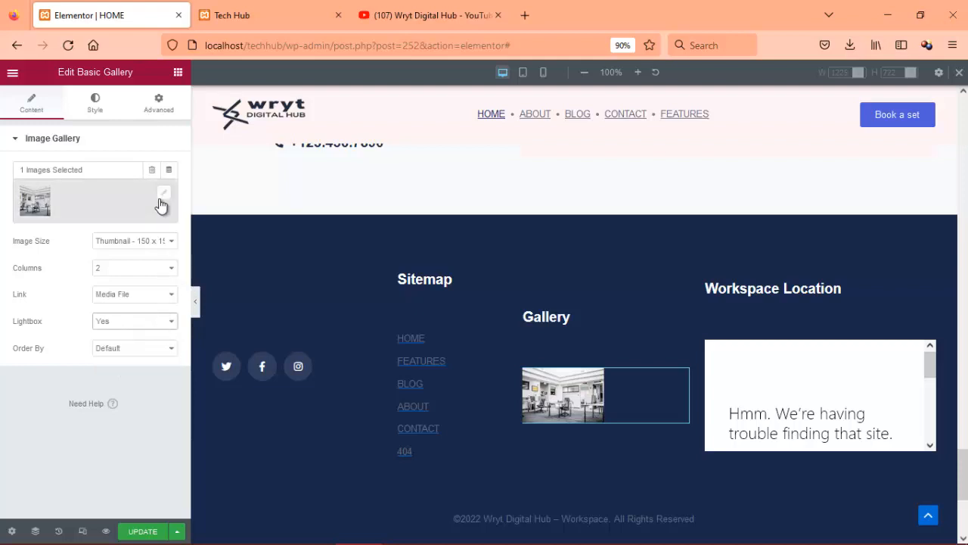
click(18, 143)
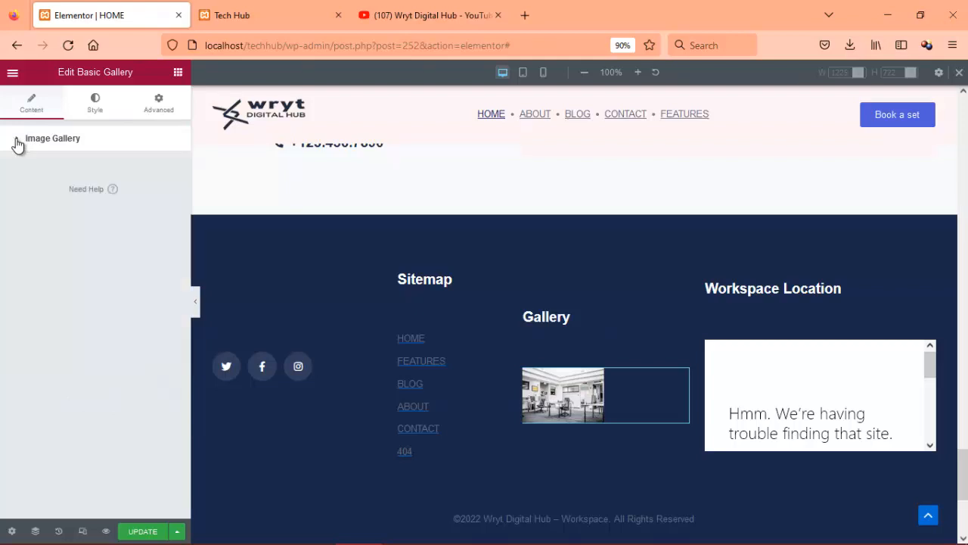
click(18, 143)
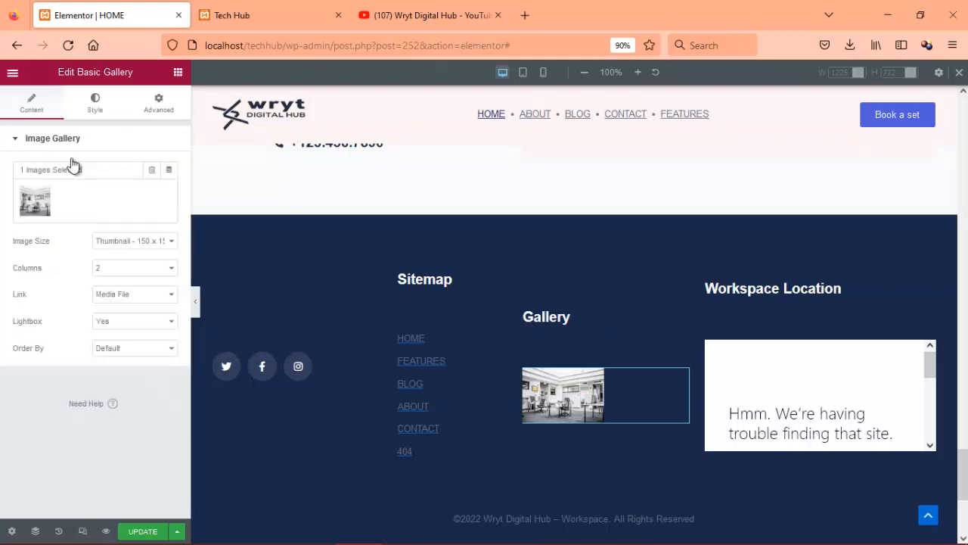
click(151, 171)
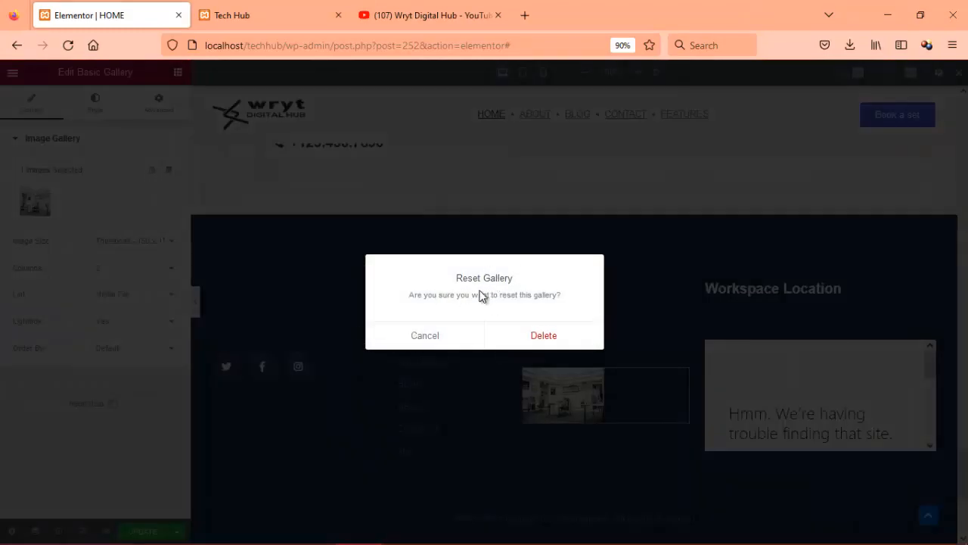
click(425, 336)
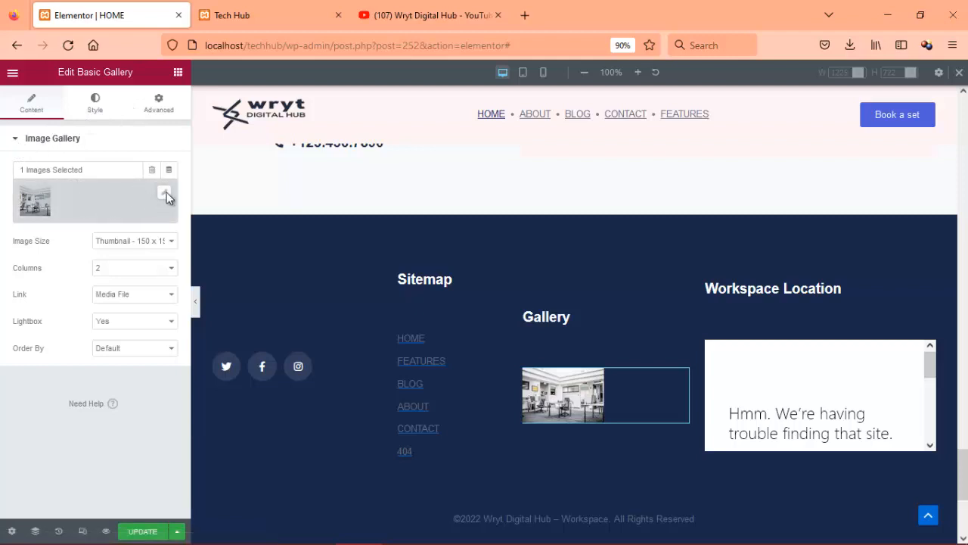
- Add img5.jpg and img8.jpg from the media library to the footer gallery
click(165, 192)
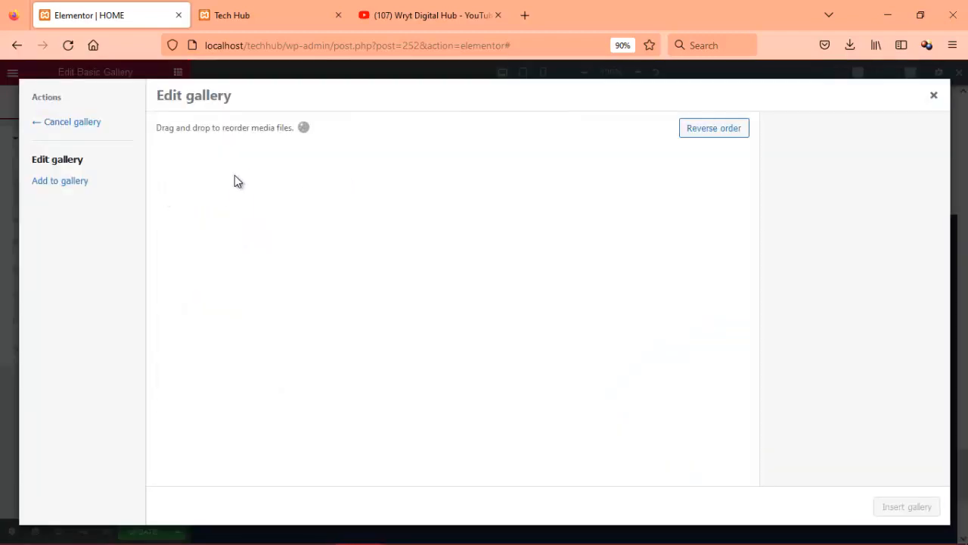
click(60, 184)
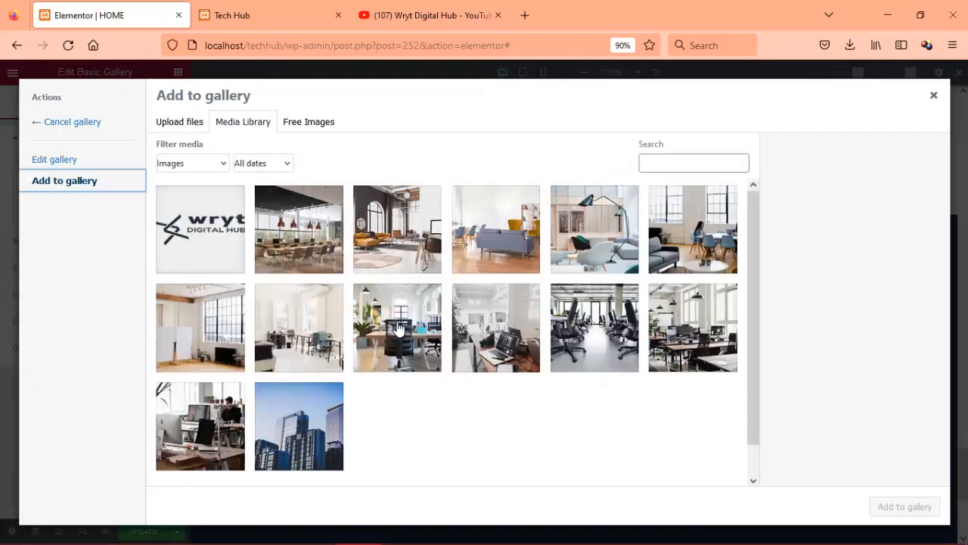
click(395, 346)
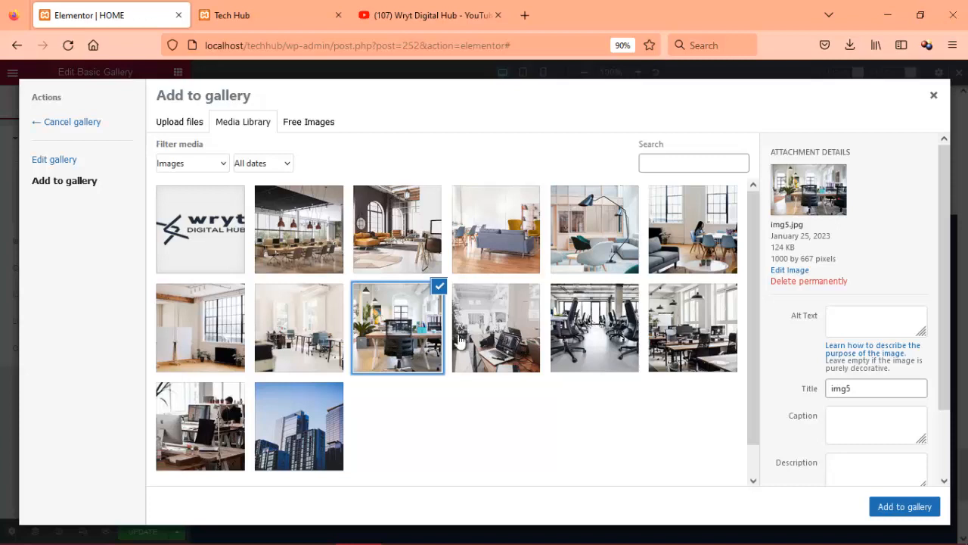
click(231, 337)
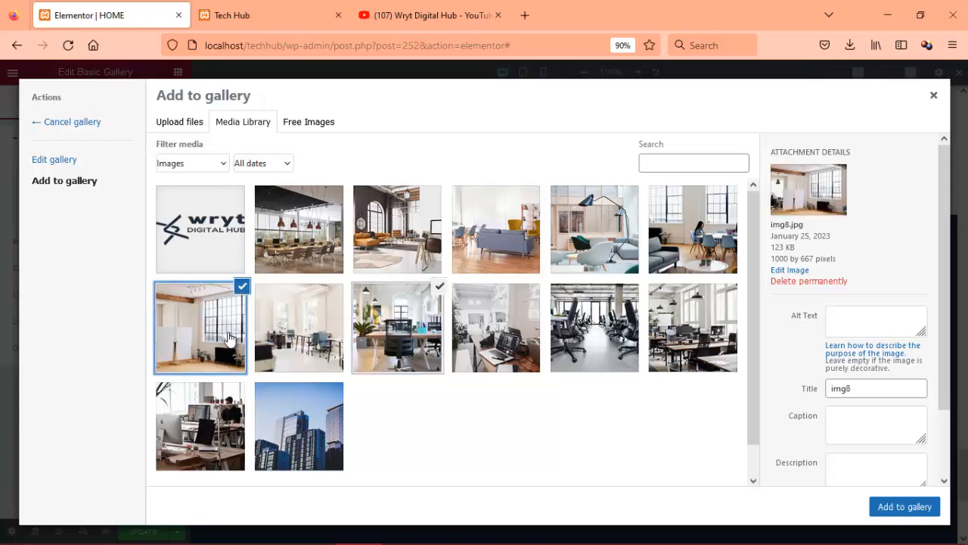
click(882, 512)
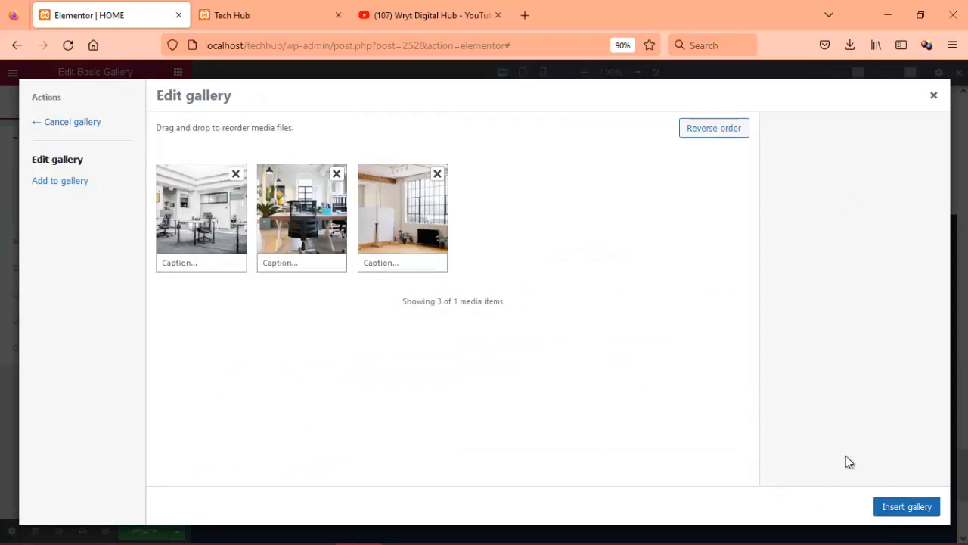
click(903, 508)
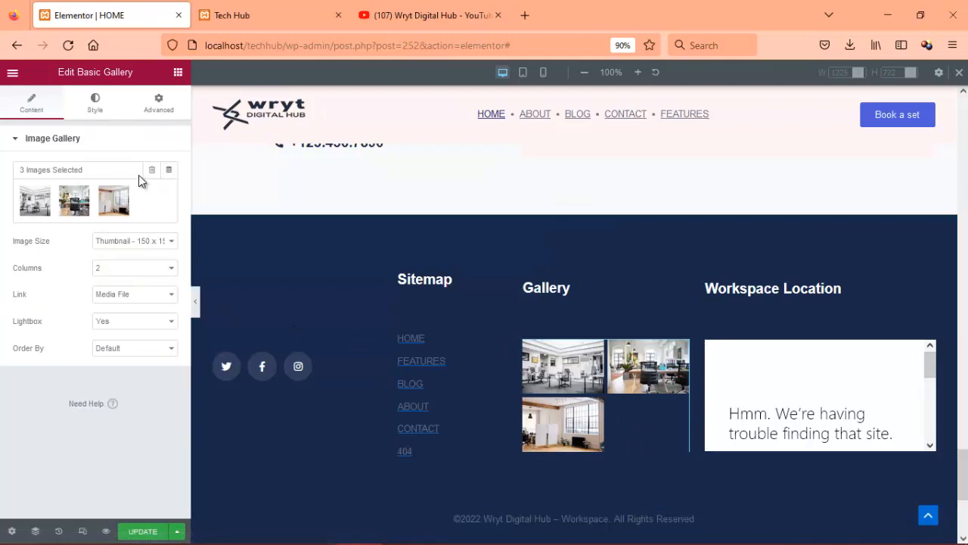
- Add img3.jpg from the media library to the footer gallery and insert the updated gallery
click(166, 193)
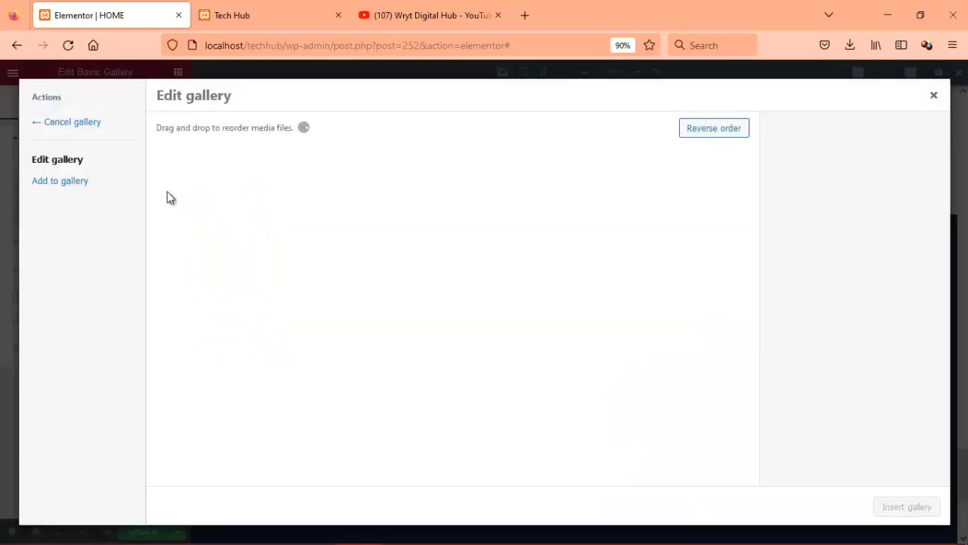
click(68, 186)
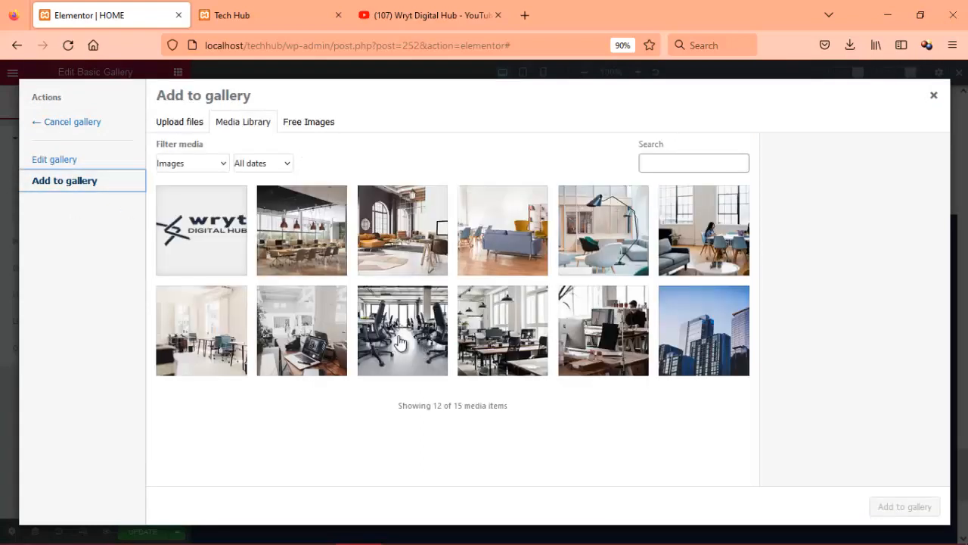
click(403, 344)
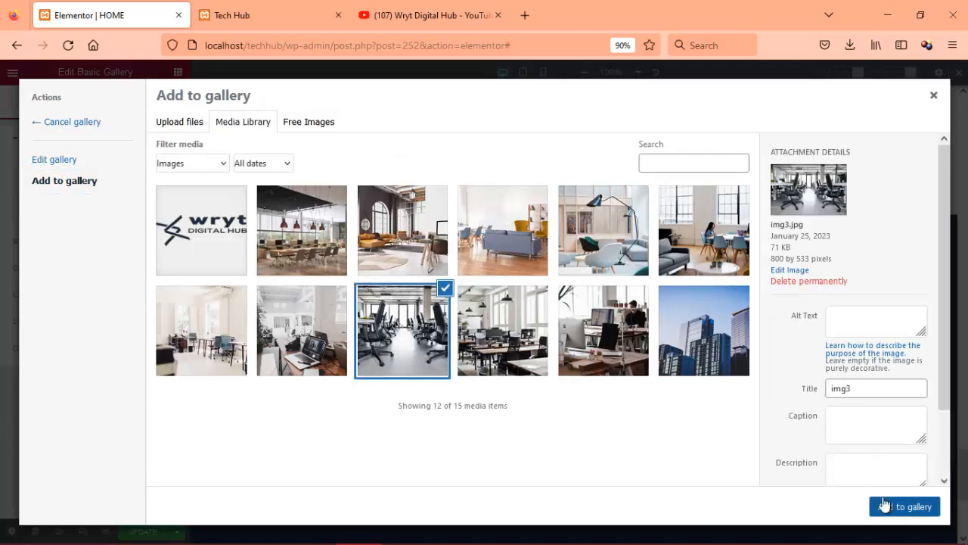
click(885, 505)
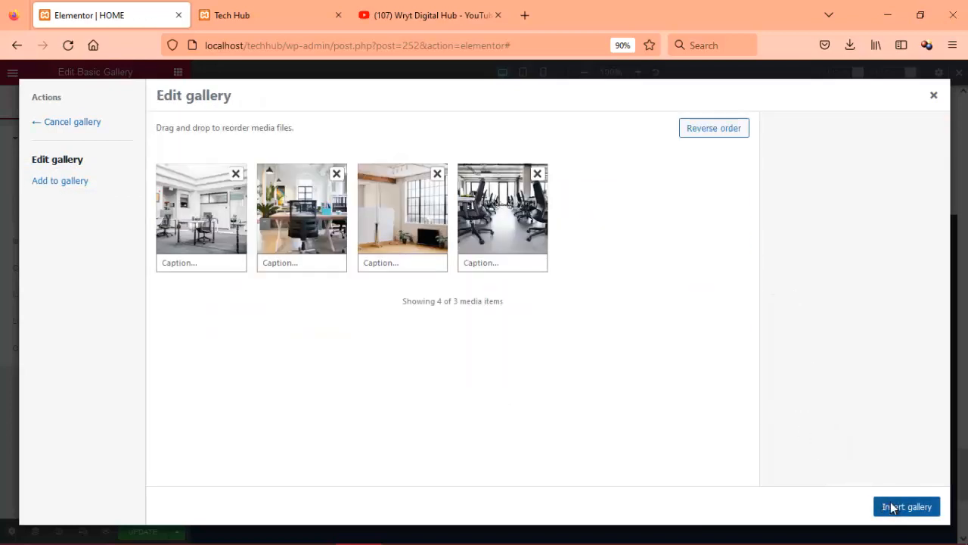
click(893, 507)
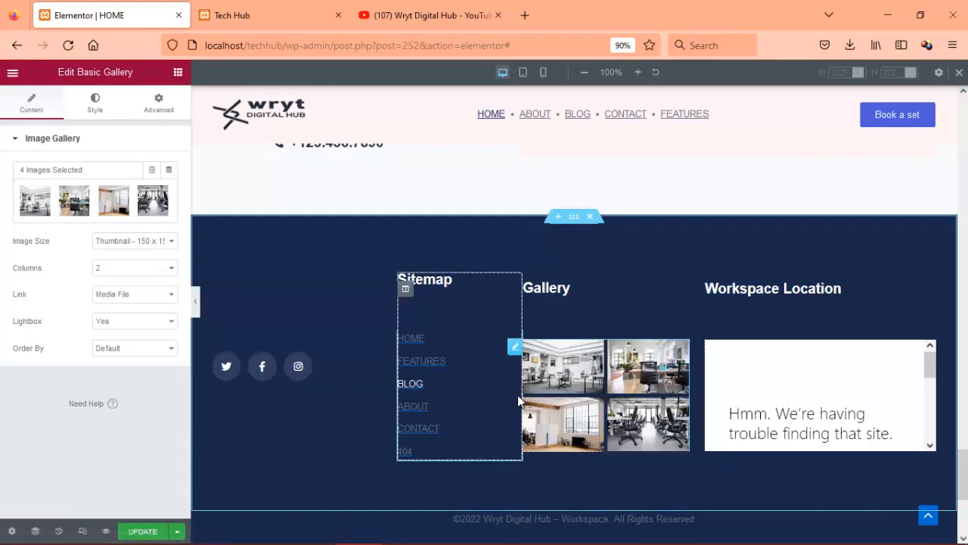
- Preview the footer gallery's images in the lightbox, starting with the first one, and close the preview
click(551, 358)
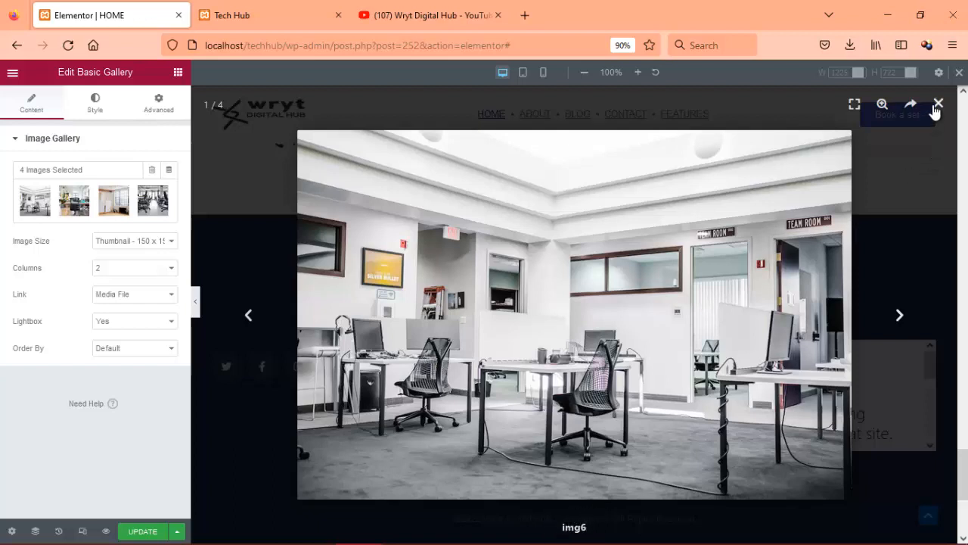
click(901, 316)
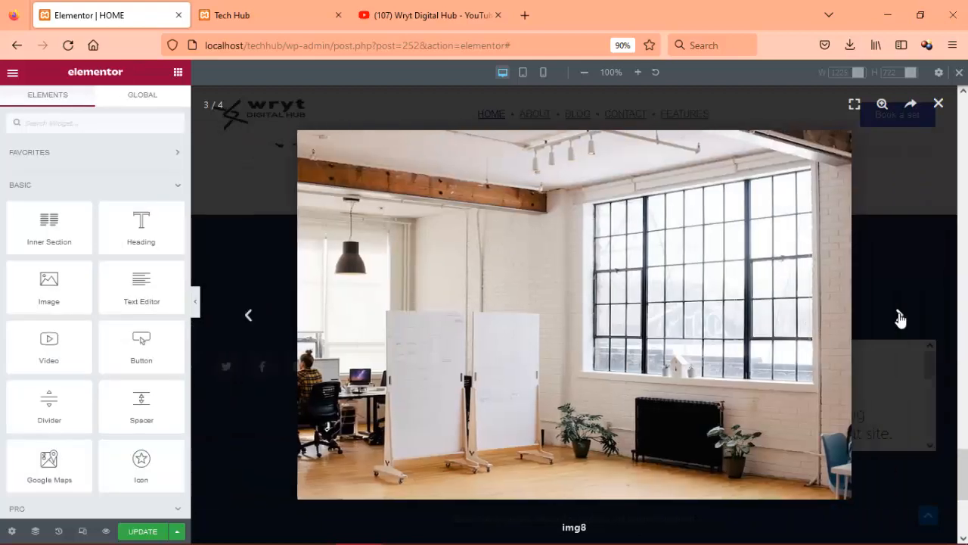
click(939, 105)
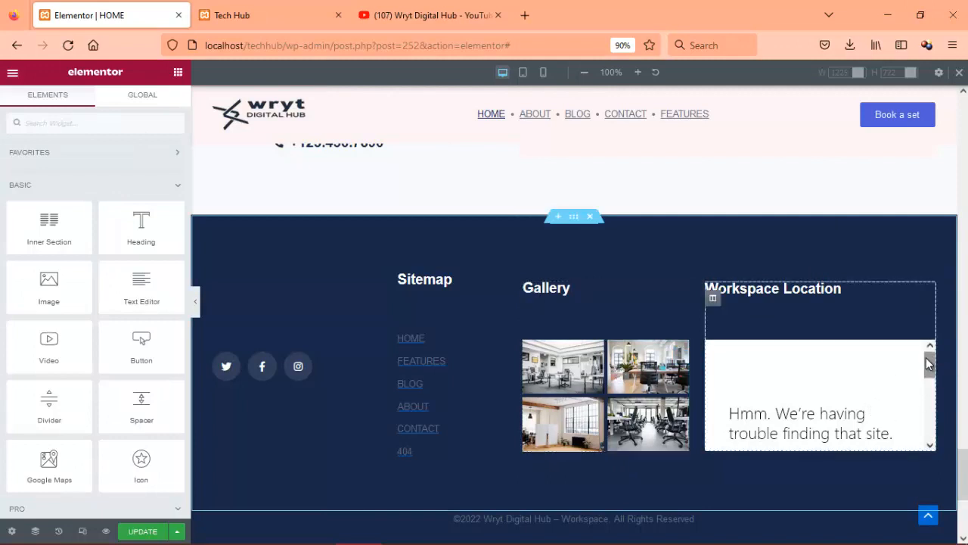
- Open the settings of the map under Workspace Location and update the home page
click(930, 356)
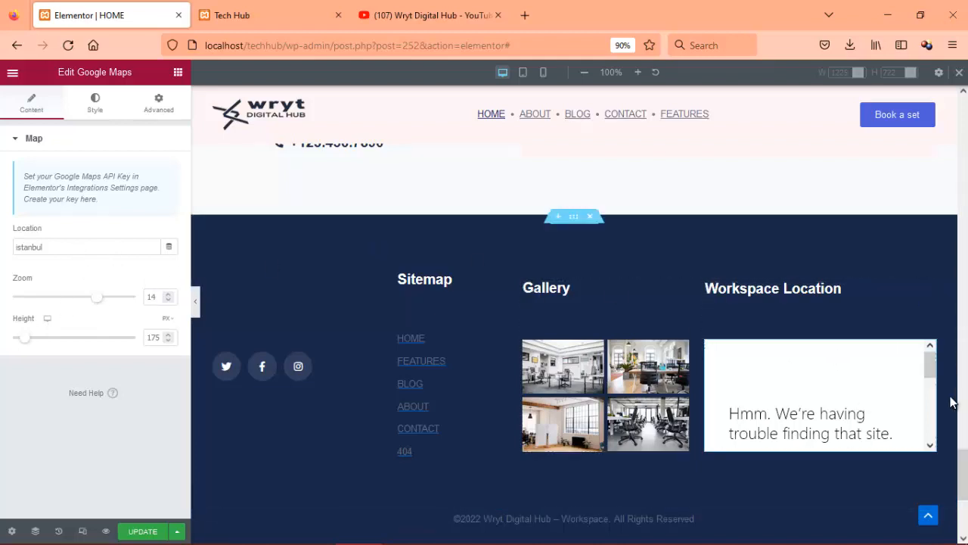
drag(965, 462, 946, 236)
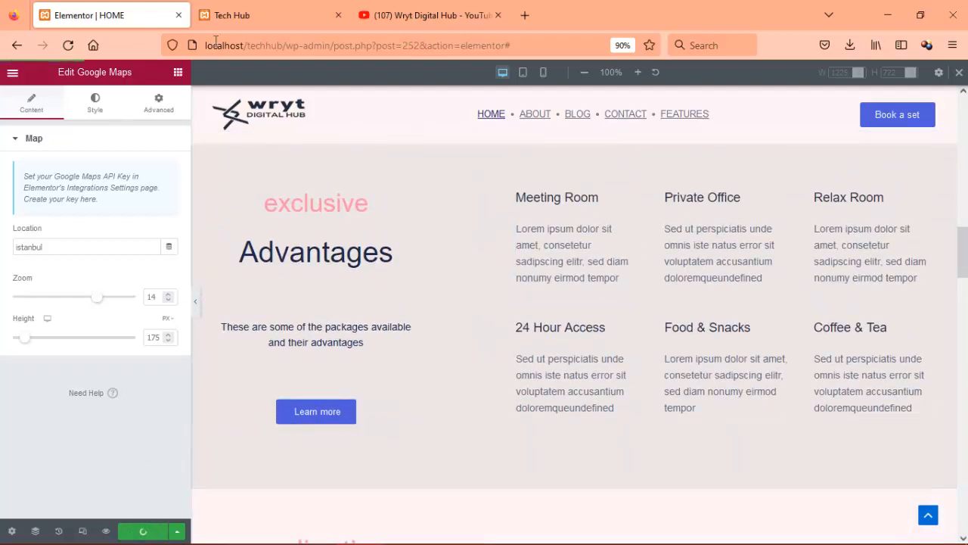
- Reload the live Tech Hub page in its own browser tab and return to the Elementor editor
click(248, 17)
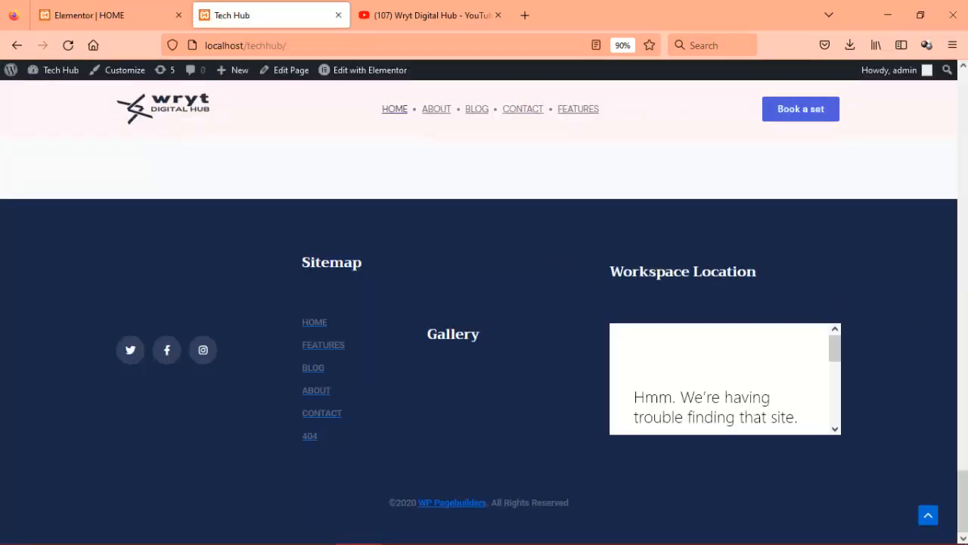
drag(963, 500, 964, 85)
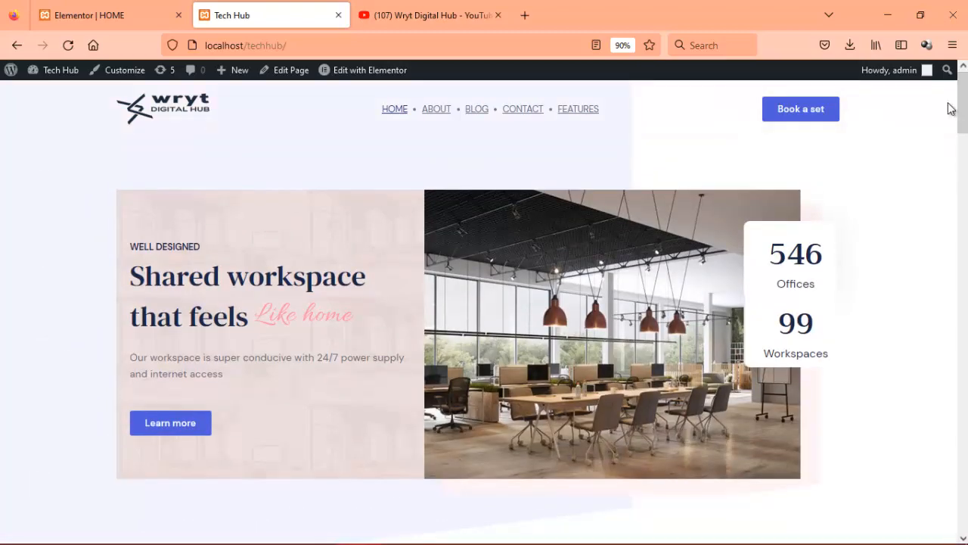
click(68, 46)
click(102, 12)
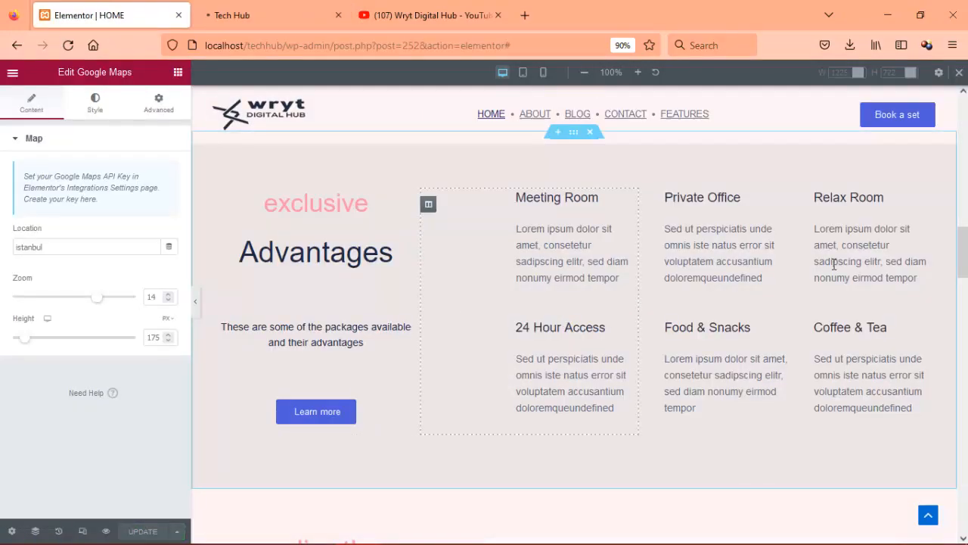
drag(962, 270, 529, 190)
- Review the live Tech Hub page from the hero section down to the footer gallery
click(250, 12)
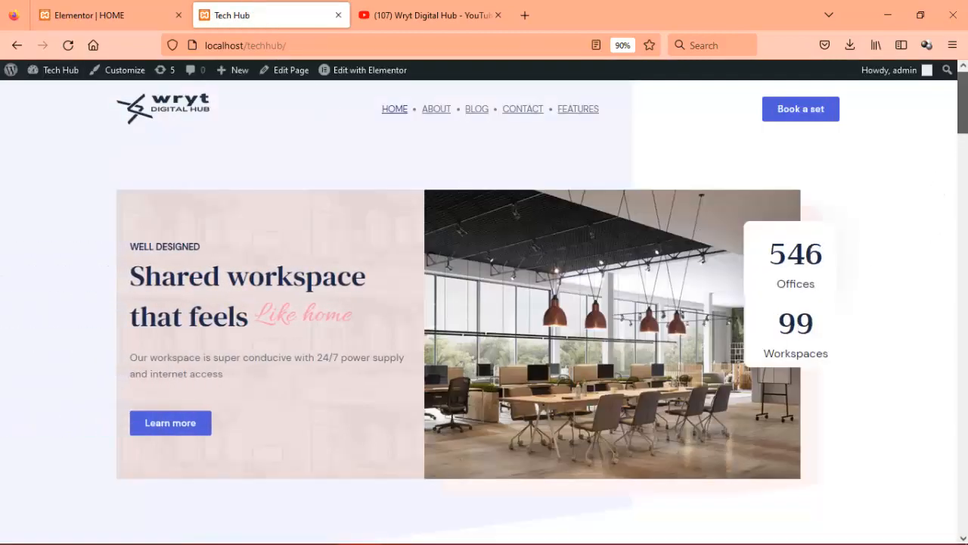
scroll(484, 310, down, 15)
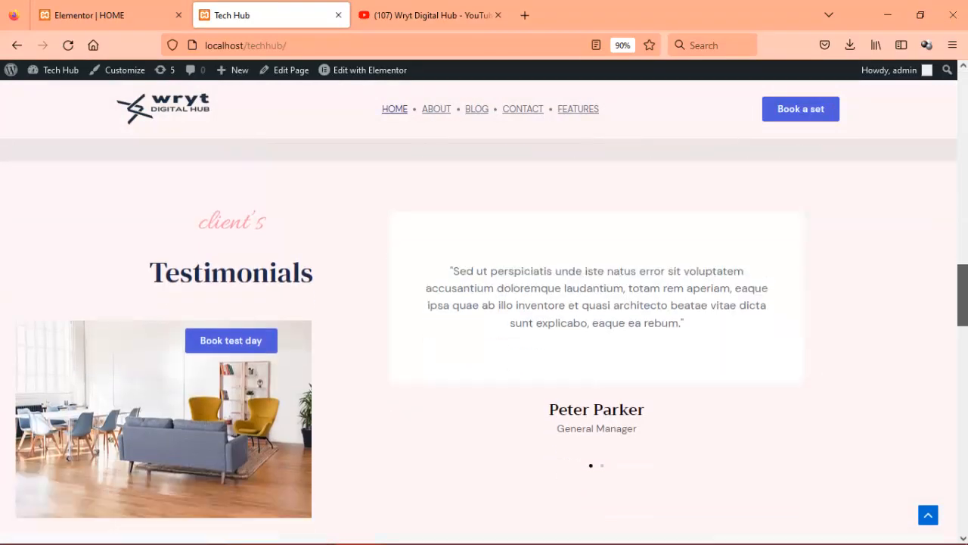
scroll(484, 311, down, 10)
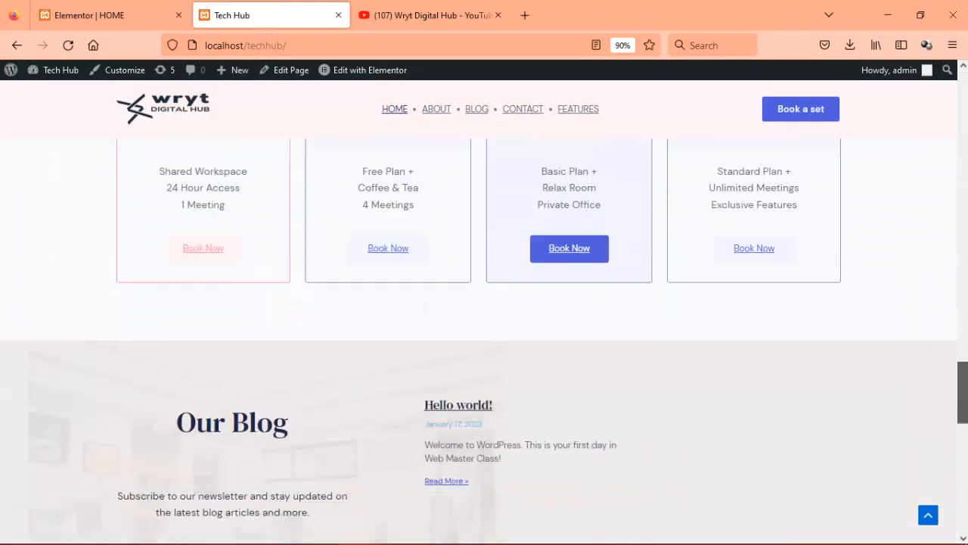
scroll(484, 340, down, 9)
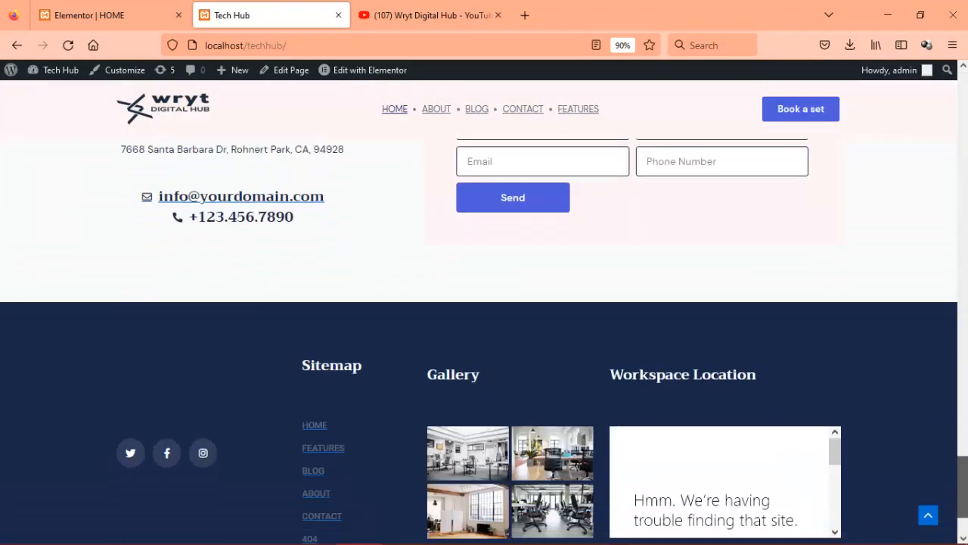
drag(963, 504, 946, 100)
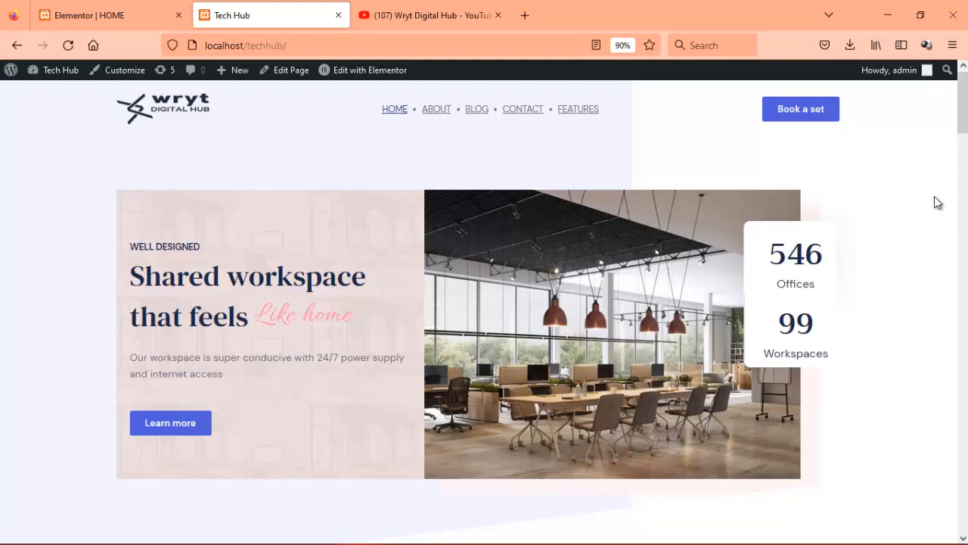
drag(963, 106, 957, 217)
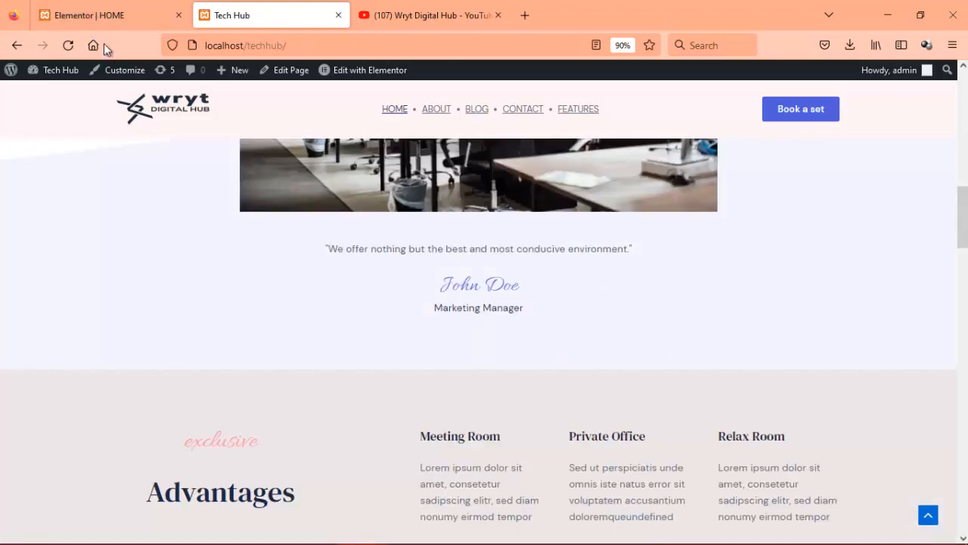
- Preview the home page in Elementor's mobile view, collapse the navigation menu and inspect the footer
click(93, 13)
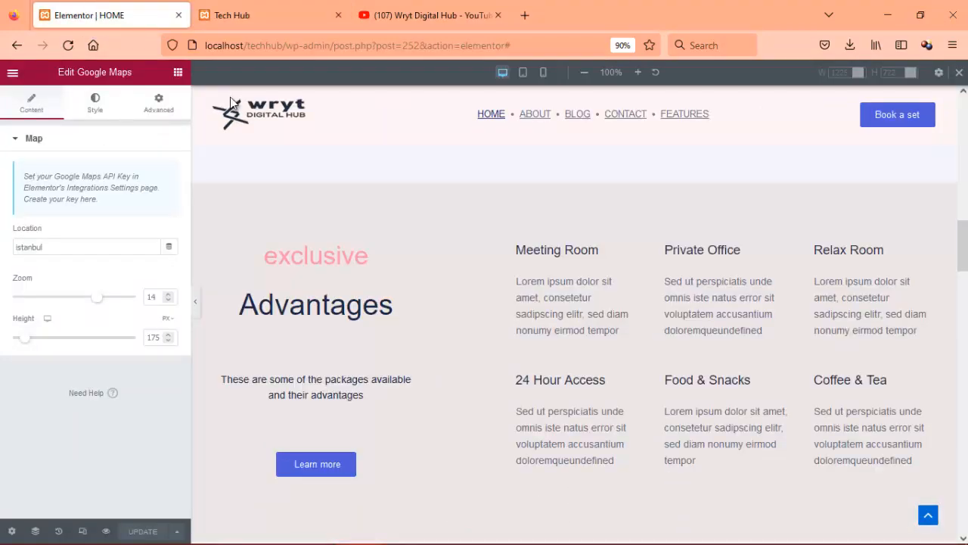
click(542, 76)
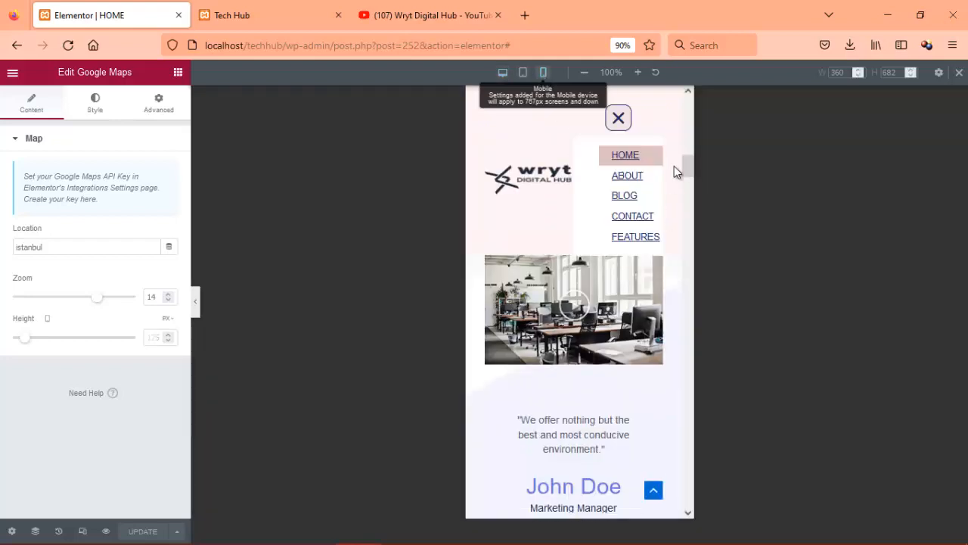
click(618, 134)
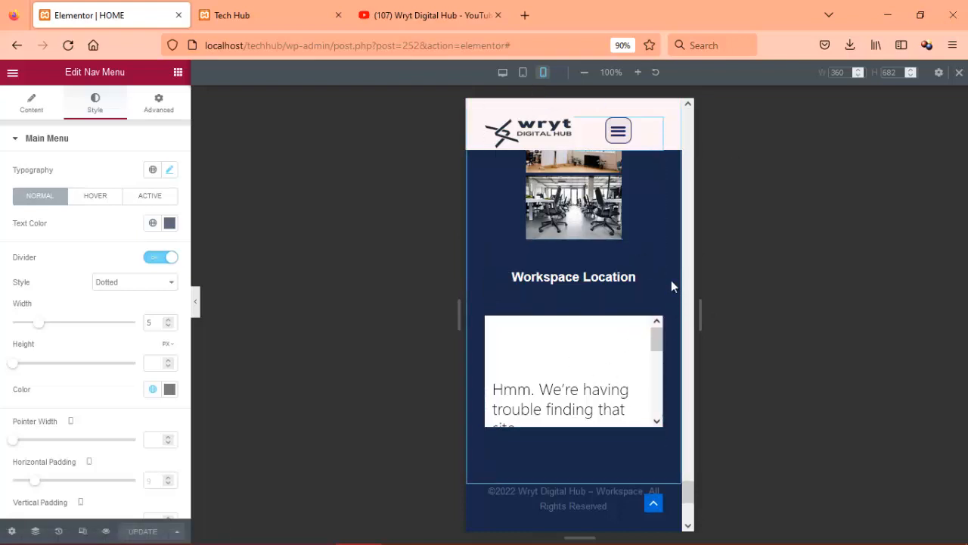
scroll(671, 286, down, 3)
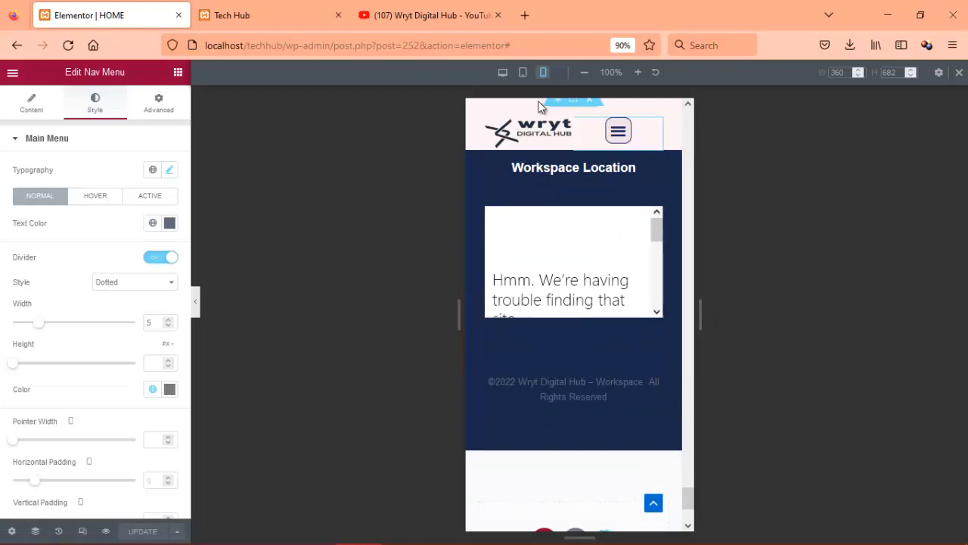
- Preview the home page in the tablet view and inspect its layout from the footer upward
click(523, 72)
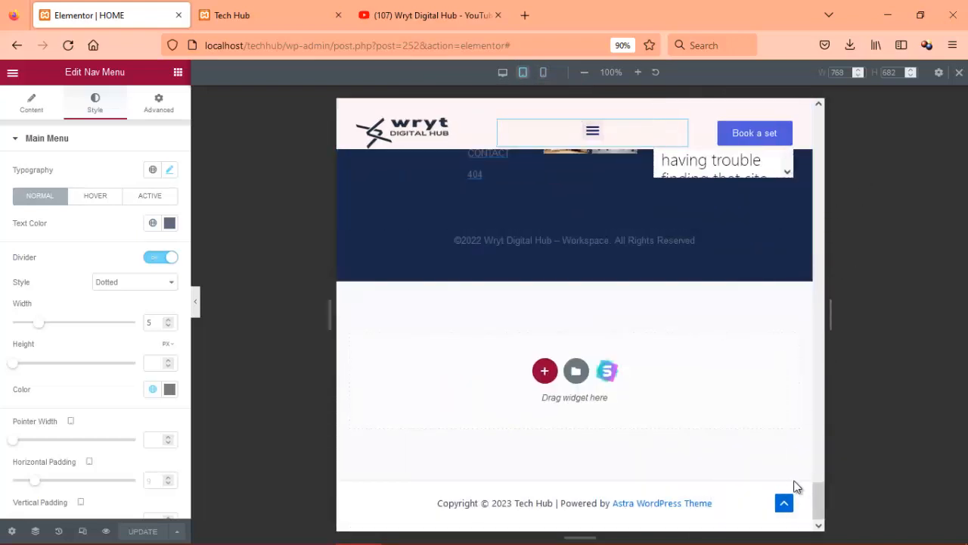
drag(817, 502, 799, 408)
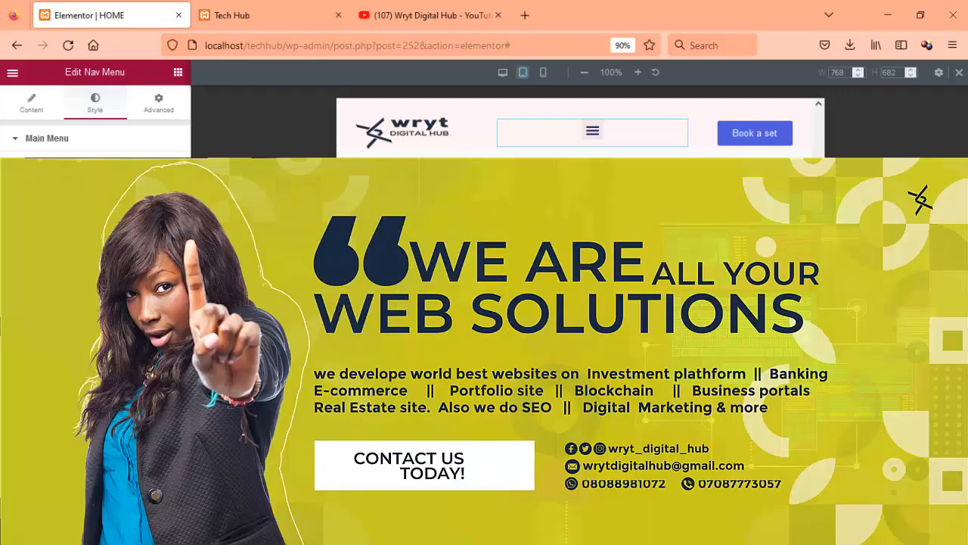
scroll(580, 317, up, 5)
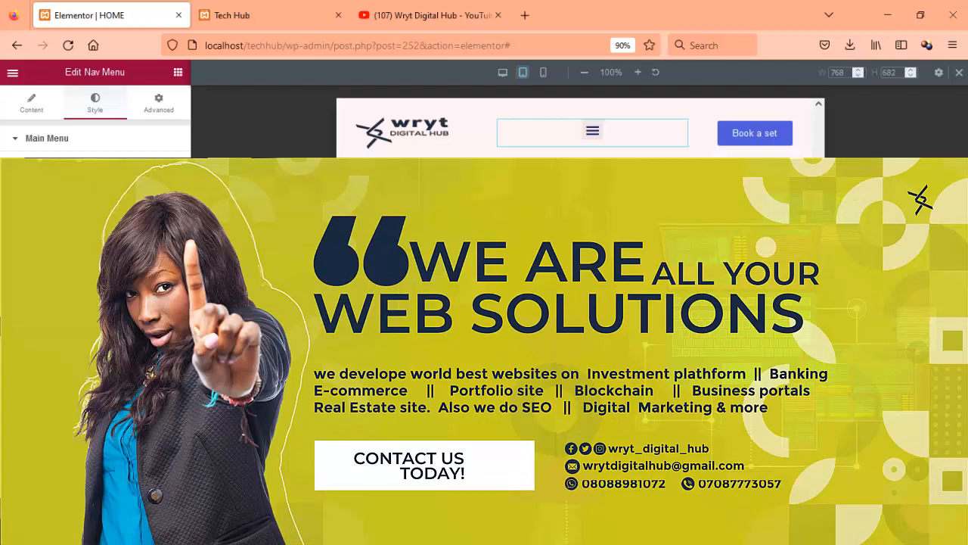